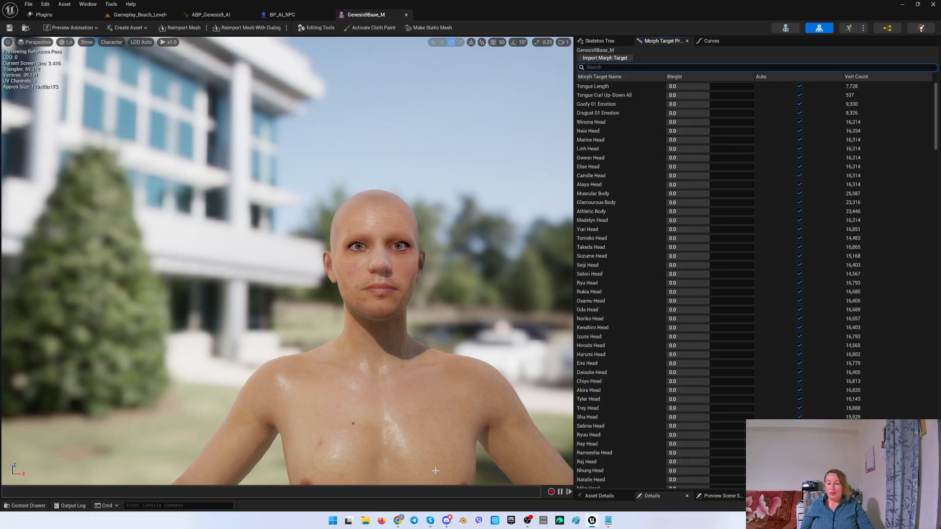
# Review the Runtime MetaHuman Lip Sync and Runtime Text To Speech plugin listings on Fab in the browser.
pyautogui.click(398, 520)
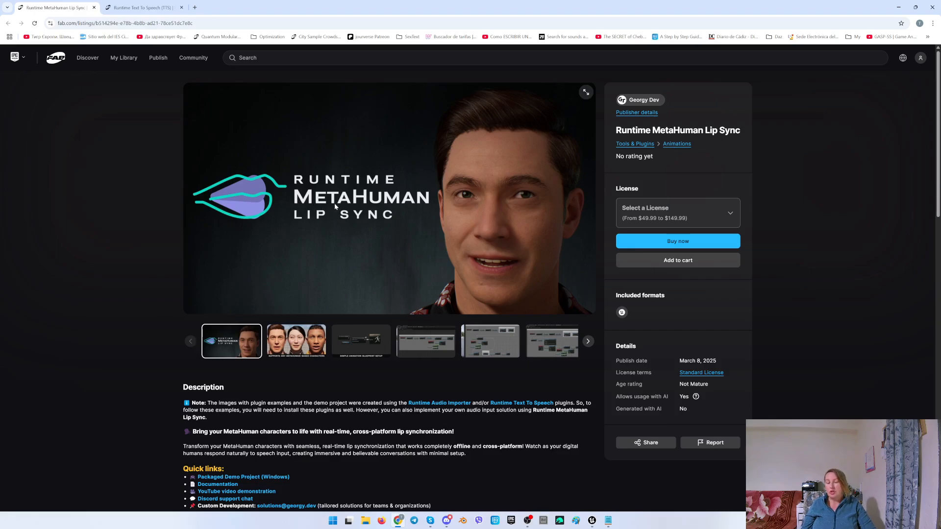
pyautogui.click(142, 8)
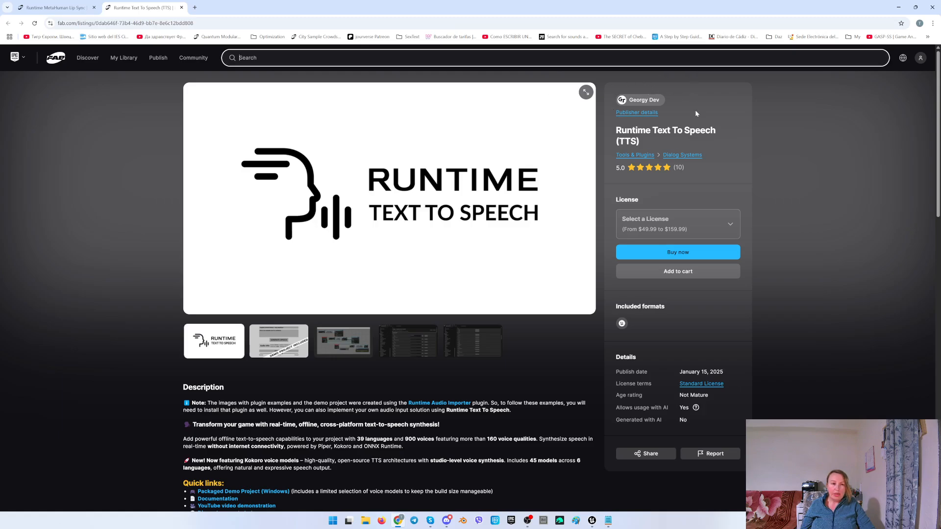
pyautogui.click(898, 7)
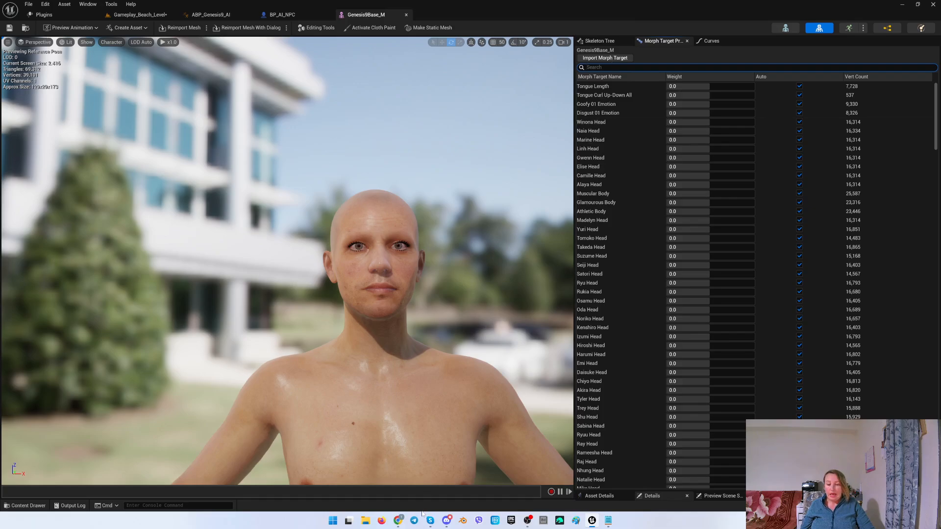
# Read the Georgy Dev Q&A discussion in Discord about making Genesis 9 pose assets work.
pyautogui.click(447, 520)
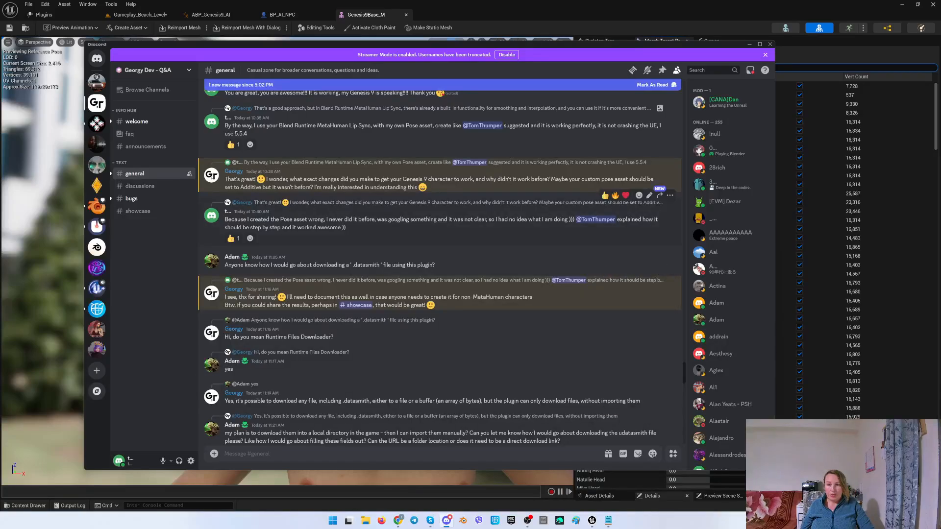
pyautogui.scroll(3, 283, 235)
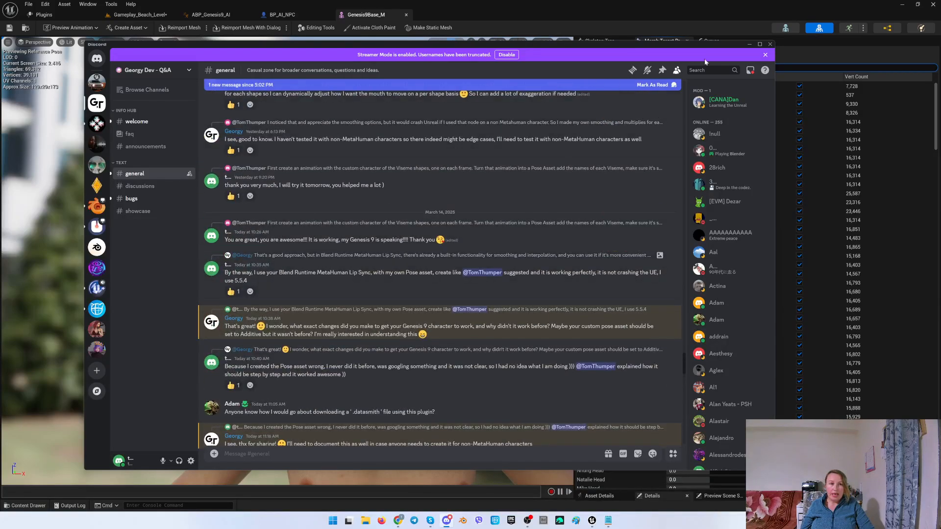
pyautogui.click(750, 44)
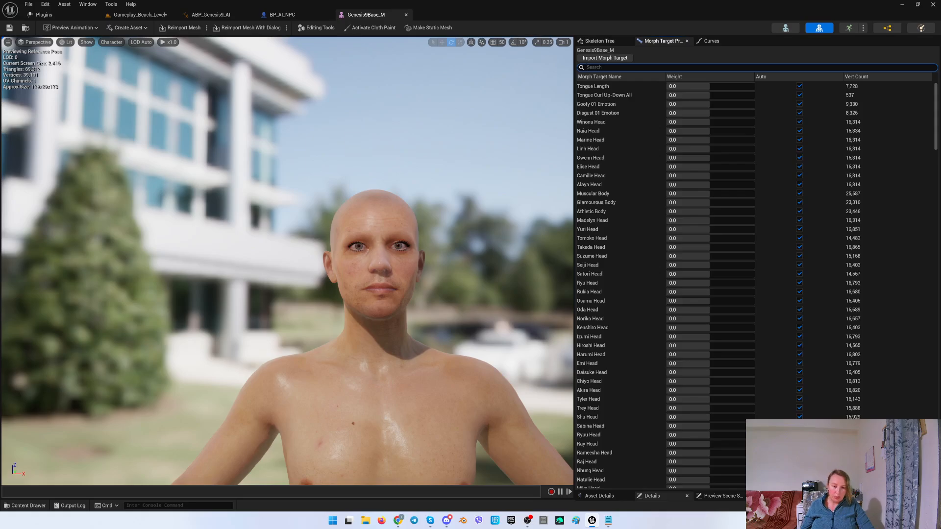
# Filter the morph targets by 'vis' and preview the UW viseme at weight 1.0, then restore its Auto setting.
pyautogui.write('vis')
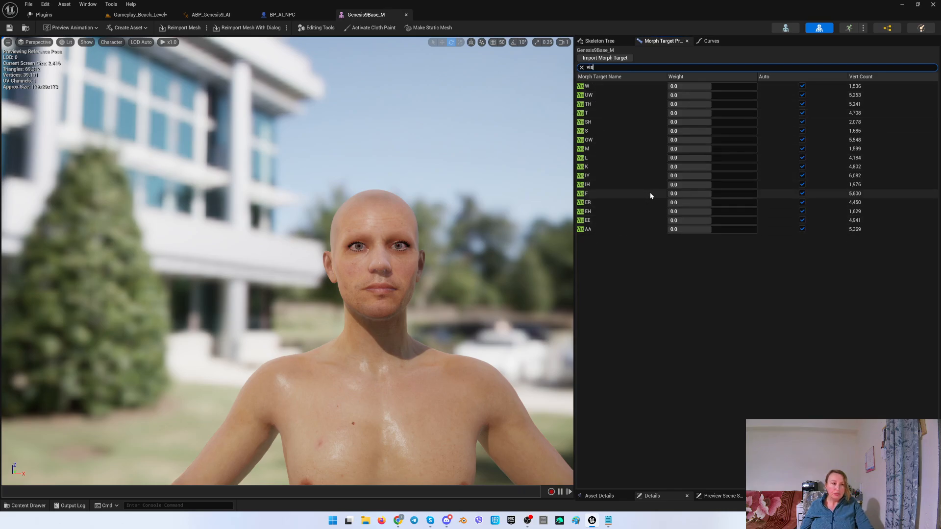
pyautogui.moveTo(691, 97); pyautogui.dragTo(691, 96)
pyautogui.click(690, 96)
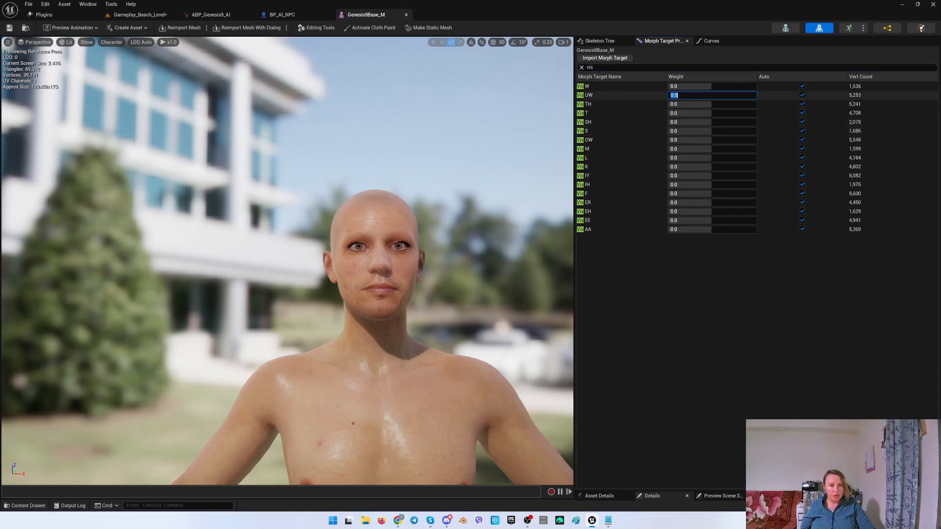
pyautogui.write('1')
pyautogui.press('Return')
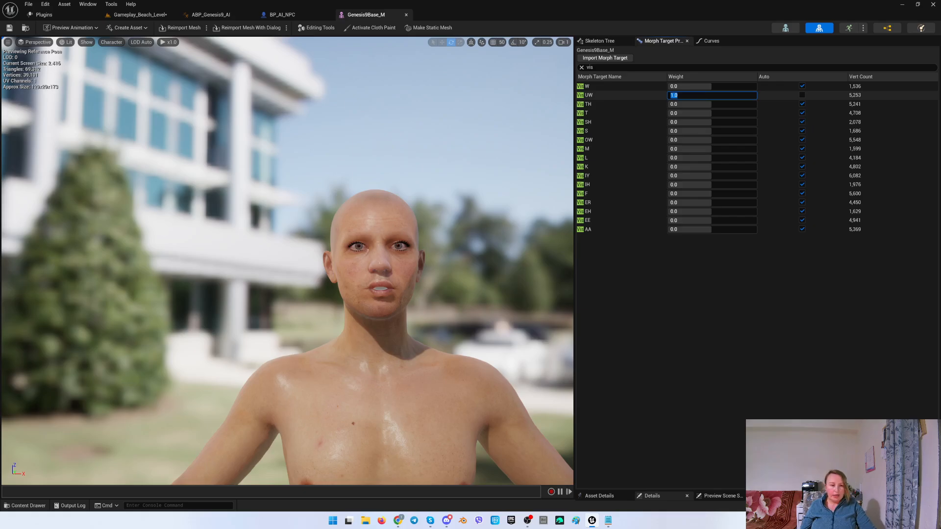
pyautogui.click(801, 95)
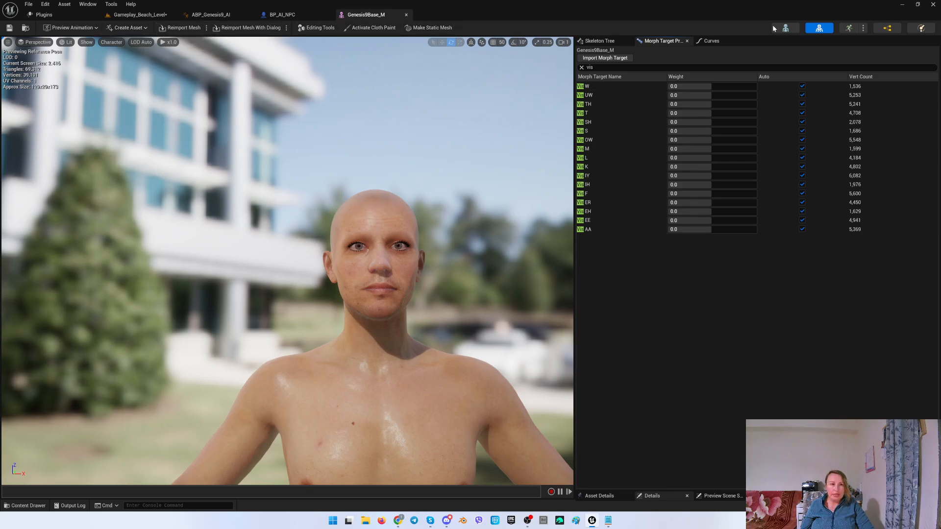
# Create an animation from the reference pose in the Genesis9Base_M folder, named G9_M_MophsPose.
pyautogui.click(143, 28)
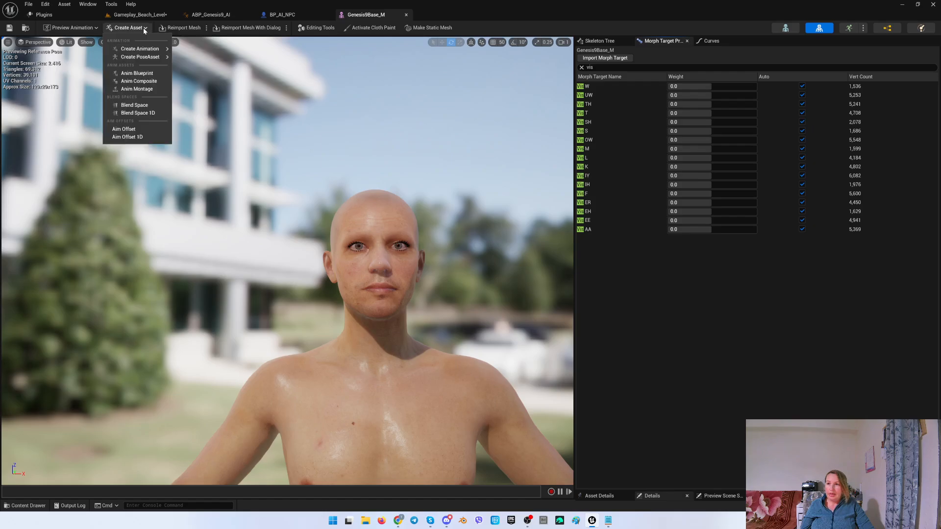
pyautogui.moveTo(149, 57)
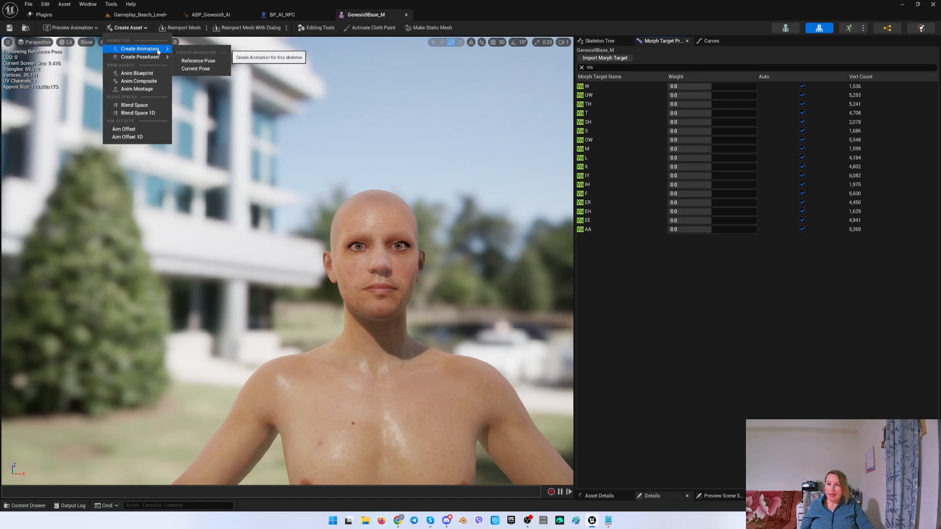
pyautogui.click(199, 61)
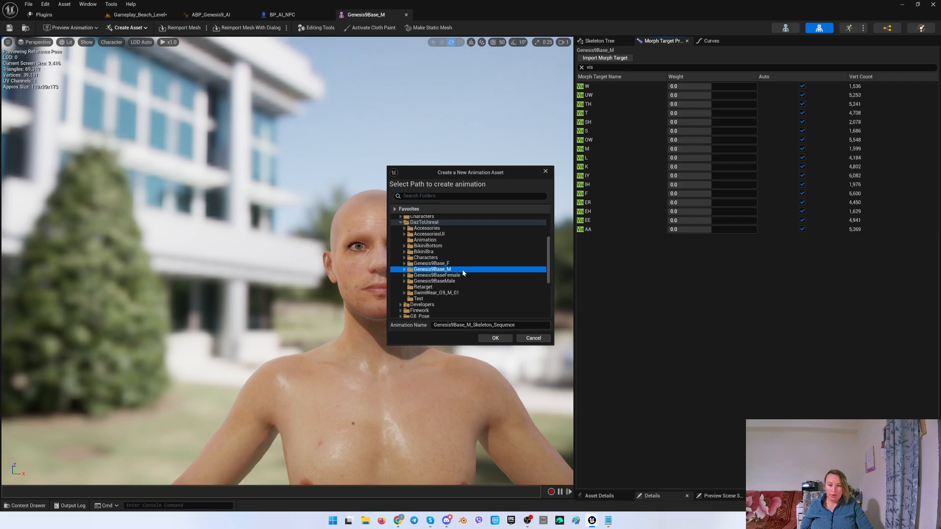
pyautogui.click(493, 324)
pyautogui.moveTo(517, 325); pyautogui.dragTo(420, 326)
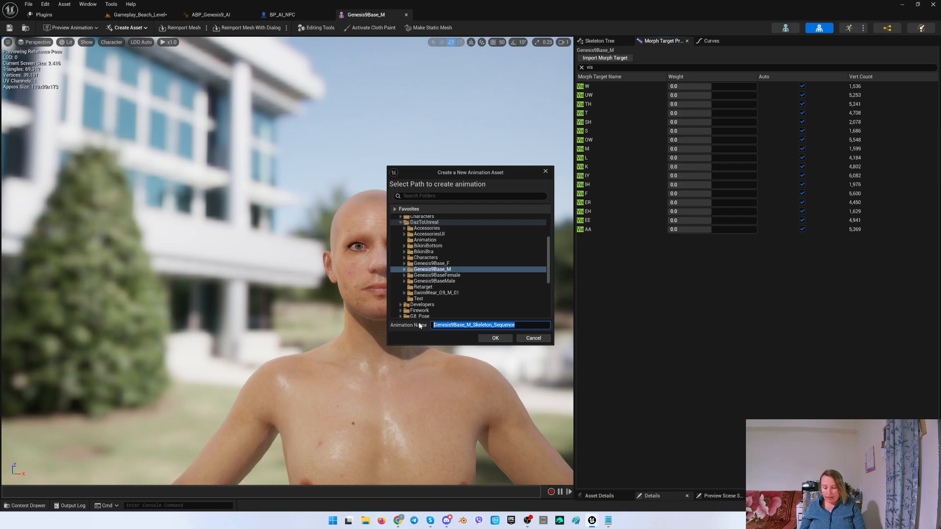
pyautogui.write('G9_M')
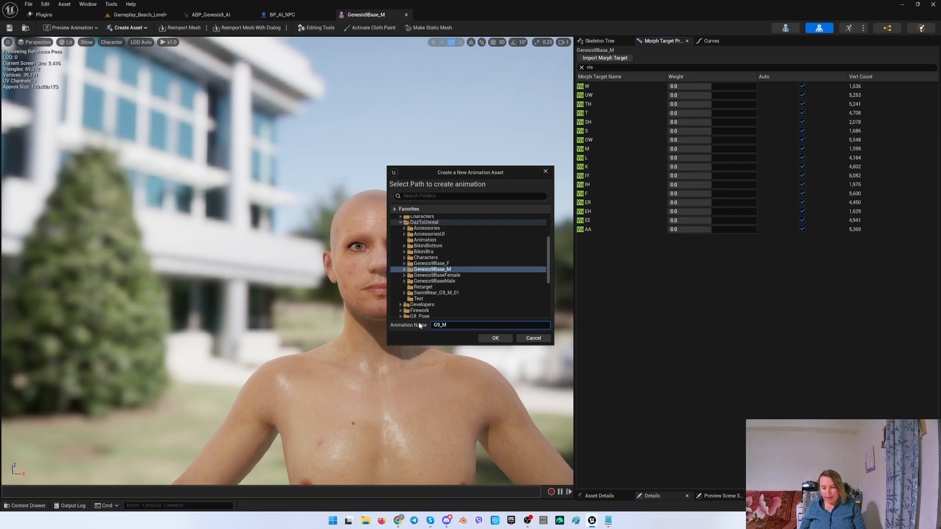
pyautogui.write('_Mop')
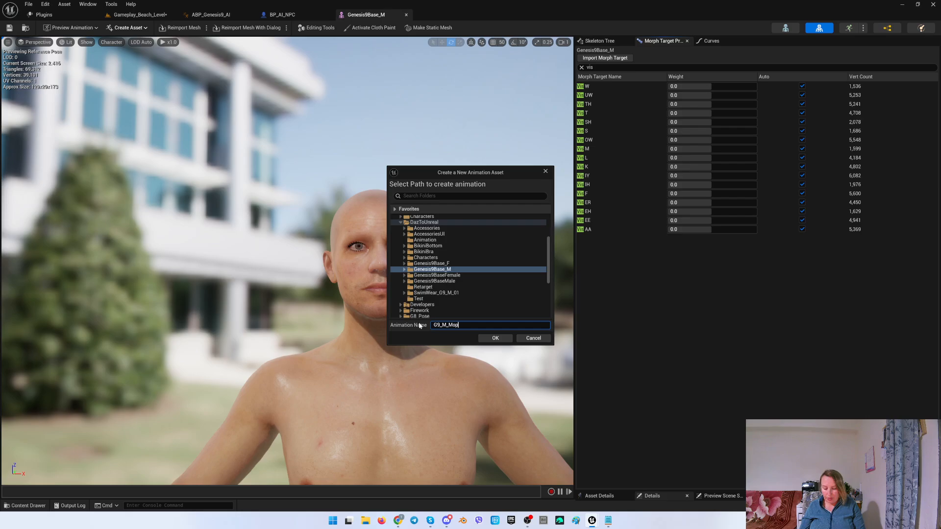
pyautogui.write('hsPose')
pyautogui.click(491, 338)
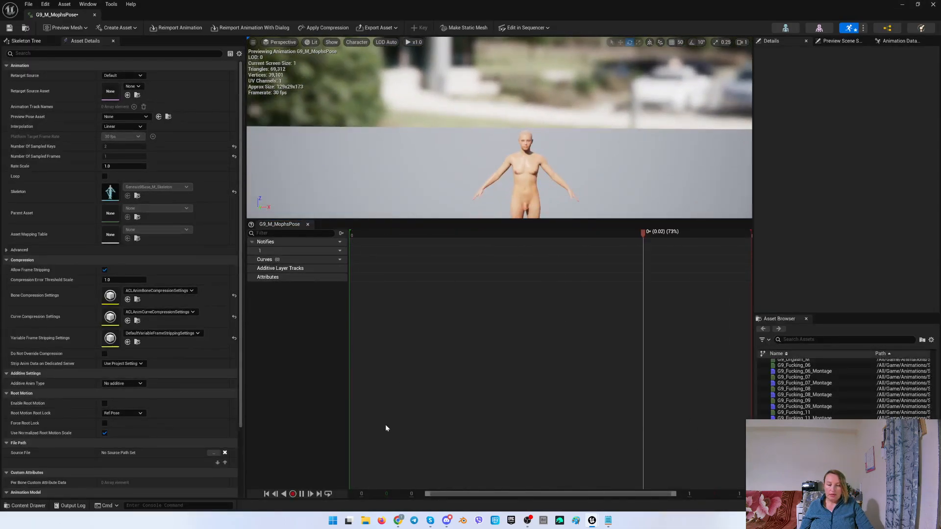
# Edit the new animation in Sequencer with an FK Control Rig, baking it to Control Rig with default settings.
pyautogui.click(266, 494)
pyautogui.moveTo(486, 179); pyautogui.dragTo(486, 160, button='right')
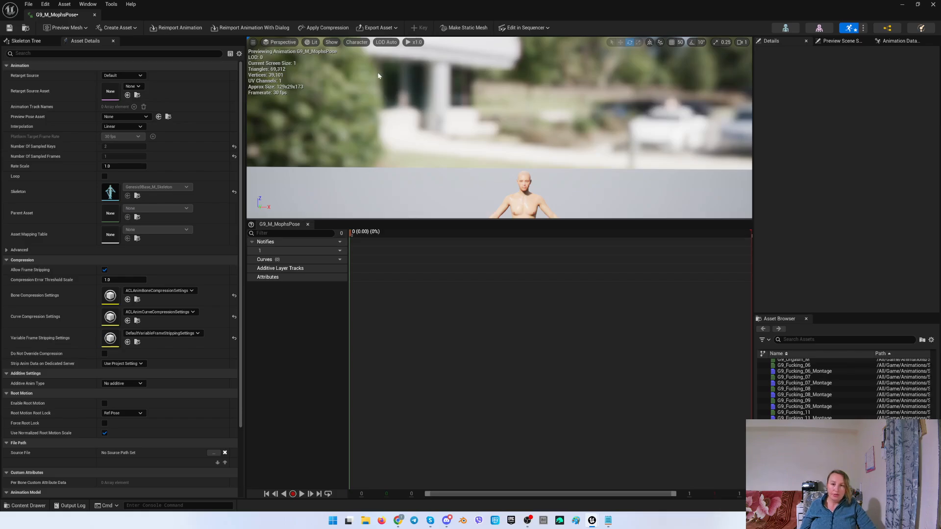
pyautogui.click(537, 28)
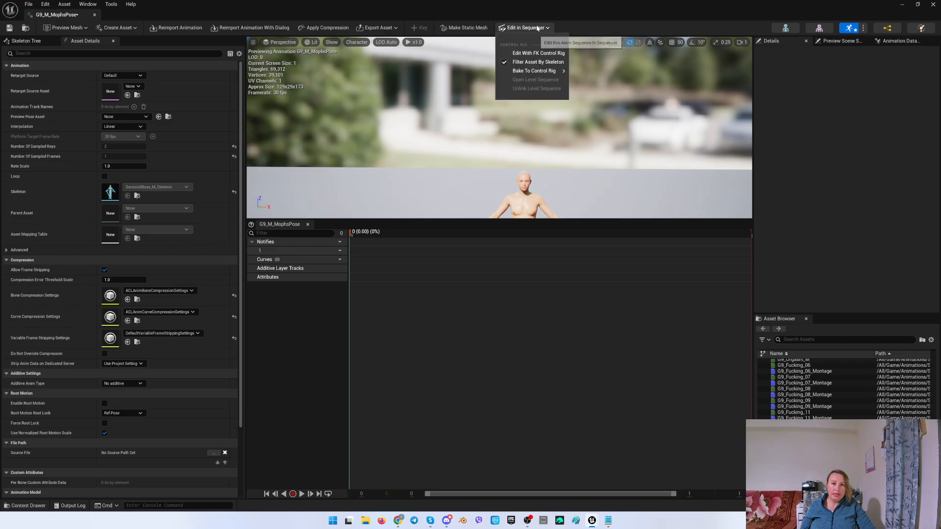
pyautogui.click(544, 54)
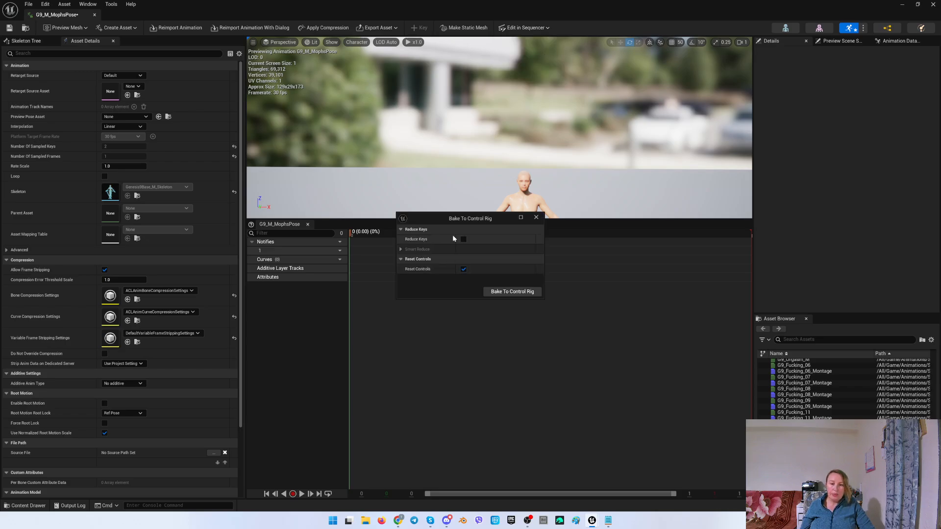
pyautogui.click(505, 291)
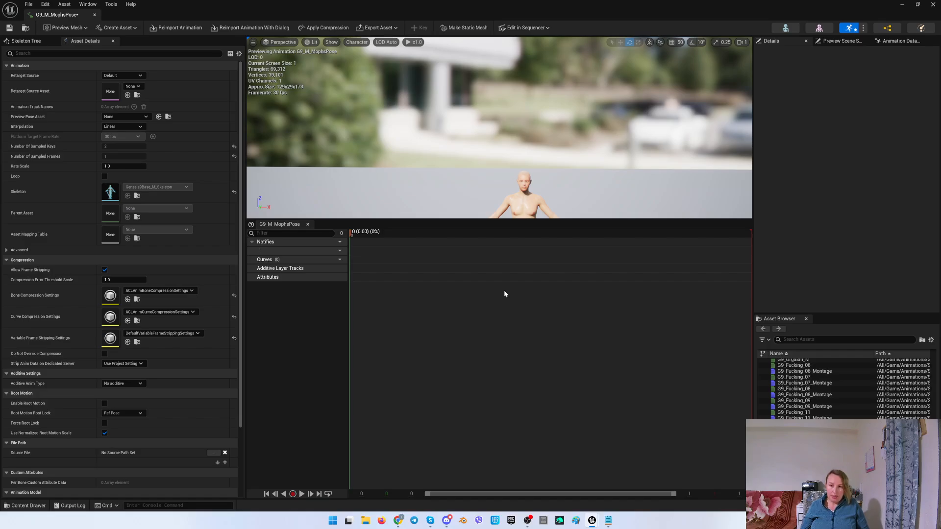
# Dock the floating animation editor window as a tab and switch to the Gameplay_Beach_Level tab.
pyautogui.doubleClick(410, 3)
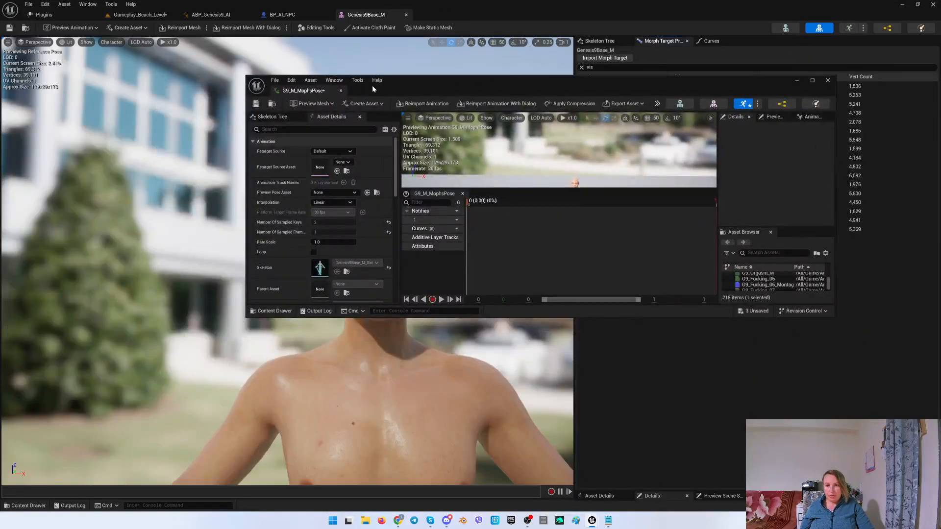
pyautogui.moveTo(323, 90); pyautogui.dragTo(454, 25)
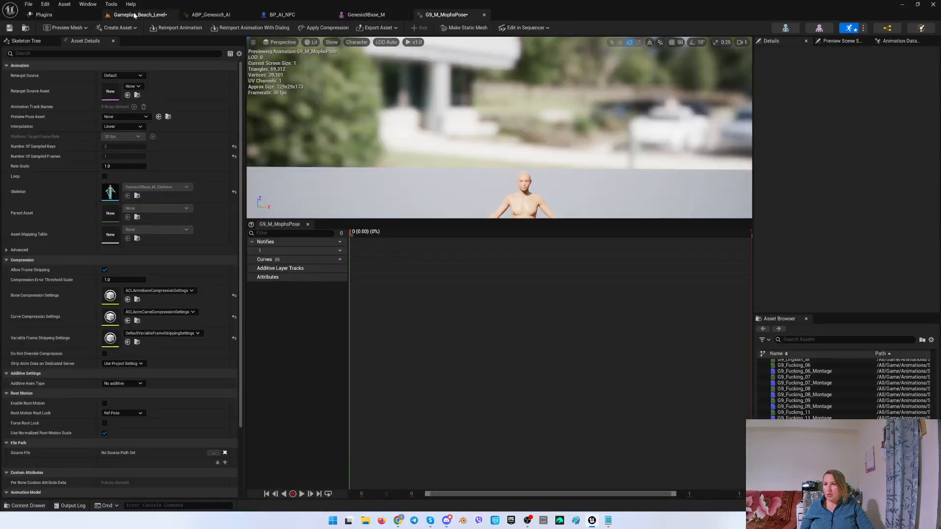
pyautogui.click(140, 14)
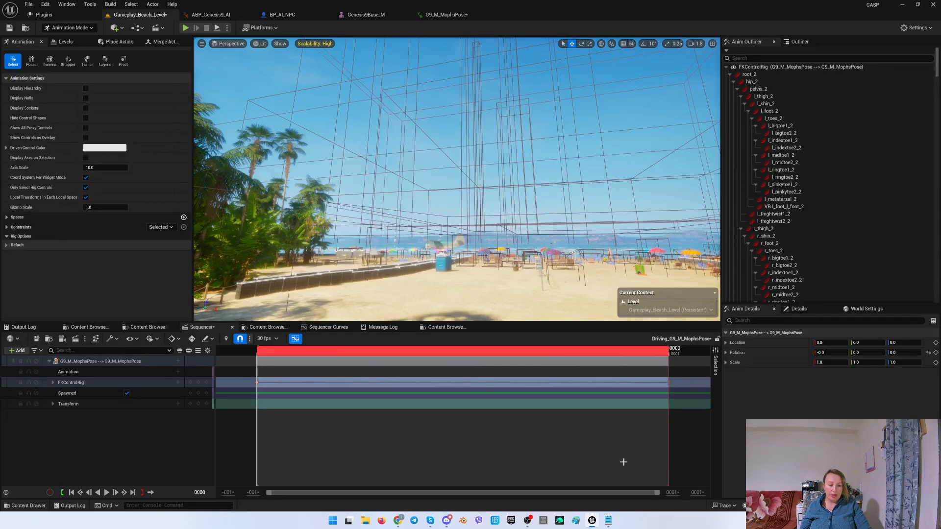
# Compare the viseme list in TTS_Letters.txt in Notepad with the filtered morph targets of Genesis9Base_M.
pyautogui.click(673, 492)
pyautogui.moveTo(610, 522)
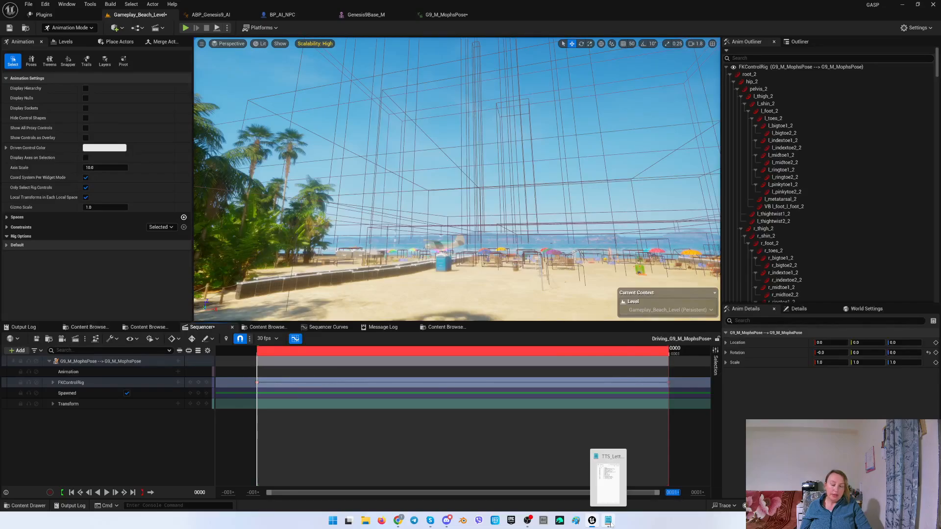
pyautogui.click(610, 522)
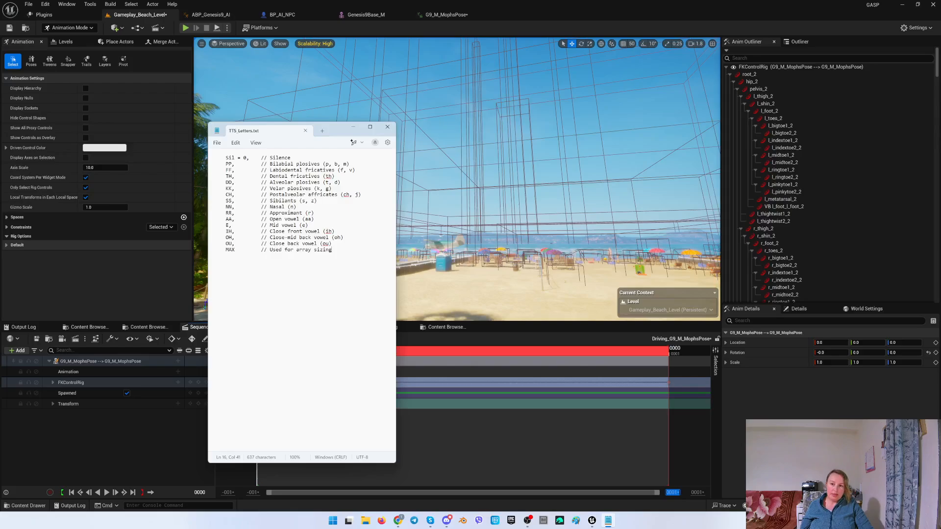
pyautogui.moveTo(223, 157); pyautogui.dragTo(294, 157)
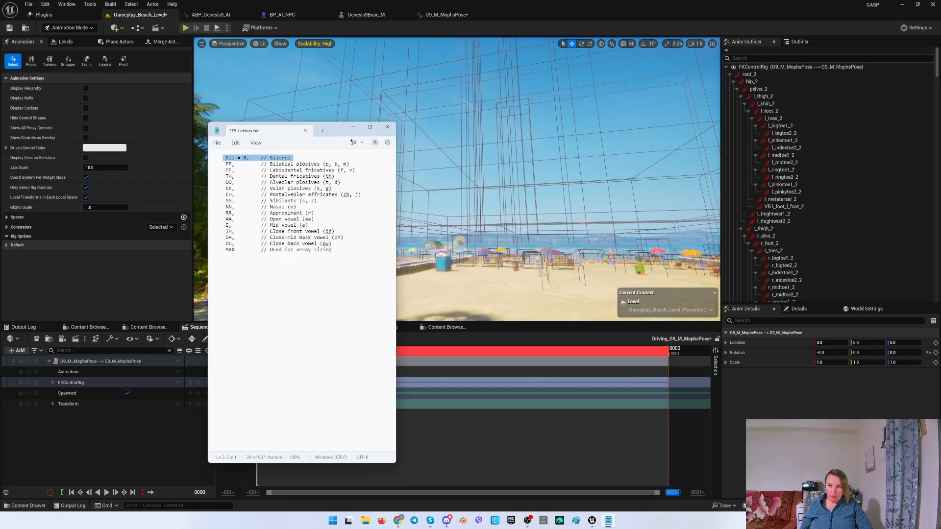
pyautogui.click(372, 14)
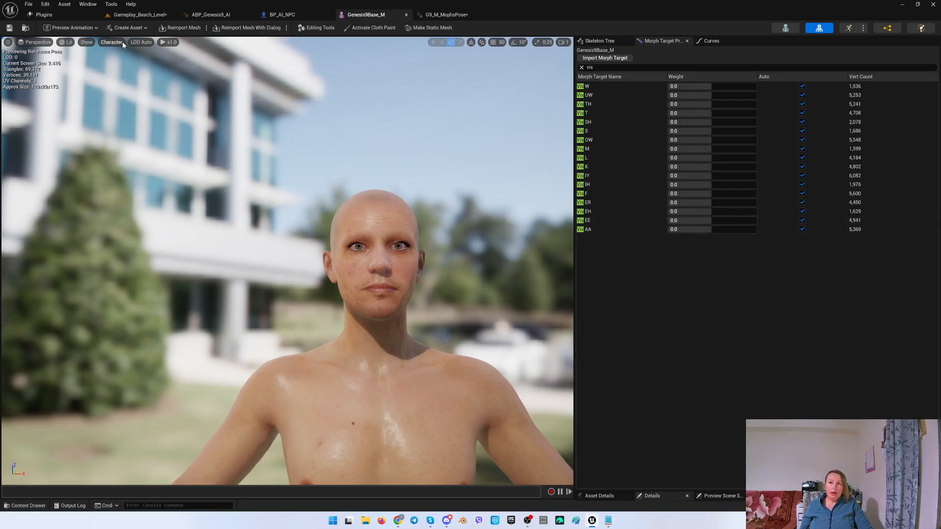
pyautogui.click(140, 15)
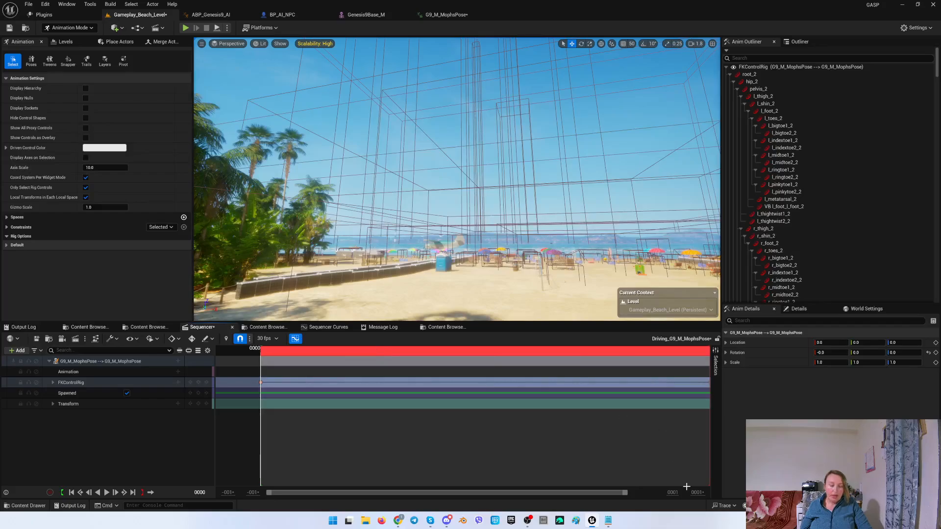
# Set the sequence's end frame to 16.
pyautogui.click(672, 493)
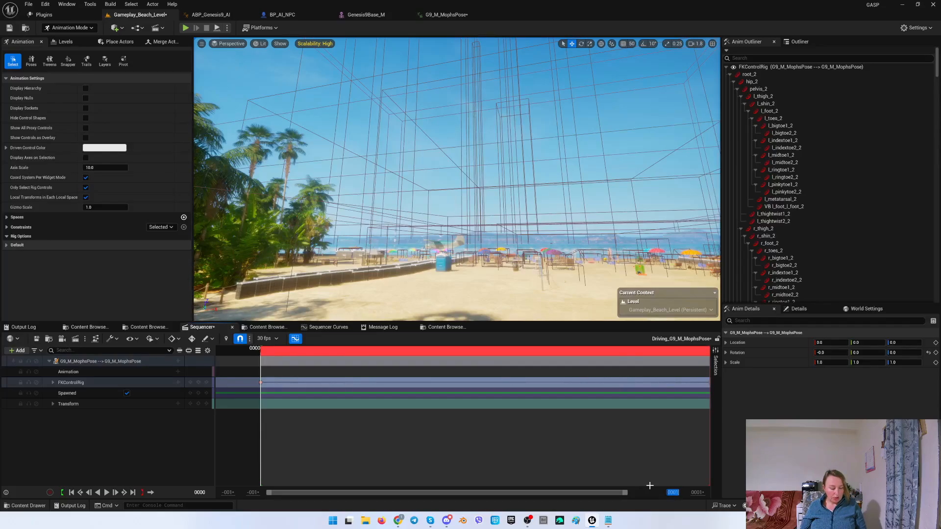
pyautogui.write('016')
pyautogui.press('Return')
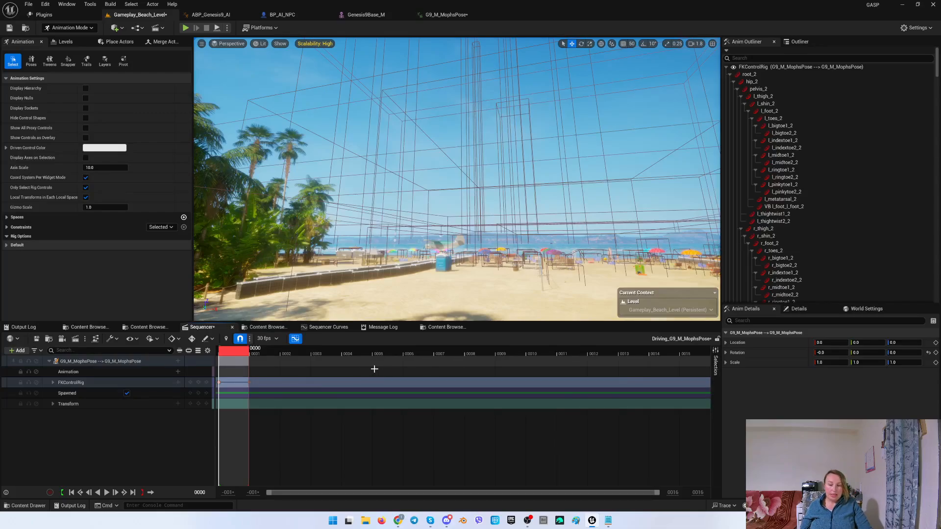
# Scrub the playhead across the first frames of the timeline and return it to frame 0.
pyautogui.moveTo(238, 355); pyautogui.dragTo(316, 355)
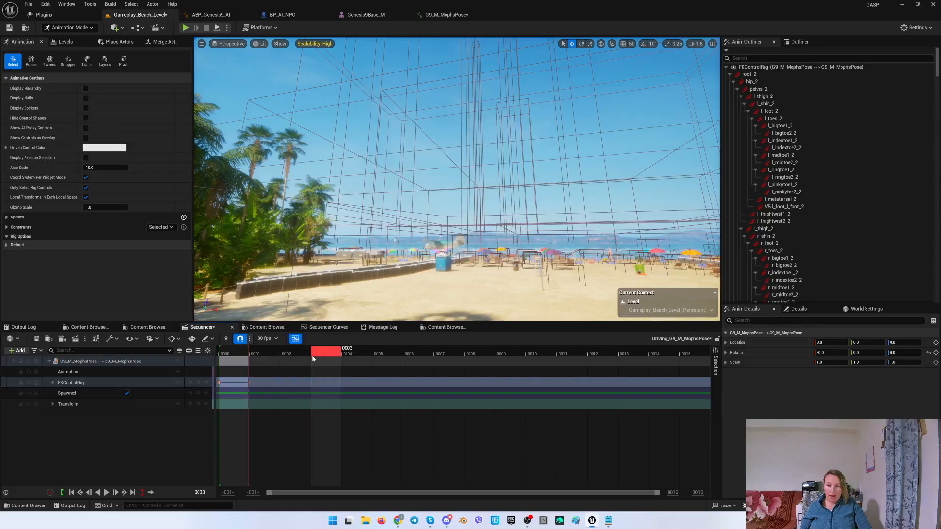
pyautogui.moveTo(249, 351); pyautogui.dragTo(716, 351)
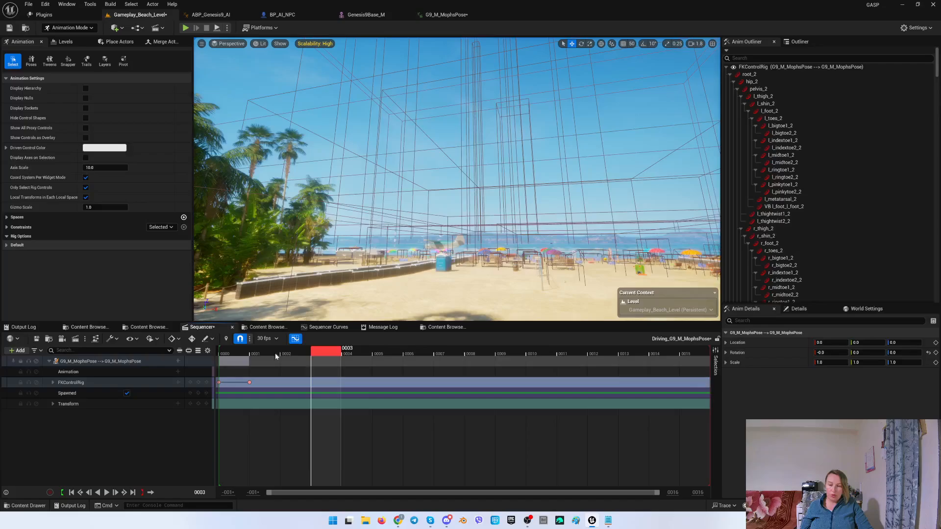
pyautogui.moveTo(324, 351); pyautogui.dragTo(248, 353)
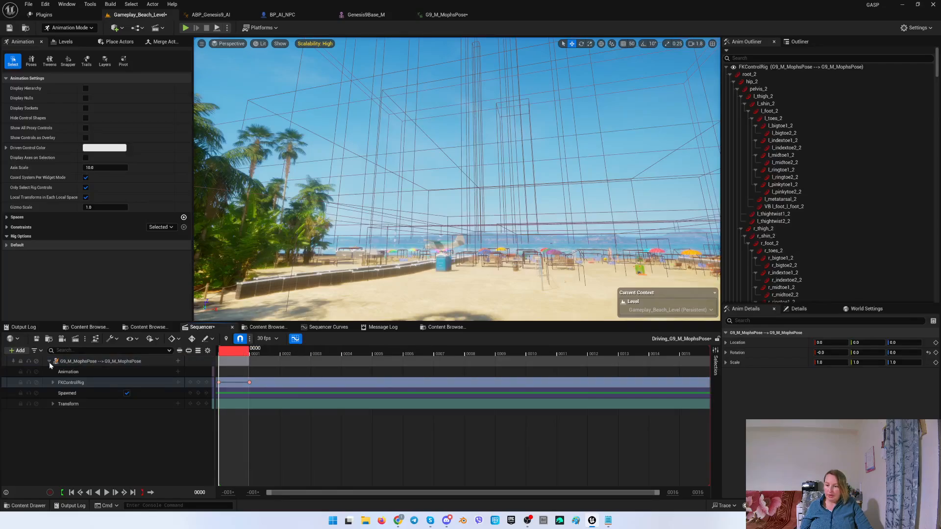
pyautogui.click(37, 340)
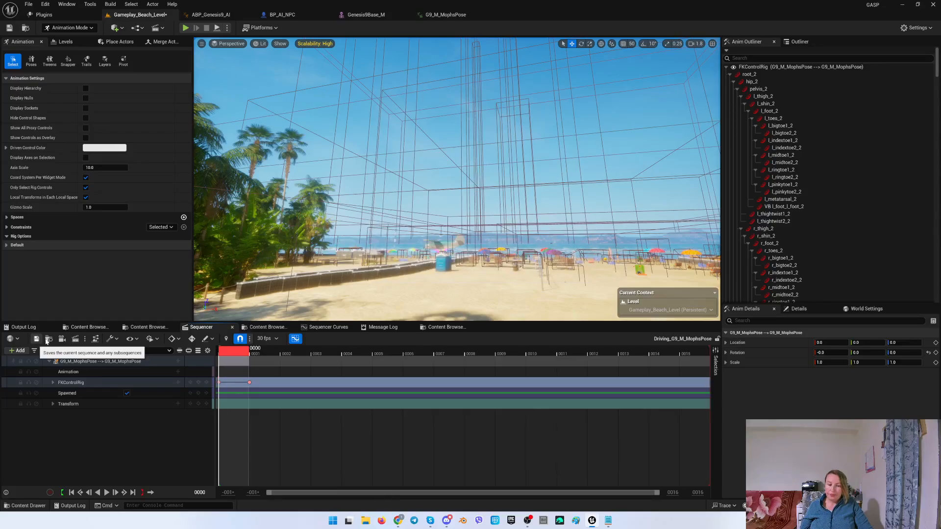
# Clear the morph target filter on Genesis9Base_M and return to the G9_M_MophsPose animation.
pyautogui.click(449, 15)
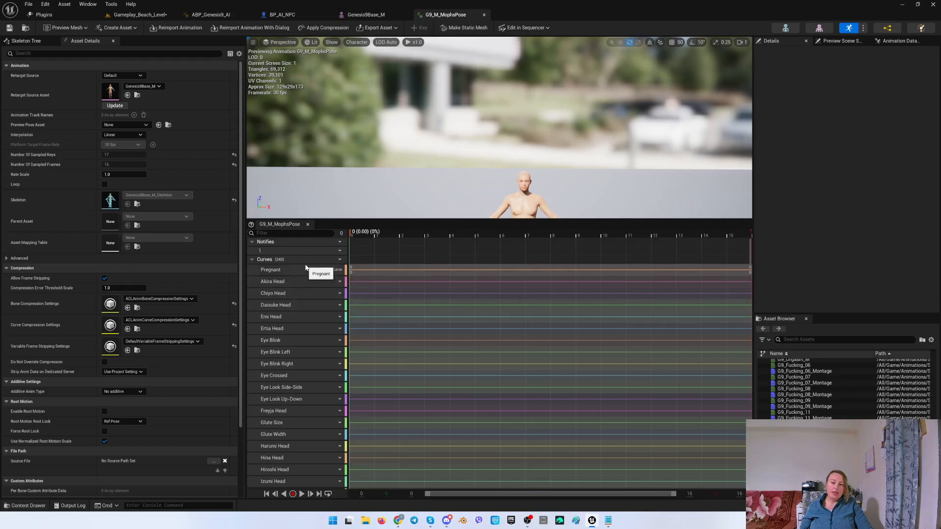
pyautogui.click(366, 15)
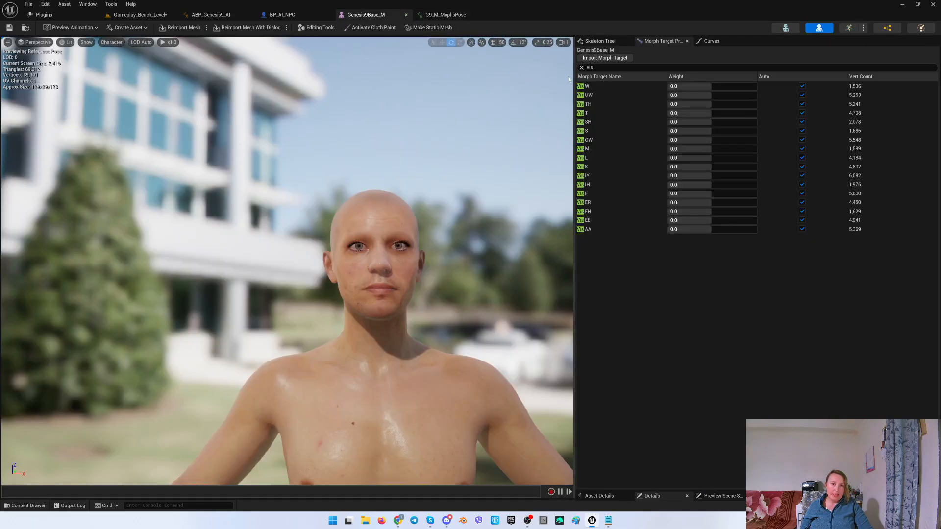
pyautogui.click(581, 68)
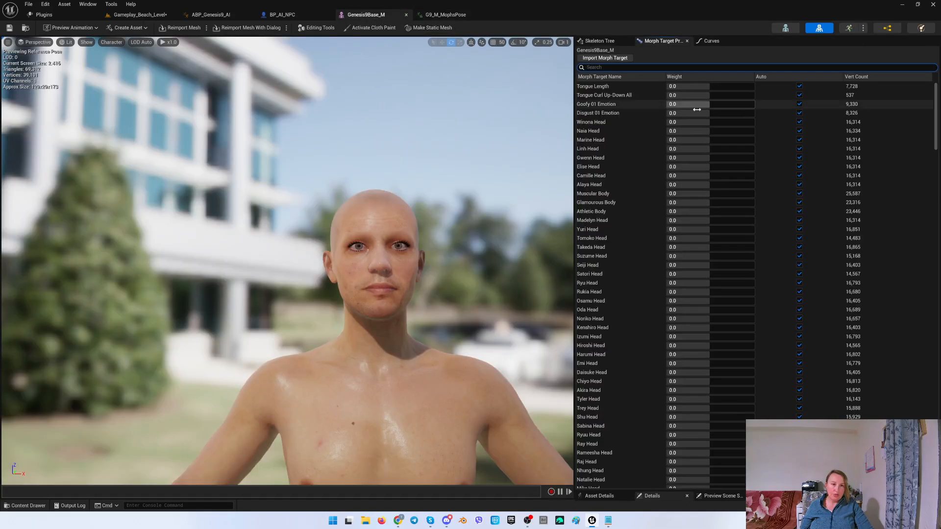
pyautogui.click(445, 15)
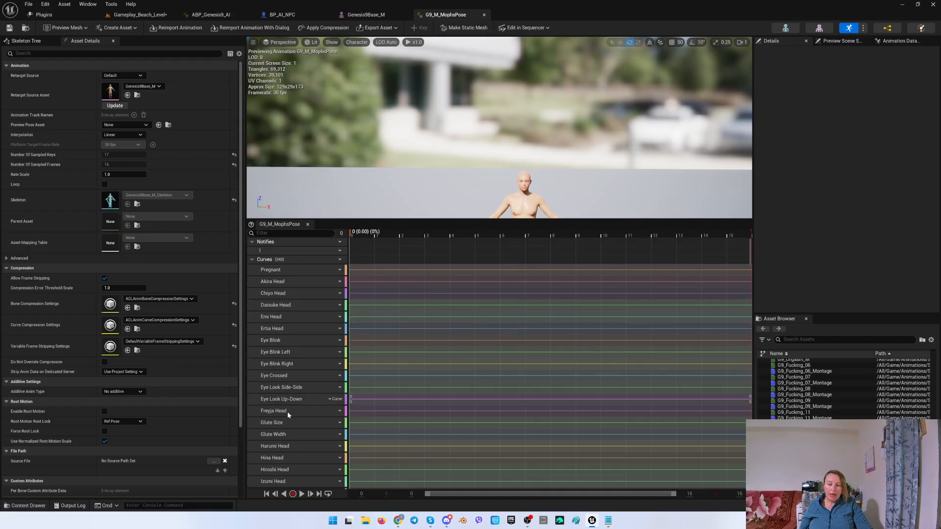
# Filter the animation's curves by 'vis' to check the viseme curves, then clear the filter.
pyautogui.scroll(-5, 290, 412)
pyautogui.scroll(-9, 294, 412)
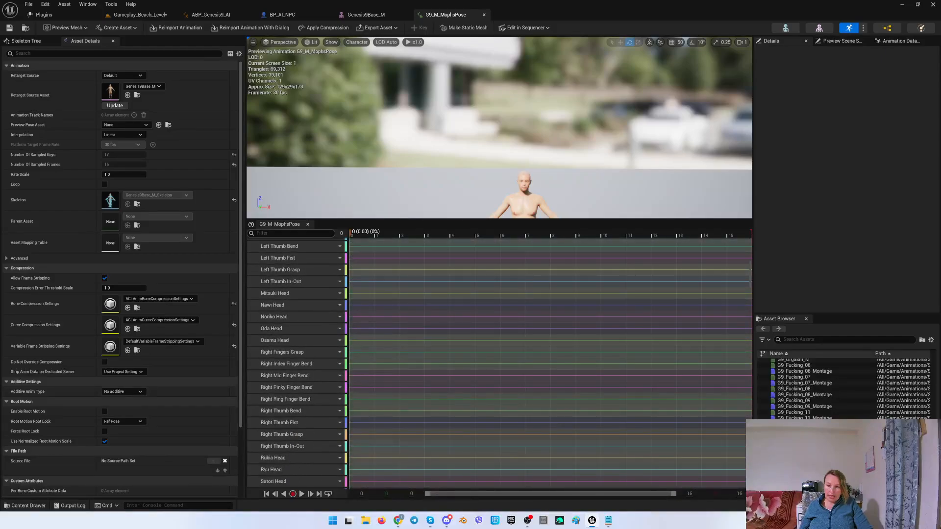
pyautogui.write('vis')
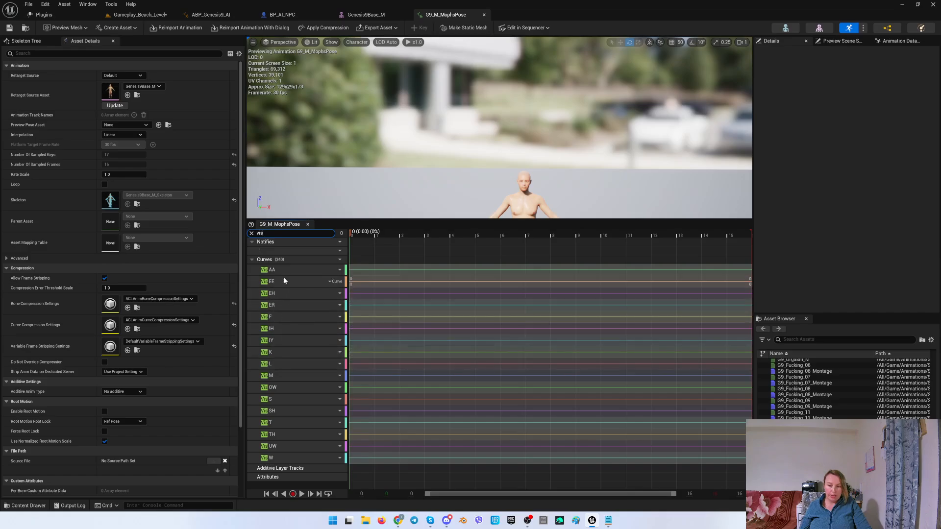
pyautogui.click(252, 234)
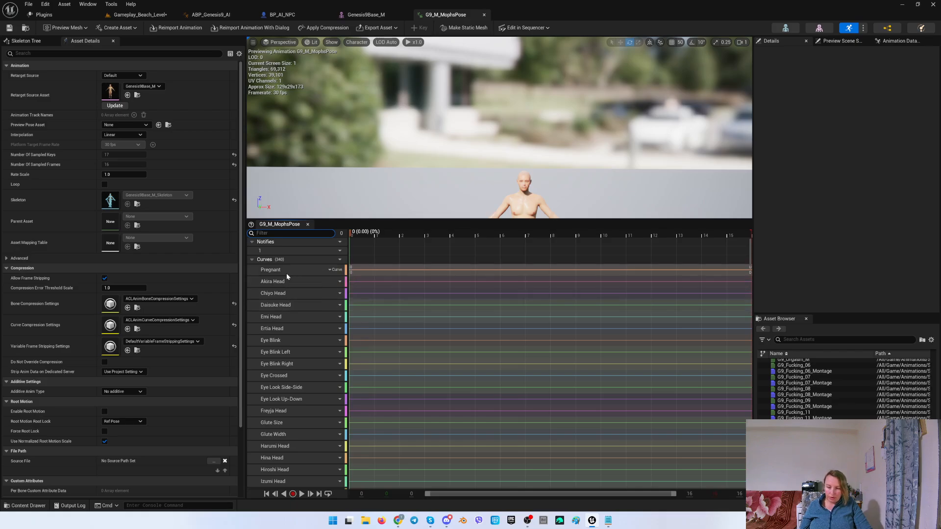
# Delete the block of curves from Pregnant down to the last head curve above Jaw Open.
pyautogui.click(283, 270)
pyautogui.scroll(-3, 293, 349)
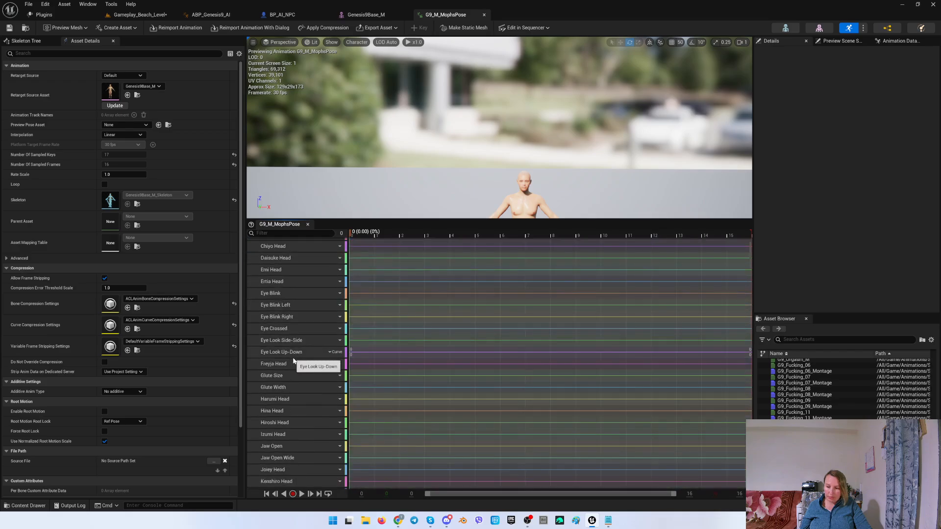
pyautogui.keyDown('shift'); pyautogui.click(284, 411); pyautogui.keyUp('shift')
pyautogui.press('Delete')
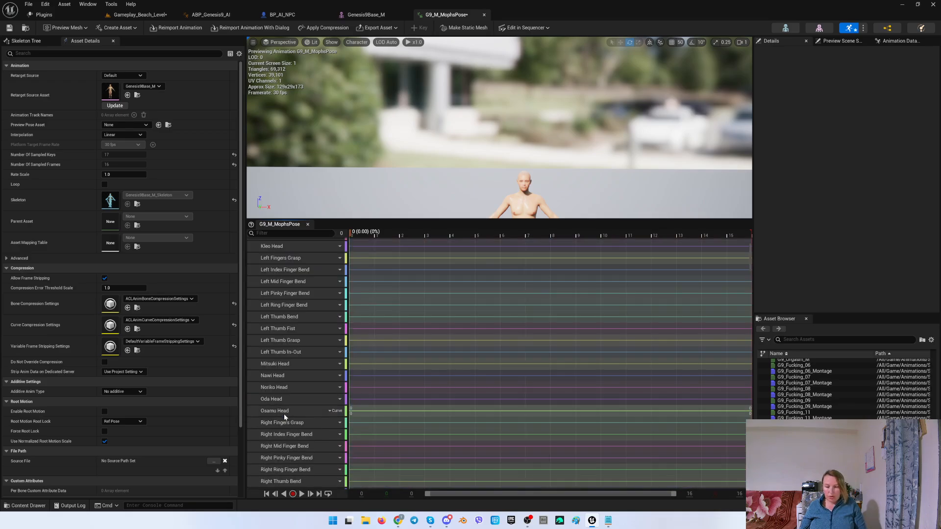
# Delete all remaining curves after Jaw Open Wide except the Vis viseme curves, down to Penis Width.
pyautogui.scroll(1, 277, 300)
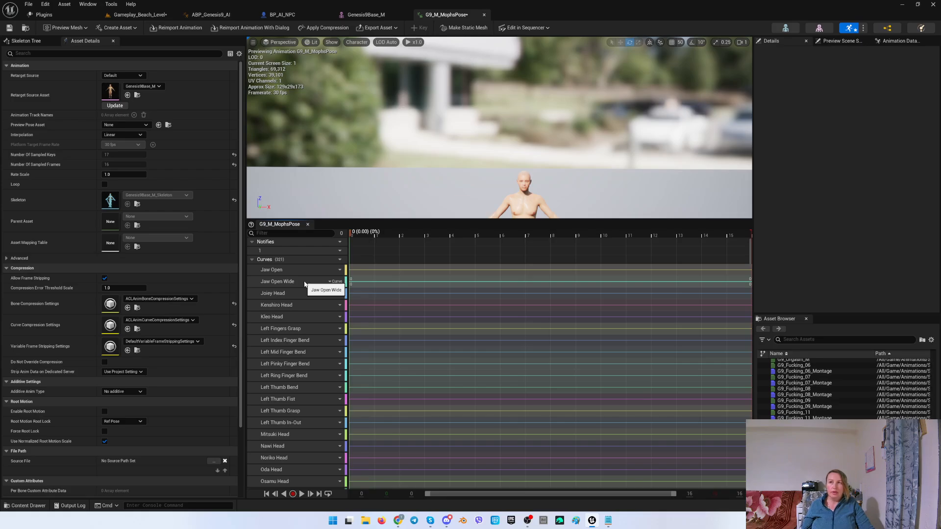
pyautogui.click(288, 294)
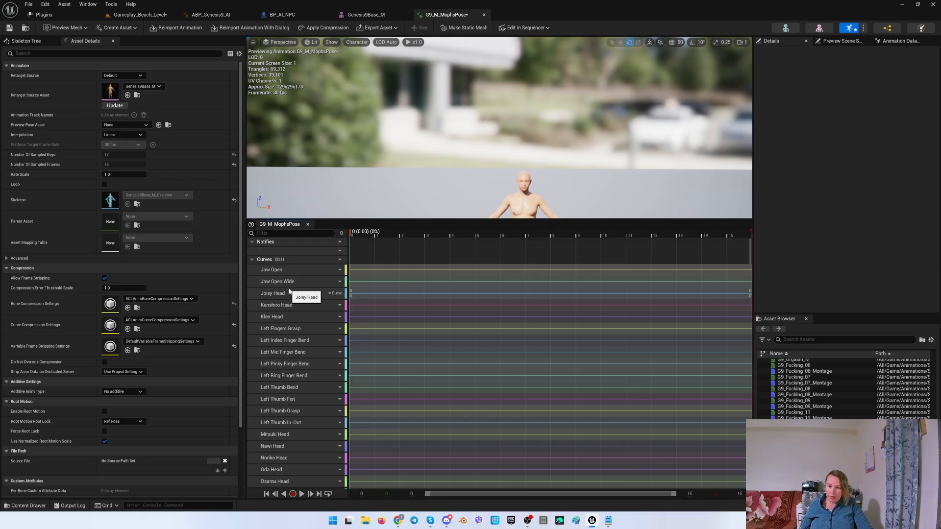
pyautogui.scroll(-15, 286, 297)
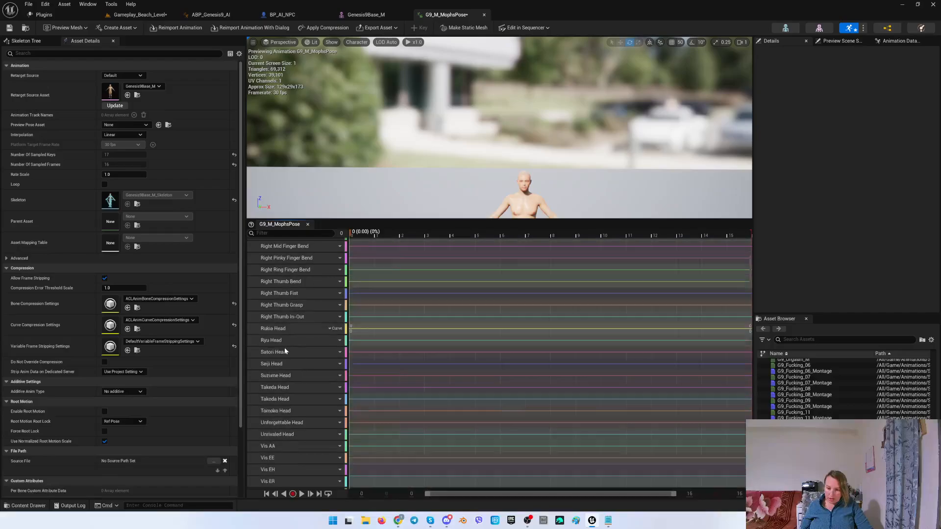
pyautogui.keyDown('shift'); pyautogui.click(280, 352); pyautogui.keyUp('shift')
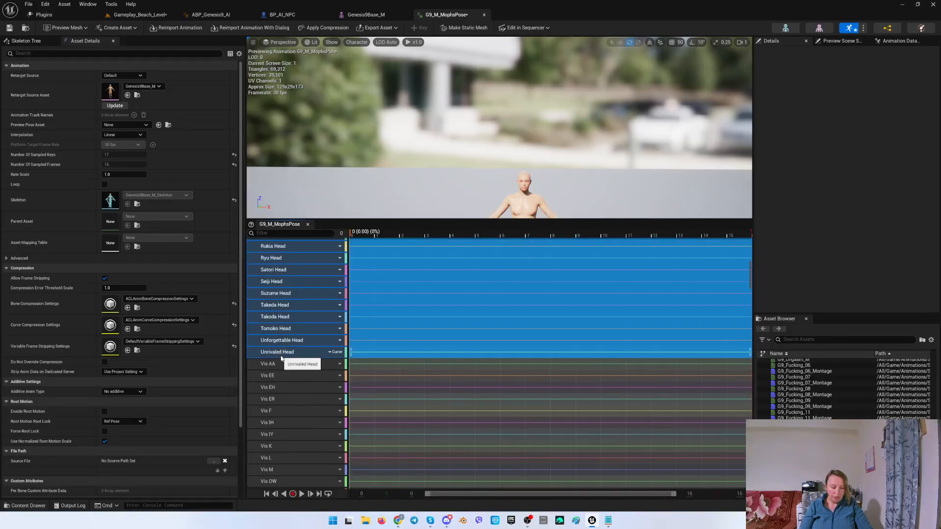
pyautogui.scroll(20, 302, 329)
pyautogui.scroll(20, 284, 307)
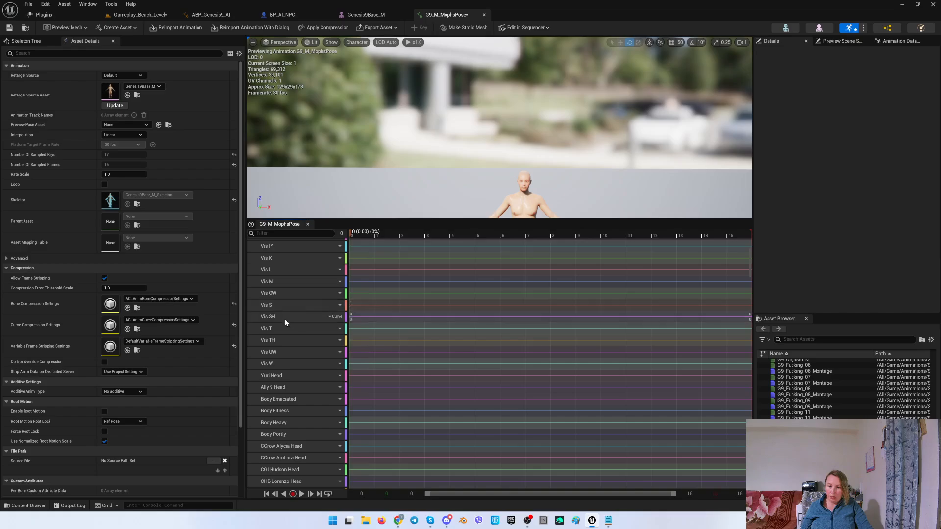
pyautogui.scroll(-20, 277, 377)
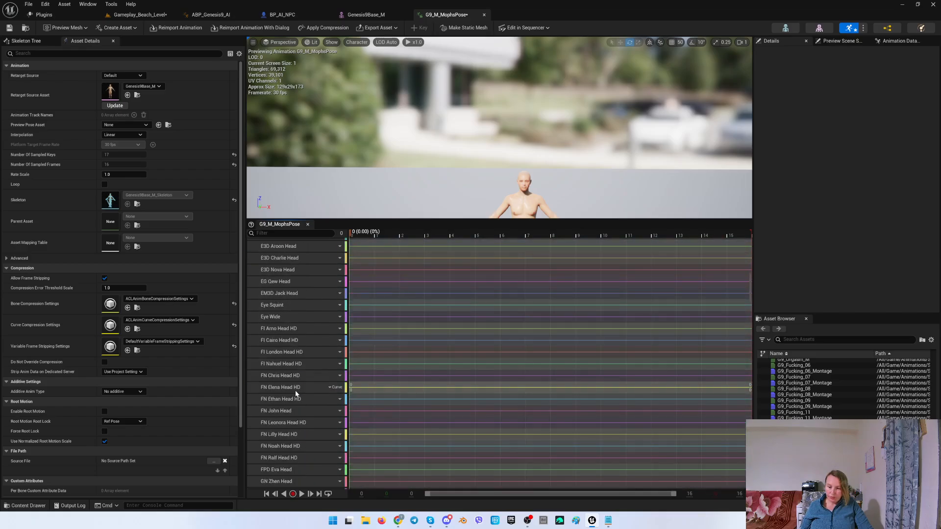
pyautogui.scroll(-20, 298, 393)
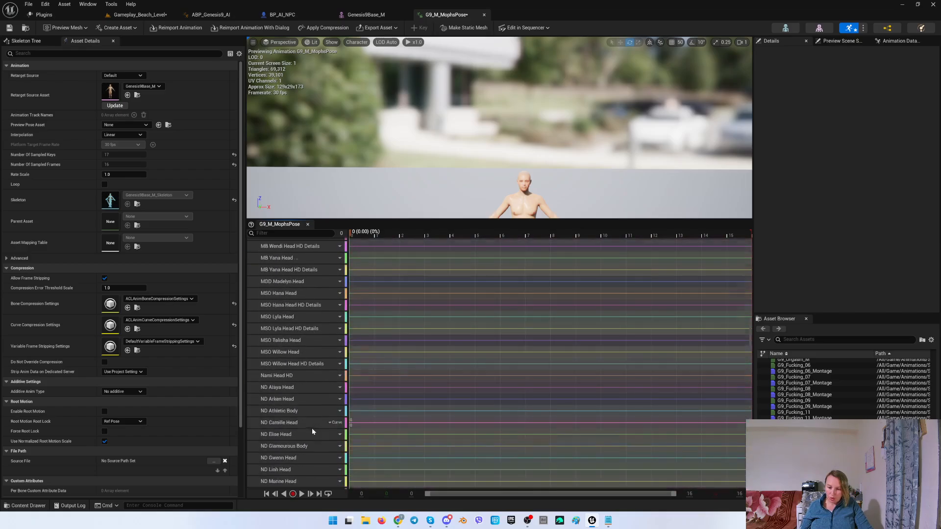
pyautogui.scroll(-20, 317, 434)
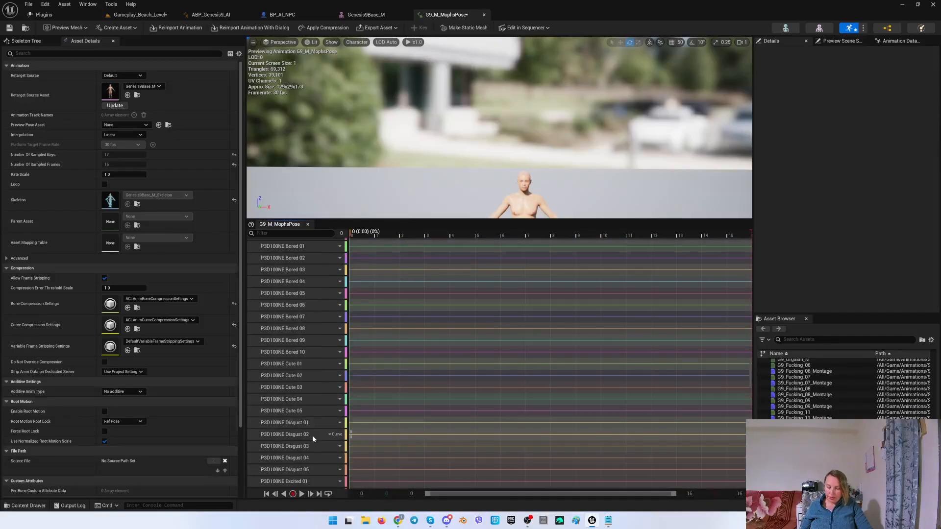
pyautogui.scroll(-20, 318, 444)
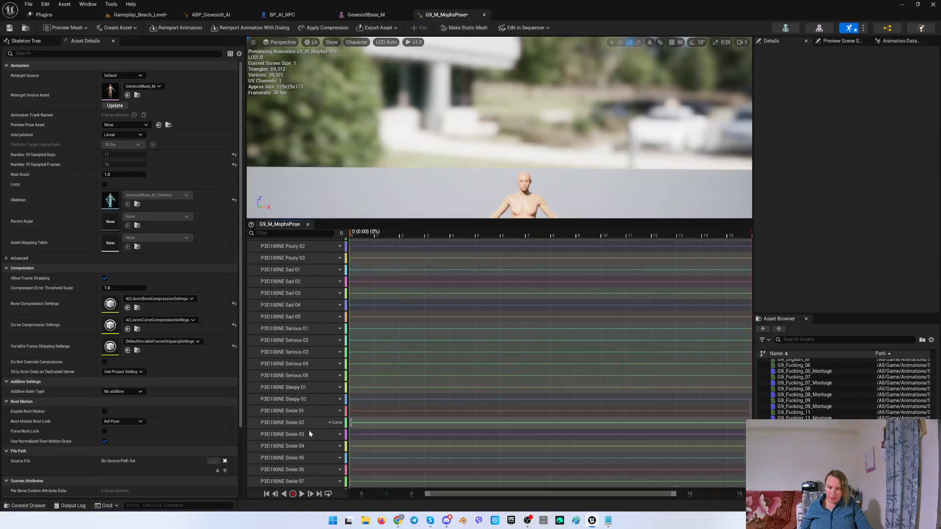
pyautogui.scroll(-20, 310, 433)
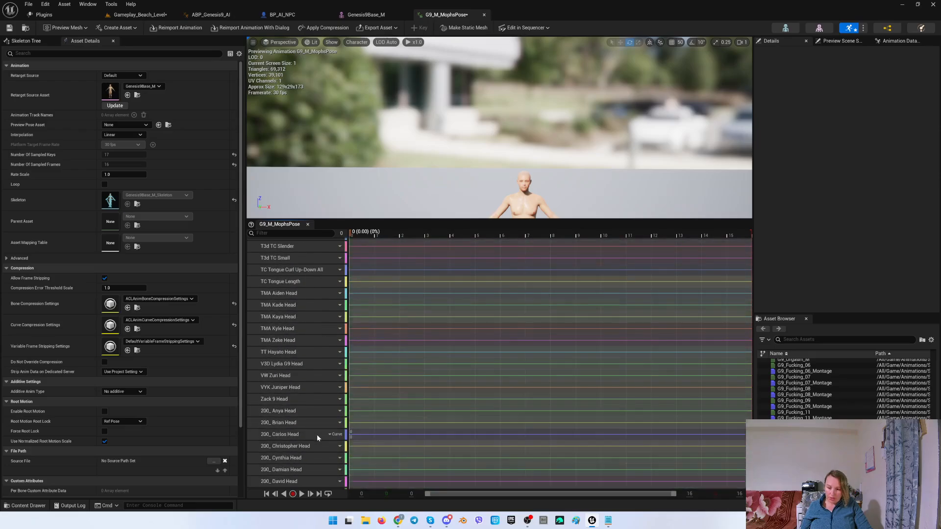
pyautogui.scroll(-5, 316, 436)
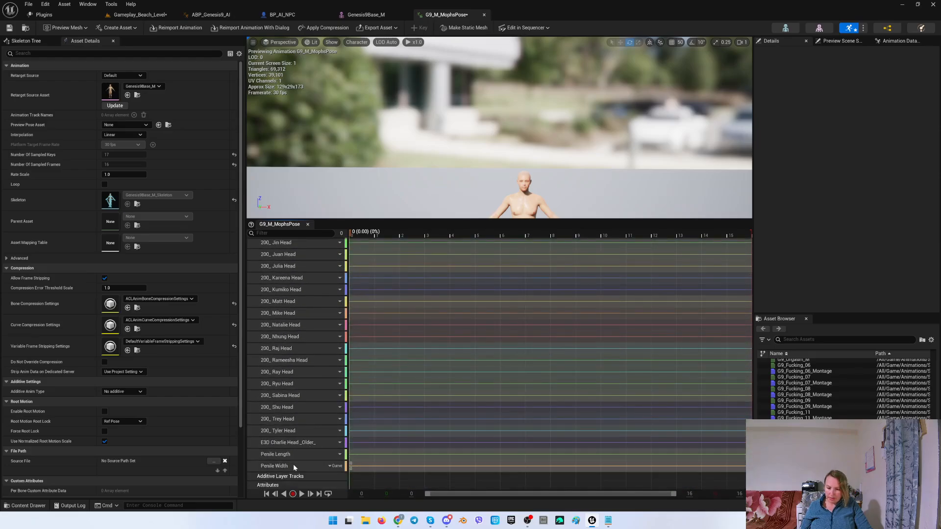
pyautogui.keyDown('shift'); pyautogui.click(293, 466); pyautogui.keyUp('shift')
pyautogui.press('Delete')
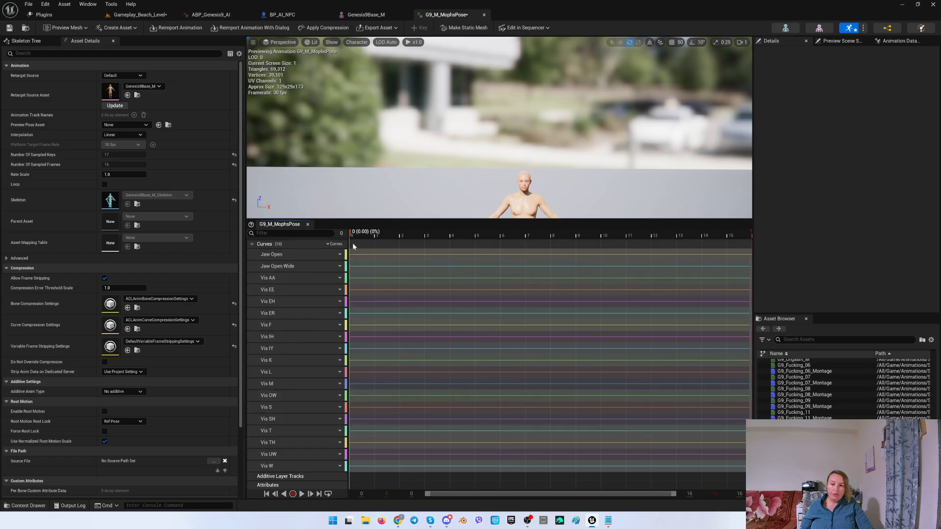
# Open TTS_Letters.txt to review the viseme list and close it again.
pyautogui.moveTo(350, 235)
pyautogui.mouseDown()
pyautogui.moveTo(359, 235)
pyautogui.moveTo(350, 235)
pyautogui.mouseUp()
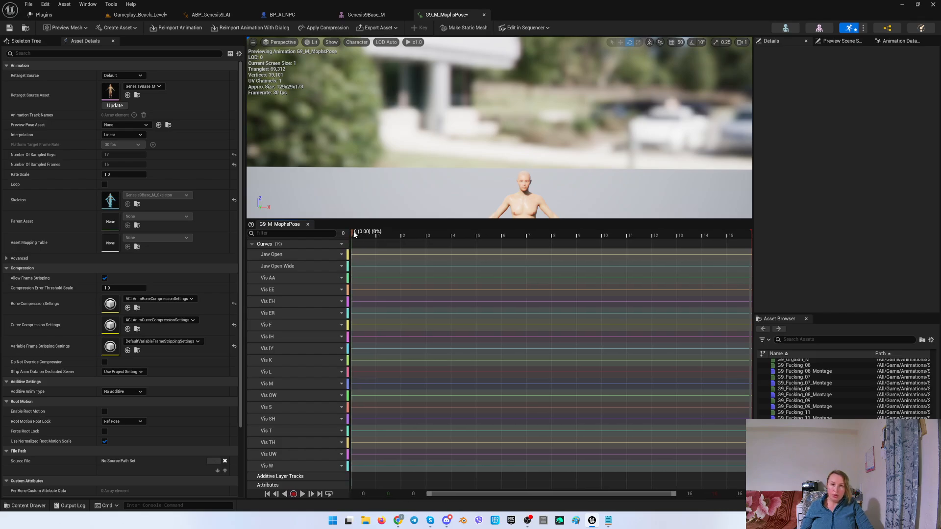
pyautogui.click(607, 520)
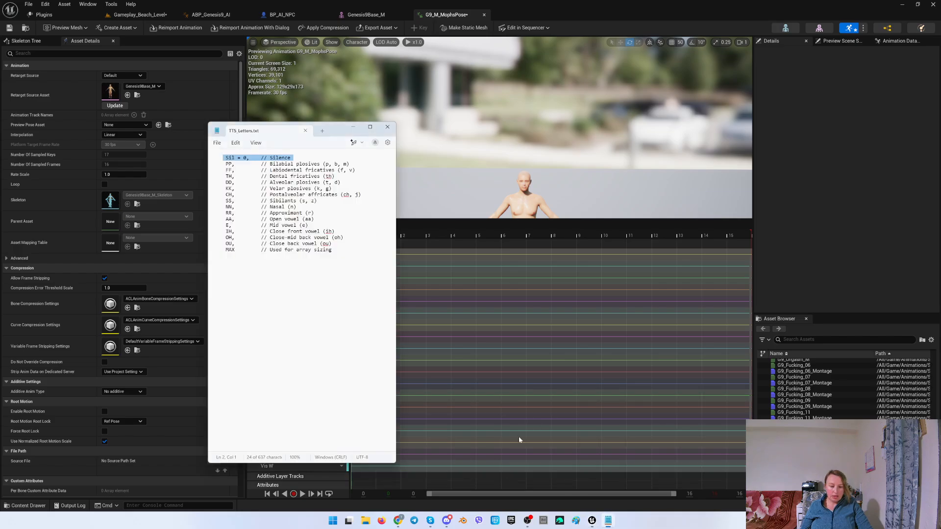
pyautogui.click(387, 127)
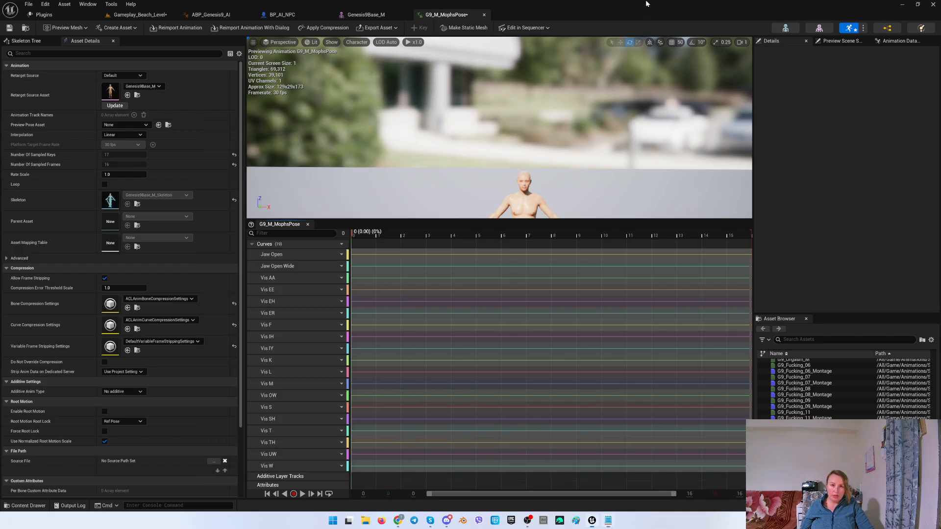
# Move the playhead to frame 1 and open the Vis AA curve in the curve editor.
pyautogui.moveTo(358, 235); pyautogui.dragTo(378, 234)
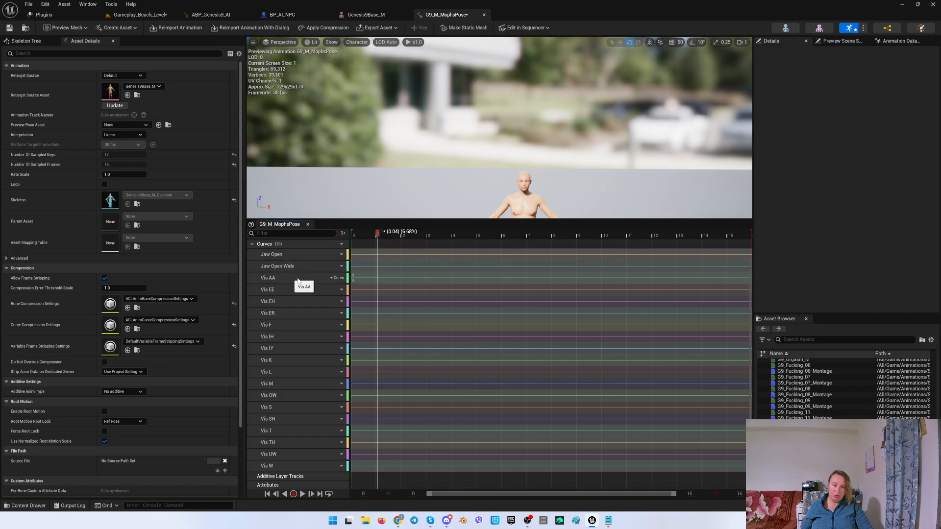
pyautogui.click(375, 237)
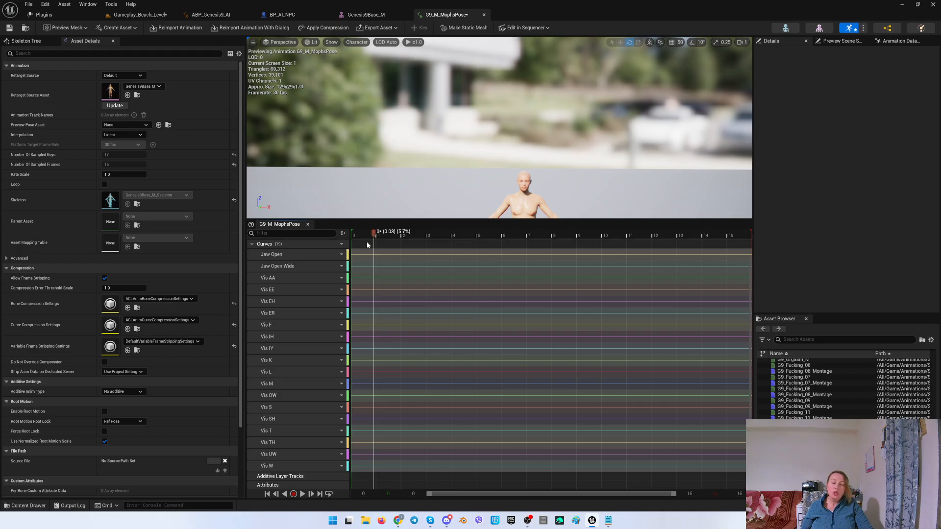
pyautogui.rightClick(280, 279)
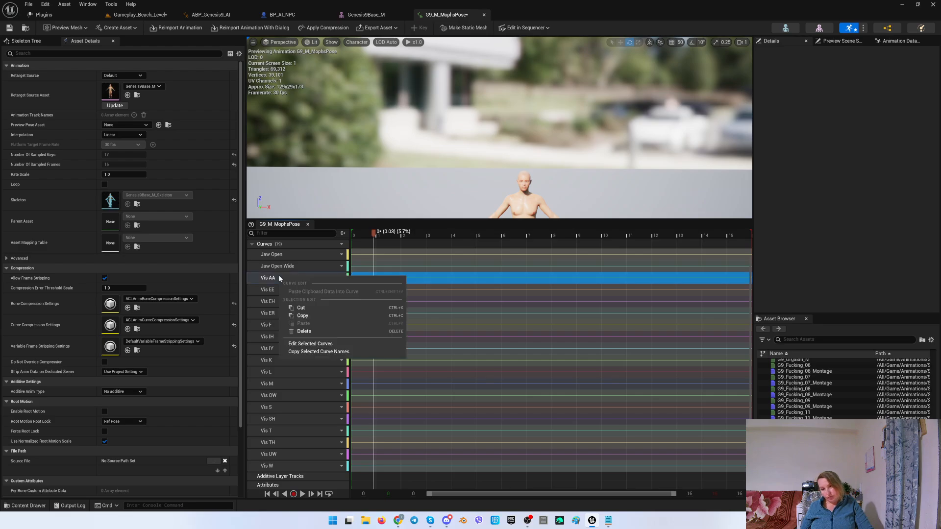
pyautogui.click(310, 344)
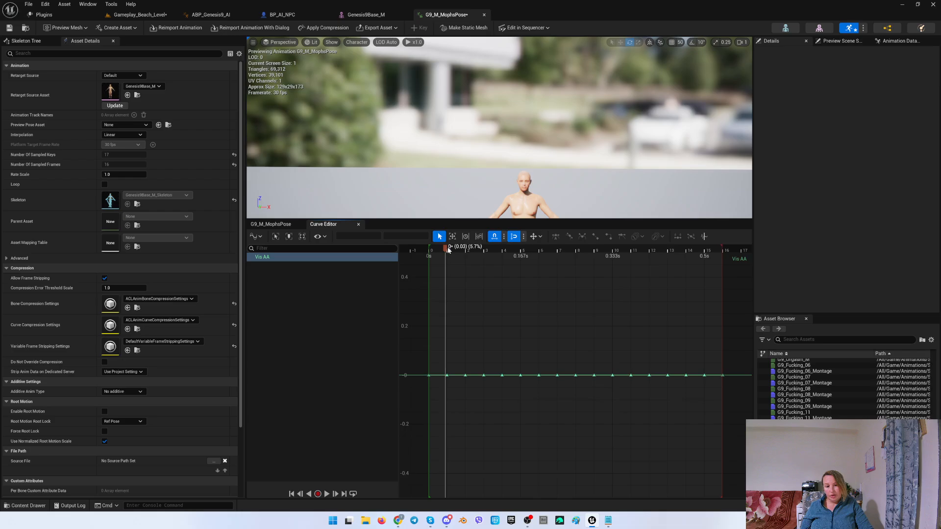
# Set the Vis AA key at frame 1 to a value of 1.
pyautogui.moveTo(448, 249); pyautogui.dragTo(450, 250)
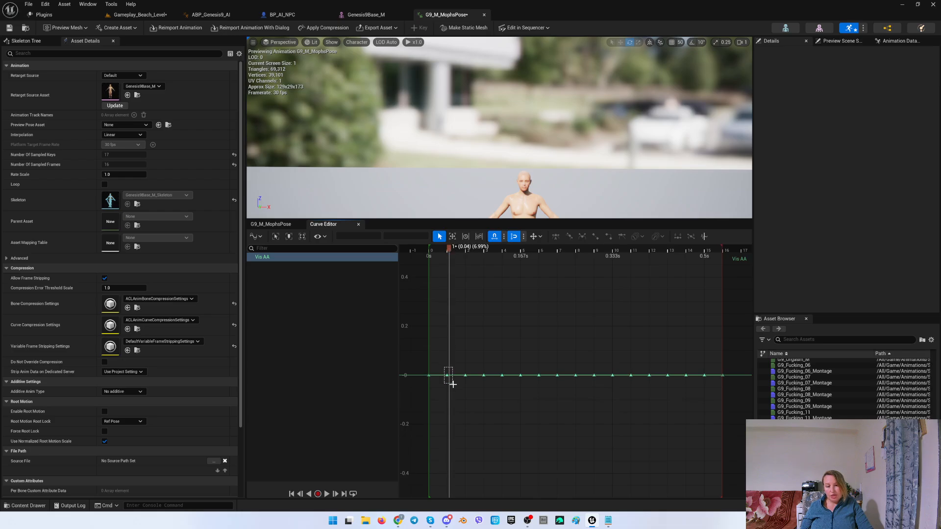
pyautogui.moveTo(453, 384); pyautogui.dragTo(452, 385)
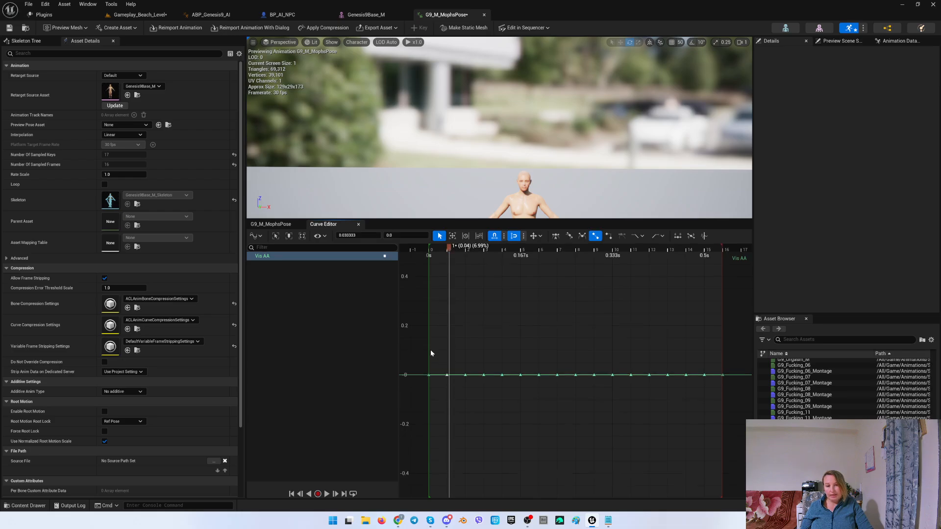
pyautogui.click(387, 235)
pyautogui.write('1')
pyautogui.press('Return')
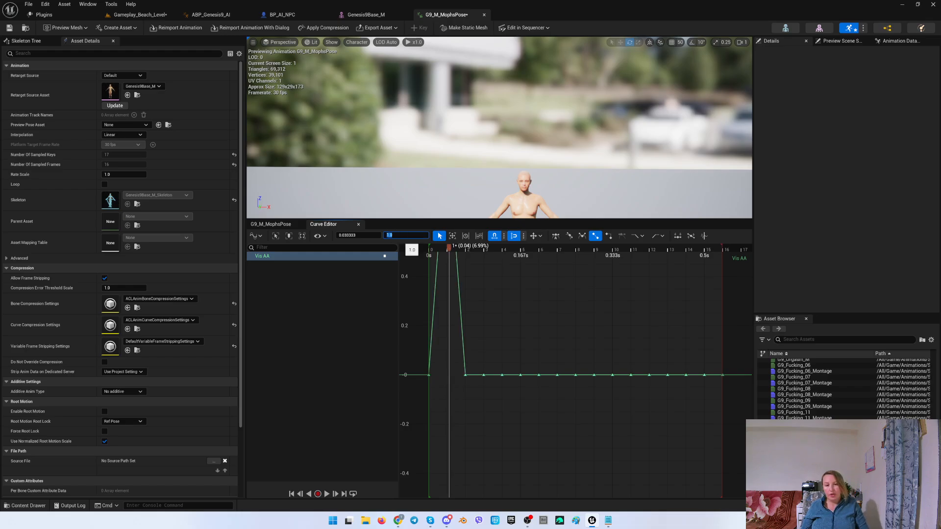
# Frame the preview viewport closely on the character's face.
pyautogui.moveTo(454, 173)
pyautogui.mouseDown(button='right')
pyautogui.moveTo(453, 192)
pyautogui.moveTo(458, 169)
pyautogui.moveTo(459, 186)
pyautogui.mouseUp(button='right')
pyautogui.press('w')
pyautogui.moveTo(531, 181)
pyautogui.mouseDown(button='right')
pyautogui.moveTo(544, 189)
pyautogui.moveTo(535, 181)
pyautogui.mouseUp(button='right')
pyautogui.scroll(-1, 535, 184)
pyautogui.press('e')
pyautogui.press('q')
pyautogui.press('w')
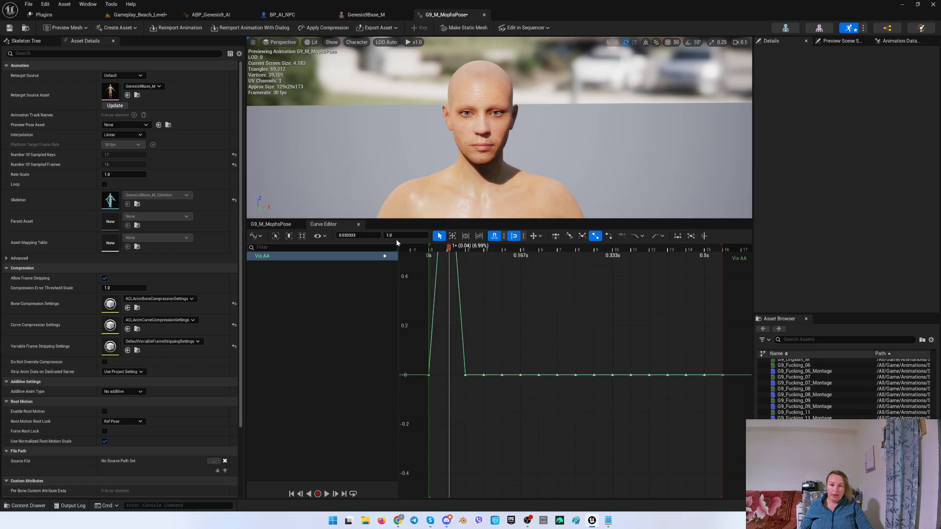
# Move the playhead to frame 2, close the curve editor, and open the Vis EE curve for editing.
pyautogui.moveTo(449, 248)
pyautogui.mouseDown()
pyautogui.moveTo(473, 249)
pyautogui.moveTo(439, 247)
pyautogui.moveTo(466, 247)
pyautogui.mouseUp()
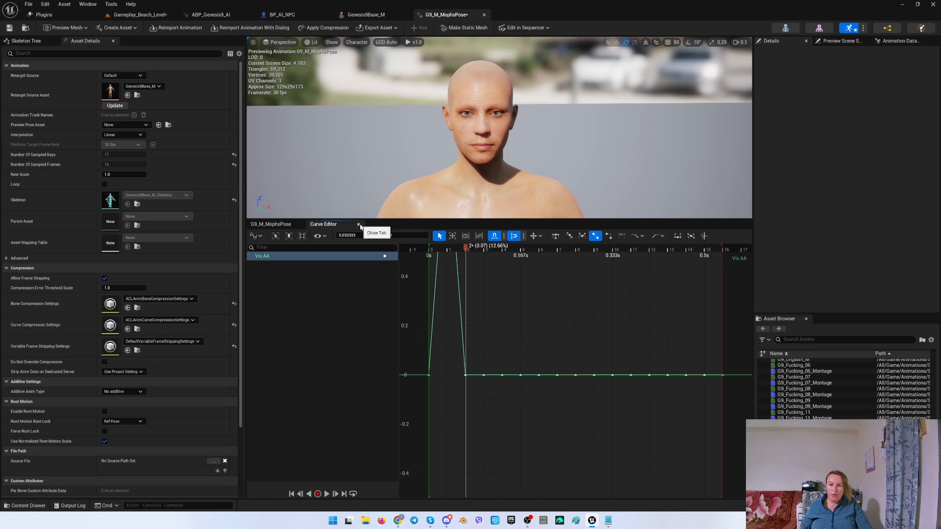
pyautogui.click(358, 225)
pyautogui.rightClick(286, 290)
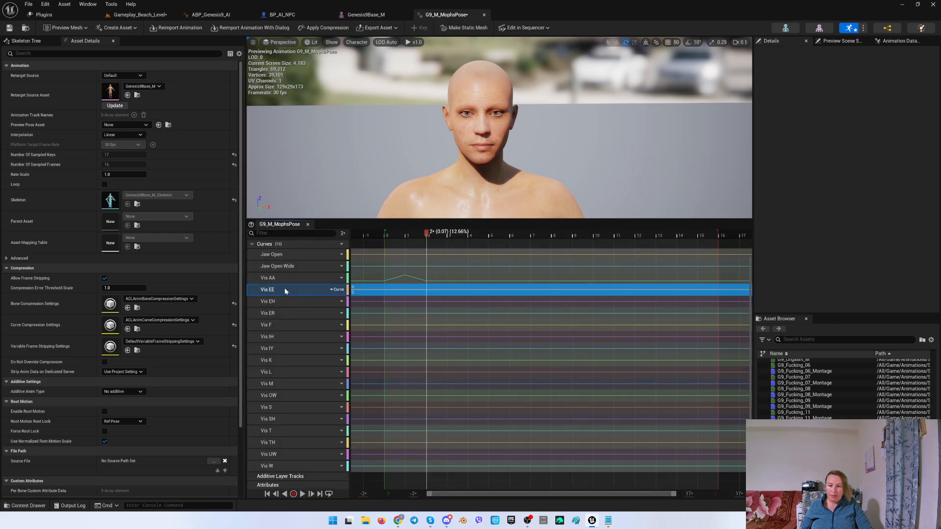
pyautogui.click(305, 357)
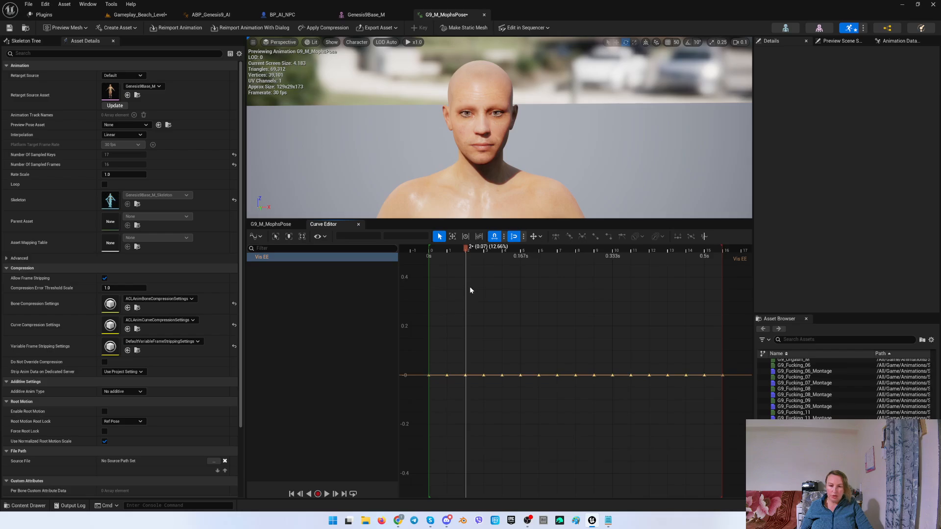
# Set the Vis EE key at frame 2 to a value of 1.
pyautogui.click(464, 374)
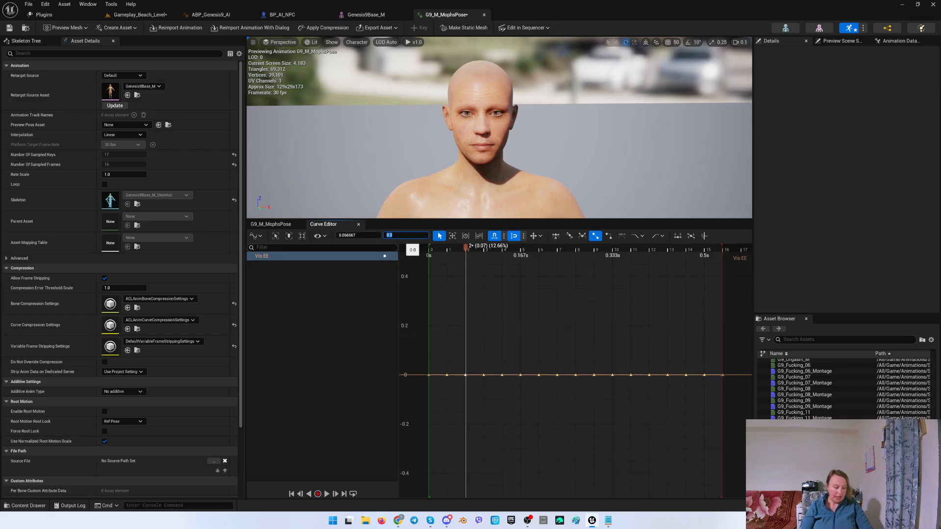
pyautogui.write('1')
pyautogui.press('Return')
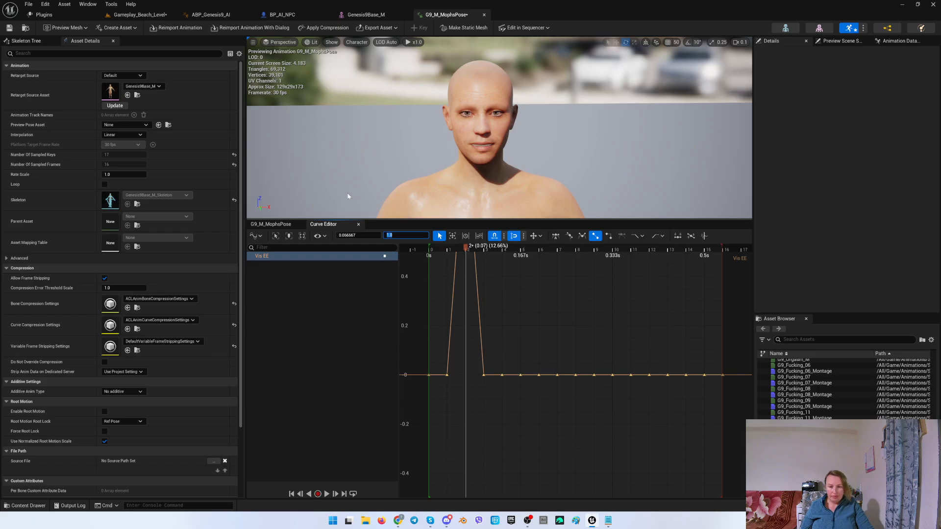
# Move the playhead to frame 3 and set the Vis EH curve's key there to a value of 1.
pyautogui.click(358, 224)
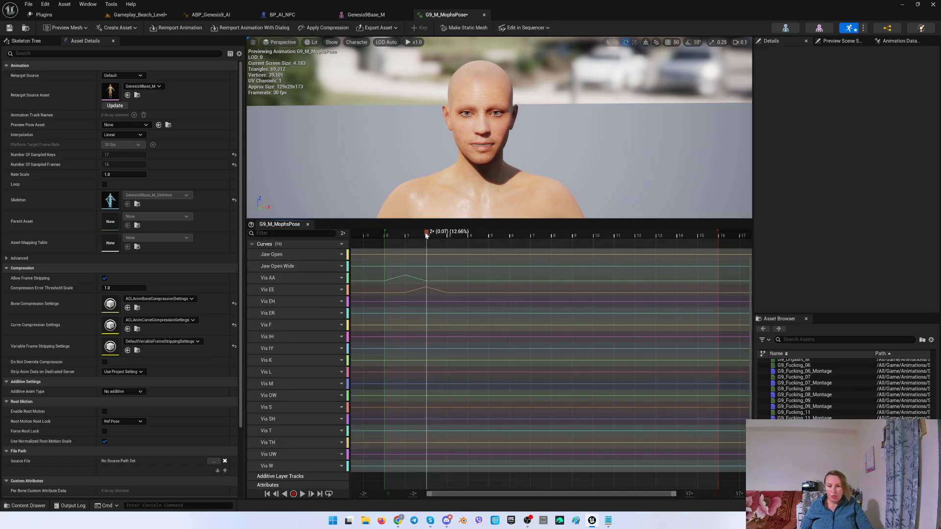
pyautogui.moveTo(426, 233); pyautogui.dragTo(447, 233)
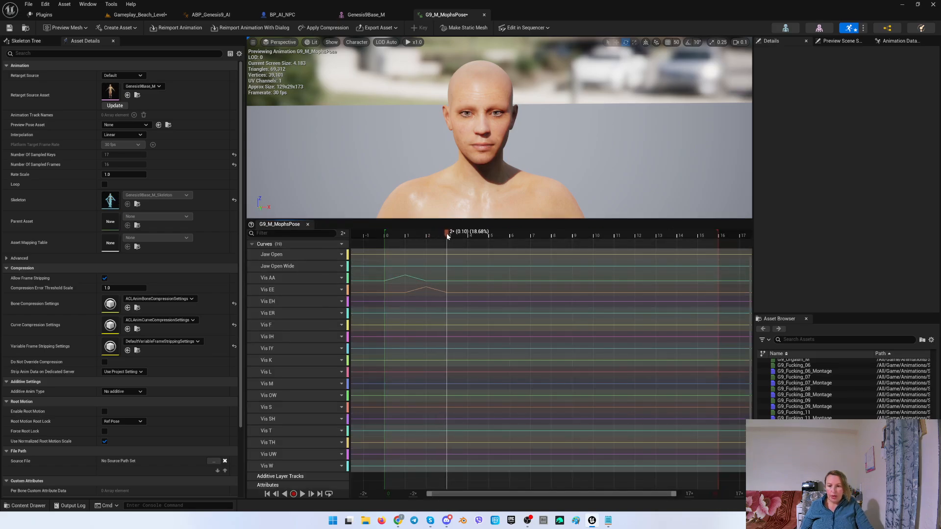
pyautogui.click(301, 299)
pyautogui.rightClick(301, 299)
pyautogui.click(333, 365)
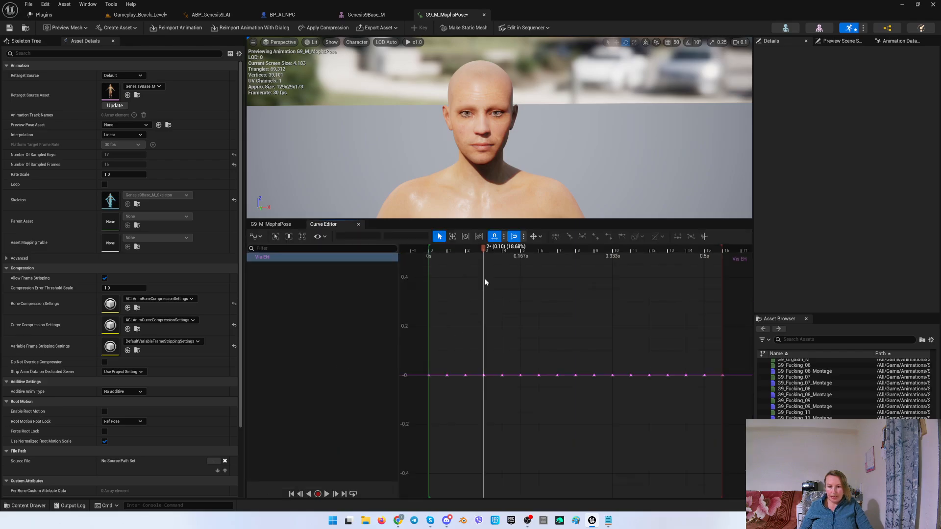
pyautogui.click(483, 375)
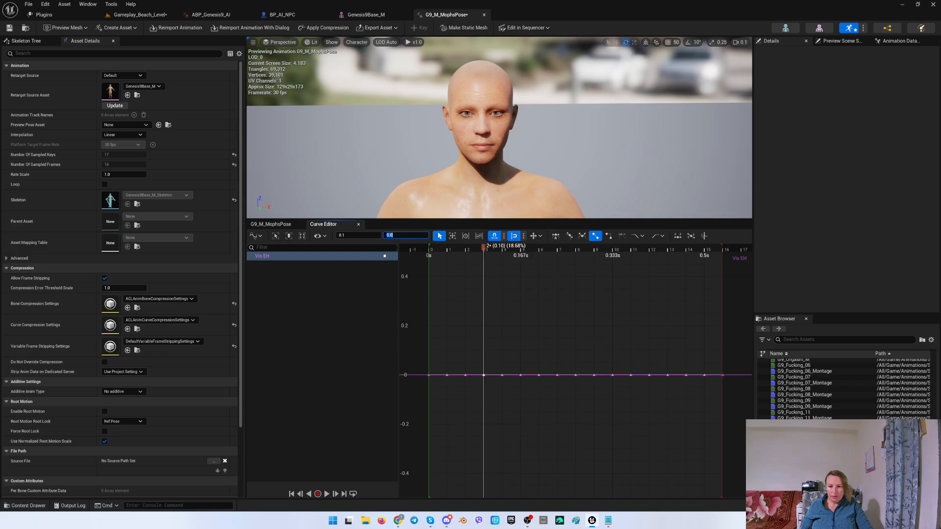
pyautogui.write('1')
pyautogui.press('Return')
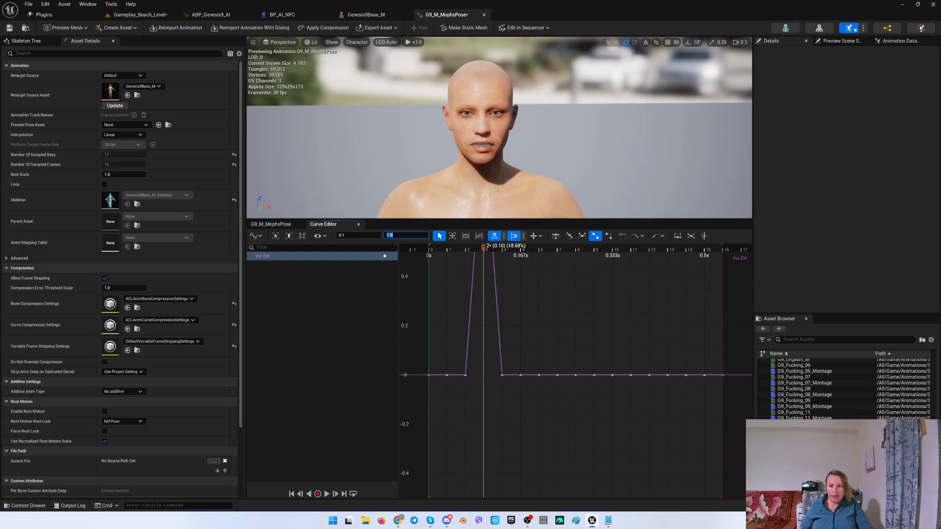
# Move the playhead to frame 4 and set the Vis ER curve's key there to a value of 1.
pyautogui.click(358, 224)
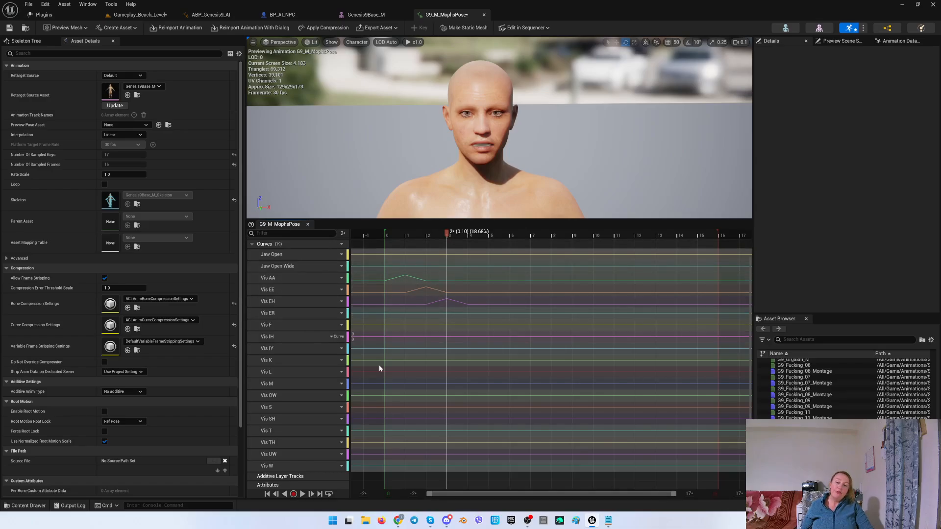
pyautogui.moveTo(446, 233); pyautogui.dragTo(468, 236)
pyautogui.rightClick(280, 313)
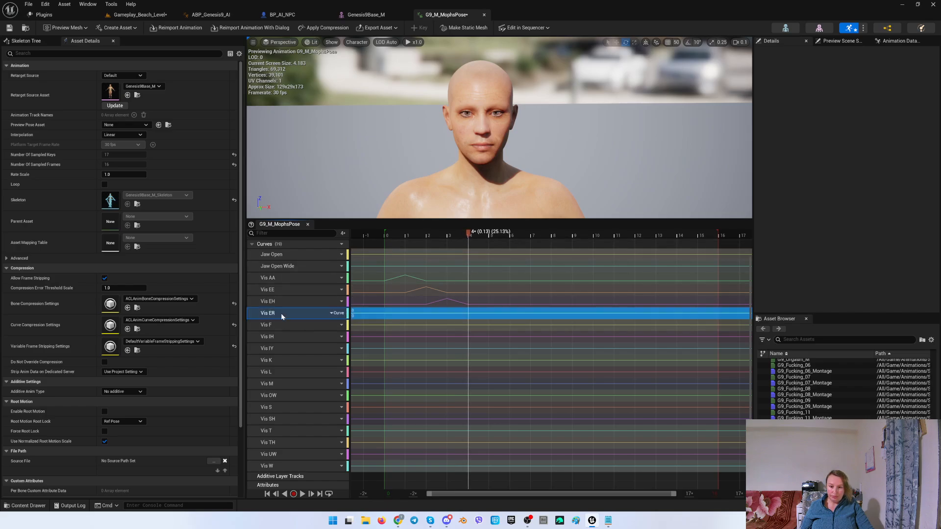
pyautogui.click(314, 382)
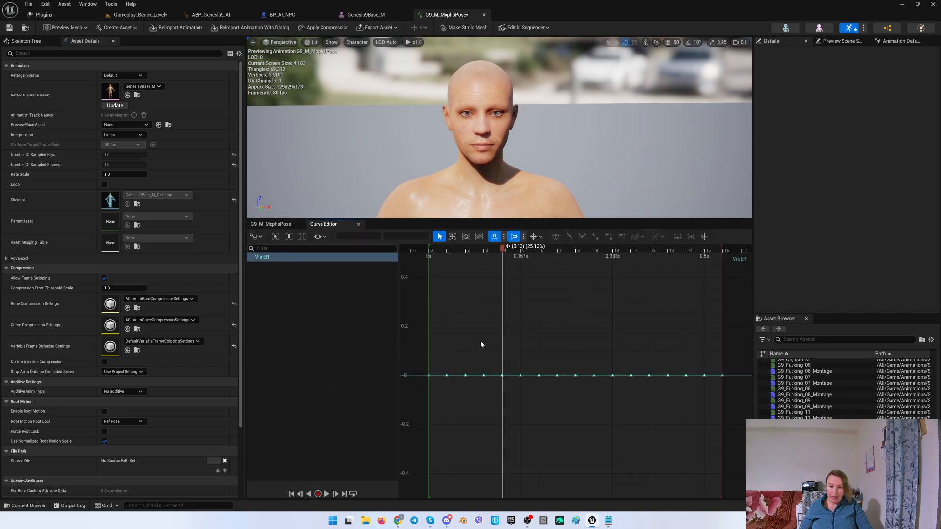
pyautogui.click(502, 375)
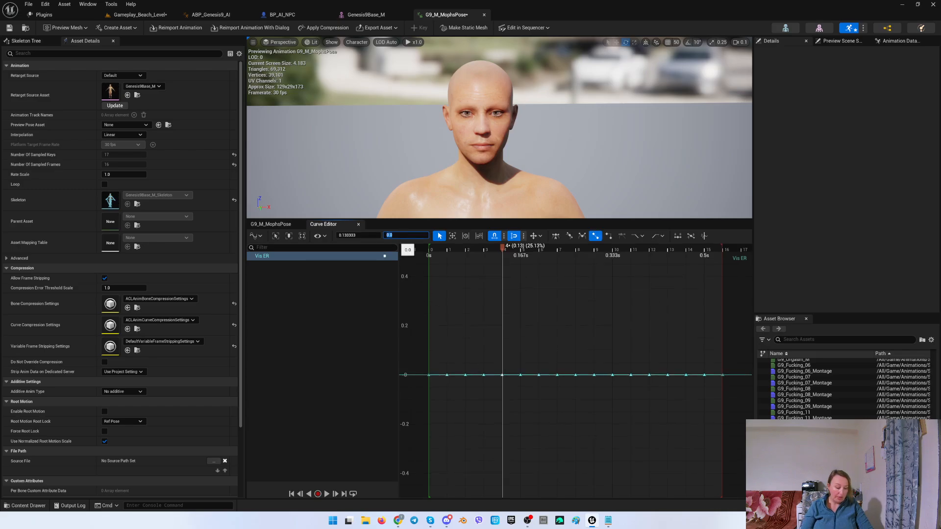
pyautogui.write('1')
pyautogui.press('Return')
# Move the playhead to frame 5 and set the Vis F curve's key there to a value of 1.
pyautogui.click(356, 224)
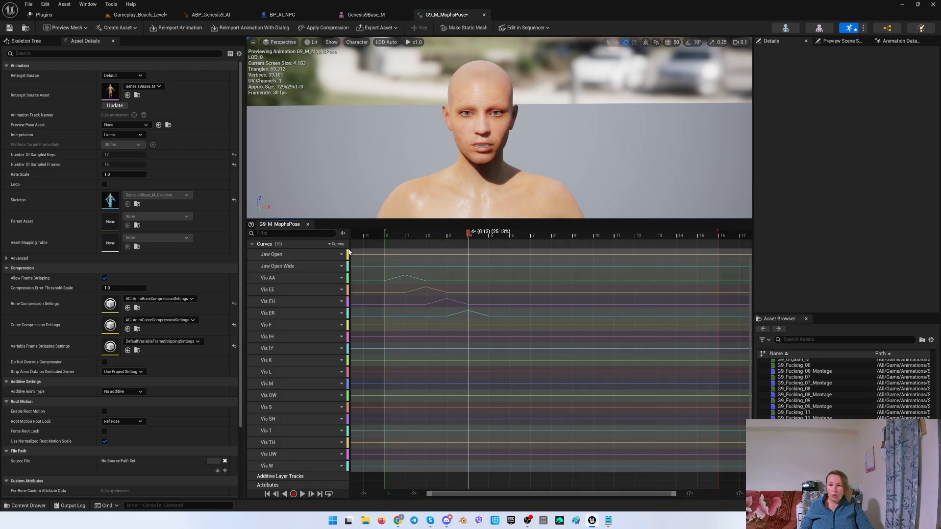
pyautogui.moveTo(469, 235); pyautogui.dragTo(489, 235)
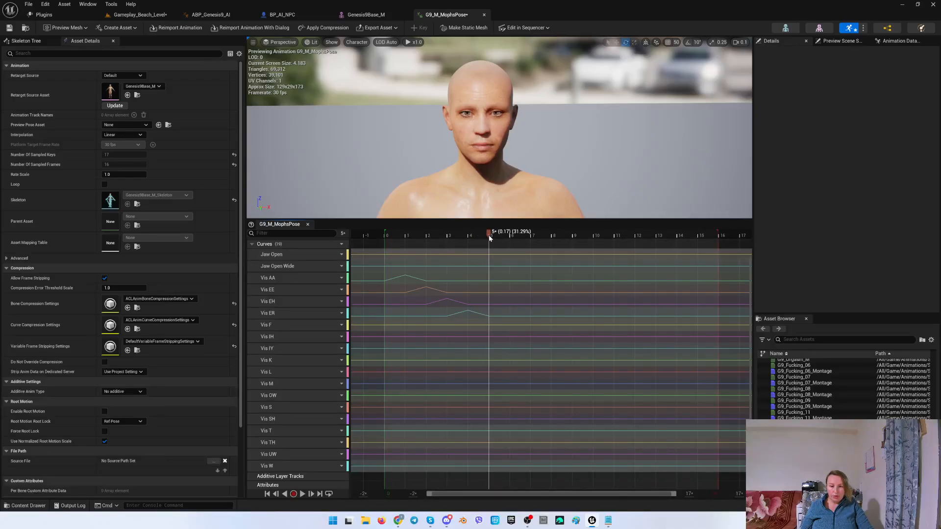
pyautogui.click(298, 325)
pyautogui.rightClick(298, 328)
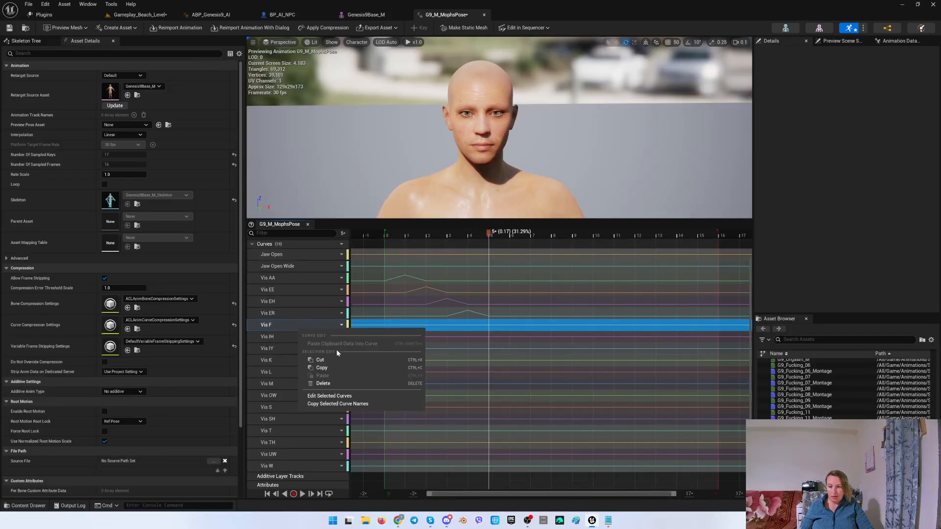
pyautogui.click(329, 396)
pyautogui.click(519, 375)
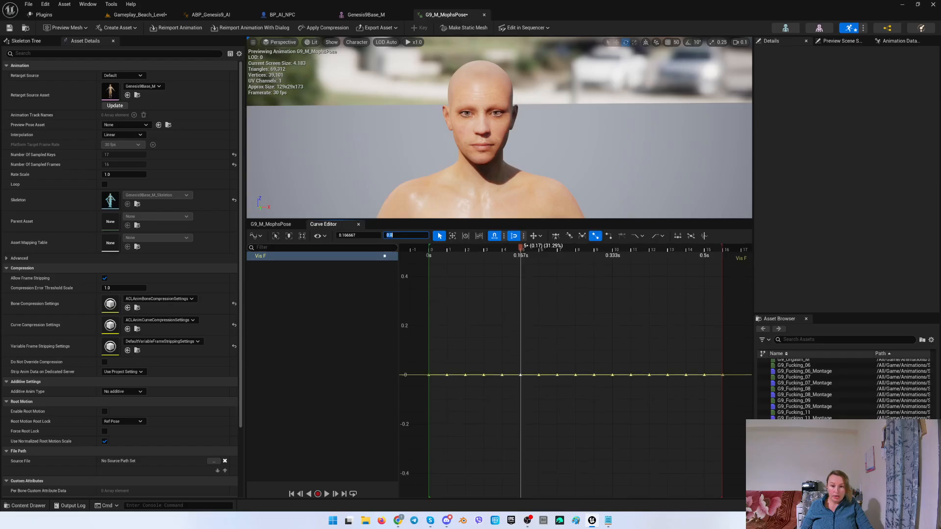
pyautogui.write('1')
pyautogui.press('Return')
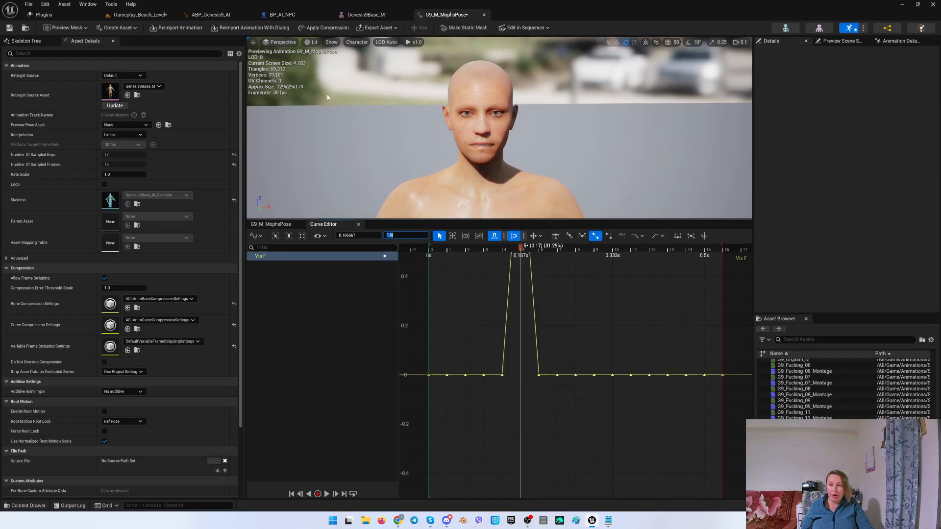
# Move the playhead to frame 6 and set the Vis IH curve's key there to a value of 1.
pyautogui.click(358, 224)
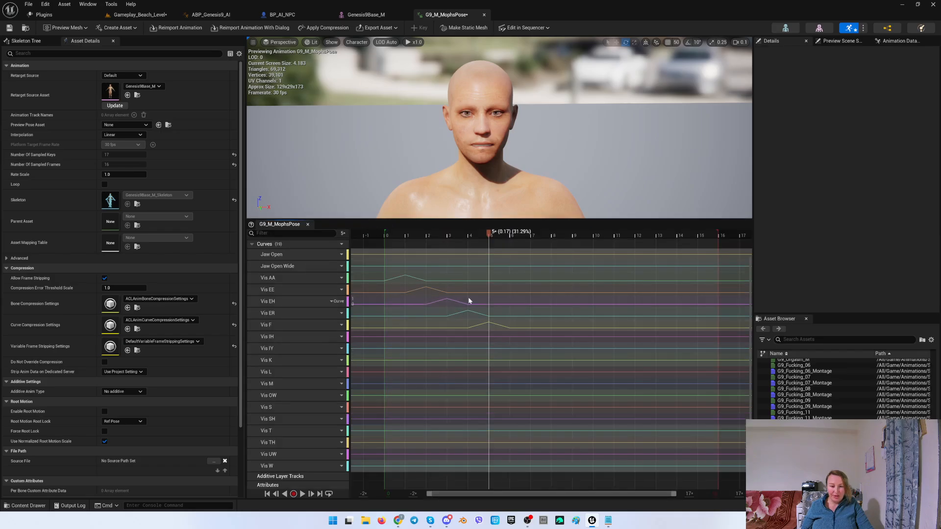
pyautogui.moveTo(487, 233); pyautogui.dragTo(510, 234)
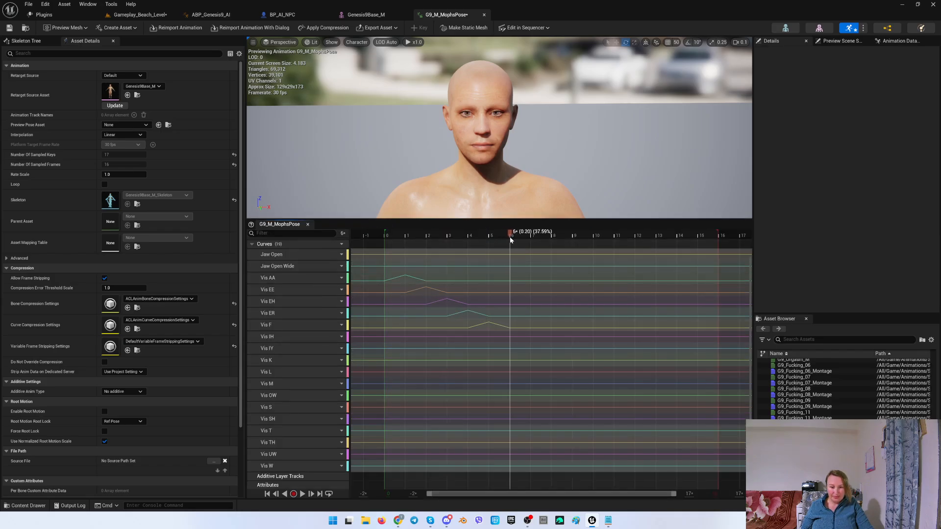
pyautogui.rightClick(282, 338)
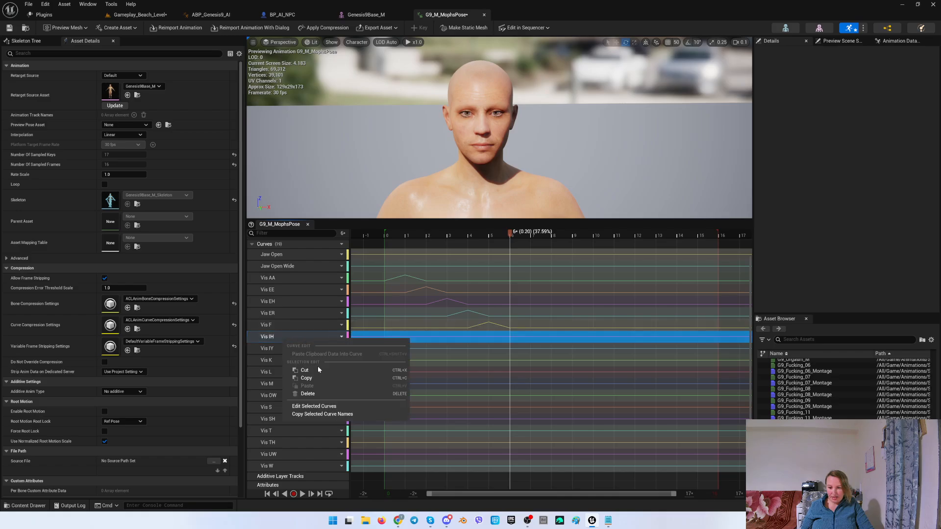
pyautogui.click(314, 406)
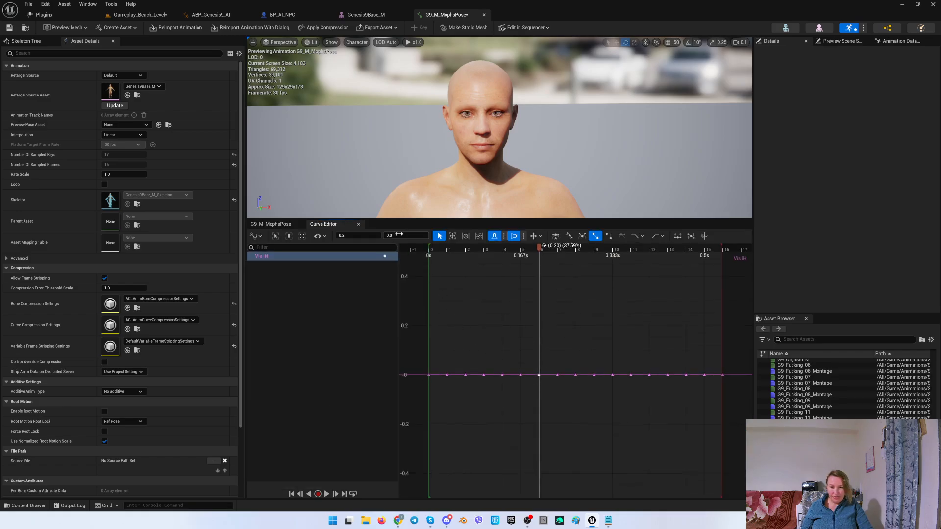
pyautogui.write('1')
pyautogui.press('Return')
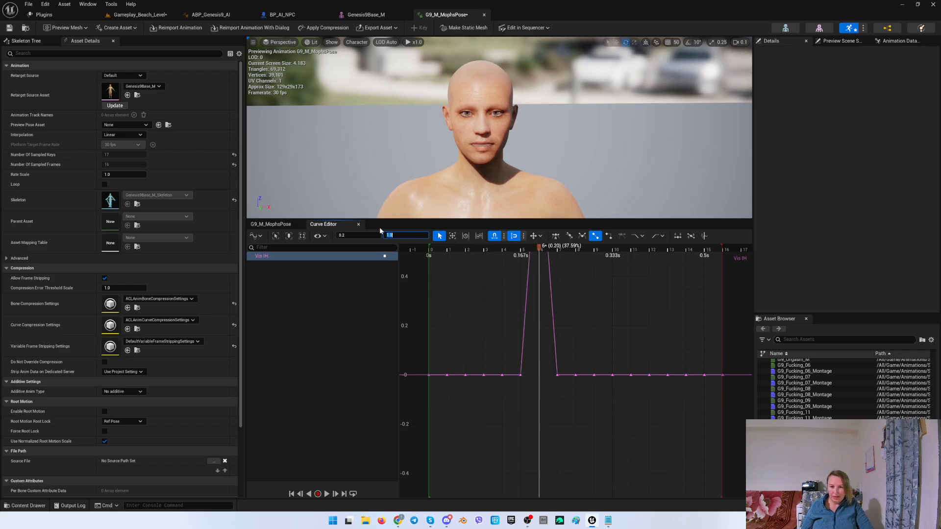
# Move the playhead to frame 7 and set the Vis IY curve's key there to a value of 1.
pyautogui.click(358, 224)
pyautogui.moveTo(515, 233); pyautogui.dragTo(530, 234)
pyautogui.click(287, 348)
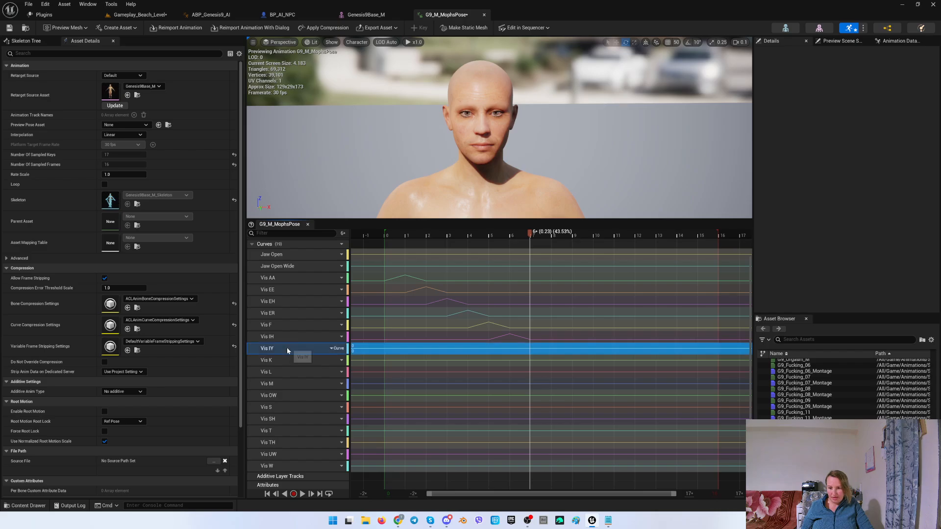
pyautogui.rightClick(287, 348)
pyautogui.click(319, 416)
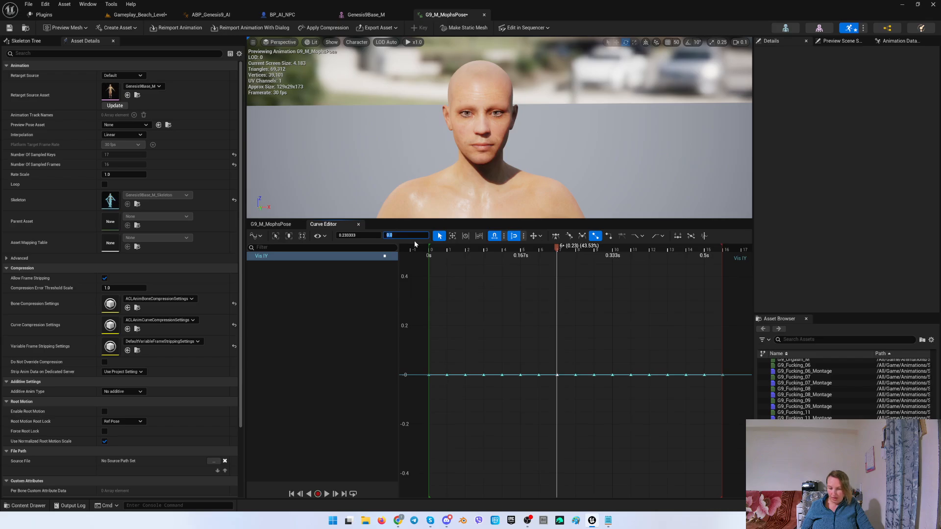
pyautogui.write('1')
pyautogui.press('Return')
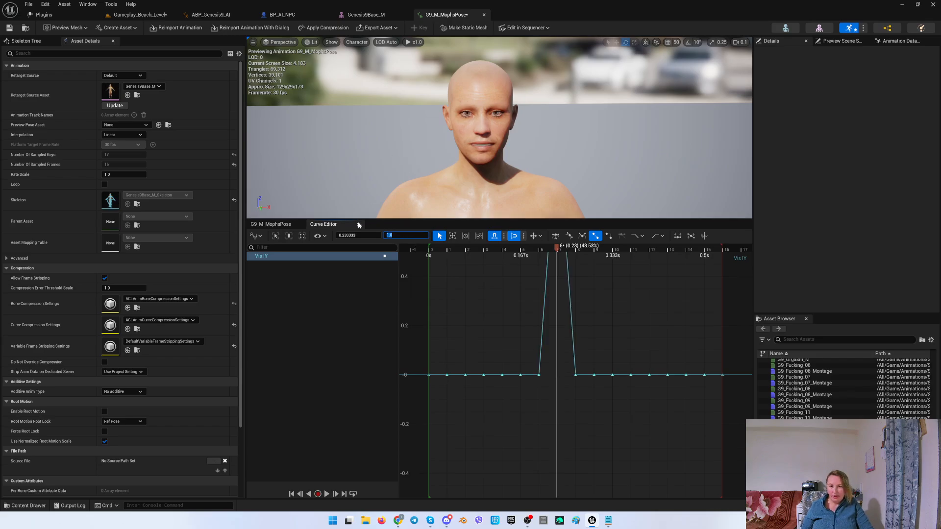
# Move the playhead to frame 8 and set the Vis K curve's key there to a value of 1.
pyautogui.click(359, 224)
pyautogui.moveTo(530, 234); pyautogui.dragTo(553, 235)
pyautogui.click(291, 358)
pyautogui.rightClick(291, 358)
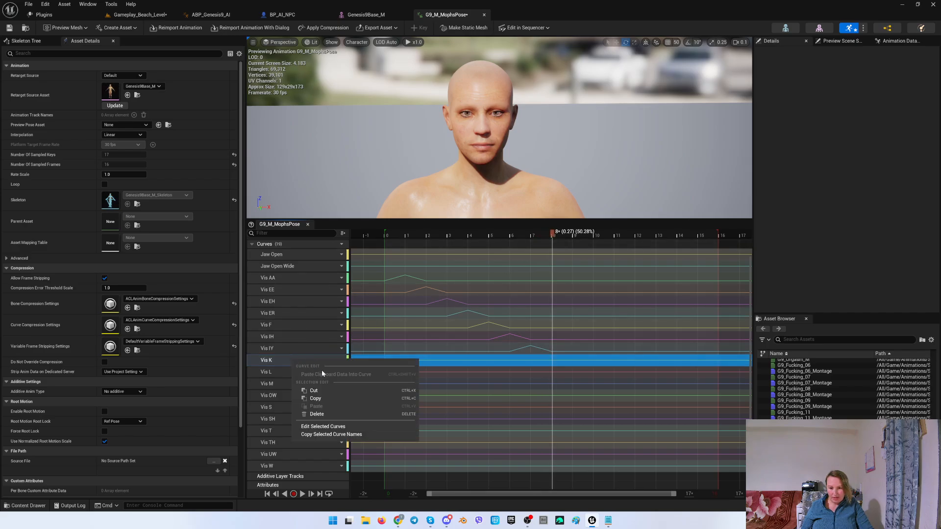
pyautogui.click(319, 426)
pyautogui.click(574, 374)
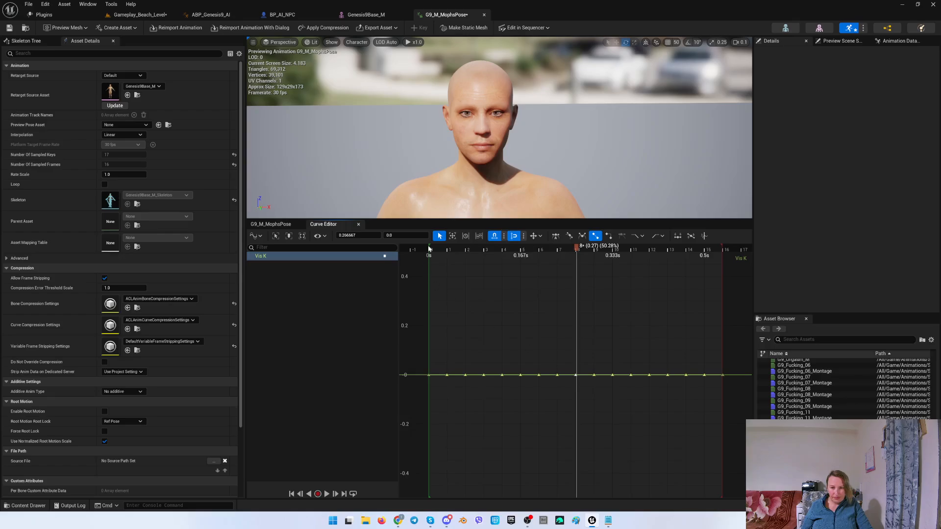
pyautogui.write('1')
pyautogui.press('Return')
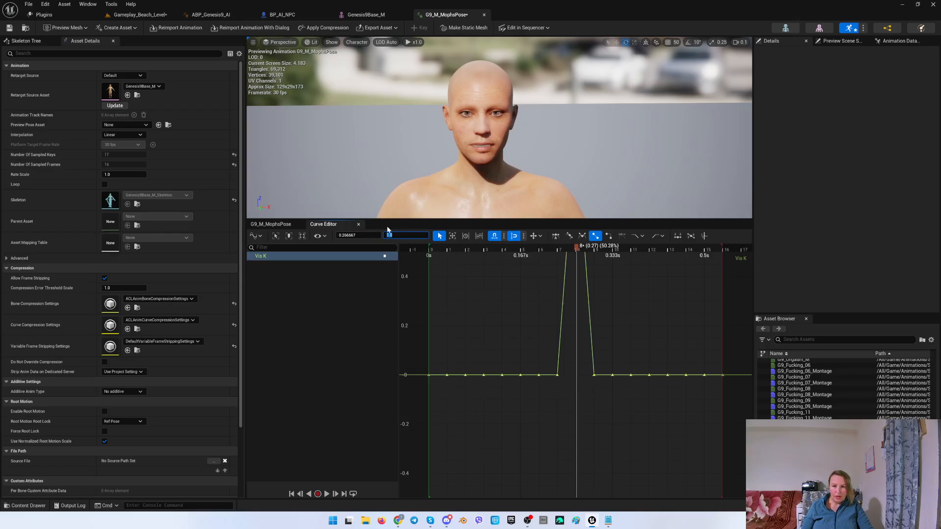
# Move the playhead to frame 9 and set the Vis L curve's key there to a value of 1.
pyautogui.click(359, 224)
pyautogui.moveTo(548, 240); pyautogui.dragTo(573, 238)
pyautogui.rightClick(311, 368)
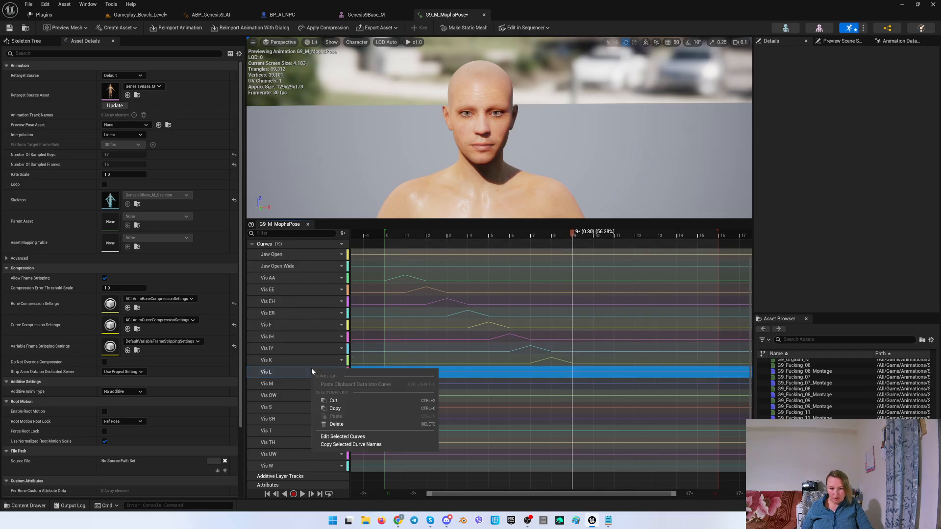
pyautogui.click(349, 436)
pyautogui.click(594, 375)
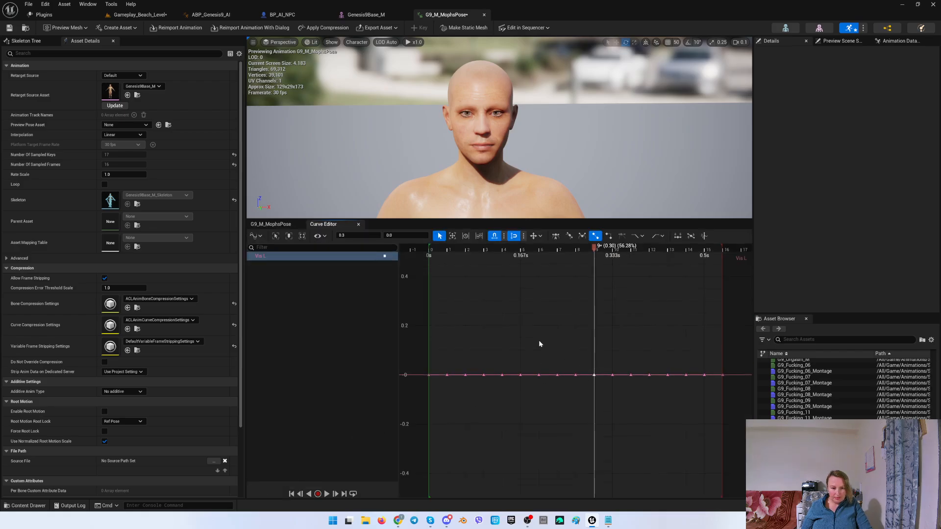
pyautogui.write('1')
pyautogui.press('Return')
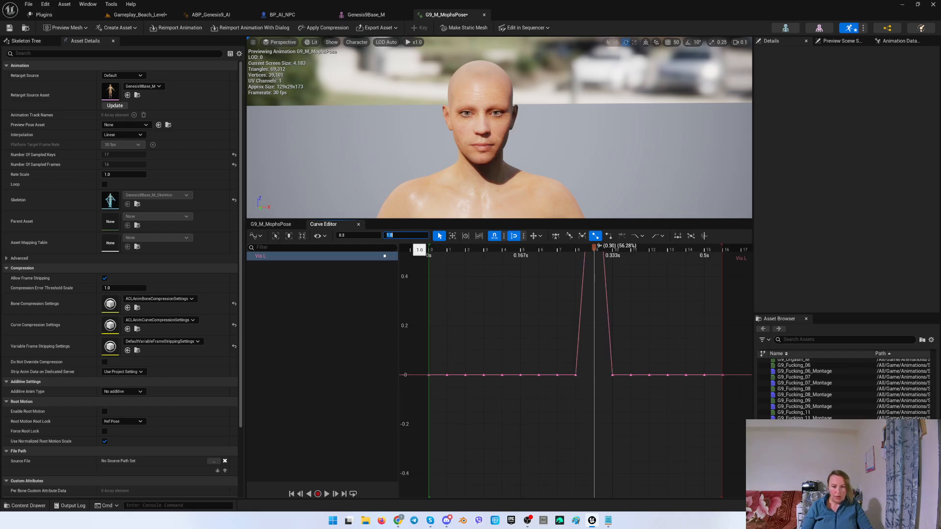
# Move the playhead to frame 10 and set the Vis M curve's key there to a value of 1.
pyautogui.click(358, 224)
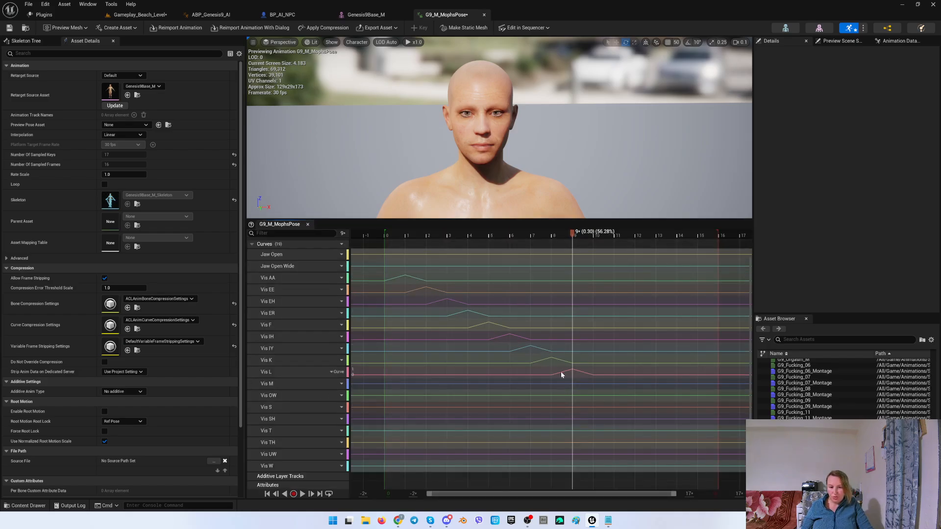
pyautogui.moveTo(582, 235); pyautogui.dragTo(593, 238)
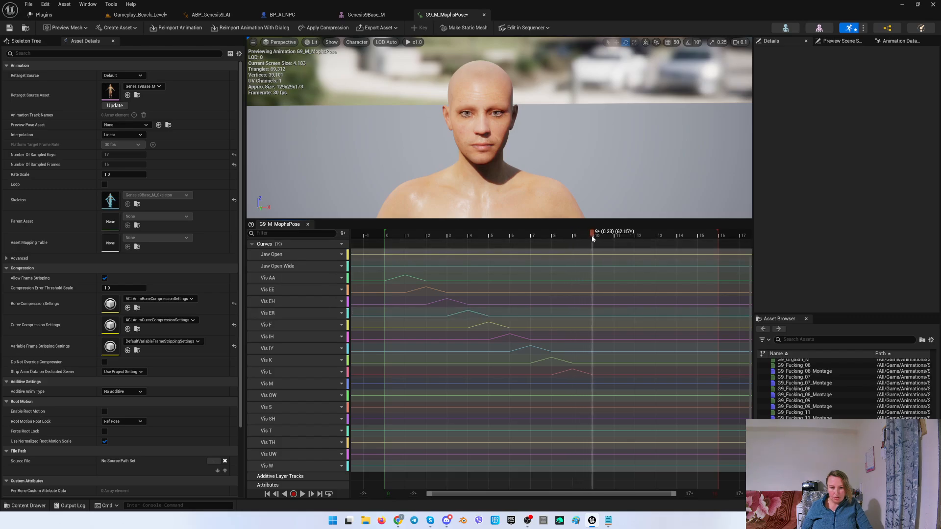
pyautogui.click(286, 383)
pyautogui.rightClick(285, 383)
pyautogui.click(328, 448)
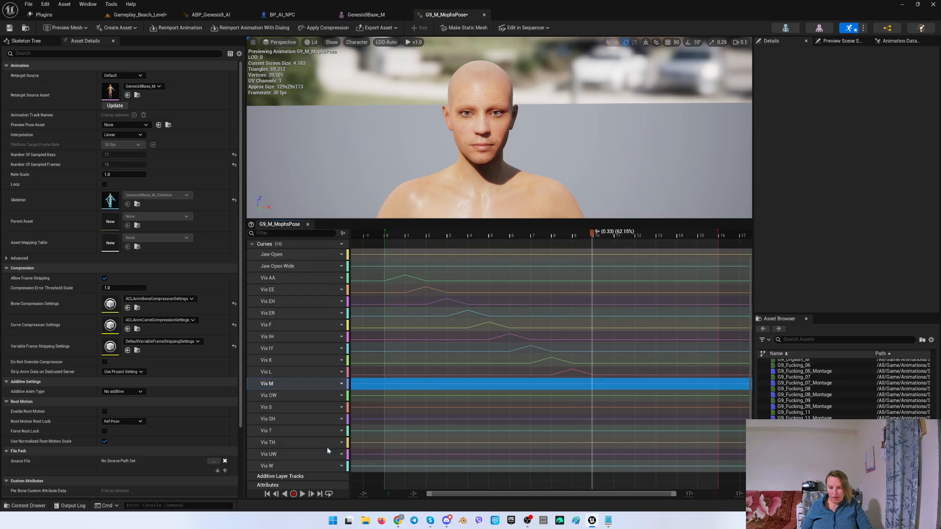
pyautogui.moveTo(608, 368); pyautogui.dragTo(618, 381)
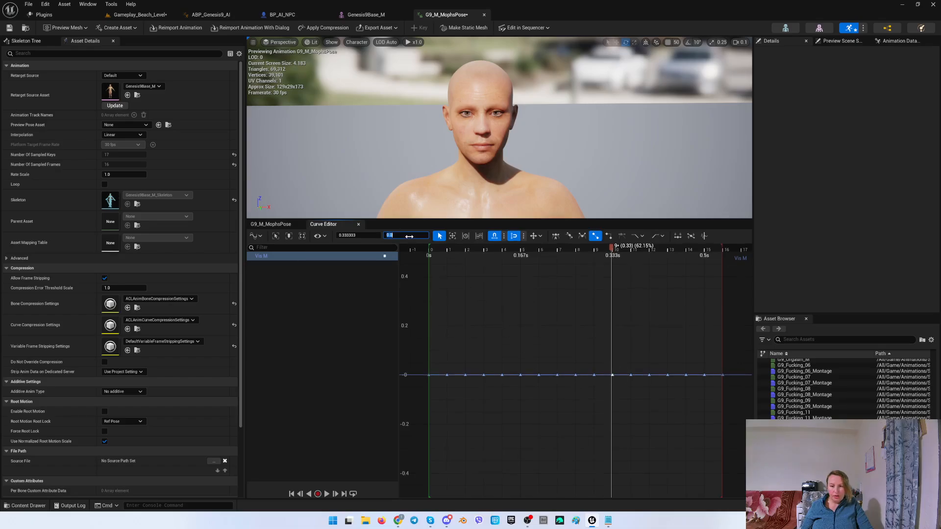
pyautogui.press('Return')
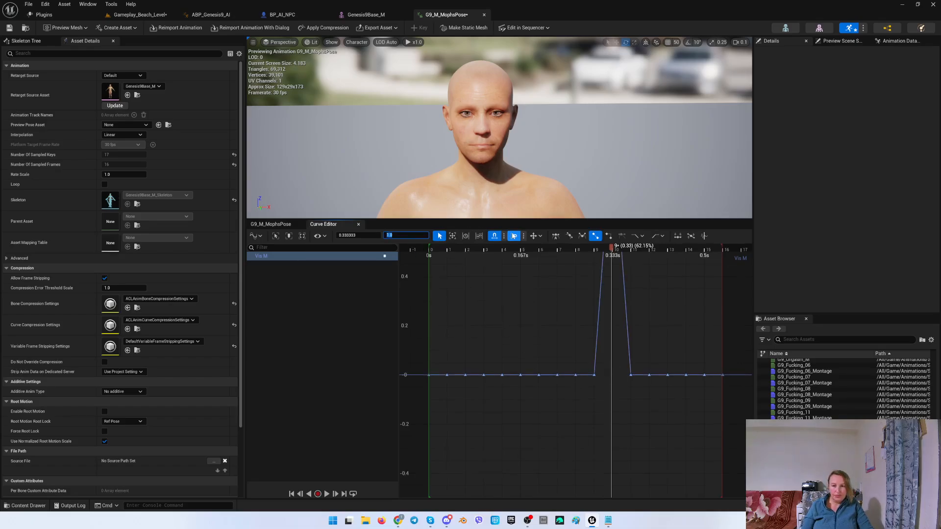
# Move the playhead to frame 11 and set the Vis OW curve's key there to a value of 1.
pyautogui.click(359, 224)
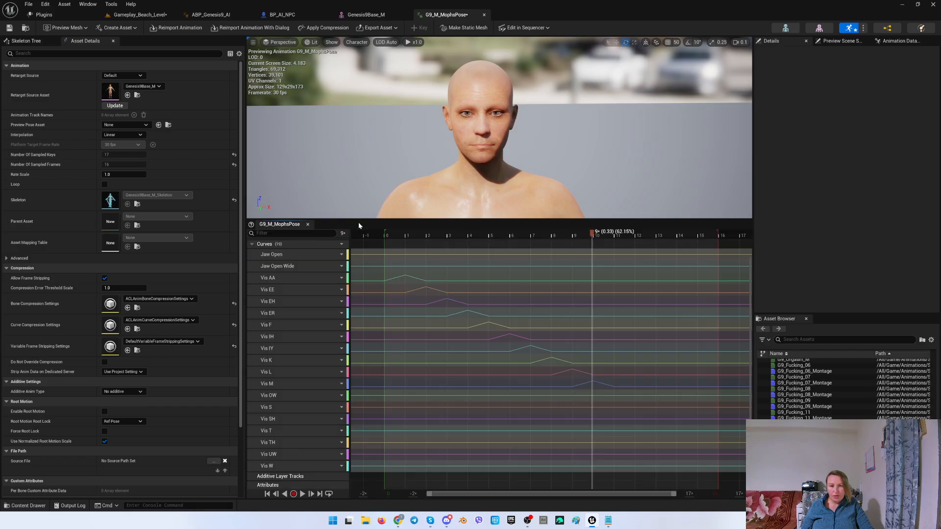
pyautogui.moveTo(593, 234); pyautogui.dragTo(615, 234)
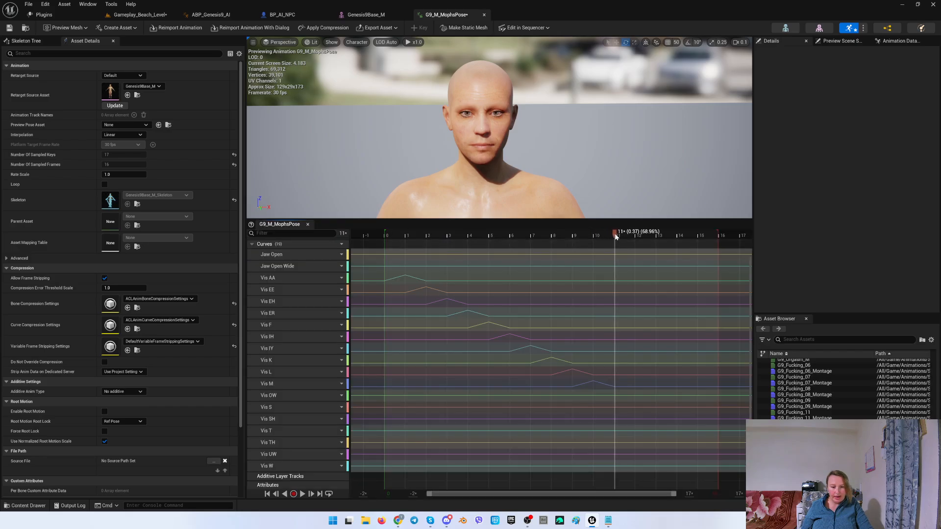
pyautogui.click(300, 394)
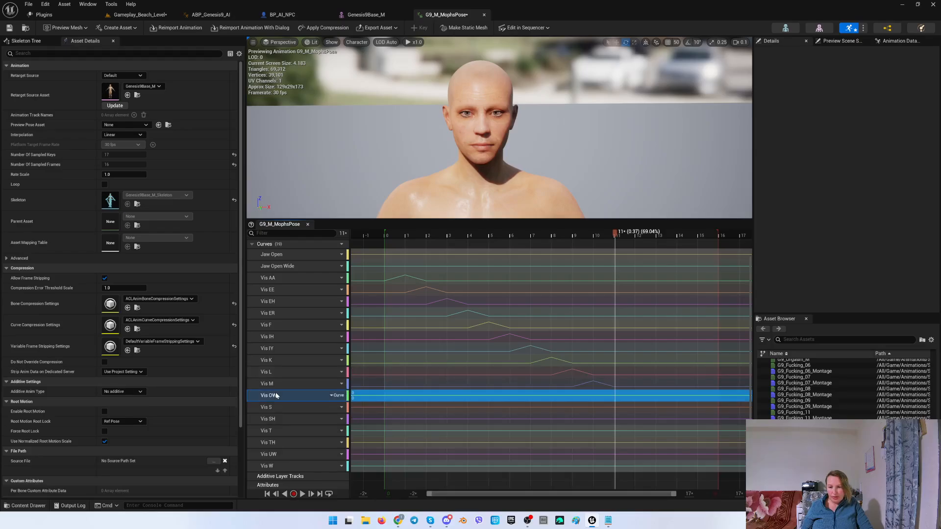
pyautogui.rightClick(300, 395)
pyautogui.click(319, 460)
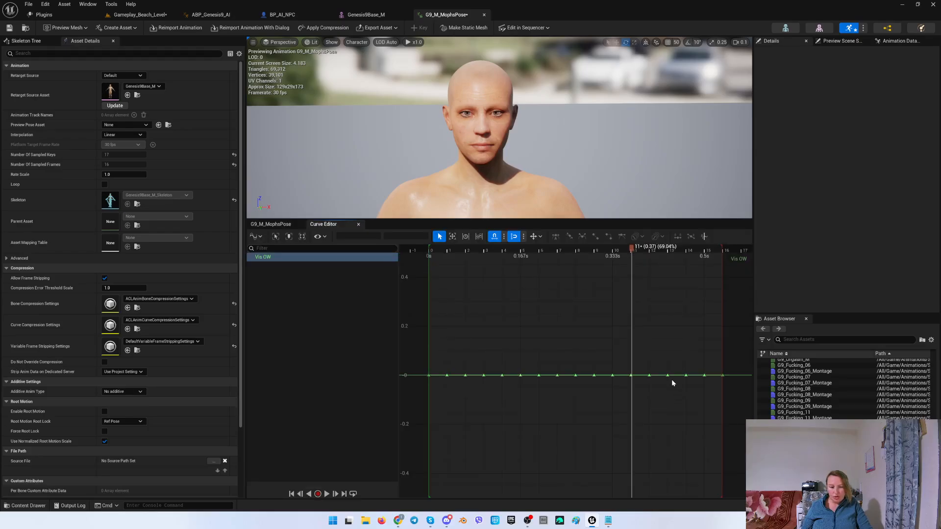
pyautogui.click(629, 372)
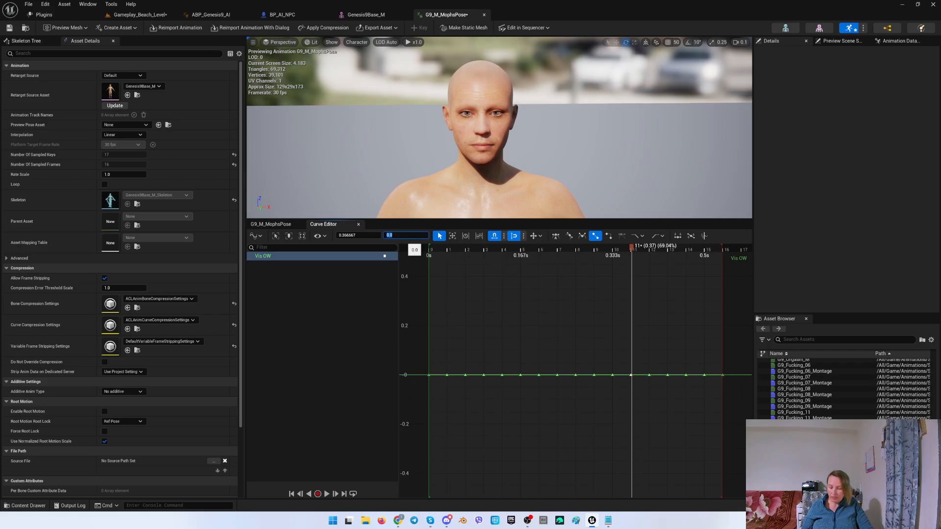
pyautogui.write('1')
pyautogui.press('Return')
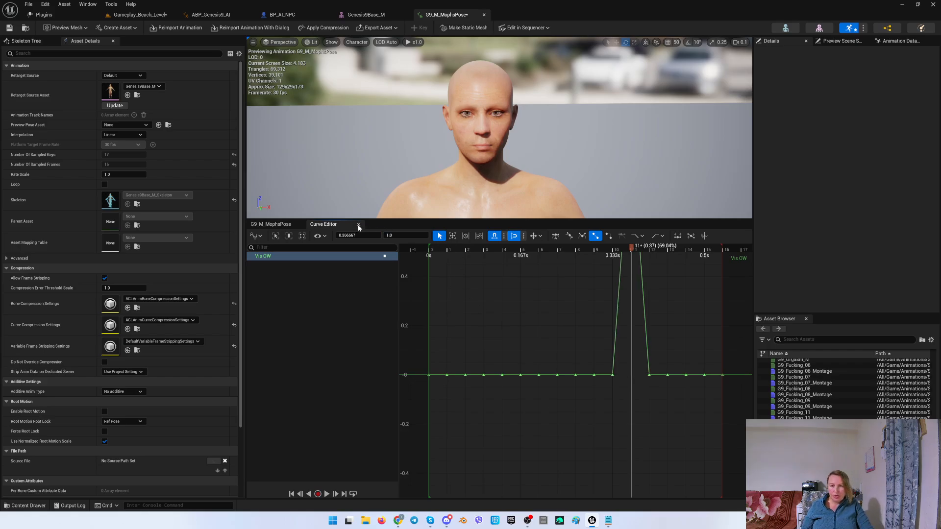
# Move the playhead to frame 12 and set the Vis S curve's key there to a value of 1.
pyautogui.click(358, 225)
pyautogui.moveTo(615, 237); pyautogui.dragTo(635, 235)
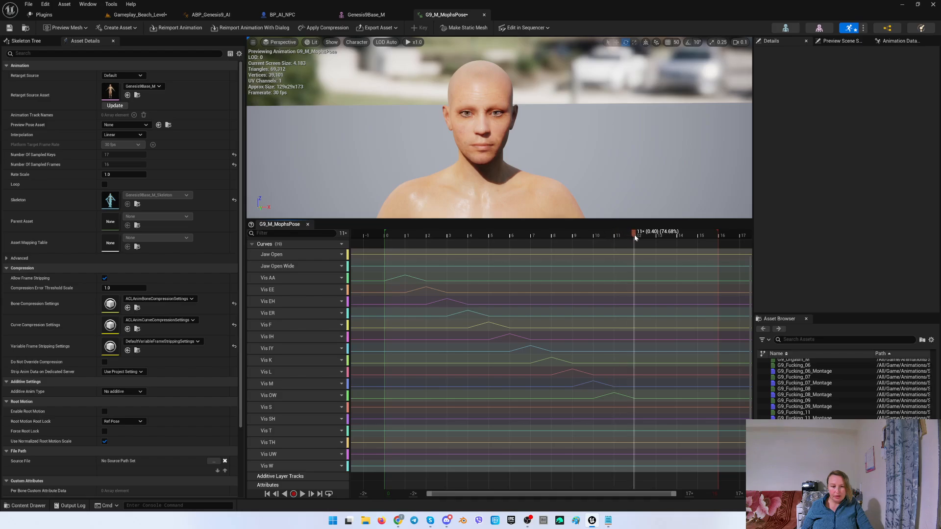
pyautogui.click(283, 406)
pyautogui.rightClick(283, 407)
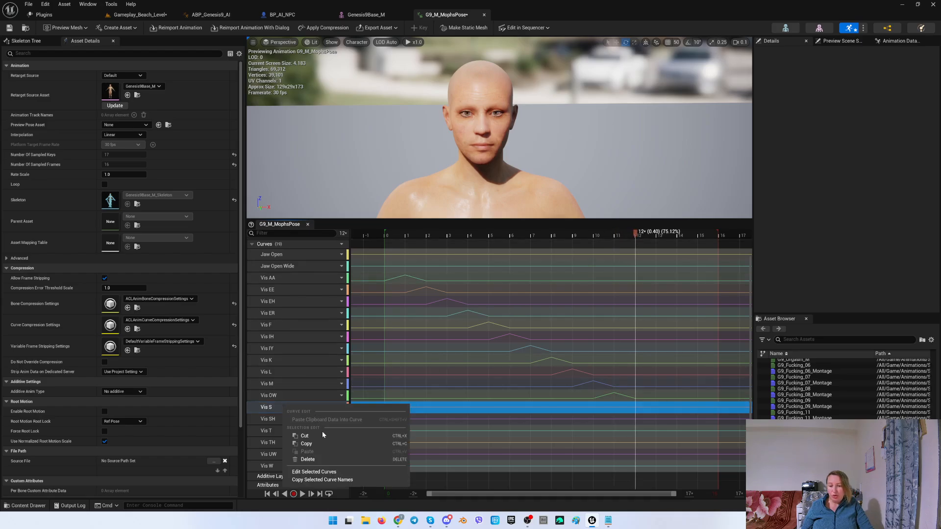
pyautogui.click(336, 477)
pyautogui.click(649, 372)
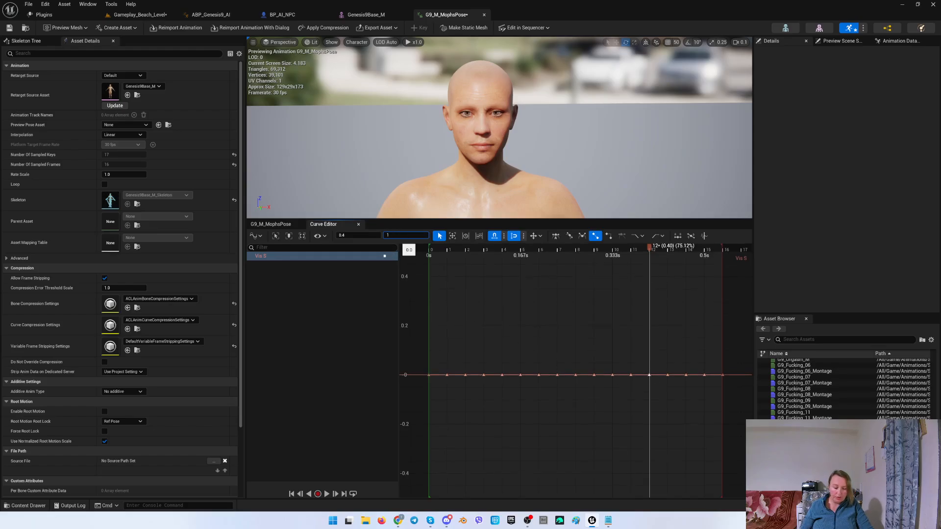
pyautogui.write('1')
pyautogui.press('Return')
# Move the playhead to frame 13 and set the Vis SH curve's key there to a value of 1.
pyautogui.click(358, 224)
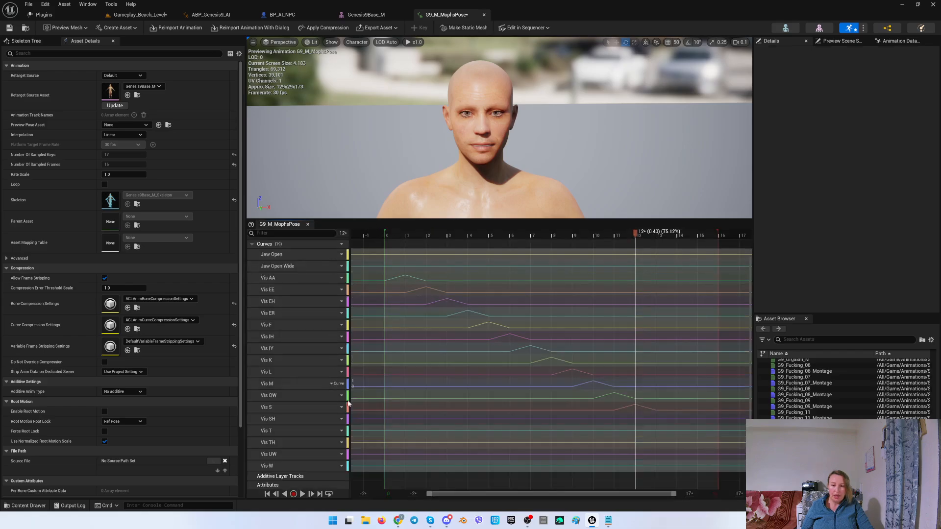
pyautogui.moveTo(649, 236); pyautogui.dragTo(657, 237)
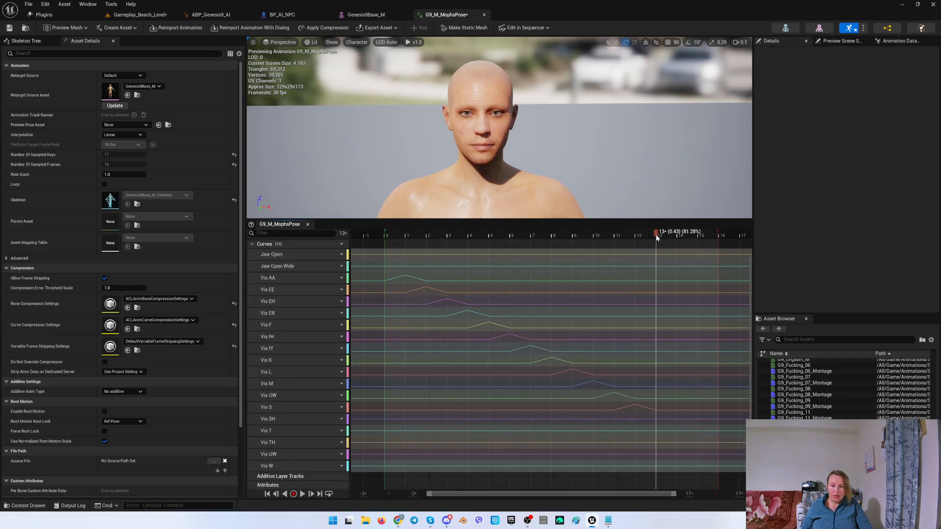
pyautogui.rightClick(277, 419)
pyautogui.click(343, 472)
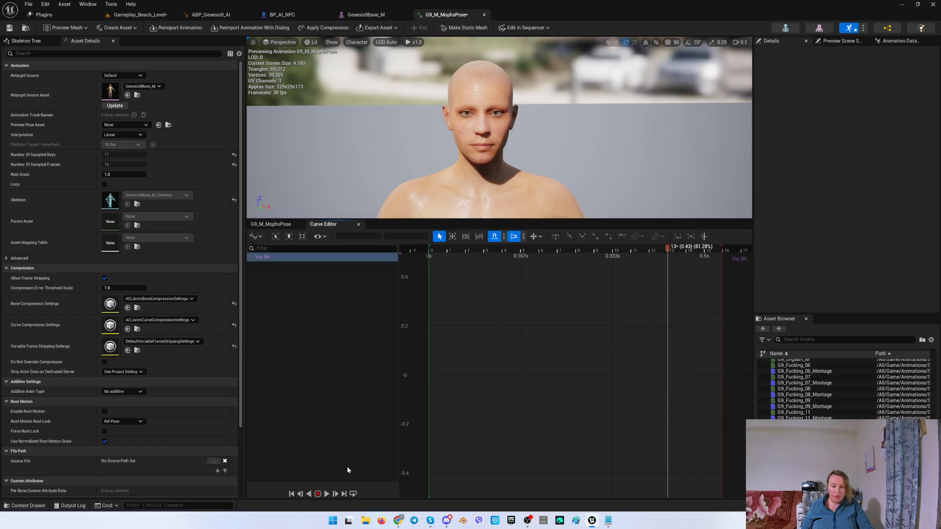
pyautogui.moveTo(669, 382); pyautogui.dragTo(669, 382)
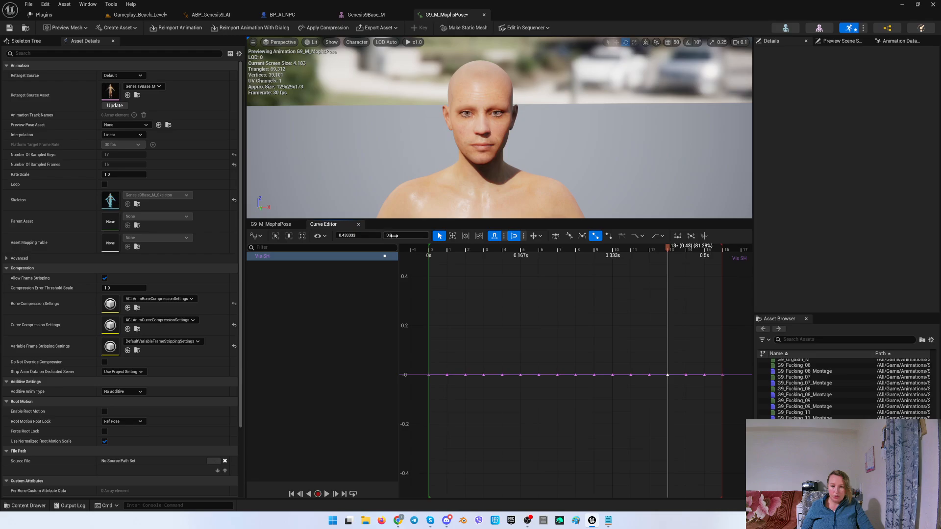
pyautogui.click(401, 237)
pyautogui.write('1')
pyautogui.press('Return')
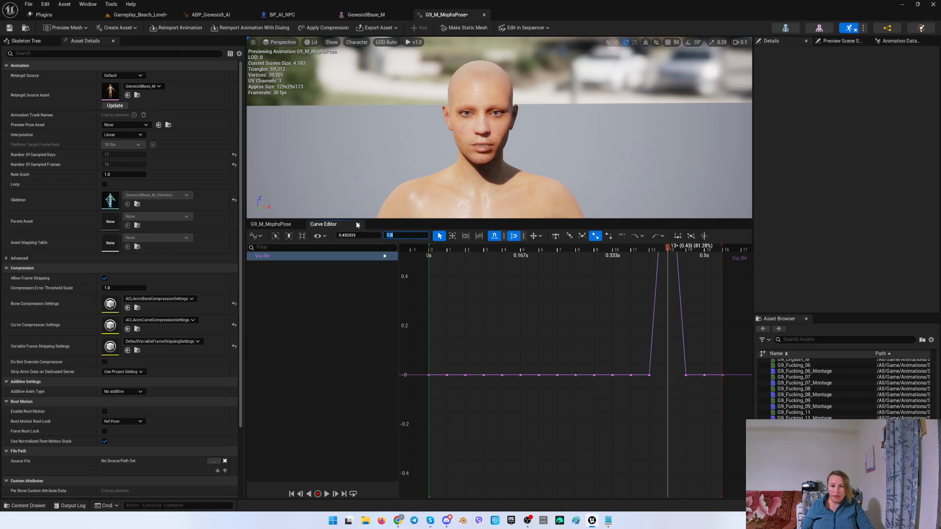
# Move the playhead to frame 14 and set the Vis T curve's key there to a value of 1.
pyautogui.click(359, 224)
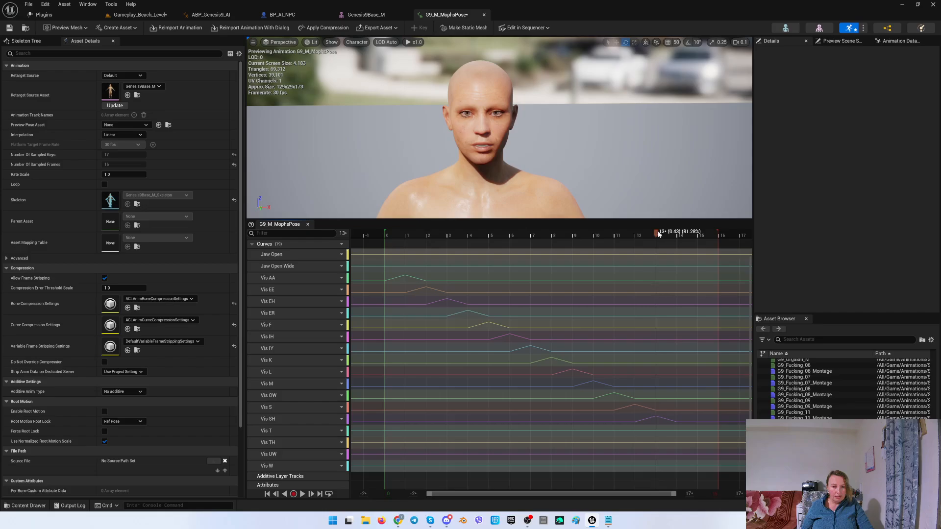
pyautogui.moveTo(660, 234); pyautogui.dragTo(677, 235)
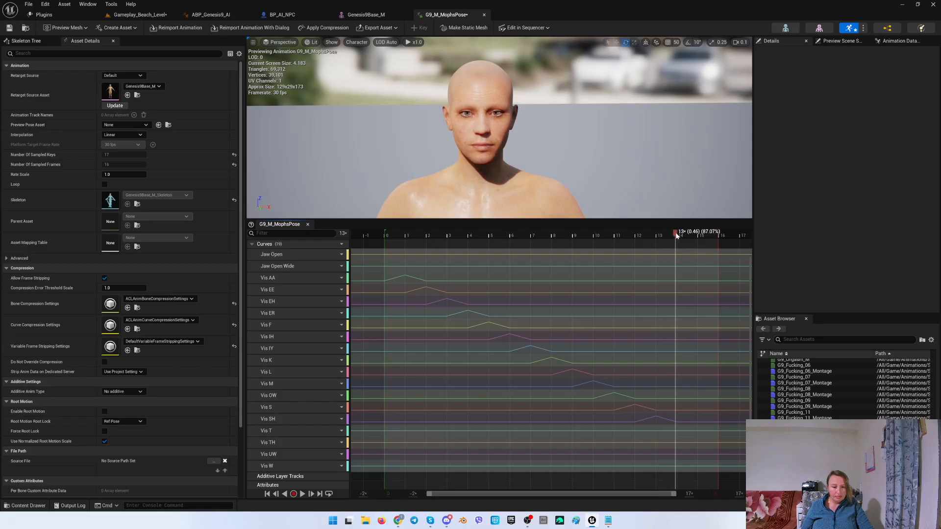
pyautogui.click(283, 435)
pyautogui.rightClick(283, 433)
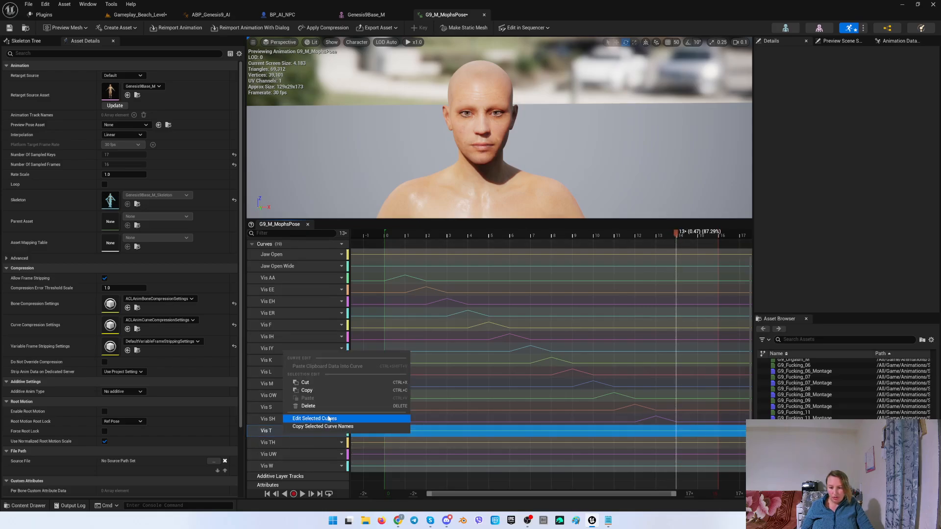
pyautogui.click(314, 418)
pyautogui.click(686, 375)
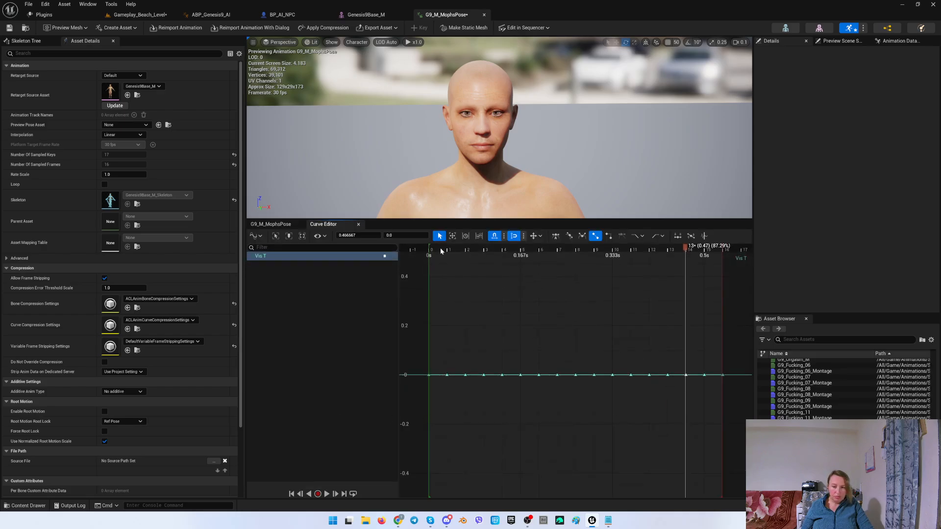
pyautogui.write('1')
pyautogui.press('Return')
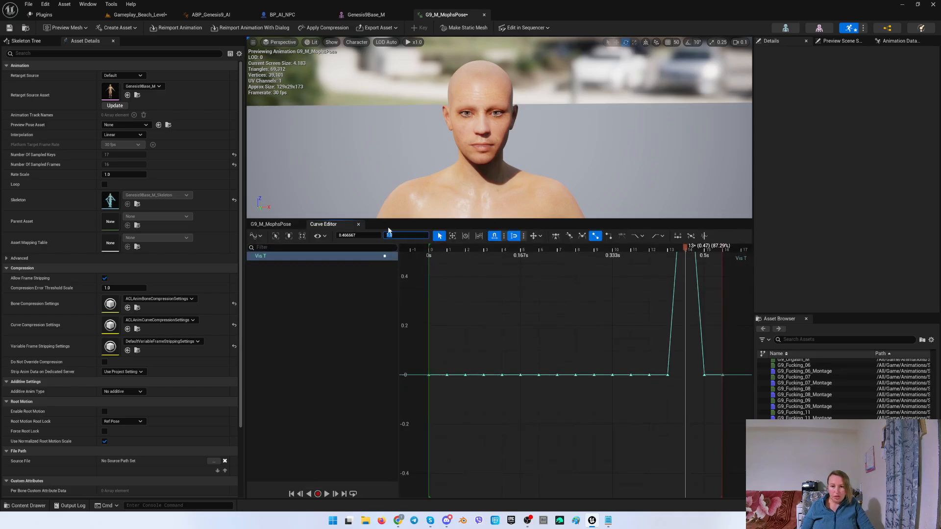
# Move the playhead to frame 15 and set the Vis TH curve's key there to a value of 1.
pyautogui.click(360, 225)
pyautogui.moveTo(682, 234); pyautogui.dragTo(698, 238)
pyautogui.click(283, 441)
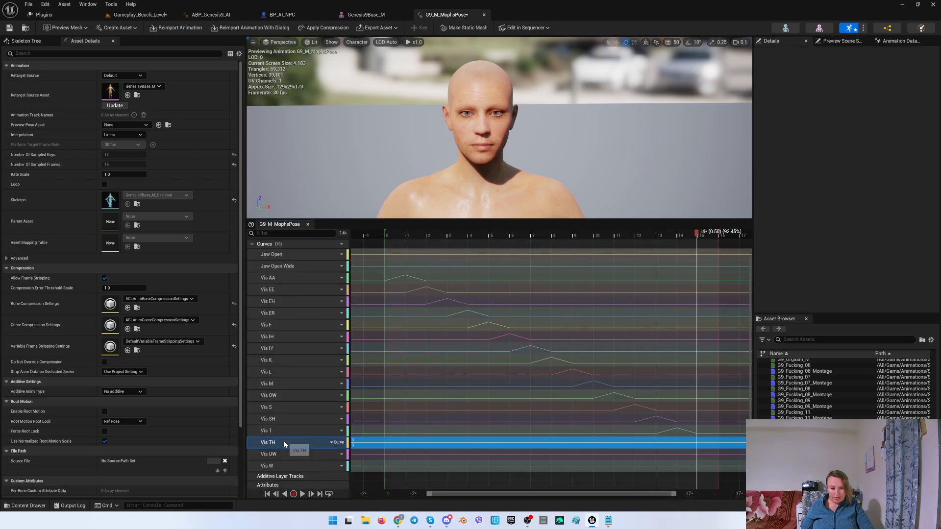
pyautogui.rightClick(284, 441)
pyautogui.click(315, 426)
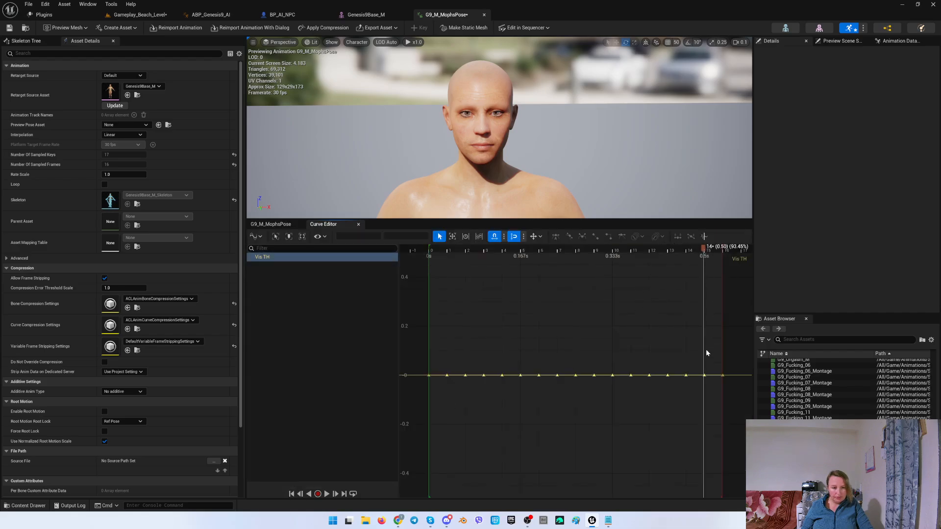
pyautogui.moveTo(710, 382); pyautogui.dragTo(710, 381)
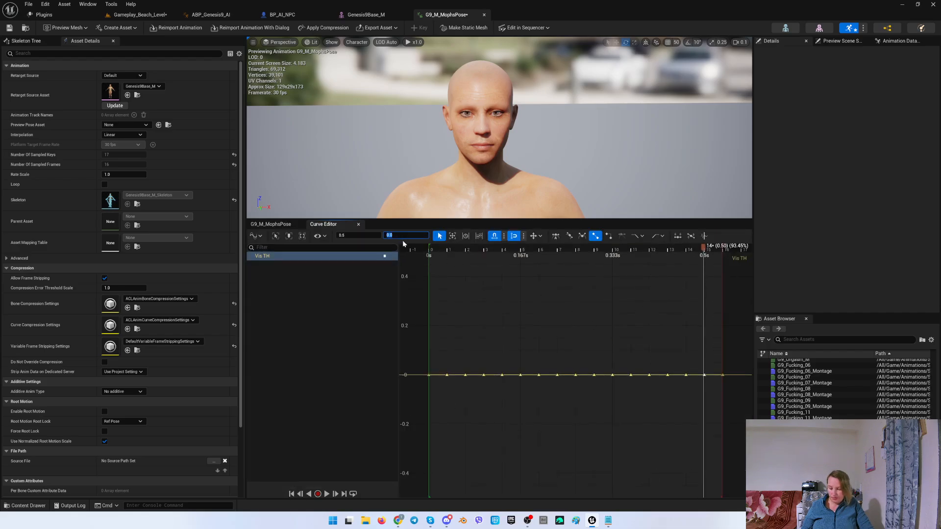
pyautogui.write('1')
pyautogui.press('Return')
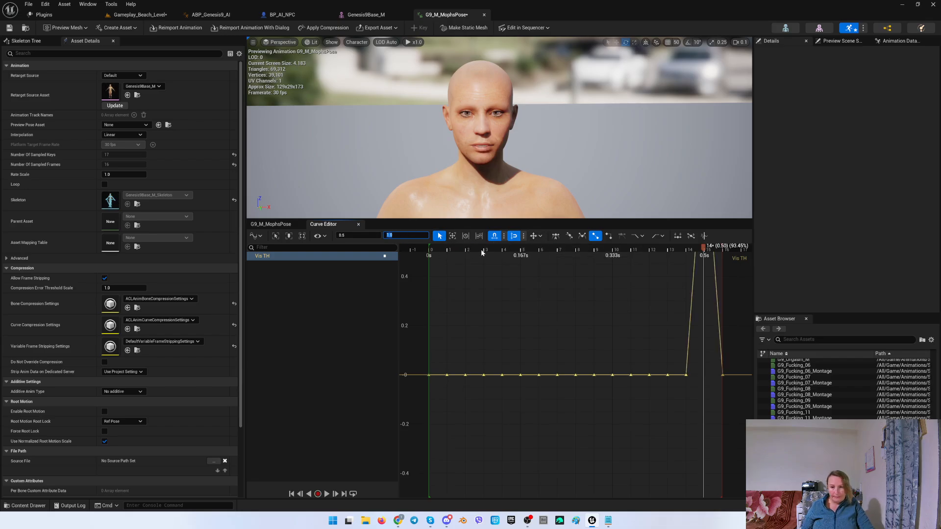
# Move the playhead to frame 16 and set the Vis UW curve's key there to a value of 1.
pyautogui.click(358, 224)
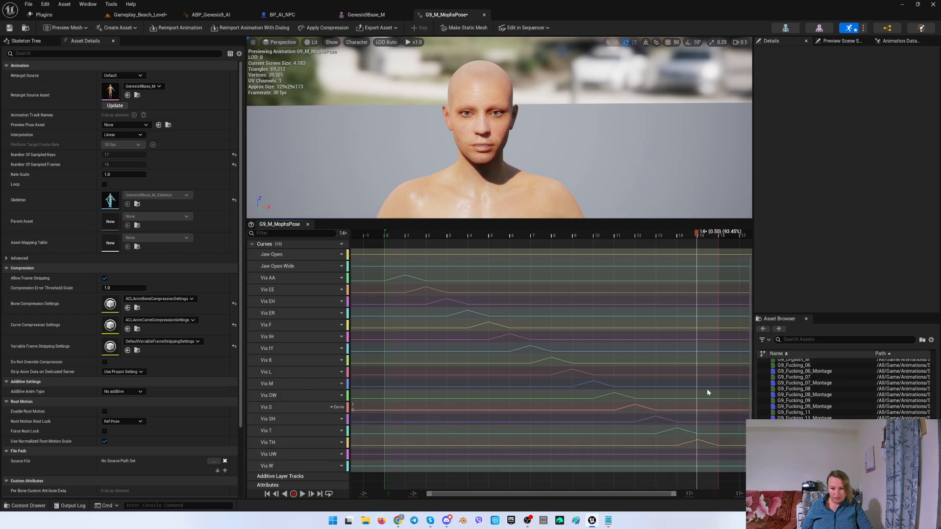
pyautogui.click(707, 237)
pyautogui.moveTo(707, 235); pyautogui.dragTo(718, 237)
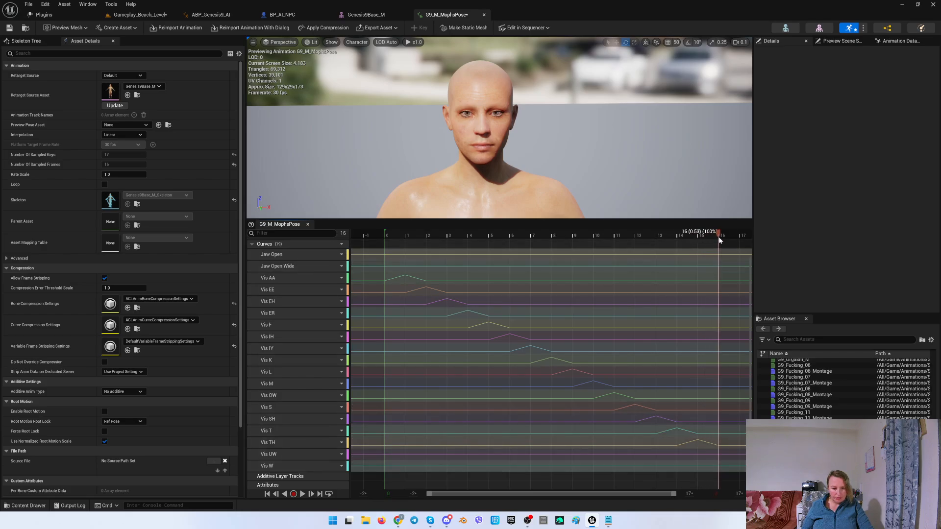
pyautogui.click(281, 456)
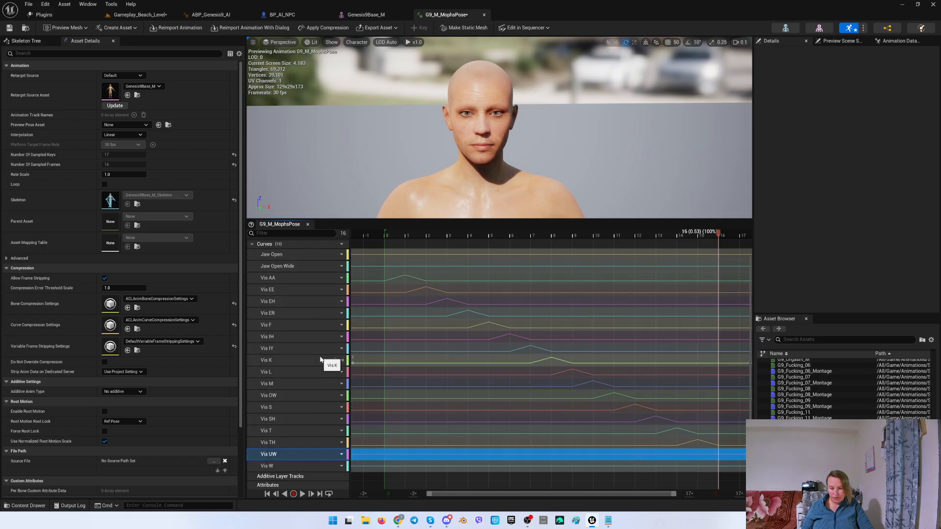
pyautogui.rightClick(290, 454)
pyautogui.click(312, 439)
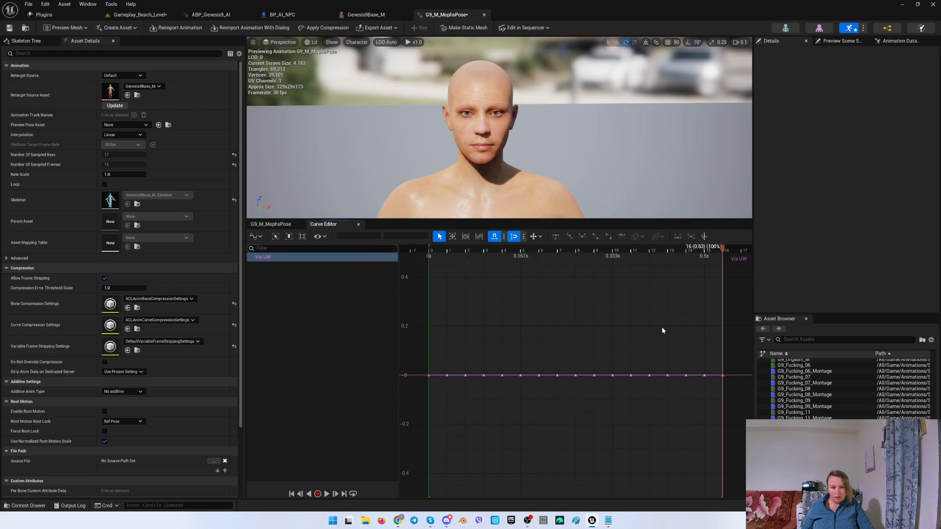
pyautogui.click(721, 374)
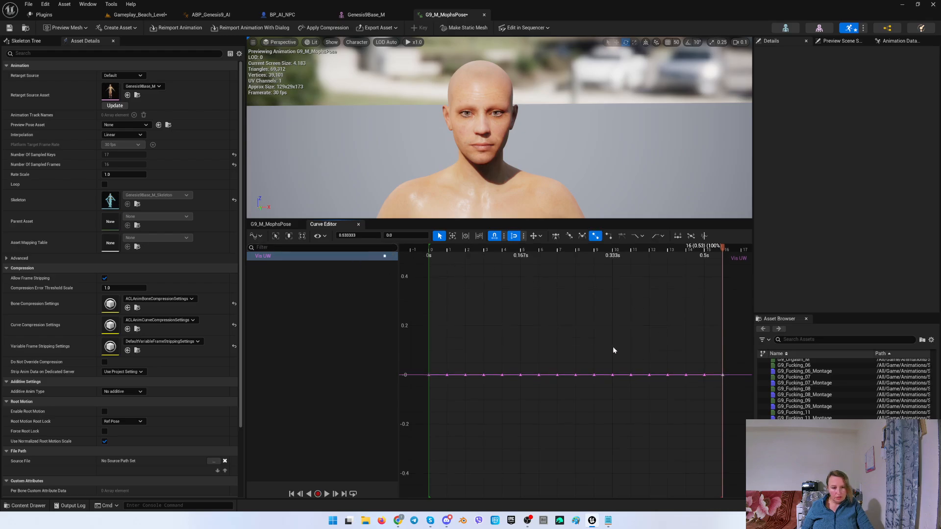
pyautogui.click(407, 238)
pyautogui.write('1')
pyautogui.press('Return')
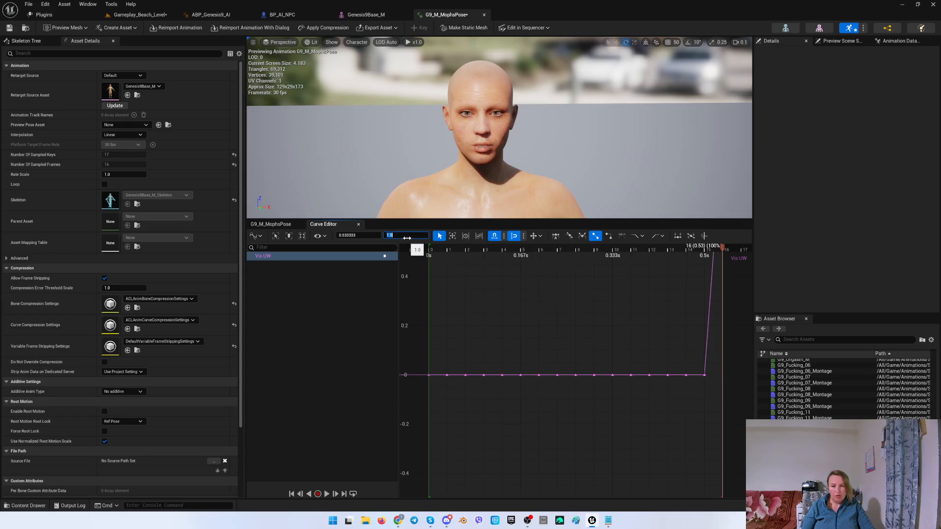
# Set the Vis W curve's first key at frame 0 to a value of 1.
pyautogui.click(358, 224)
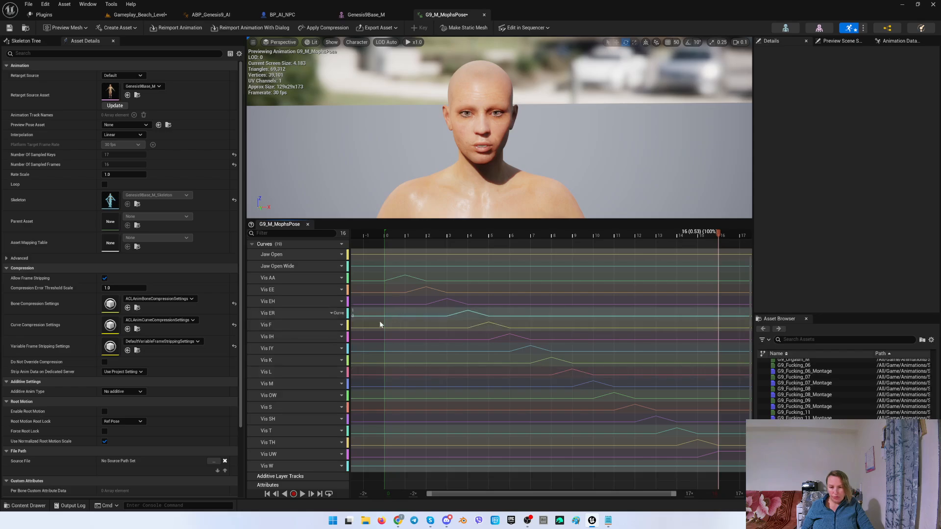
pyautogui.click(281, 468)
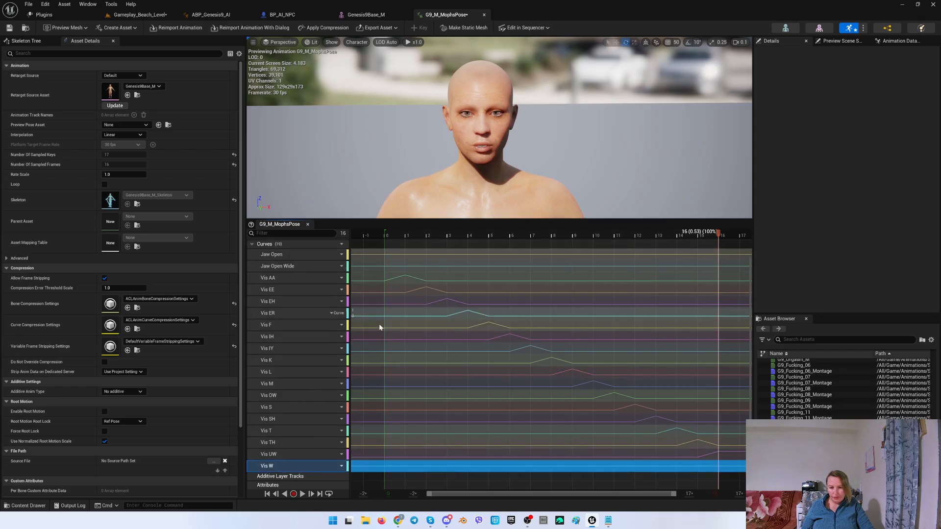
pyautogui.rightClick(294, 463)
pyautogui.click(332, 450)
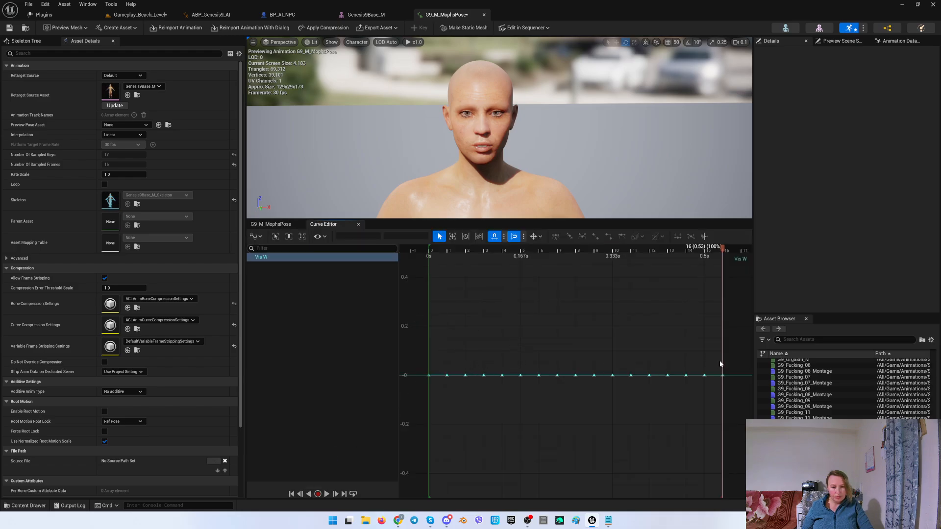
pyautogui.click(429, 375)
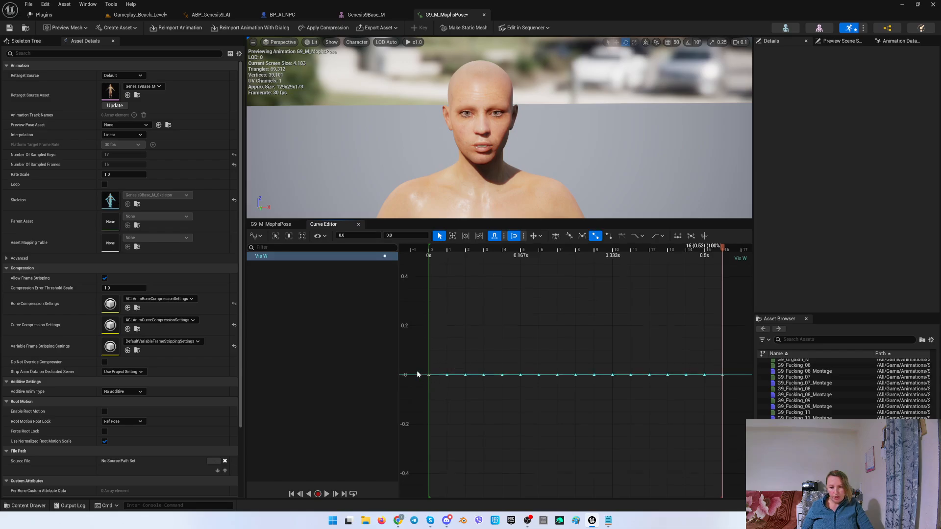
pyautogui.click(395, 236)
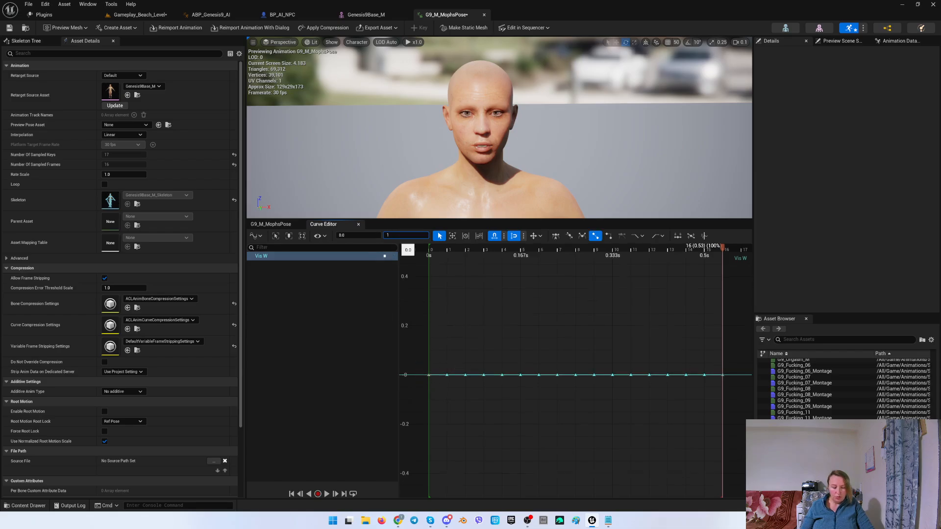
pyautogui.write('1')
pyautogui.press('Return')
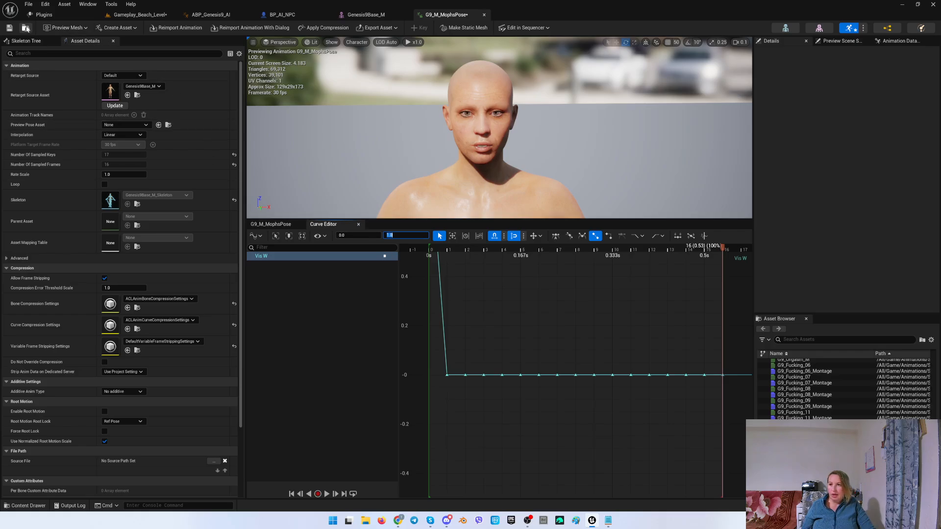
# Save the pose animation and close the curve editor.
pyautogui.click(9, 27)
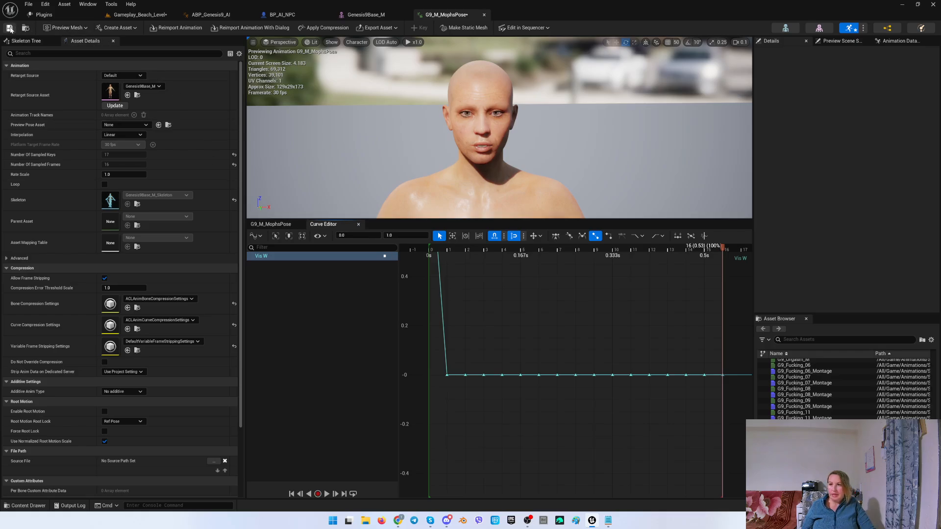
pyautogui.click(359, 224)
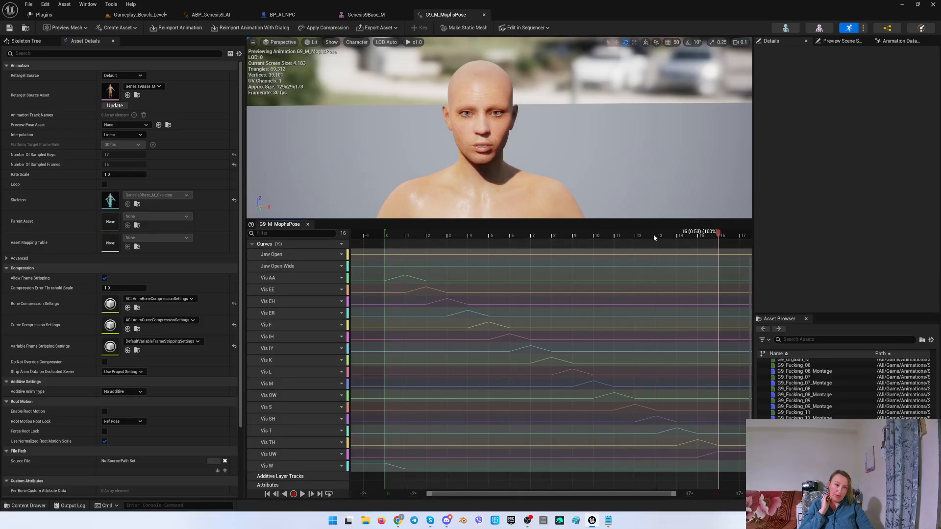
# Return the playhead to frame 0 and open the Jaw Open and Jaw Open Wide curves together in the curve editor.
pyautogui.moveTo(716, 234); pyautogui.dragTo(384, 231)
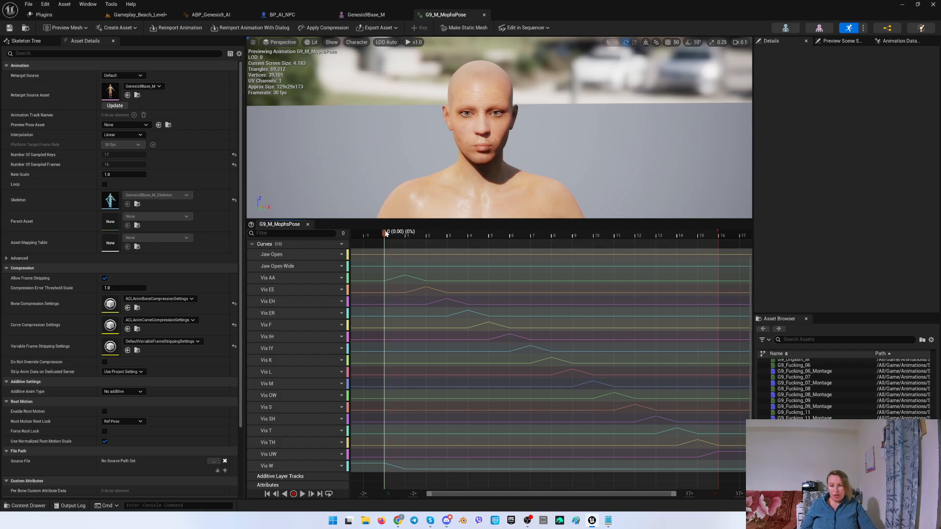
pyautogui.click(308, 254)
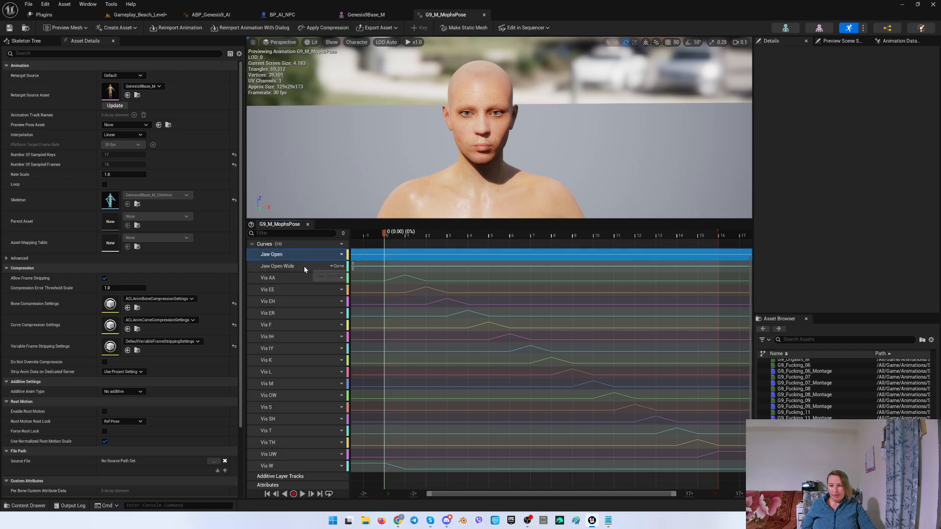
pyautogui.keyDown('ctrl'); pyautogui.click(304, 266); pyautogui.keyUp('ctrl')
pyautogui.rightClick(303, 267)
pyautogui.click(336, 334)
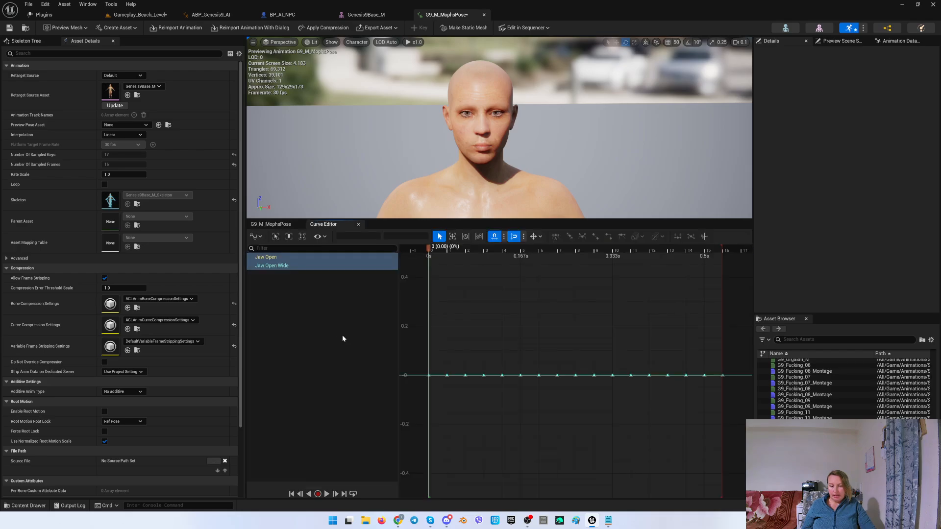
# Move the playhead to frame 2 and raise the Jaw Open Wide key there to 0.1.
pyautogui.click(293, 257)
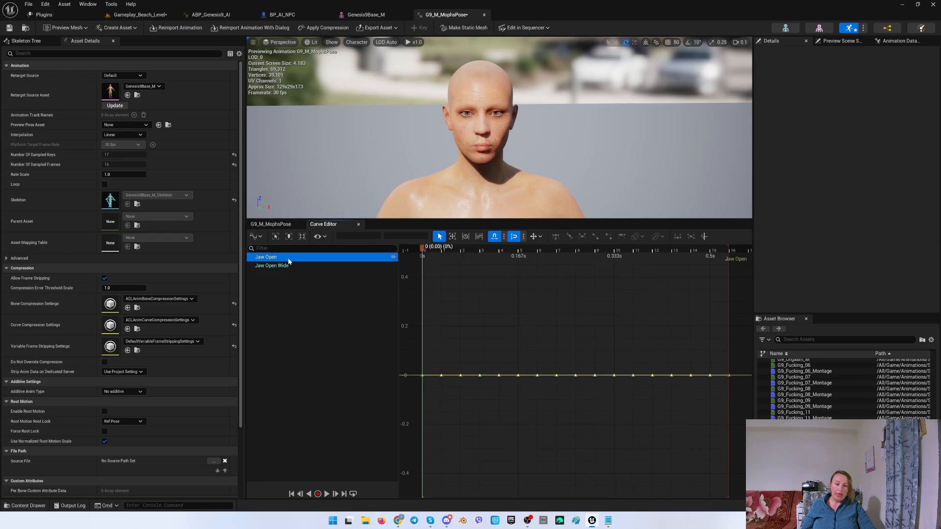
pyautogui.click(284, 267)
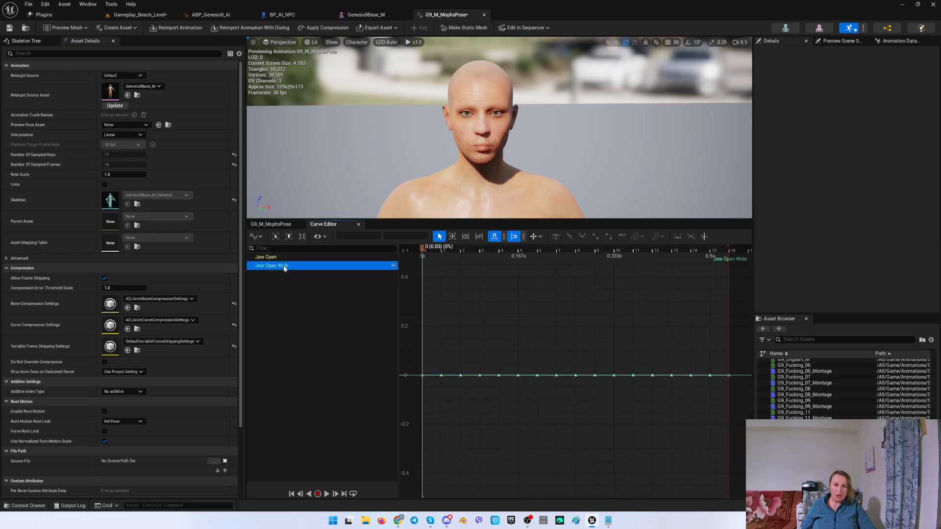
pyautogui.moveTo(422, 250); pyautogui.dragTo(441, 251)
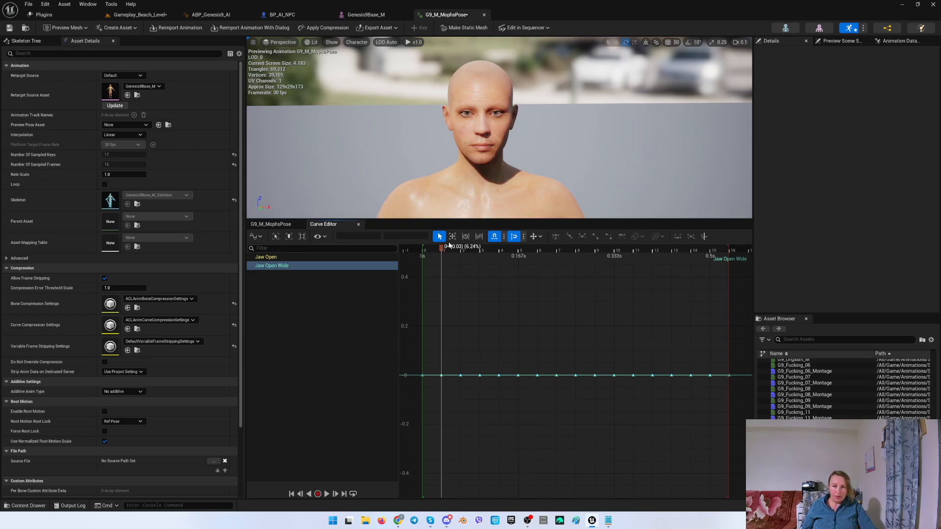
pyautogui.moveTo(442, 249); pyautogui.dragTo(461, 251)
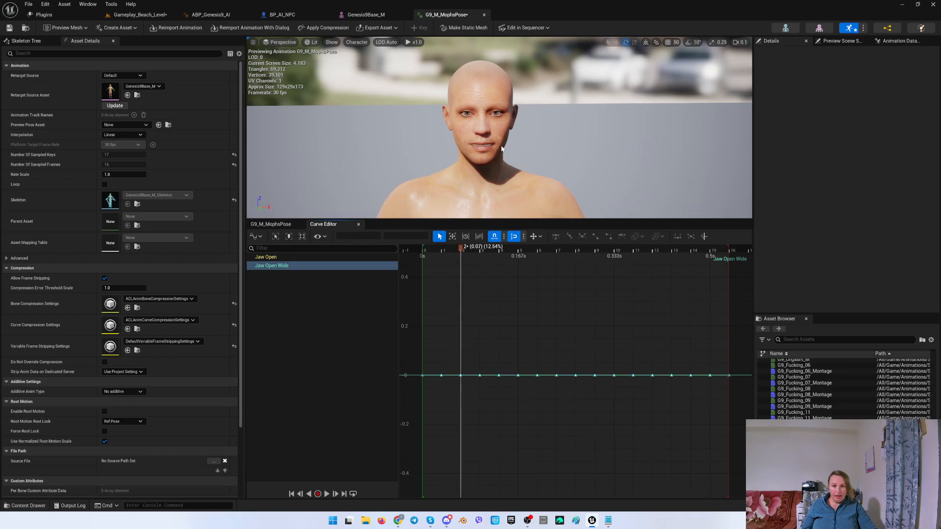
pyautogui.click(286, 265)
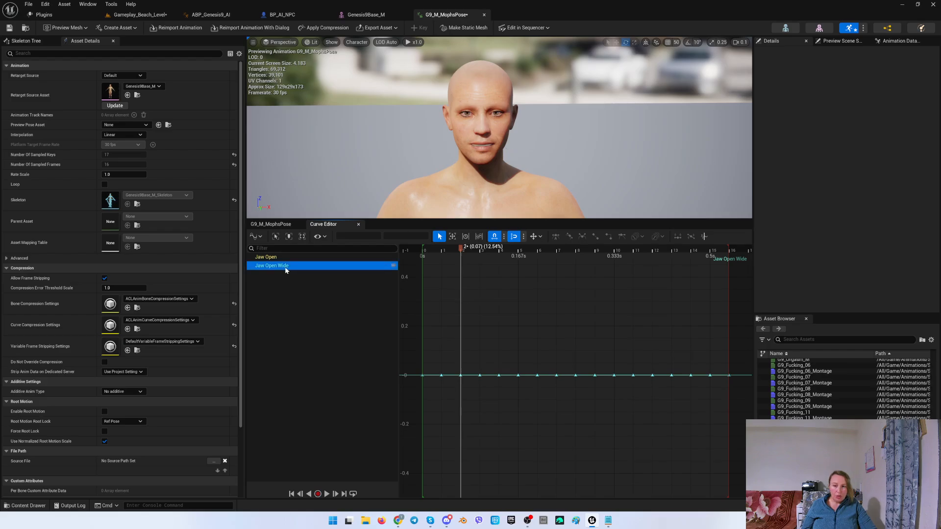
pyautogui.click(461, 375)
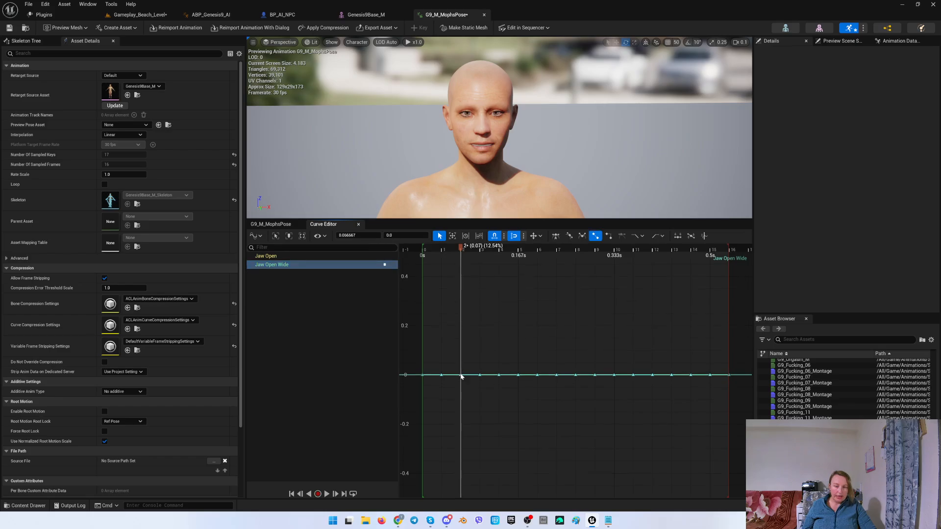
pyautogui.moveTo(460, 375); pyautogui.dragTo(455, 357)
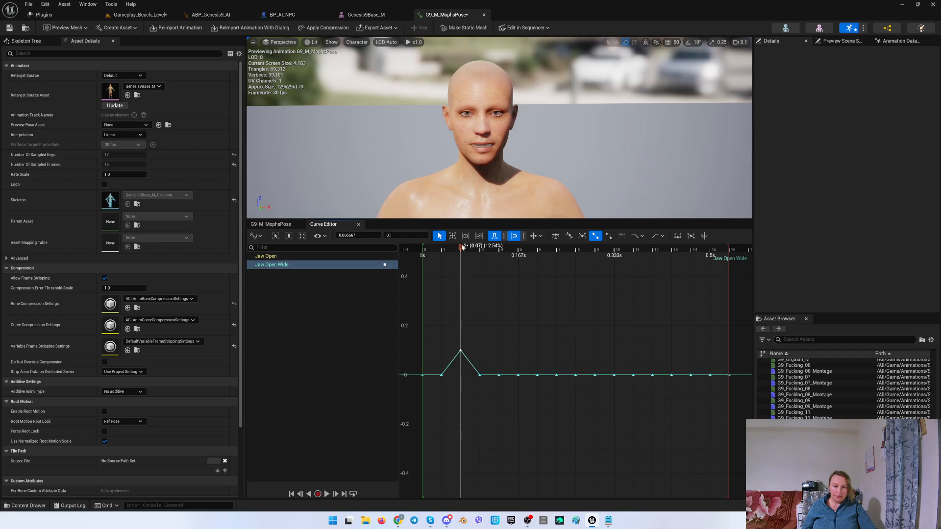
# Raise the Jaw Open curve's keys at frames 3 and 4 to 0.1 and about 0.15.
pyautogui.moveTo(462, 248); pyautogui.dragTo(475, 254)
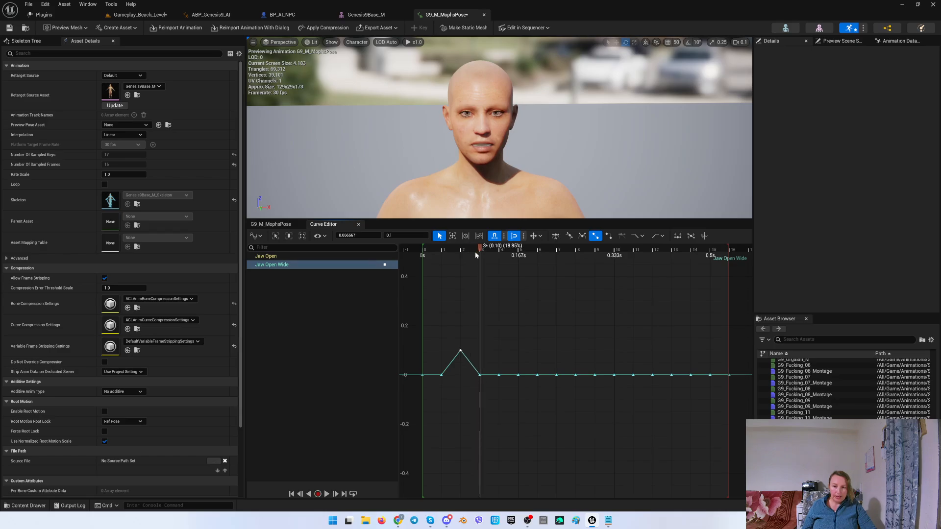
pyautogui.click(274, 225)
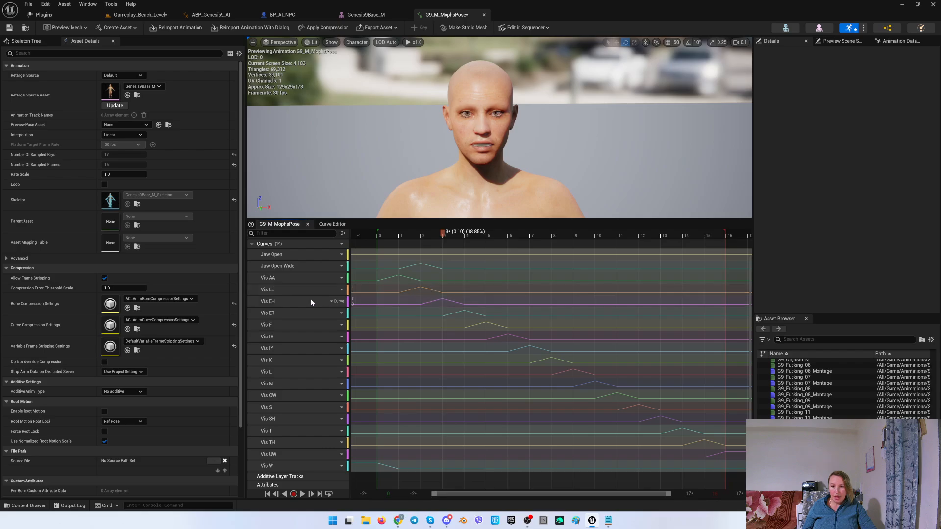
pyautogui.click(331, 224)
pyautogui.click(284, 258)
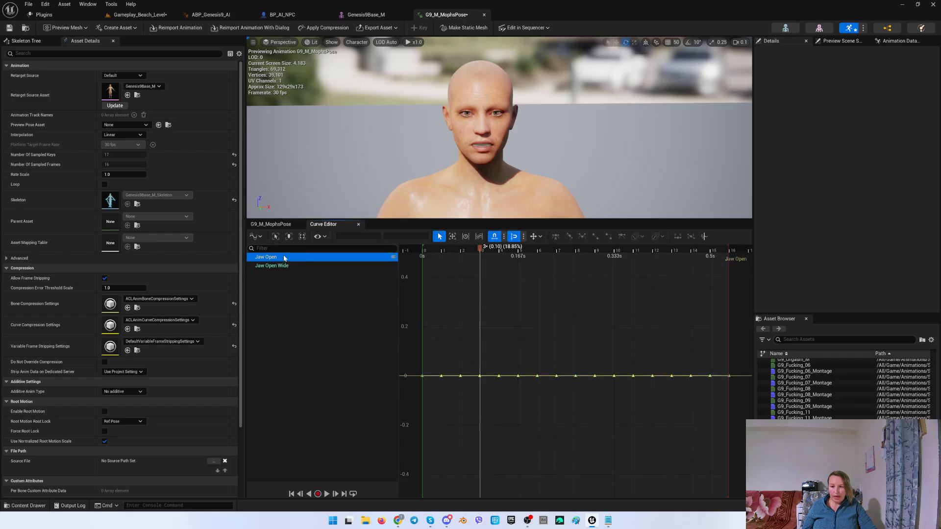
pyautogui.click(479, 374)
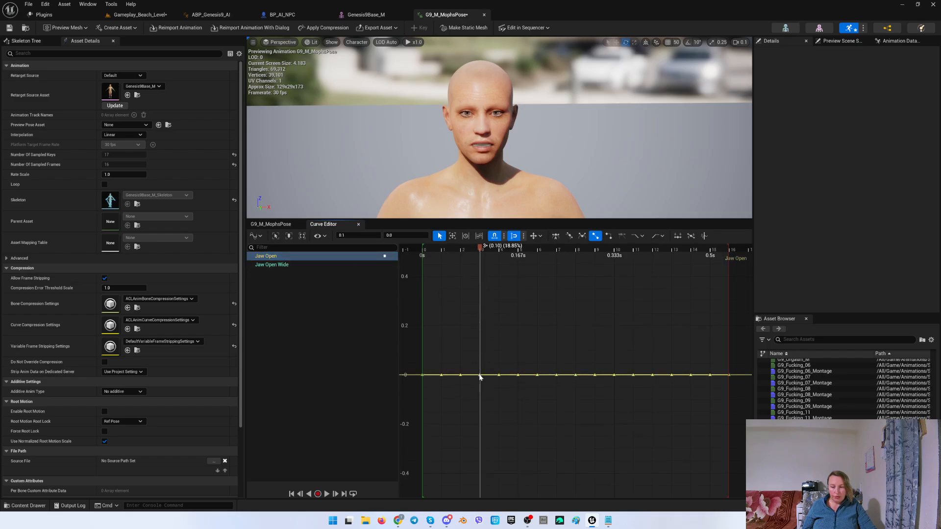
pyautogui.moveTo(480, 374); pyautogui.dragTo(480, 351)
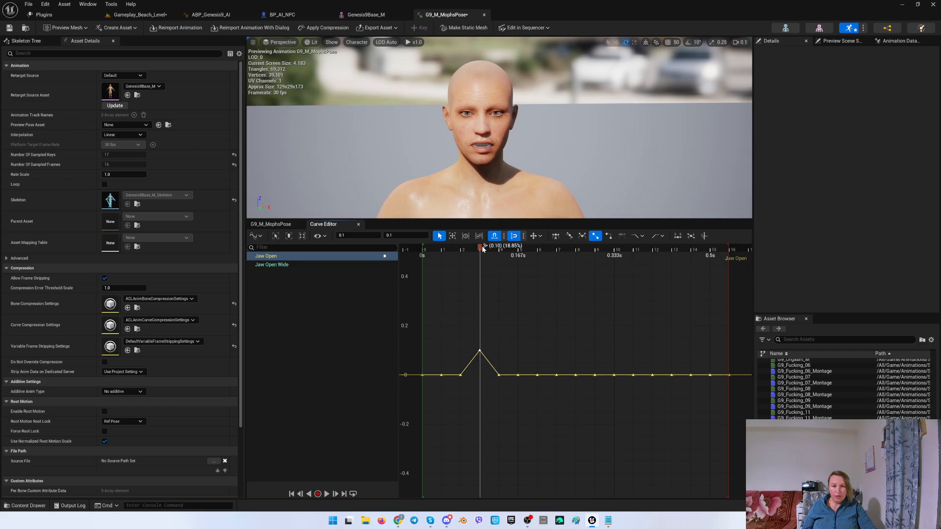
pyautogui.moveTo(483, 249); pyautogui.dragTo(499, 249)
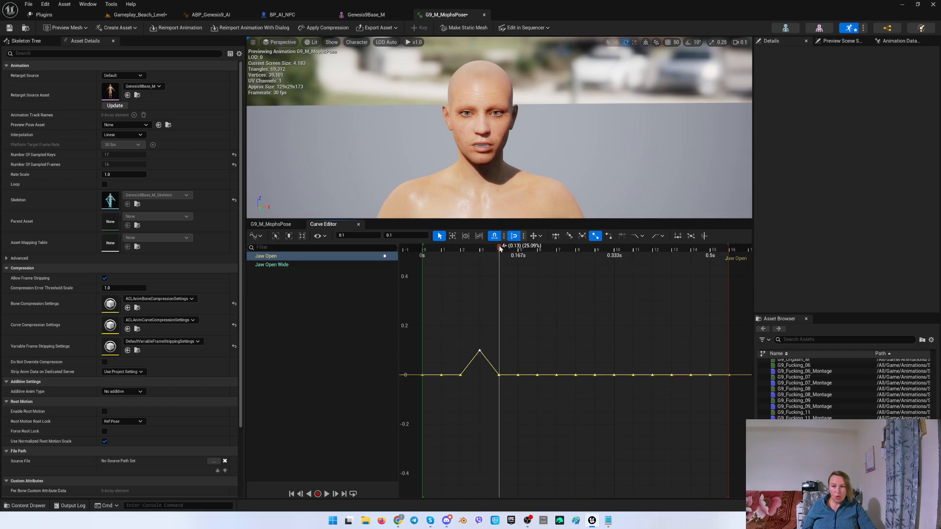
pyautogui.moveTo(499, 375); pyautogui.dragTo(496, 336)
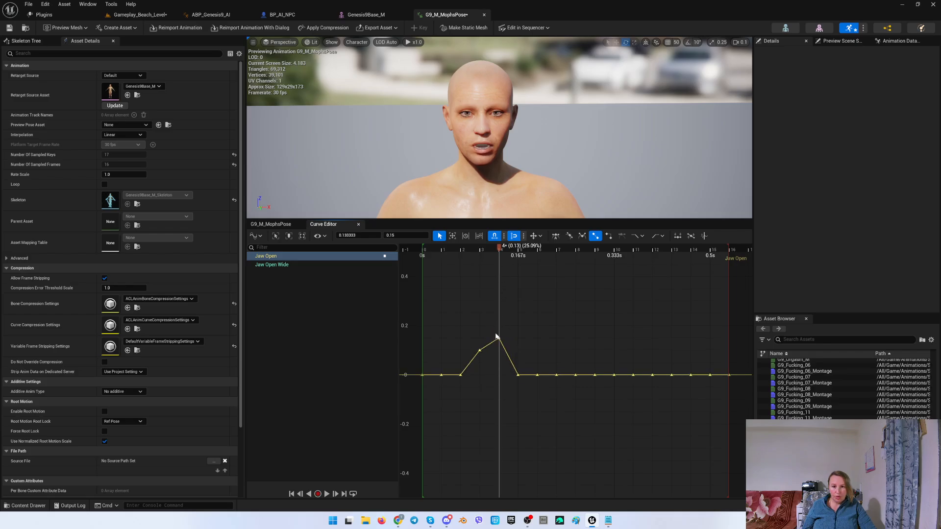
# Set the Jaw Open Wide key at frame 5 to about 0.025.
pyautogui.moveTo(500, 251); pyautogui.dragTo(518, 250)
pyautogui.click(279, 266)
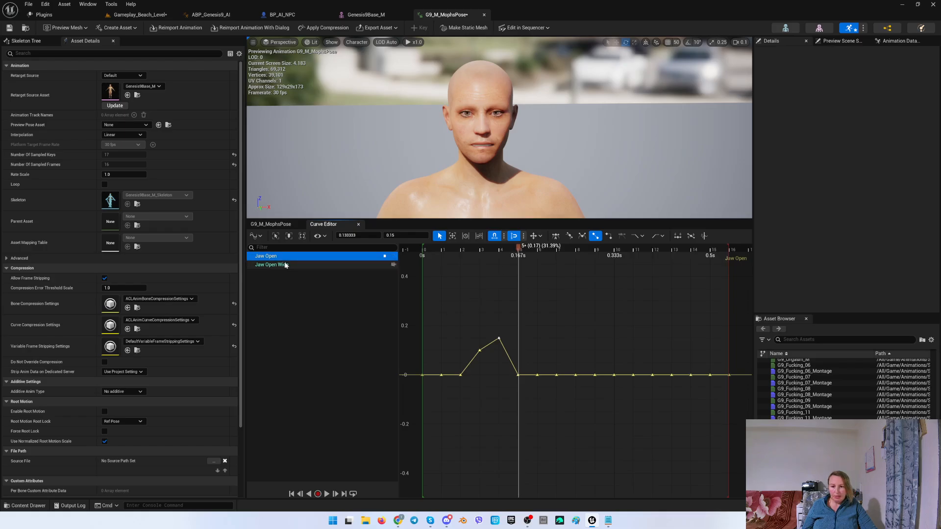
pyautogui.moveTo(519, 483); pyautogui.dragTo(515, 360)
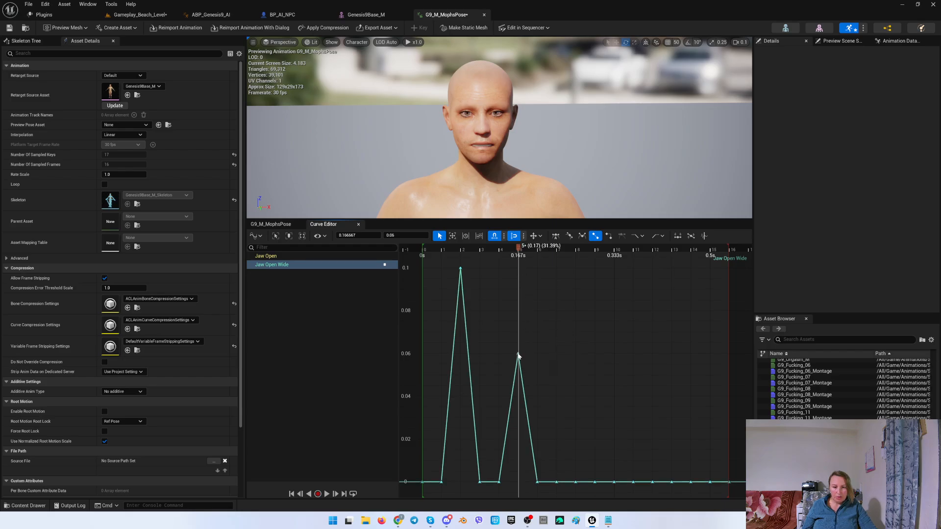
pyautogui.moveTo(518, 353); pyautogui.dragTo(519, 428)
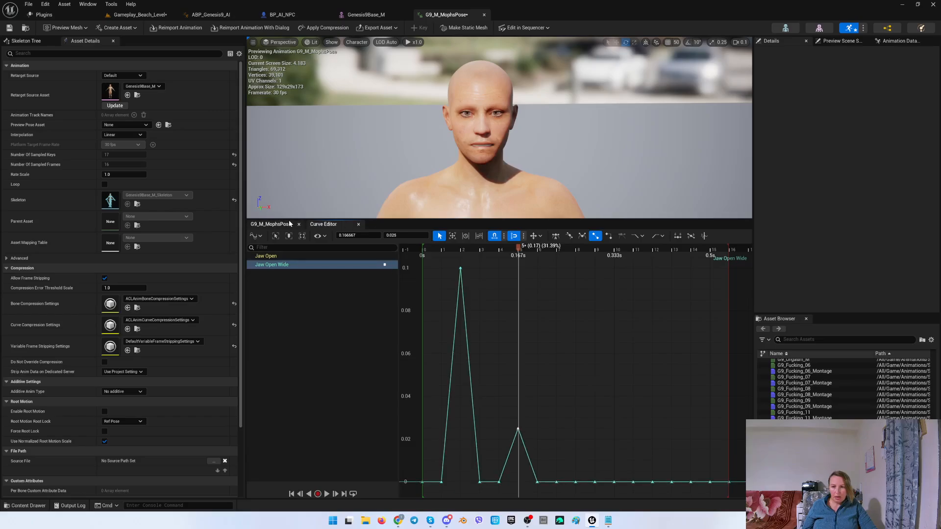
# Set the Jaw Open Wide keys at frames 6 and 7 to 0.08.
pyautogui.click(271, 224)
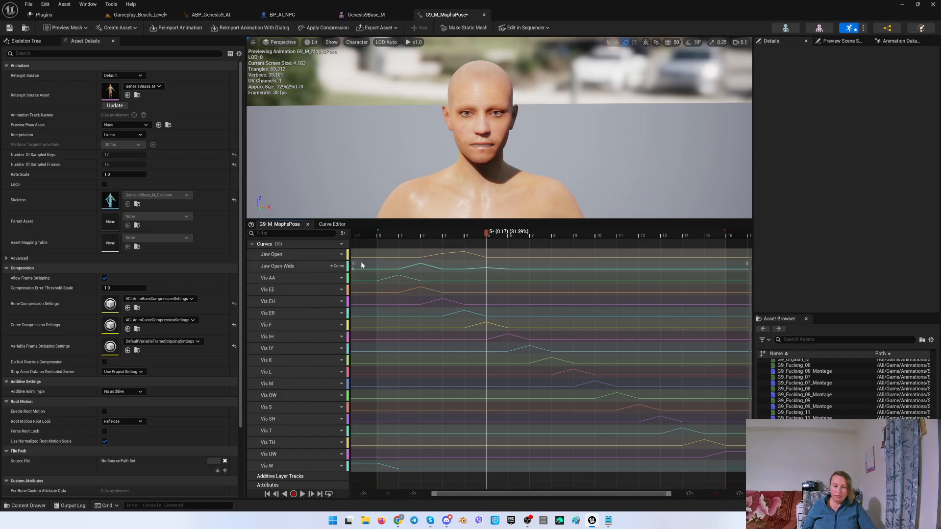
pyautogui.click(489, 233)
pyautogui.moveTo(490, 234); pyautogui.dragTo(509, 234)
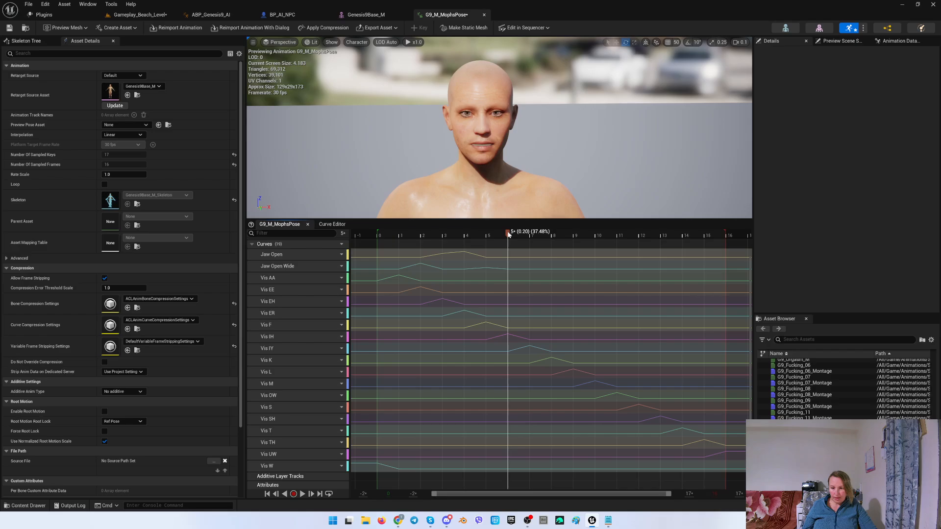
pyautogui.click(332, 225)
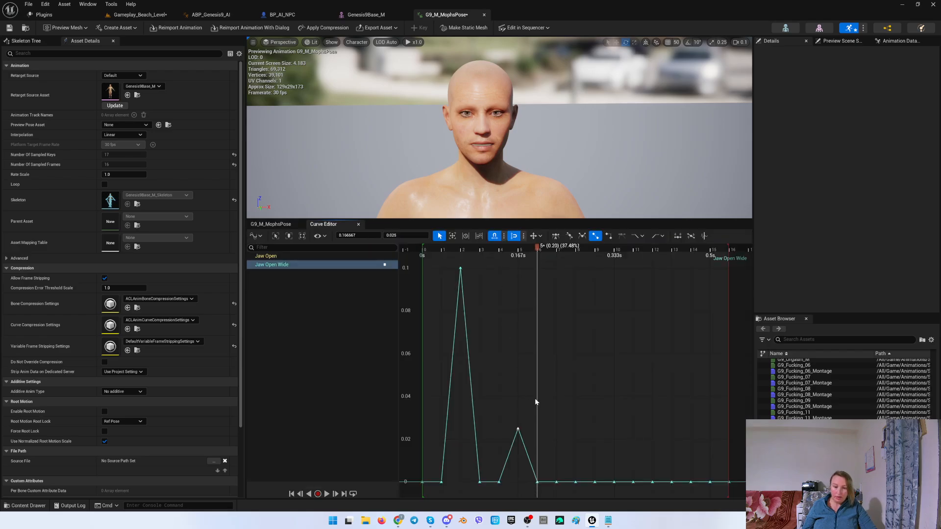
pyautogui.click(292, 265)
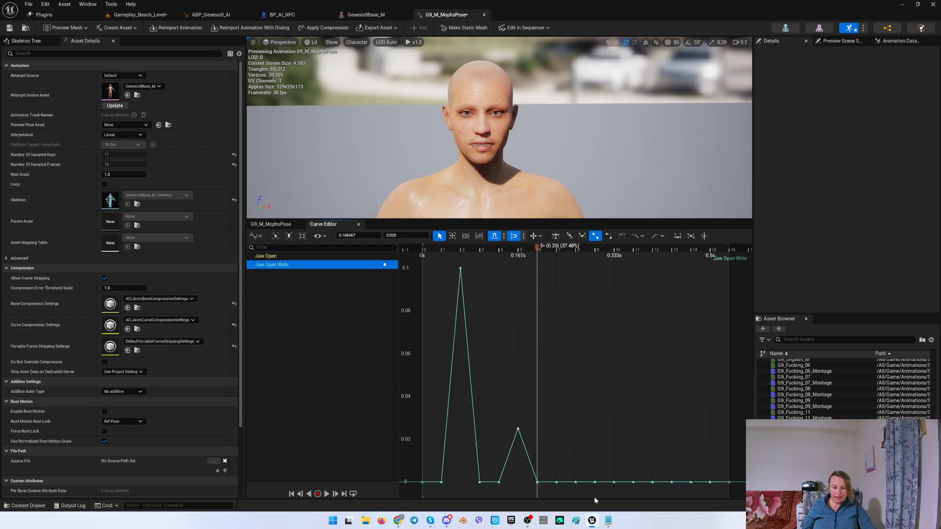
pyautogui.moveTo(537, 482); pyautogui.dragTo(537, 318)
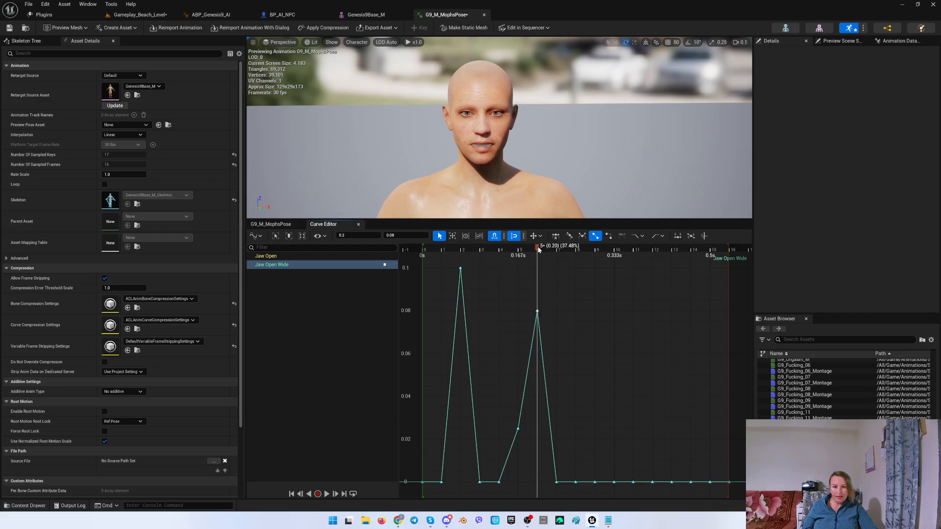
pyautogui.moveTo(538, 250); pyautogui.dragTo(557, 250)
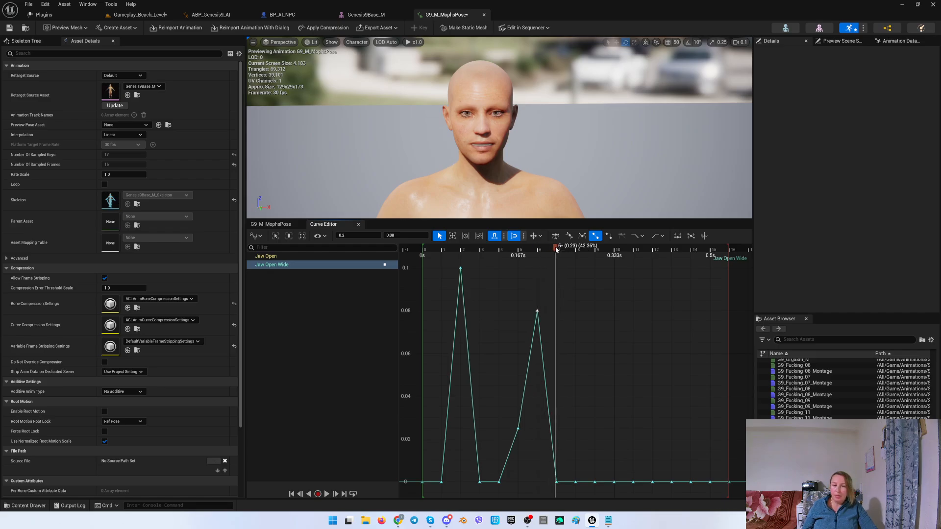
pyautogui.click(271, 224)
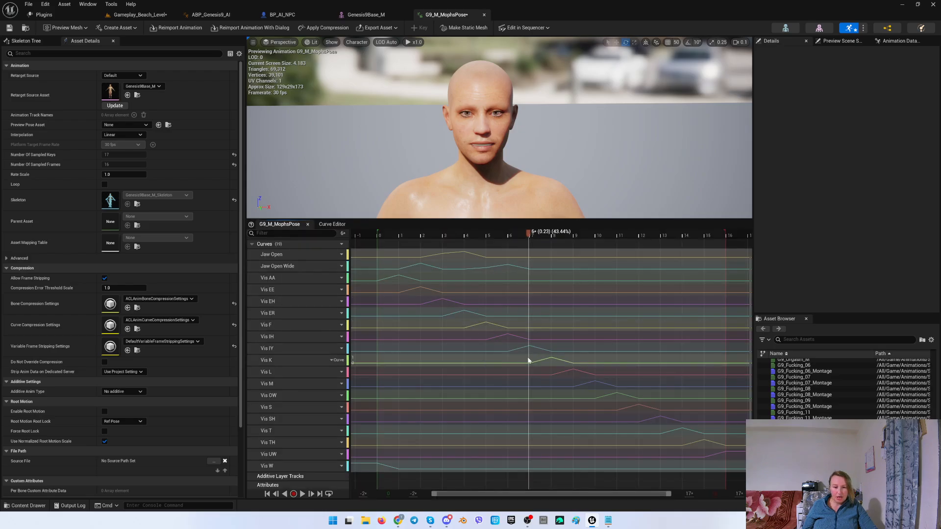
pyautogui.click(342, 226)
pyautogui.moveTo(556, 482); pyautogui.dragTo(553, 313)
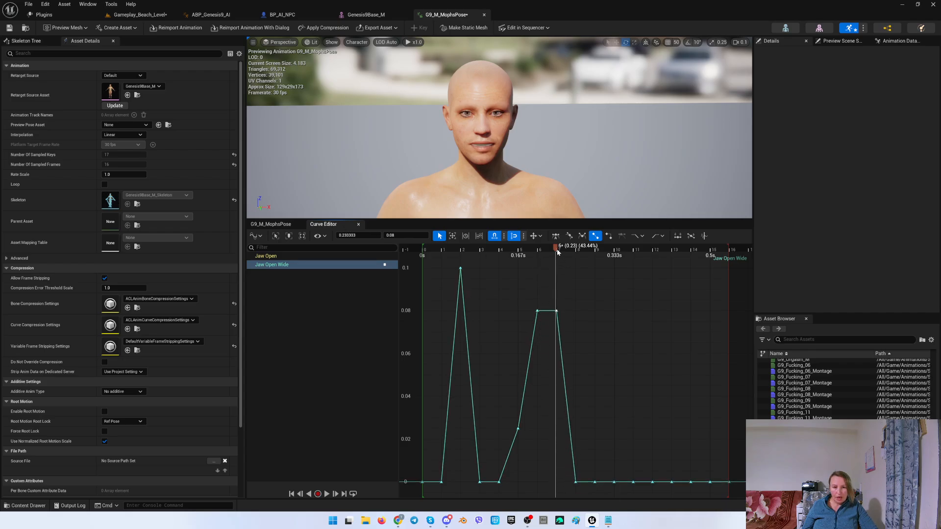
# Move the playhead to frame 13 and raise the Jaw Open key there to about 0.055.
pyautogui.moveTo(557, 253); pyautogui.dragTo(655, 251)
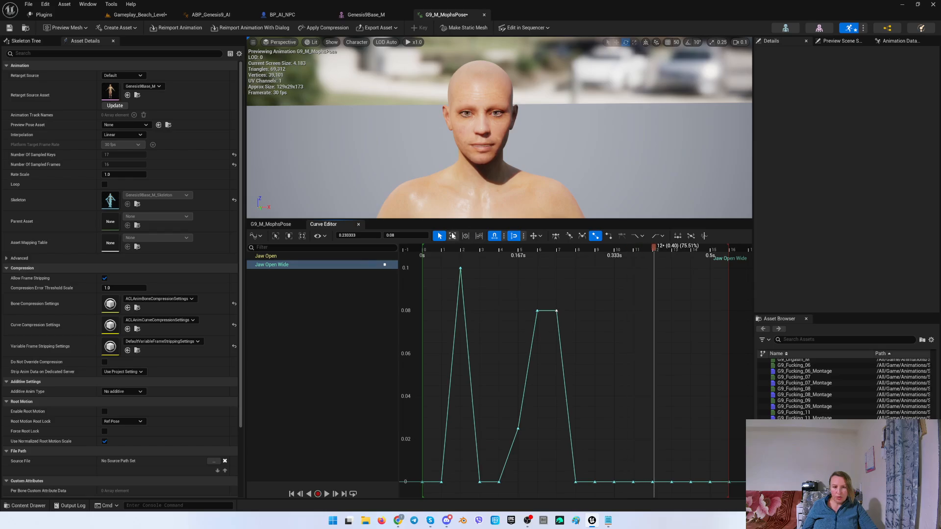
pyautogui.click(278, 225)
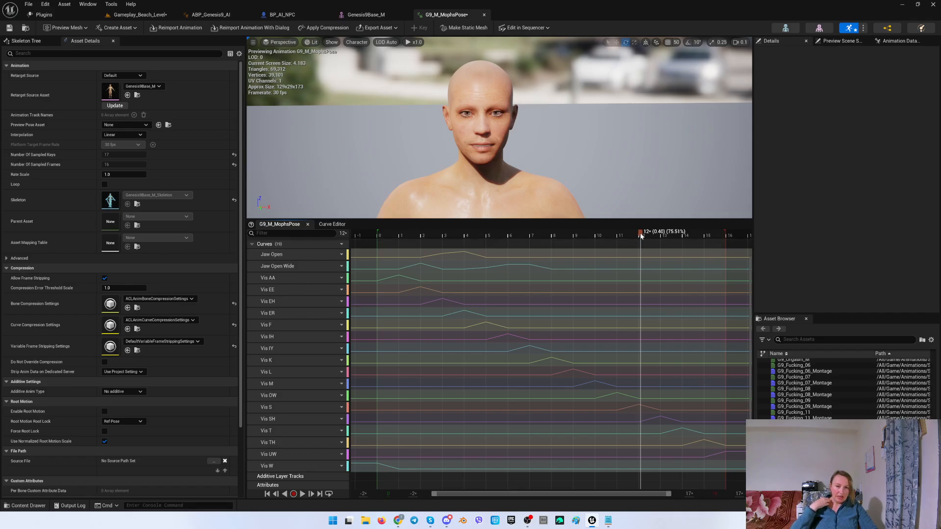
pyautogui.moveTo(641, 236); pyautogui.dragTo(662, 240)
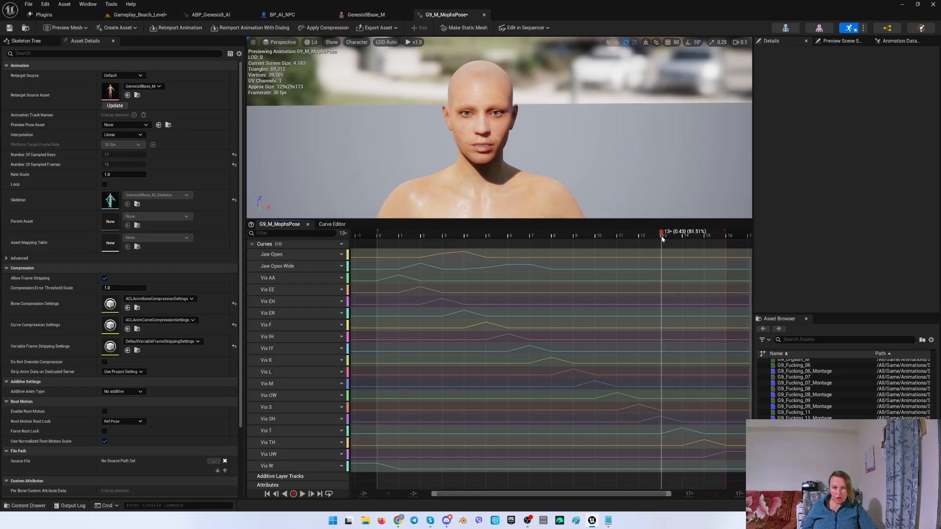
pyautogui.click(331, 224)
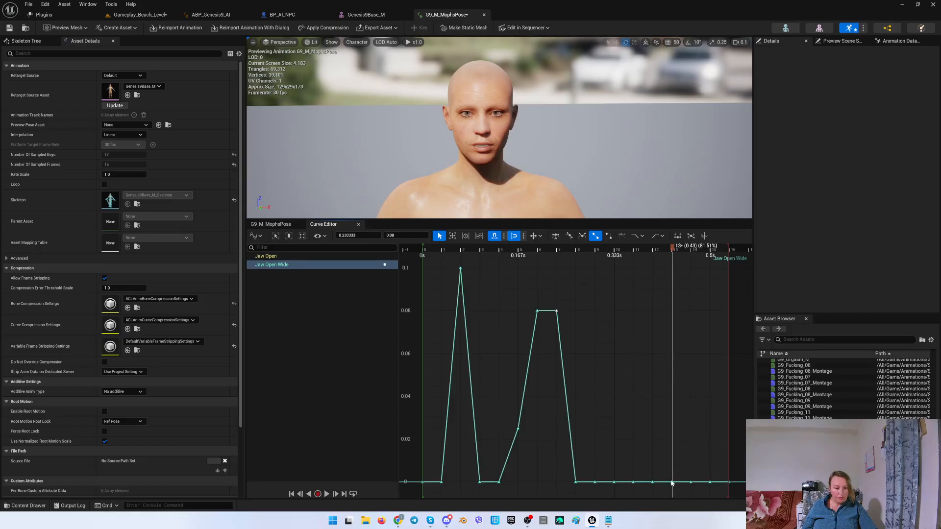
pyautogui.click(294, 257)
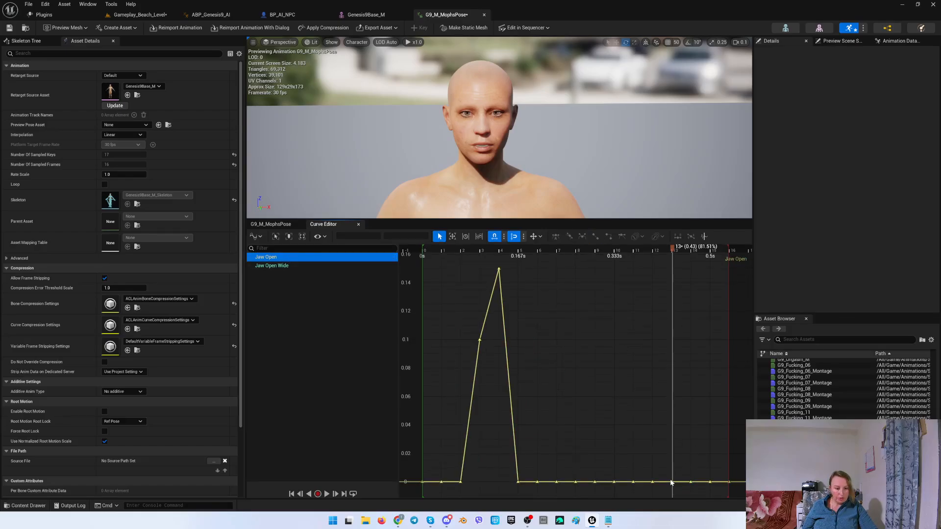
pyautogui.moveTo(672, 483); pyautogui.dragTo(665, 405)
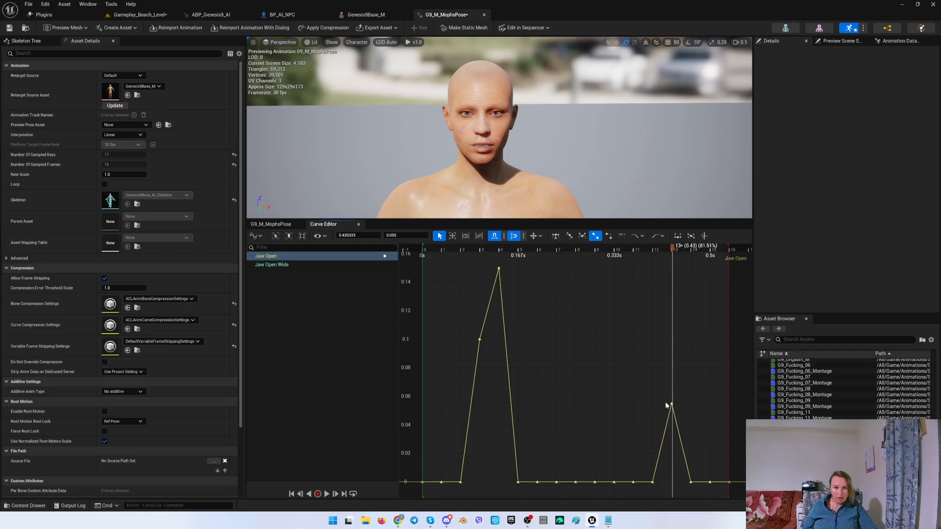
# Move the playhead to frame 14 and raise the Jaw Open Wide key there to 0.06.
pyautogui.click(280, 225)
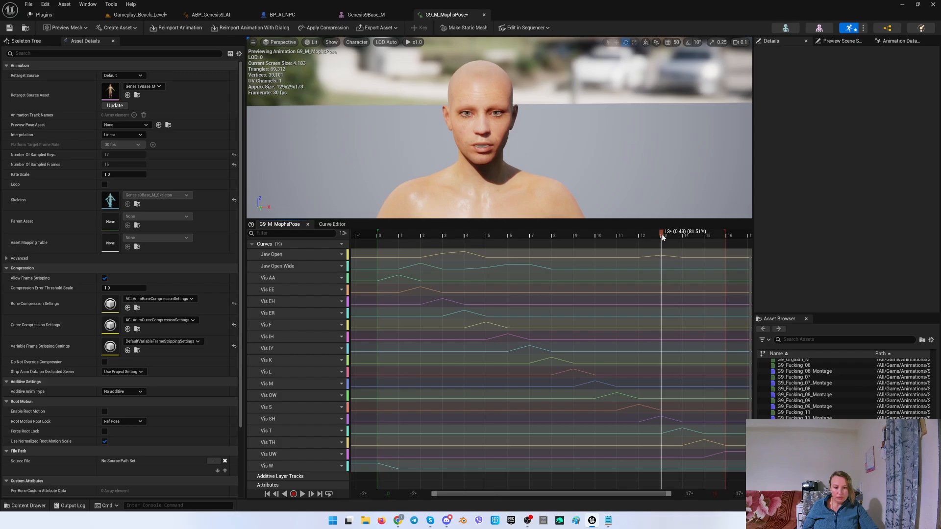
pyautogui.moveTo(662, 237); pyautogui.dragTo(705, 238)
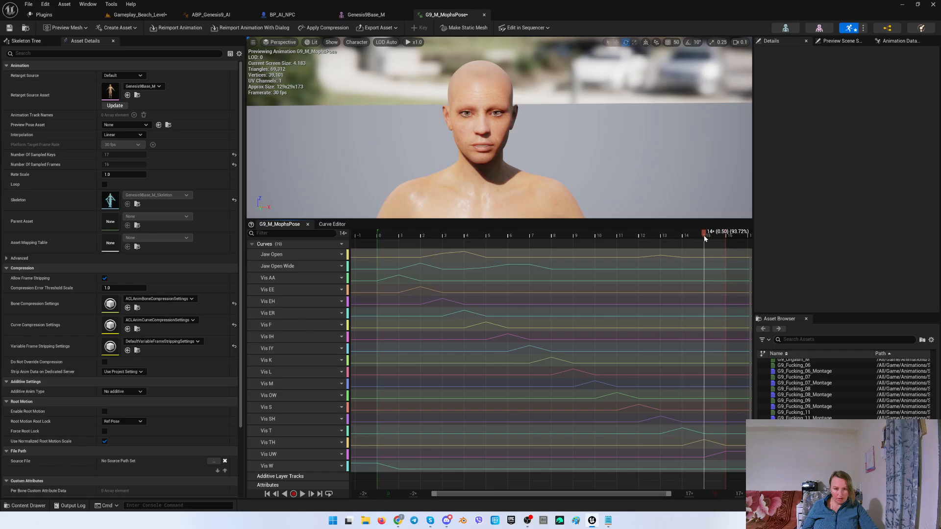
pyautogui.click(343, 225)
pyautogui.click(294, 265)
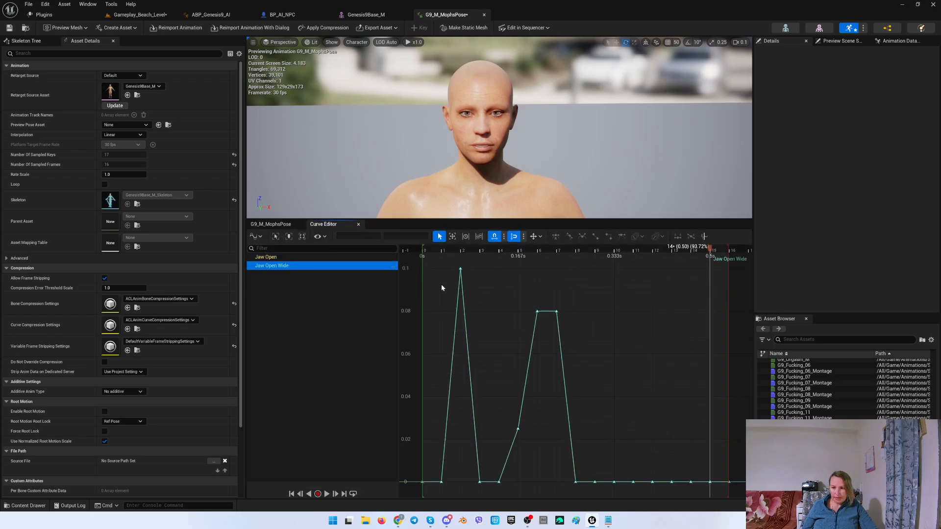
pyautogui.click(710, 461)
pyautogui.moveTo(710, 460); pyautogui.dragTo(707, 354)
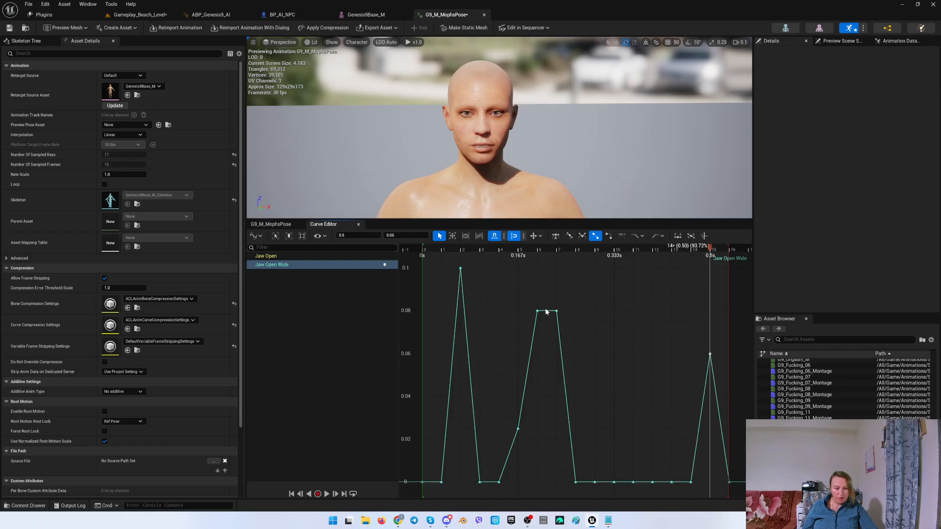
# Move the playhead to frame 16 and raise the Jaw Open key there to about 0.13.
pyautogui.click(271, 224)
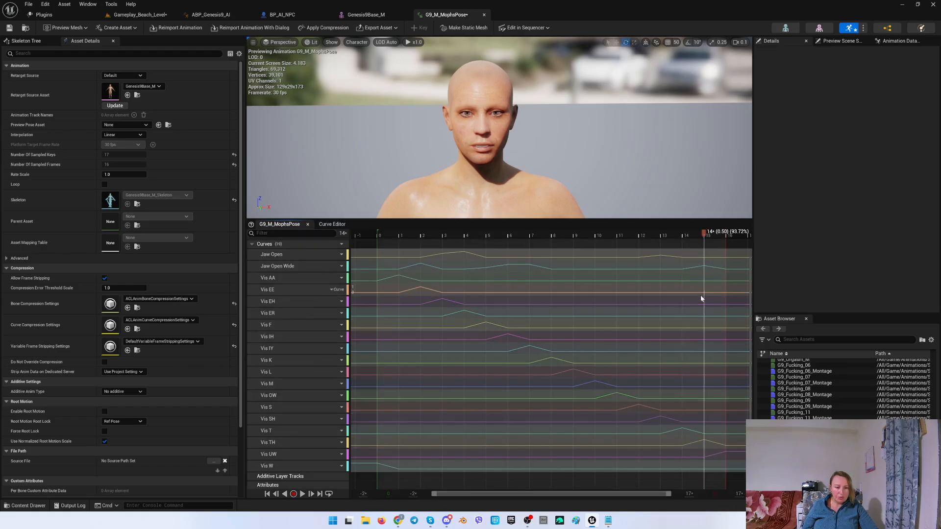
pyautogui.click(727, 236)
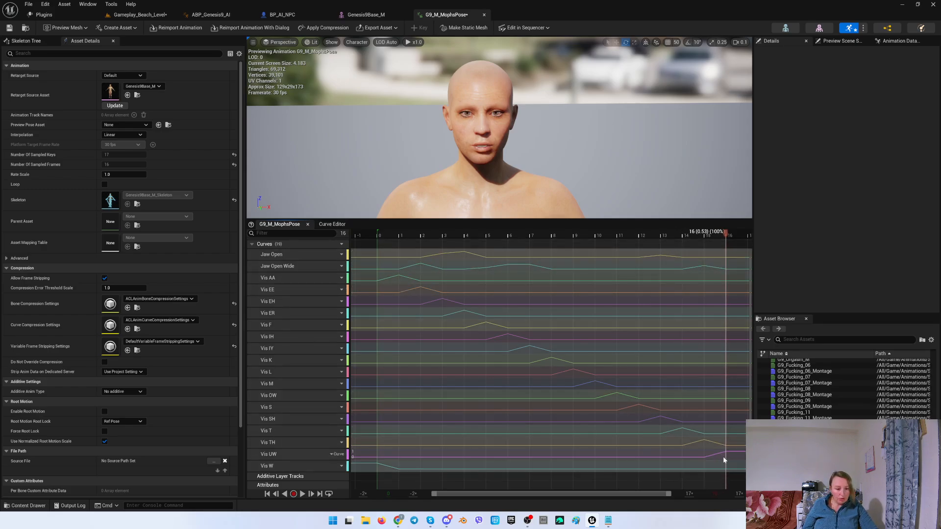
pyautogui.click(323, 224)
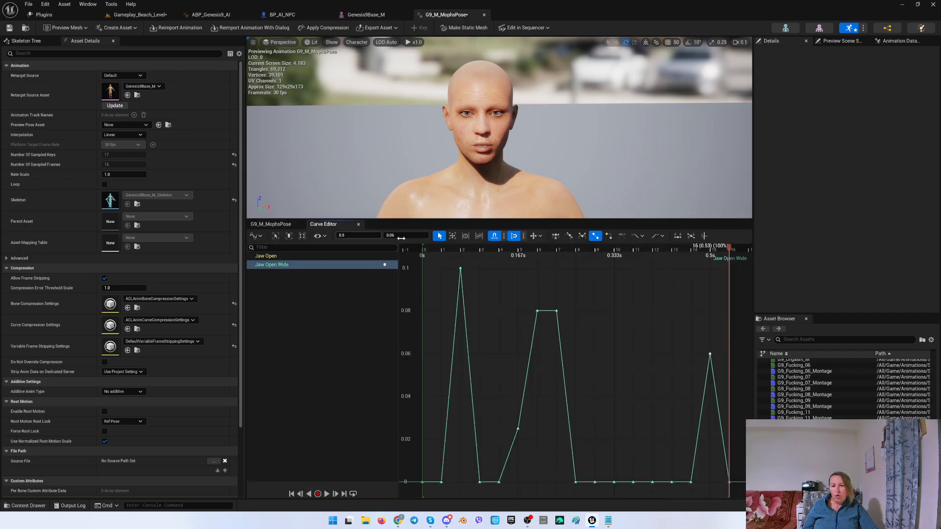
pyautogui.click(265, 257)
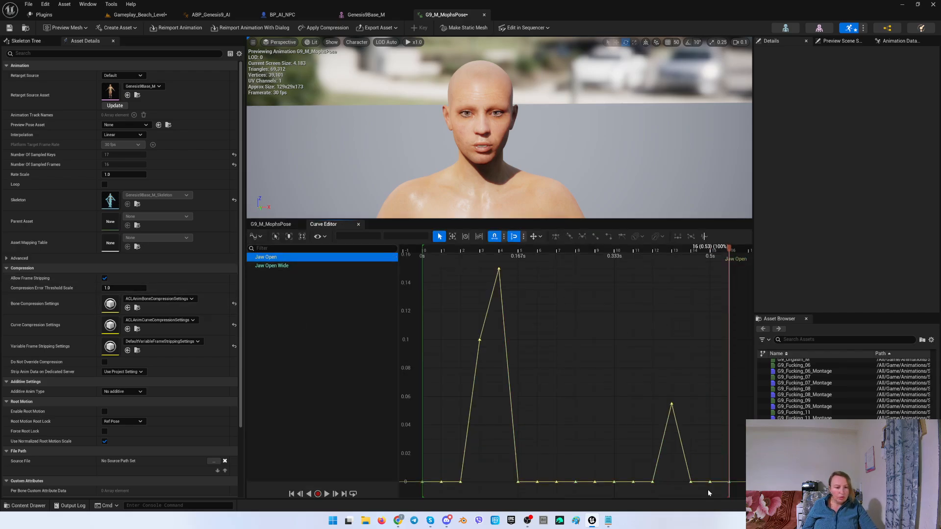
pyautogui.moveTo(730, 484); pyautogui.dragTo(726, 300)
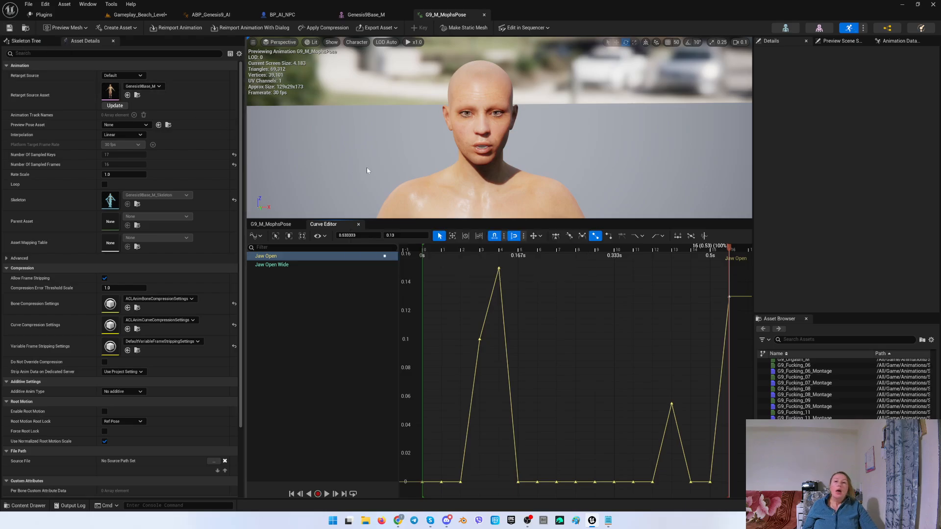
# Create a pose asset from the current animation in the GenesisBase_M folder, named G9_M_PoseAsset.
pyautogui.click(359, 224)
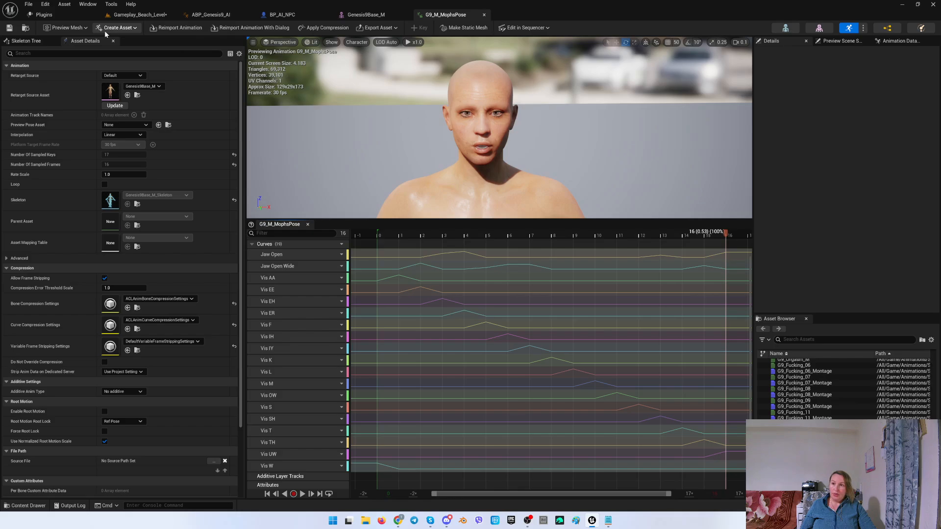
pyautogui.click(130, 29)
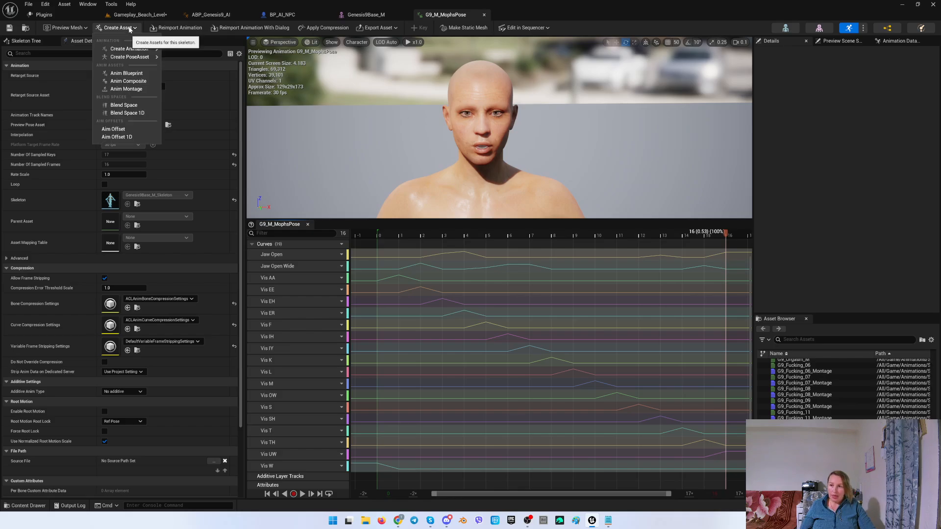
pyautogui.moveTo(132, 57)
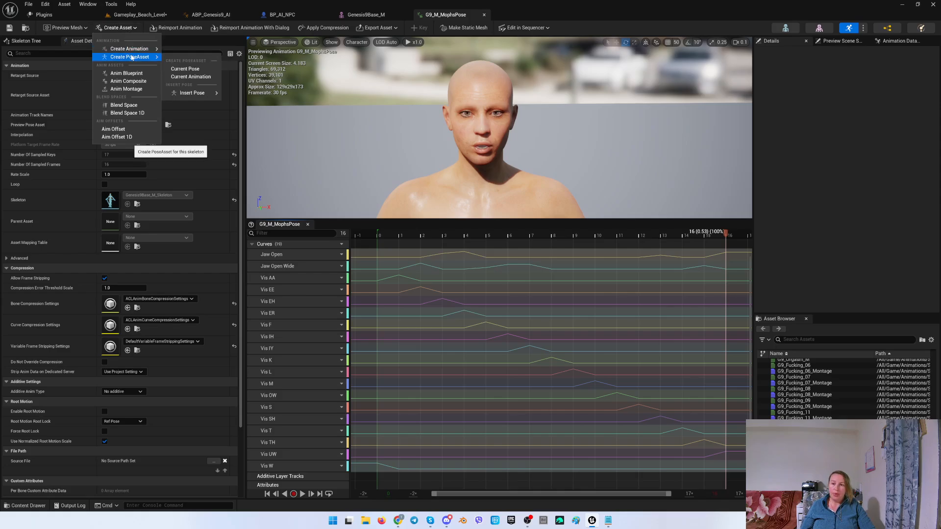
pyautogui.click(198, 76)
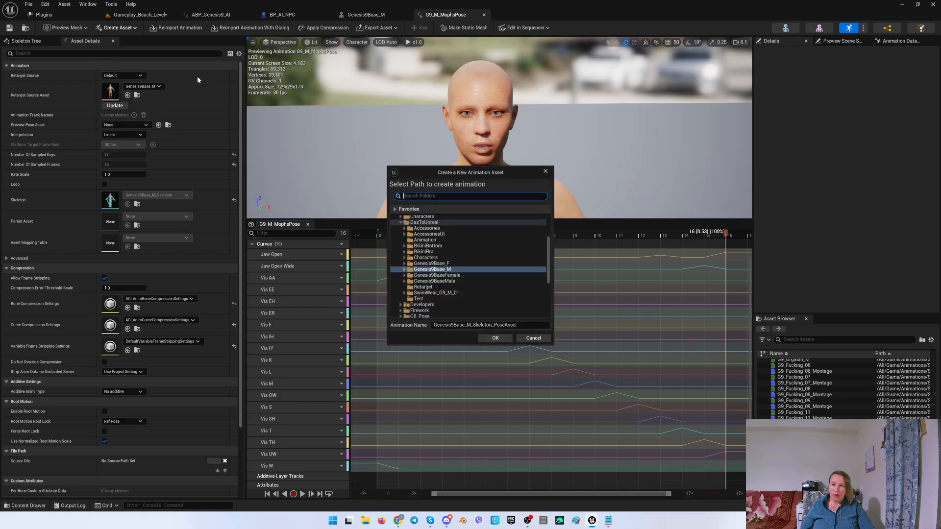
pyautogui.moveTo(529, 325); pyautogui.dragTo(404, 327)
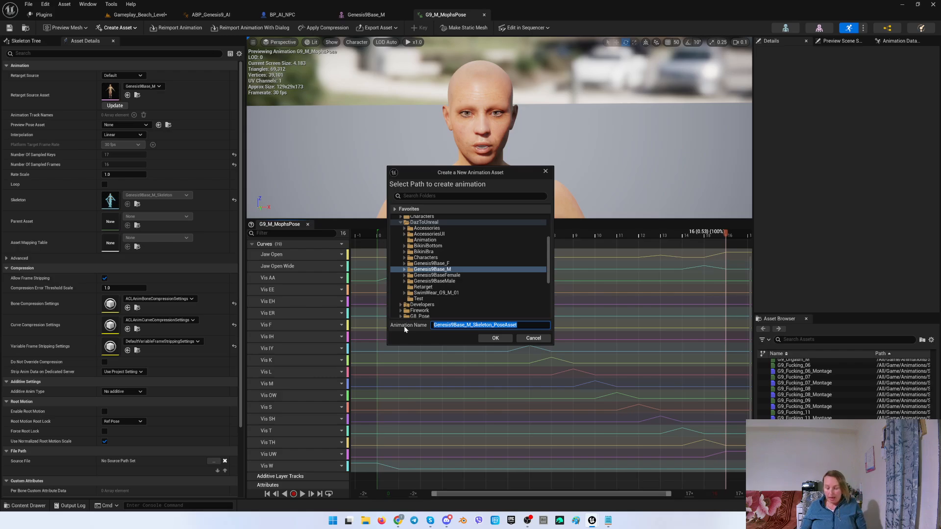
pyautogui.write('G9_M')
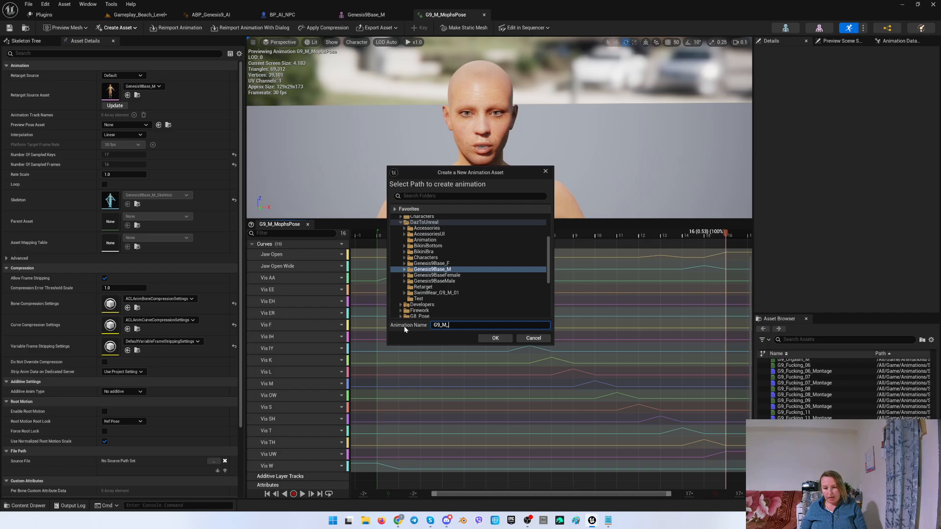
pyautogui.write('_')
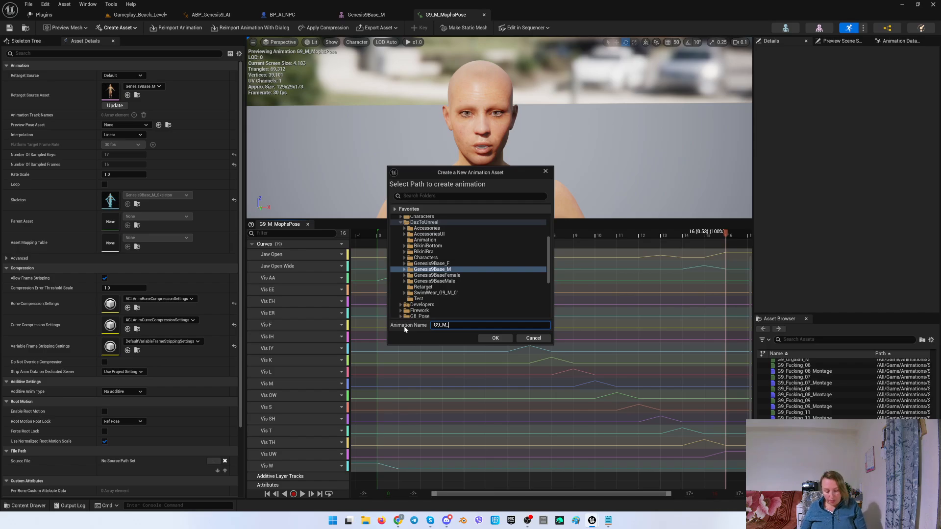
pyautogui.write('PoseAsset')
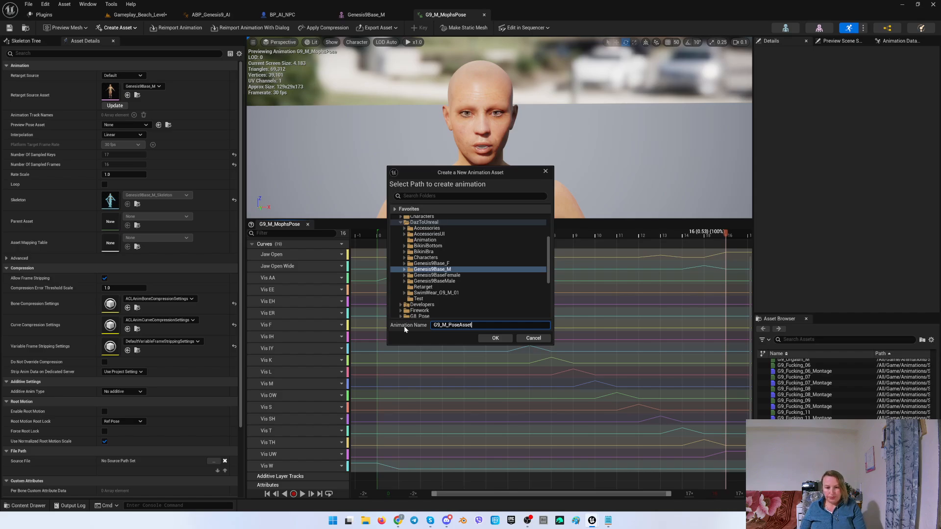
pyautogui.click(496, 338)
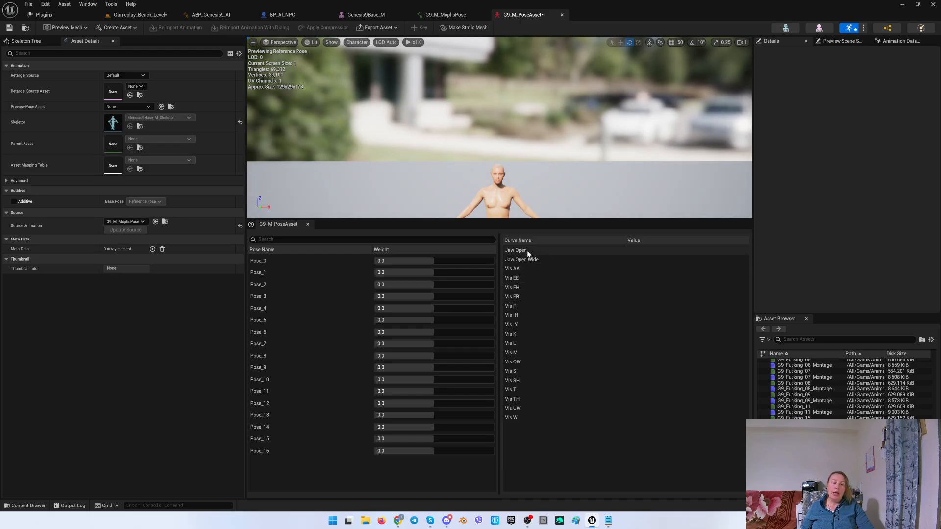
# Step through Pose_0 to Pose_16 in the pose asset to examine each pose's curve values.
pyautogui.click(520, 418)
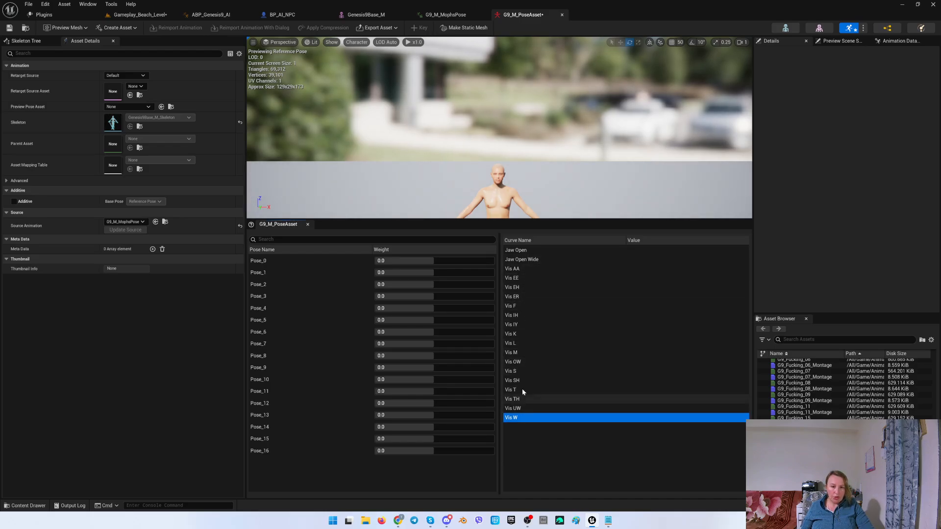
pyautogui.scroll(6, 523, 189)
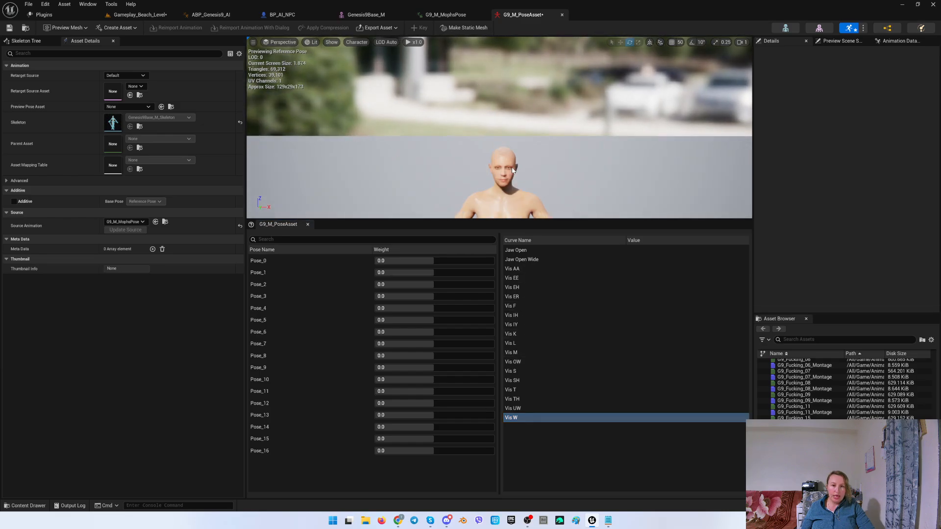
pyautogui.scroll(-2, 513, 171)
pyautogui.click(257, 261)
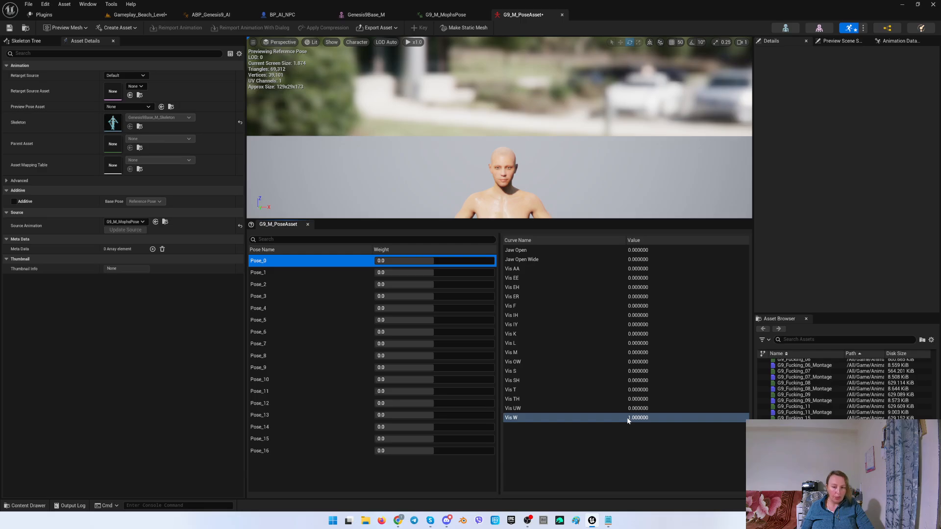
pyautogui.click(269, 273)
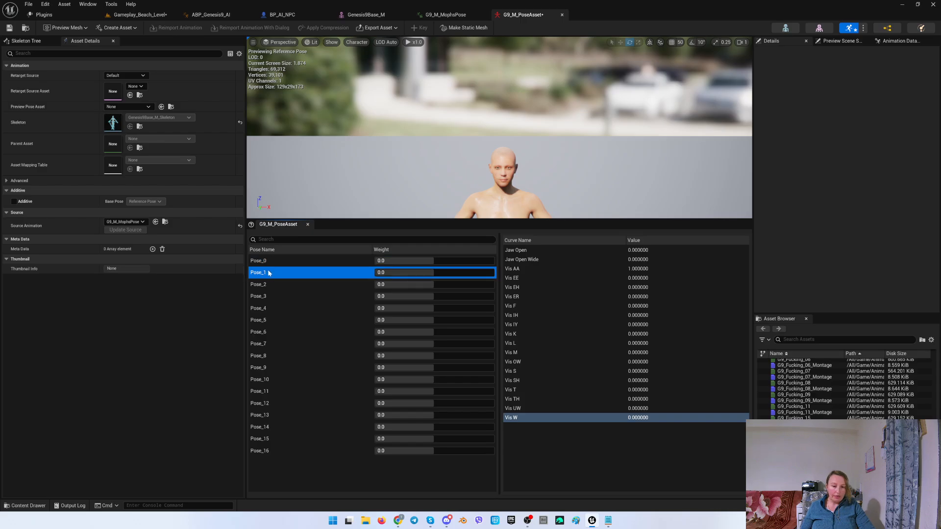
pyautogui.press('Down')
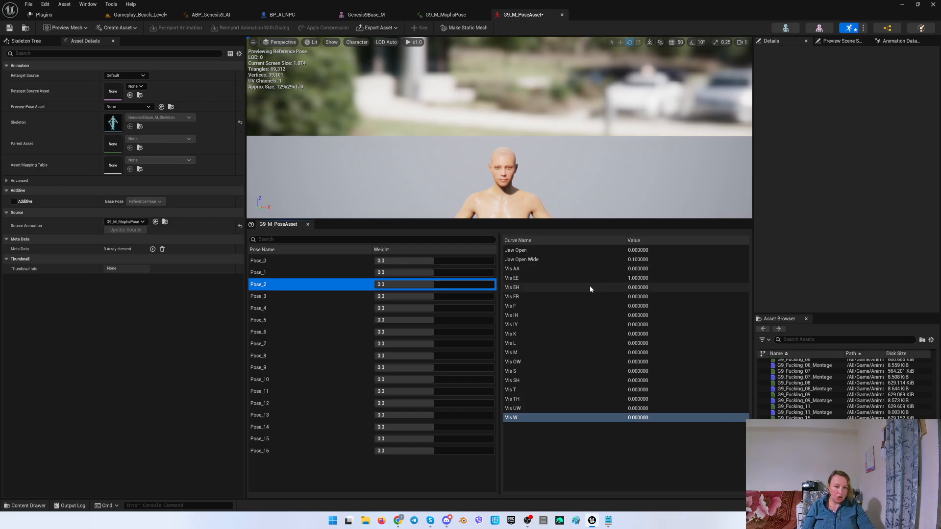
pyautogui.press('Down')
pyautogui.press('Down')
pyautogui.press('Down')
pyautogui.press('Down')
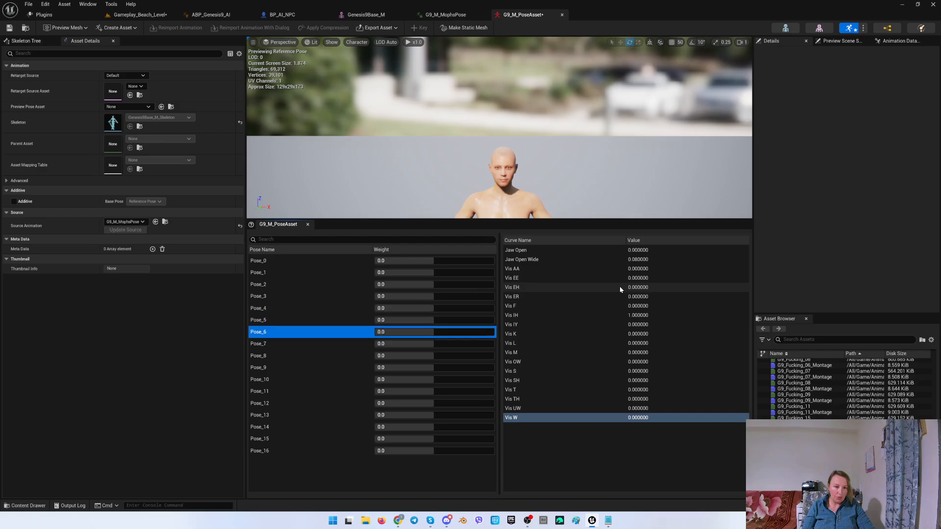
pyautogui.press('Down')
pyautogui.press('Down')
pyautogui.press('Down')
pyautogui.press('Down')
pyautogui.press('Down')
pyautogui.press('Down')
pyautogui.press('Down')
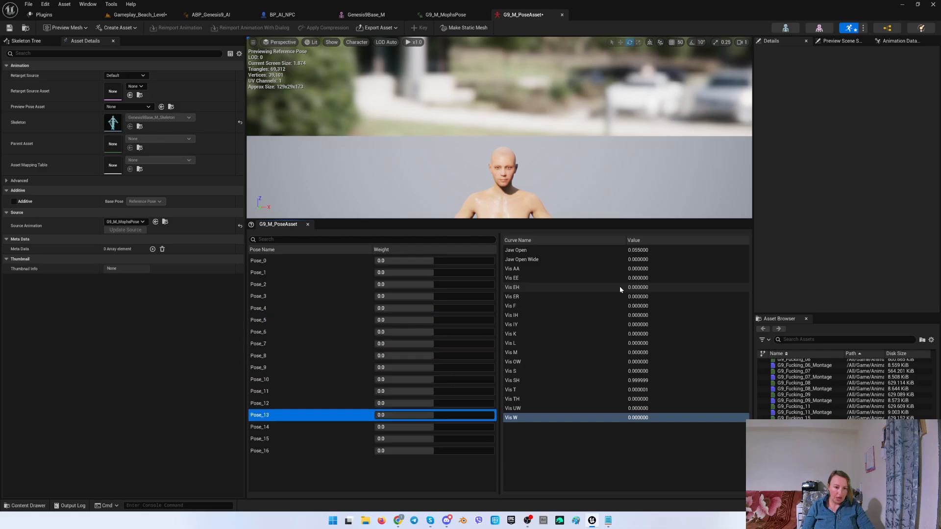
pyautogui.press('Down')
pyautogui.press('Down')
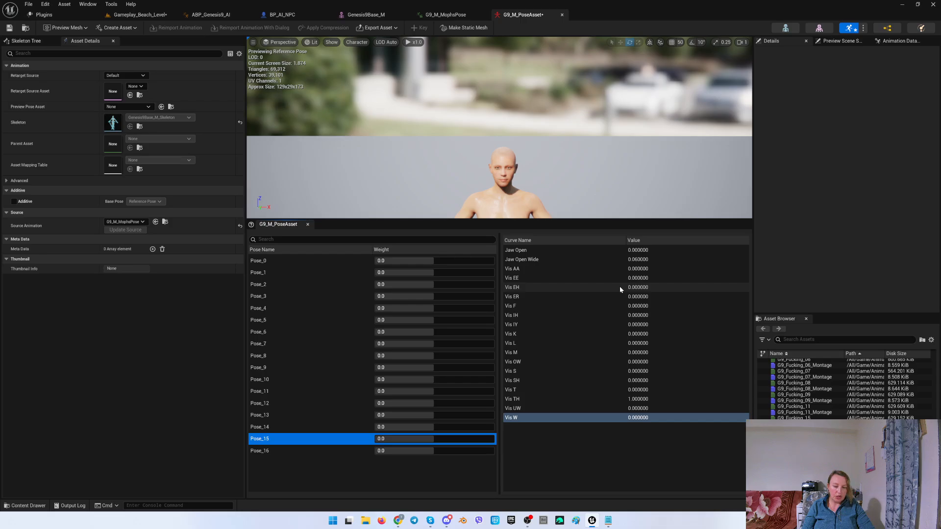
pyautogui.press('Down')
pyautogui.rightClick(289, 473)
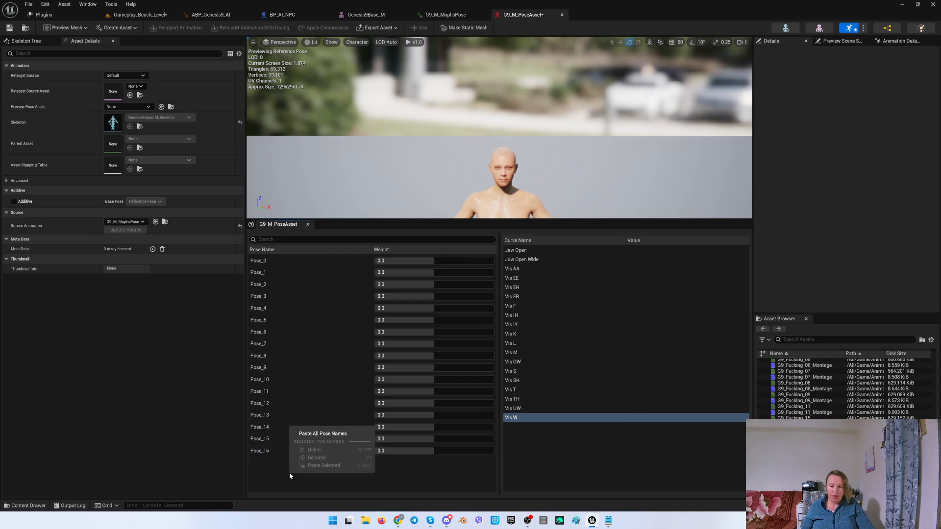
pyautogui.click(119, 28)
pyautogui.moveTo(129, 57)
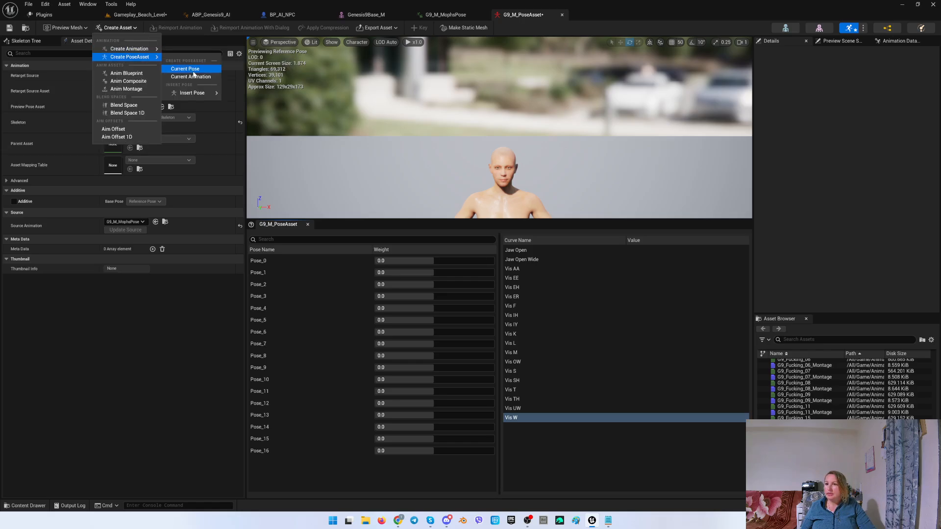
pyautogui.moveTo(195, 94)
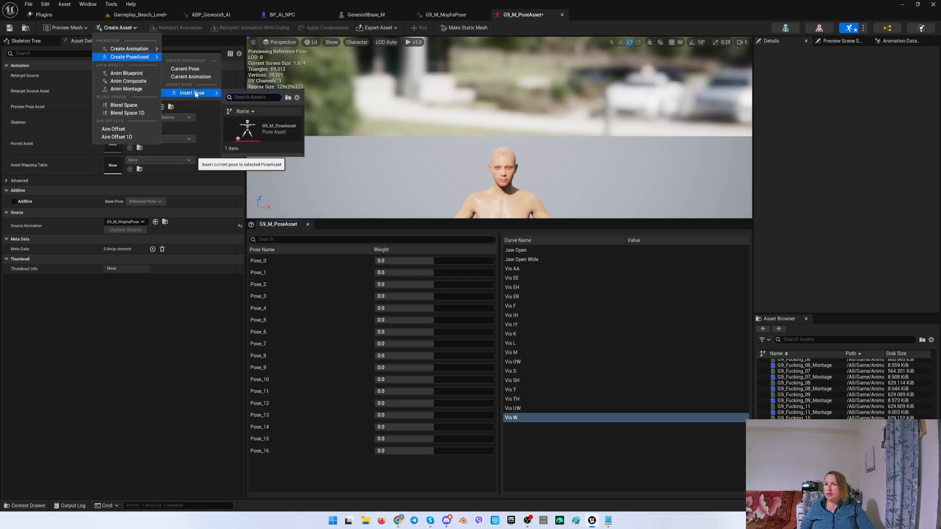
pyautogui.click(366, 14)
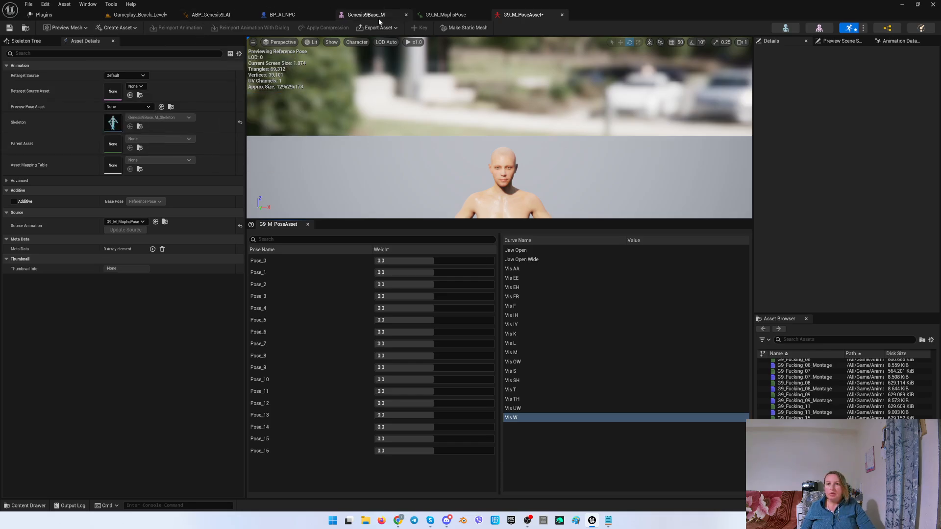
pyautogui.click(118, 28)
pyautogui.moveTo(137, 58)
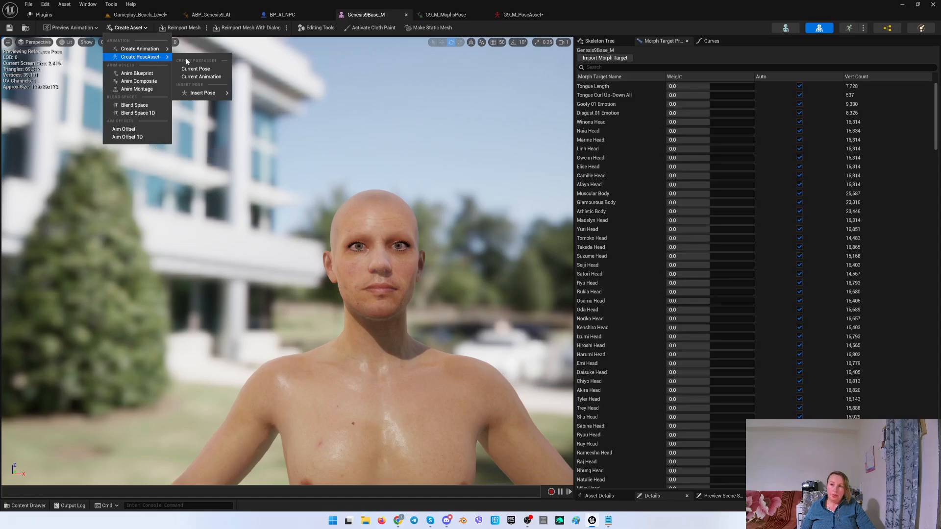
pyautogui.click(209, 71)
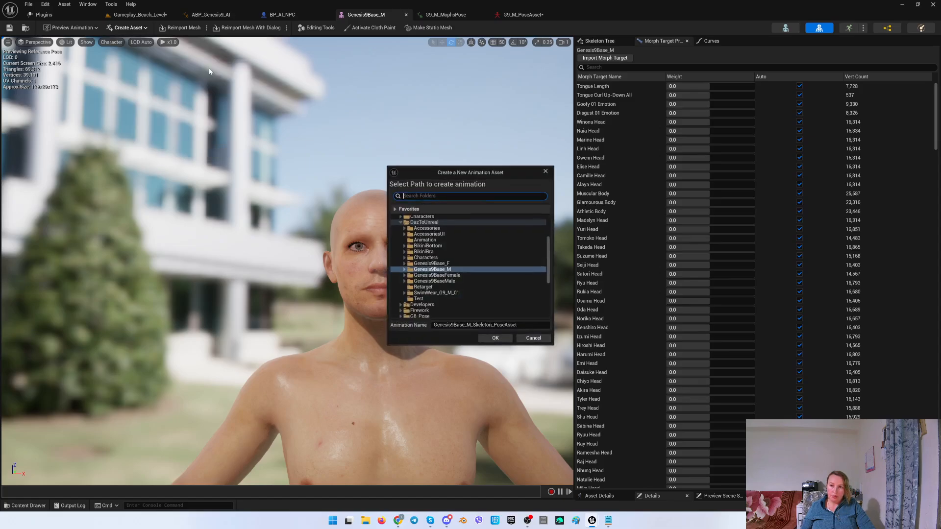
pyautogui.press('Escape')
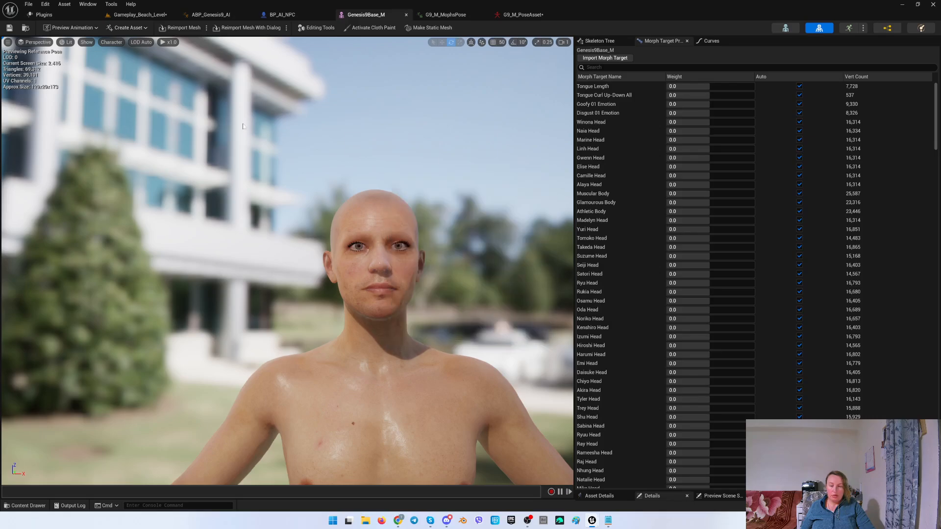
# Insert the mesh's current reference pose into G9_M_PoseAsset as an extra pose.
pyautogui.click(129, 28)
pyautogui.moveTo(197, 93)
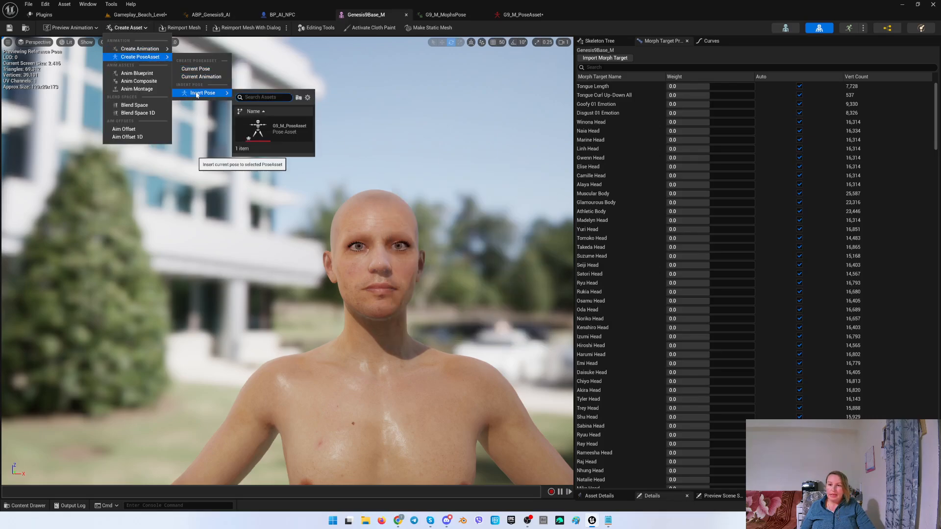
pyautogui.click(288, 130)
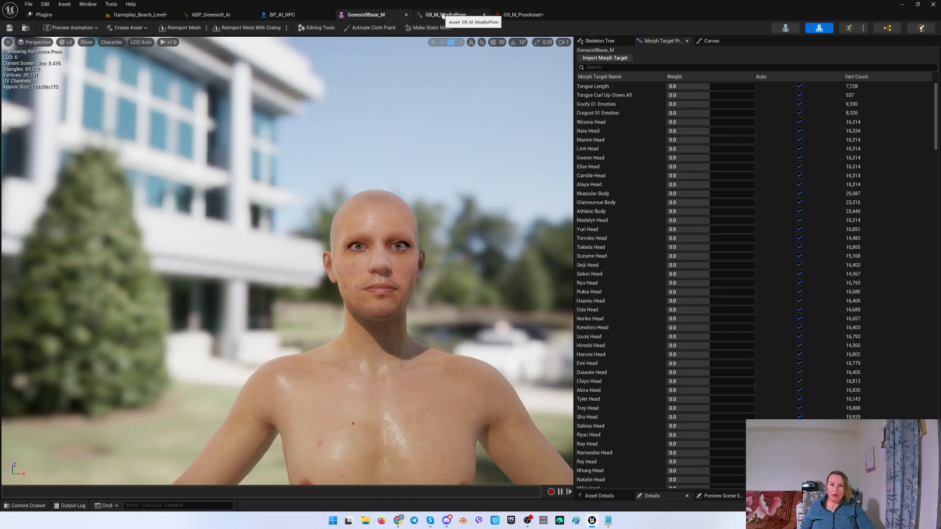
pyautogui.click(521, 14)
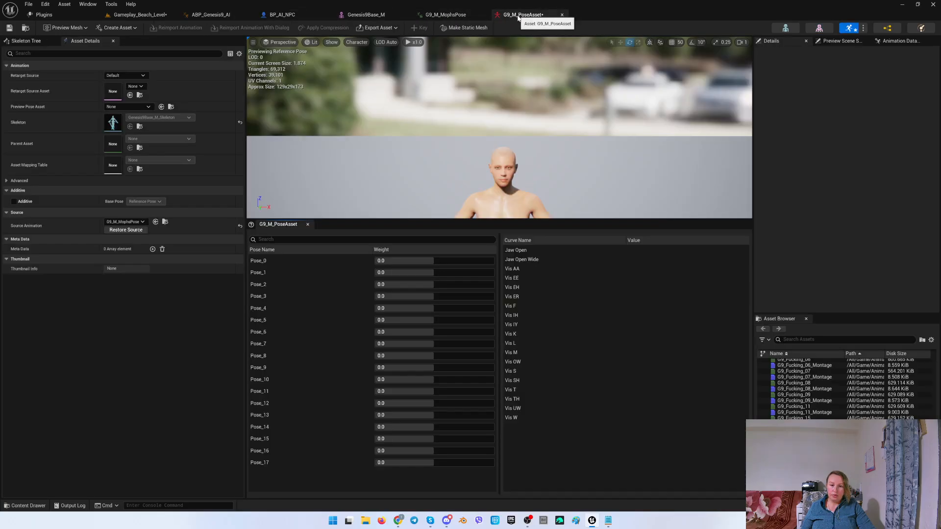
# Select Pose_17 and consult the viseme name list in TTS_Letters.txt.
pyautogui.click(268, 464)
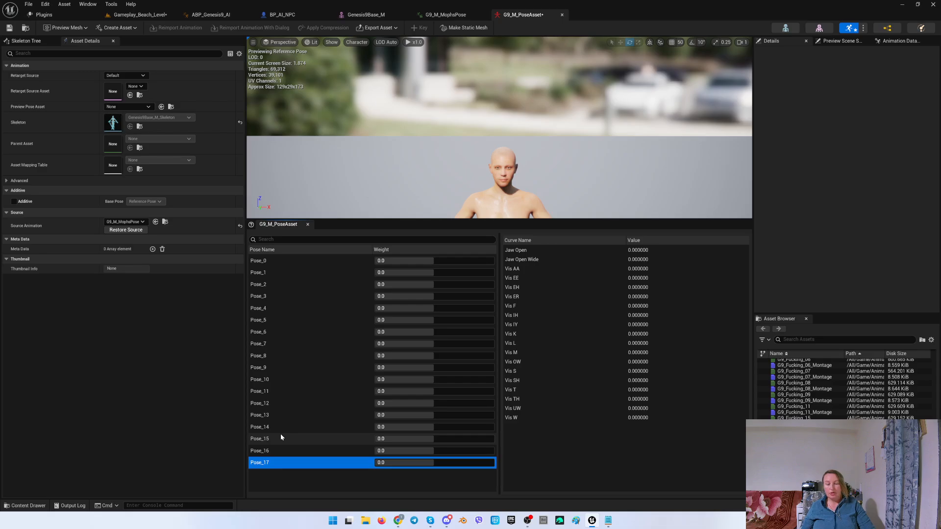
pyautogui.click(608, 520)
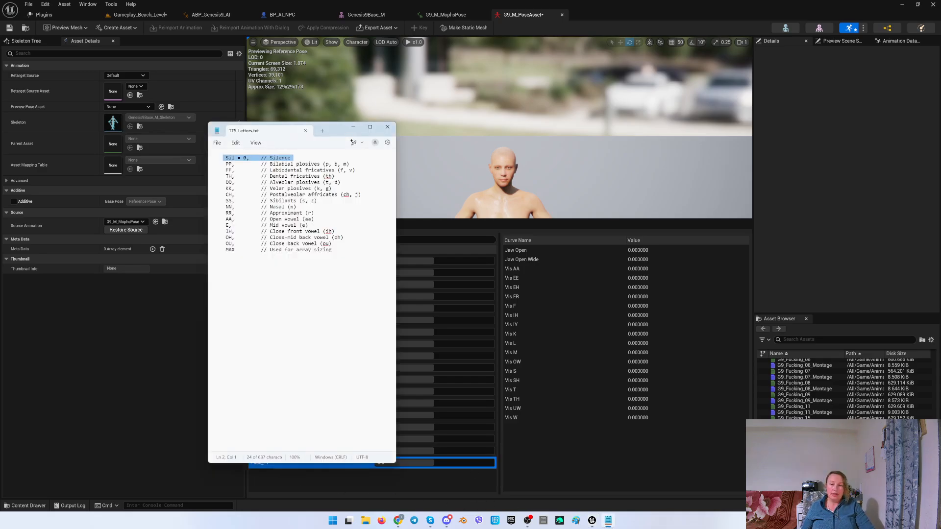
pyautogui.click(386, 86)
# Insert the mesh's current pose into G9_M_PoseAsset once more.
pyautogui.click(369, 15)
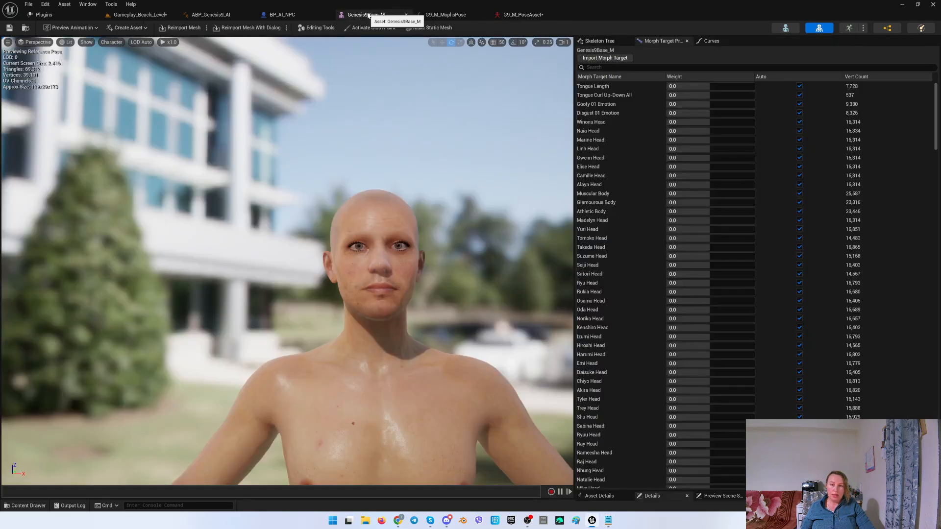
pyautogui.click(128, 28)
pyautogui.moveTo(147, 59)
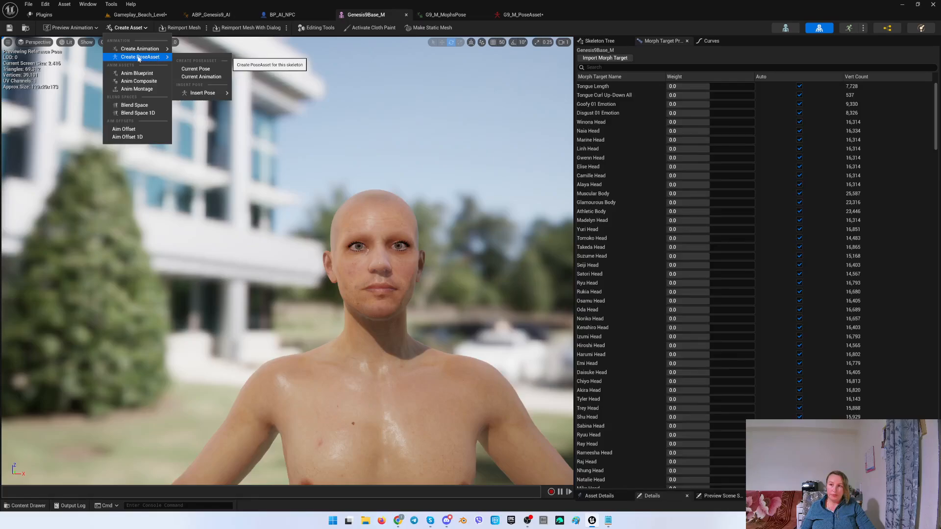
pyautogui.moveTo(201, 95)
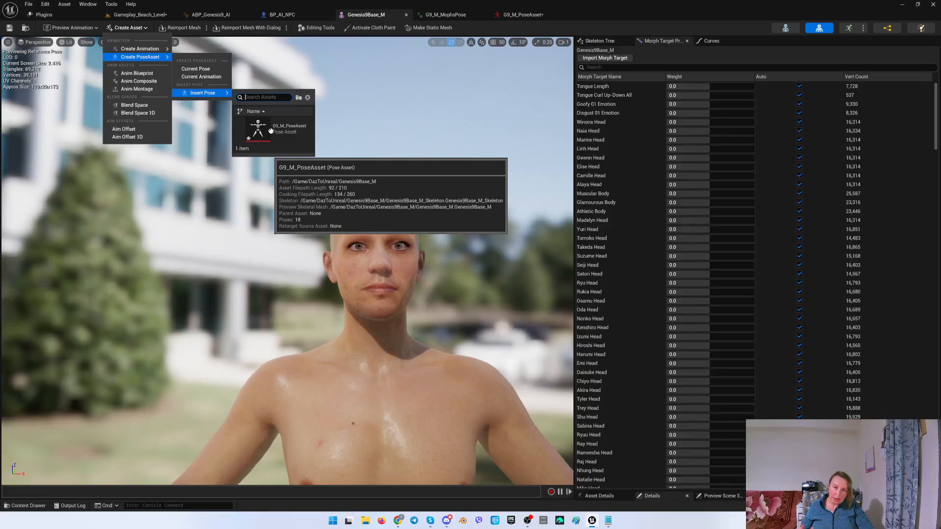
pyautogui.click(271, 130)
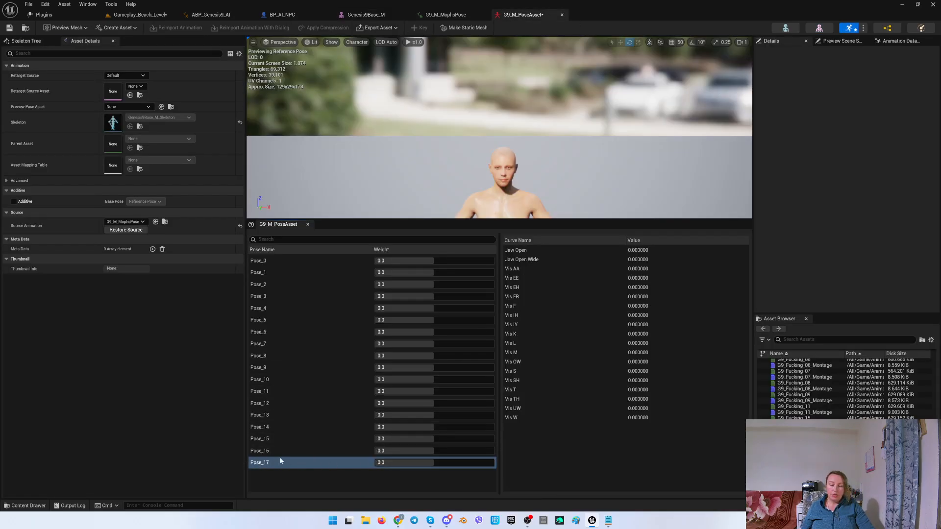
# Rename Pose_17 to Sil, following the silence entry in TTS_Letters.txt.
pyautogui.click(607, 521)
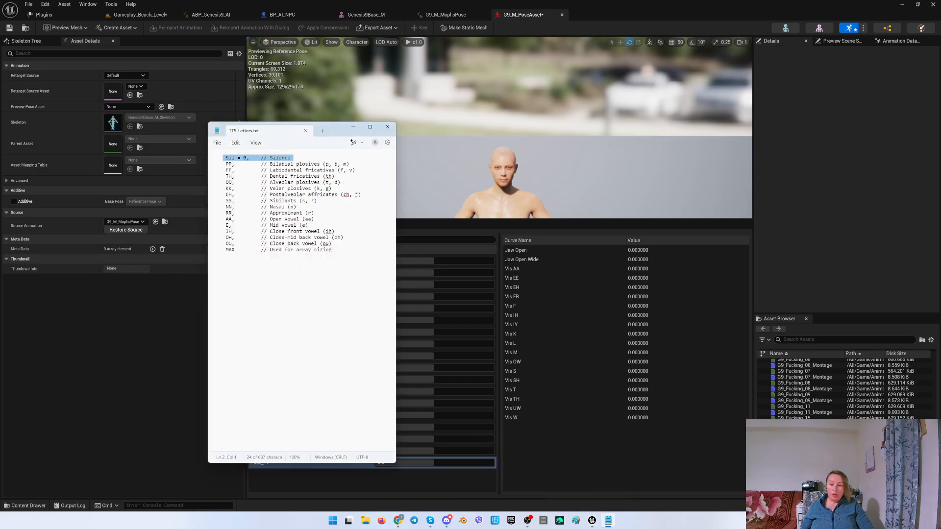
pyautogui.moveTo(225, 157); pyautogui.dragTo(235, 158)
pyautogui.click(341, 469)
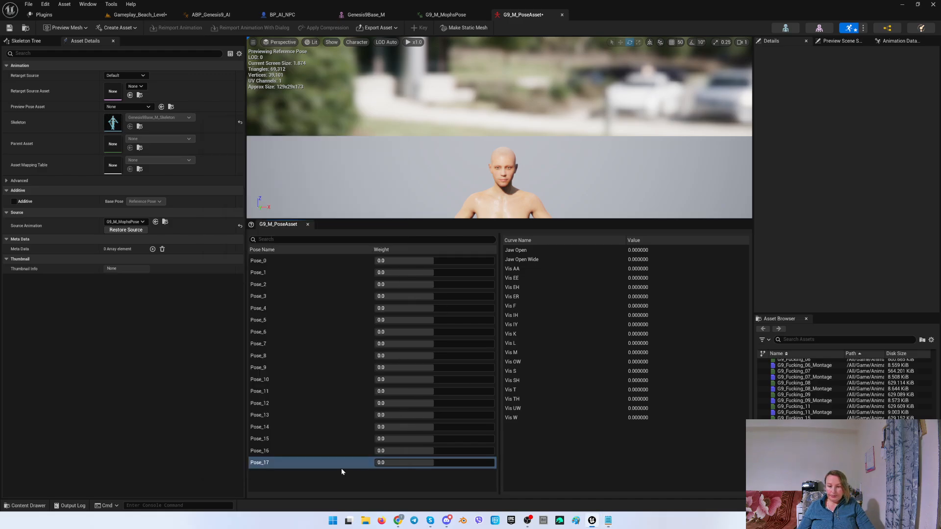
pyautogui.rightClick(267, 465)
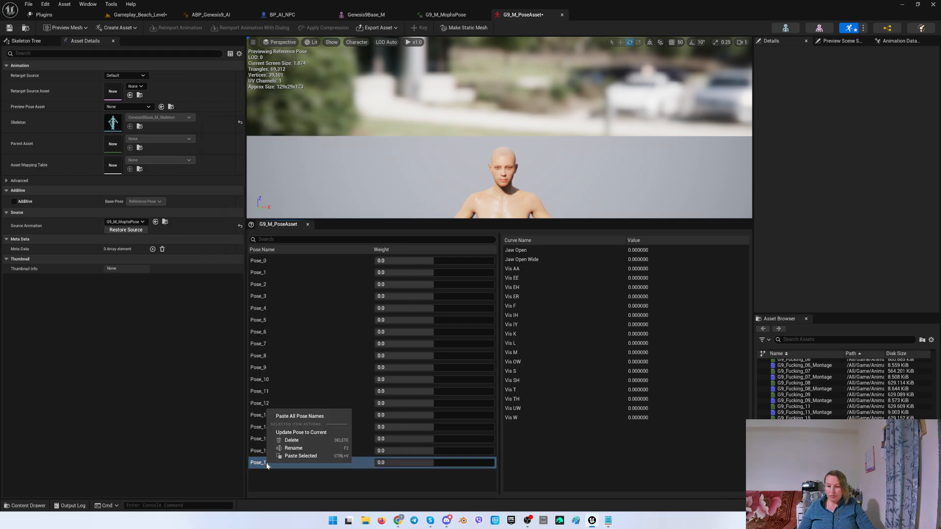
pyautogui.click(294, 448)
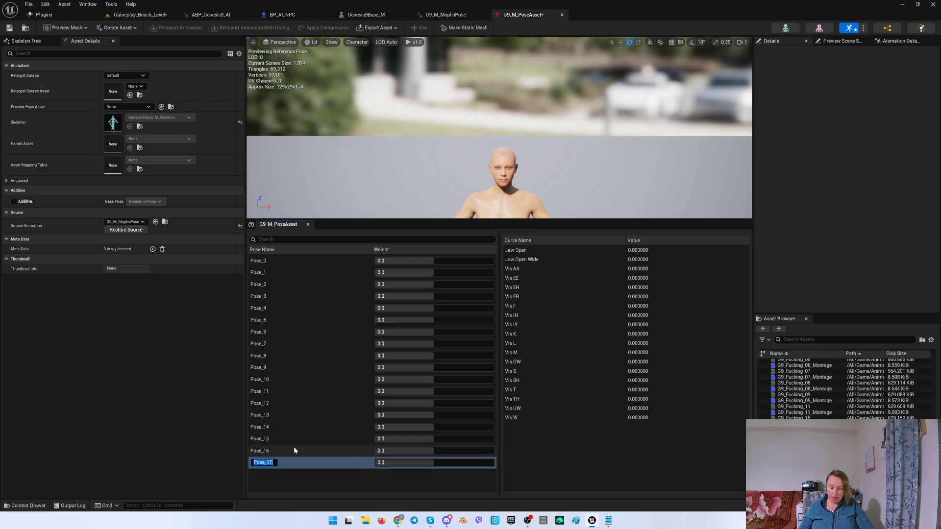
pyautogui.write('Sil')
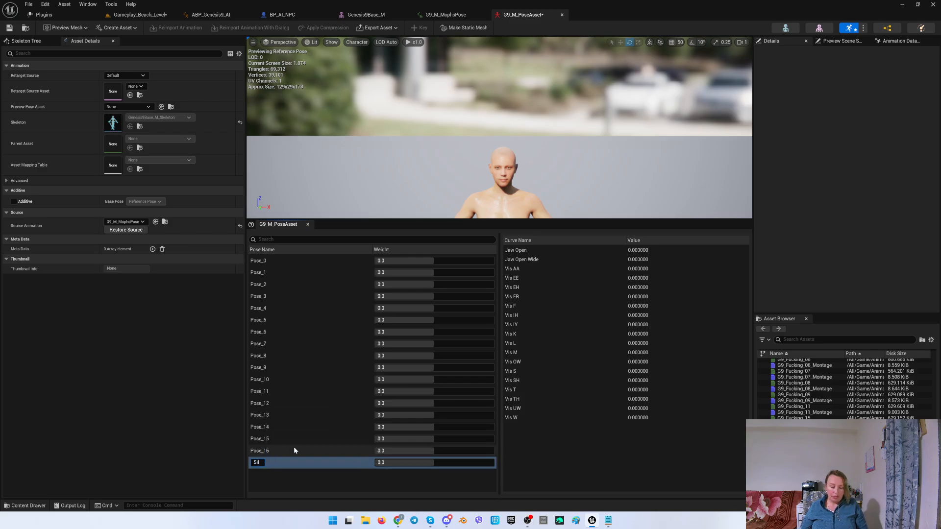
pyautogui.press('Return')
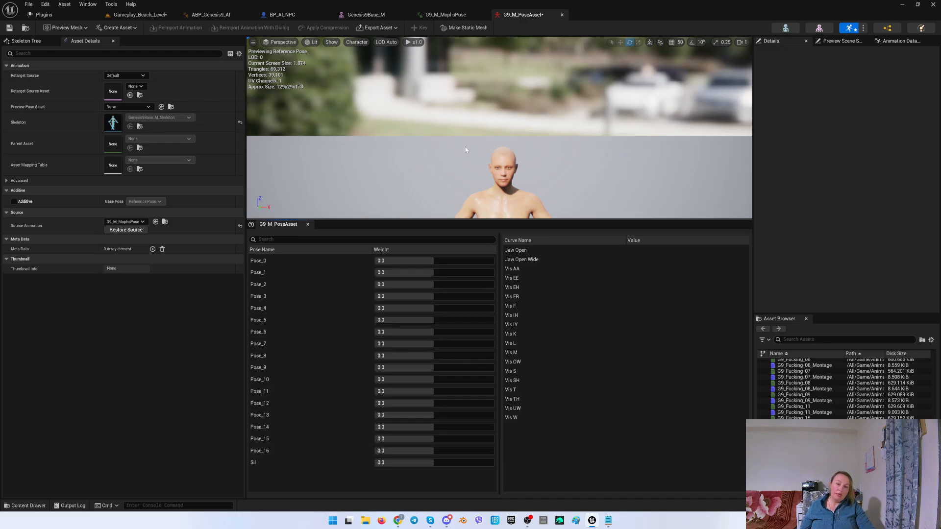
pyautogui.moveTo(444, 164); pyautogui.dragTo(451, 174, button='right')
pyautogui.press('w')
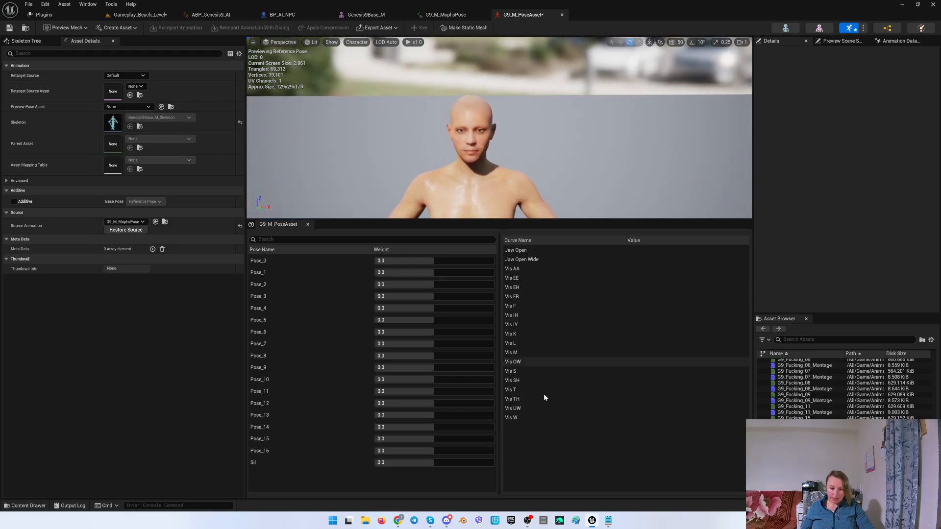
pyautogui.click(608, 521)
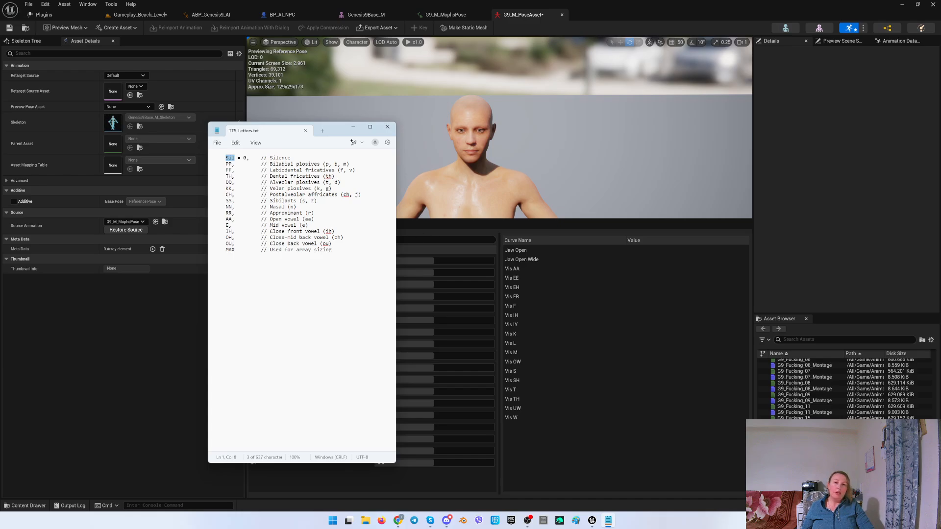
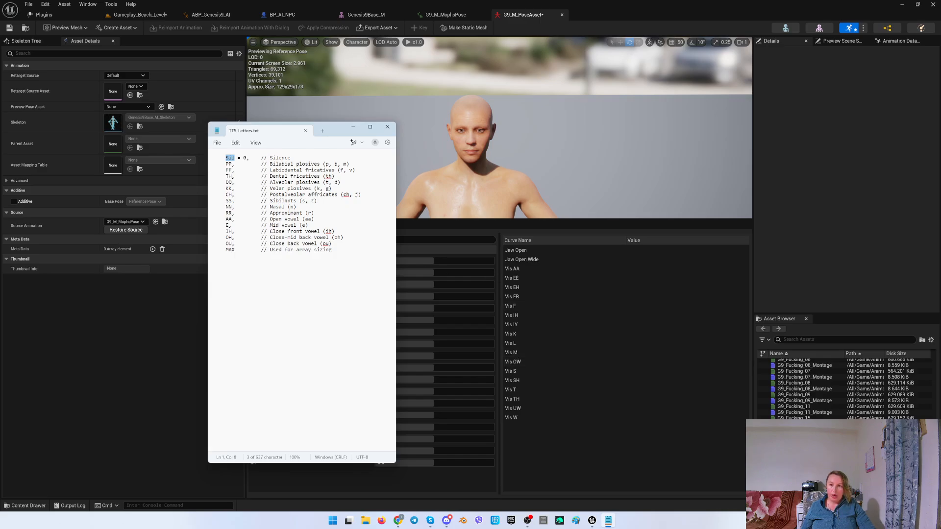
# Look up PP in the viseme list, find the pose driving the Vis M curve, and rename Pose_10 to PP.
pyautogui.moveTo(226, 164); pyautogui.dragTo(232, 164)
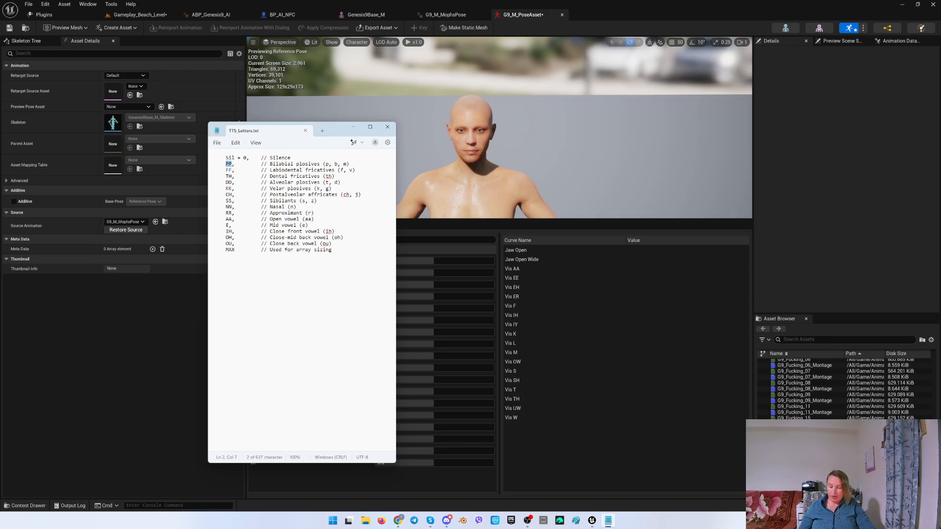
pyautogui.click(549, 454)
pyautogui.click(274, 260)
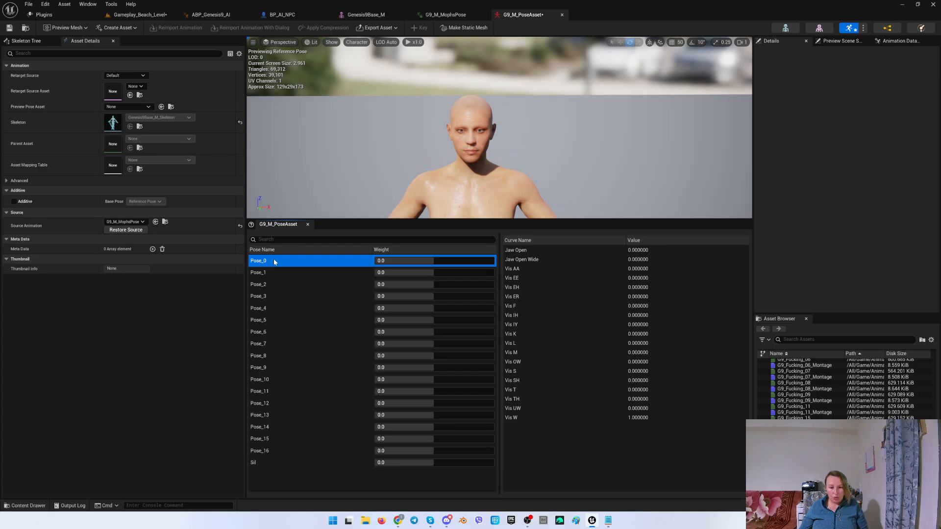
pyautogui.press('Down')
pyautogui.press('Down')
pyautogui.press('Down')
pyautogui.press('Down')
pyautogui.press('Down')
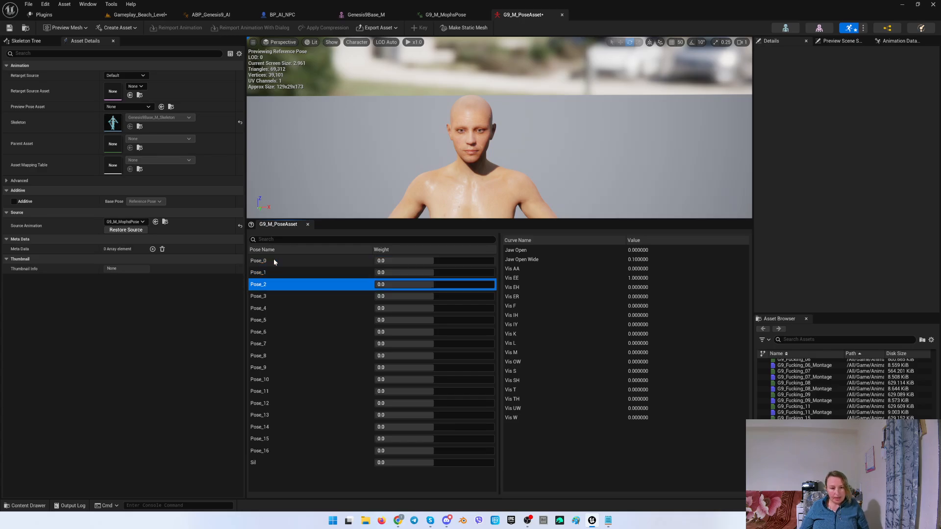
pyautogui.press('Down')
pyautogui.press('Down')
pyautogui.press('Down')
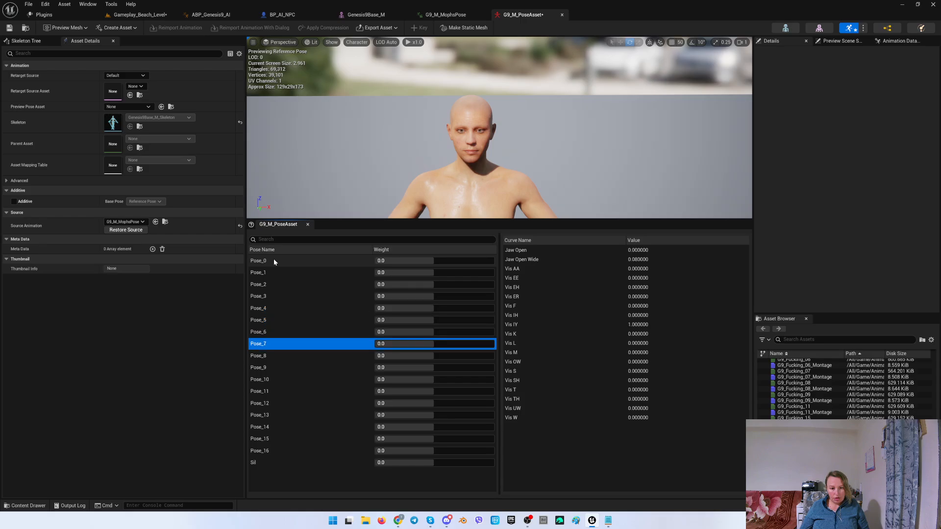
pyautogui.press('Down')
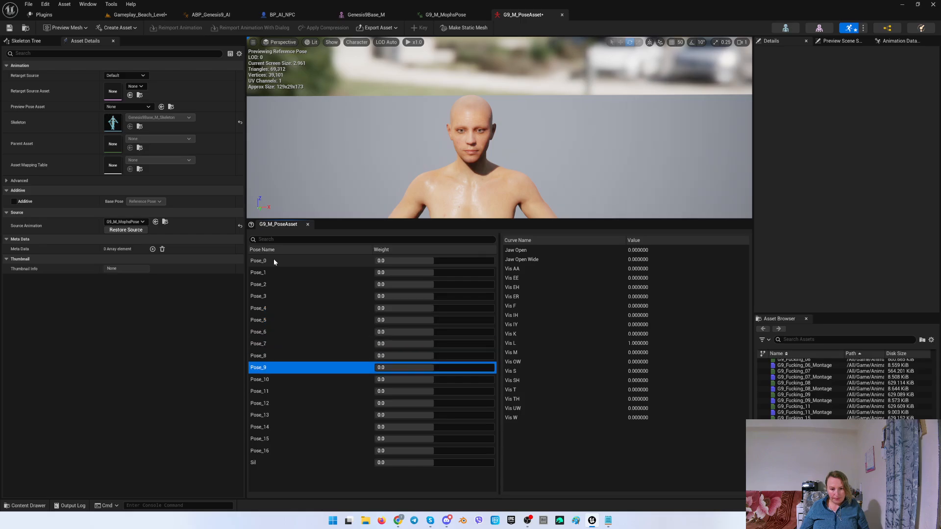
pyautogui.press('Down')
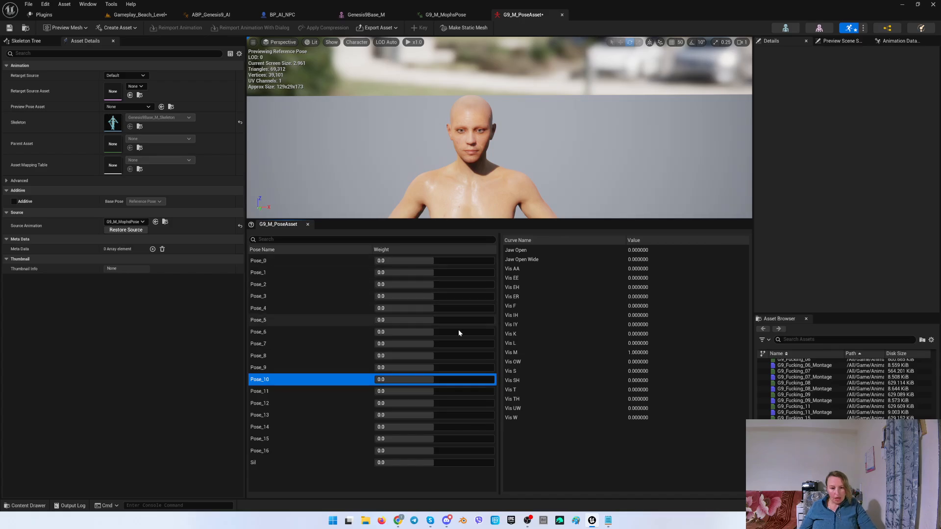
pyautogui.rightClick(255, 381)
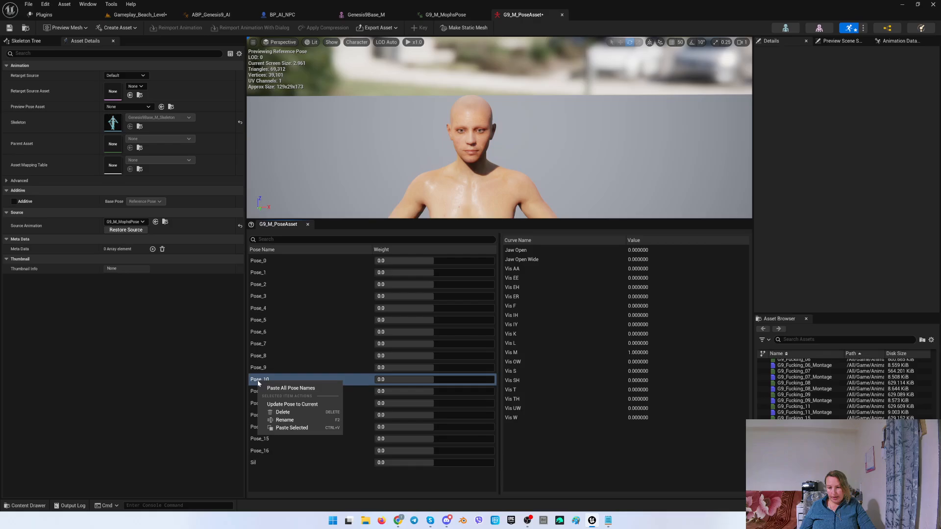
pyautogui.click(296, 420)
pyautogui.write('PP')
pyautogui.press('Return')
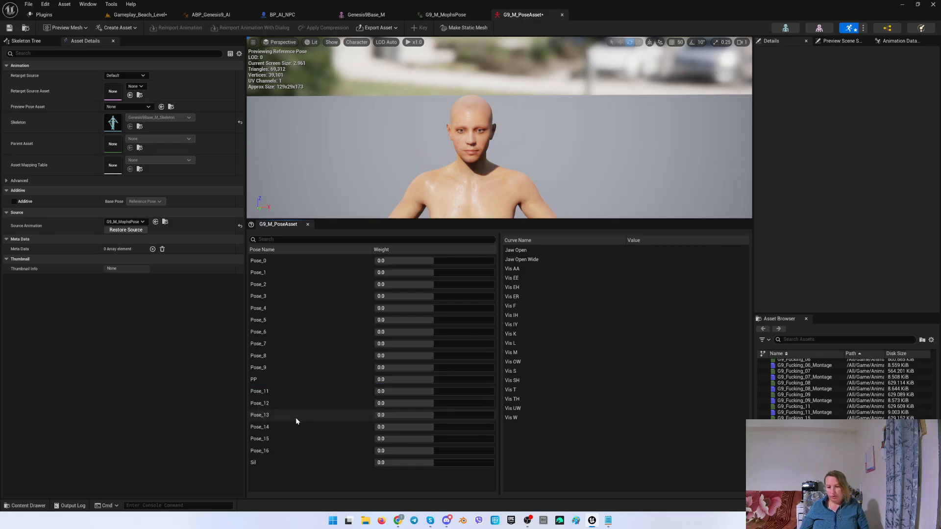
# Look up FF in the viseme list and rename Pose_5, the pose driving Vis F, to FF.
pyautogui.click(607, 520)
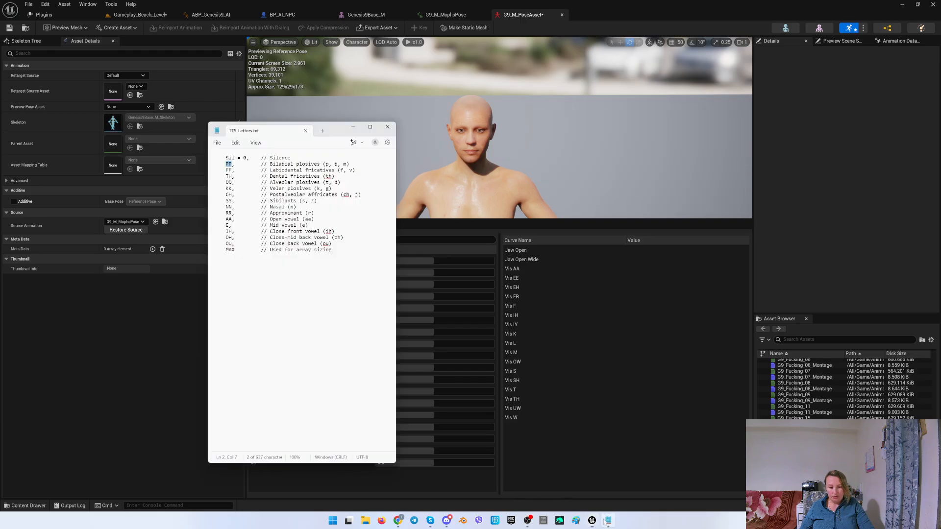
pyautogui.doubleClick(228, 170)
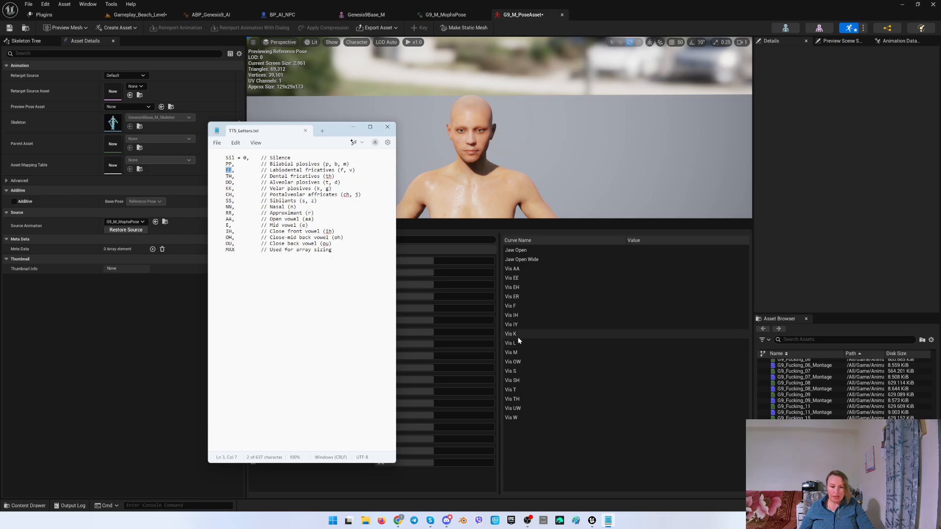
pyautogui.click(596, 4)
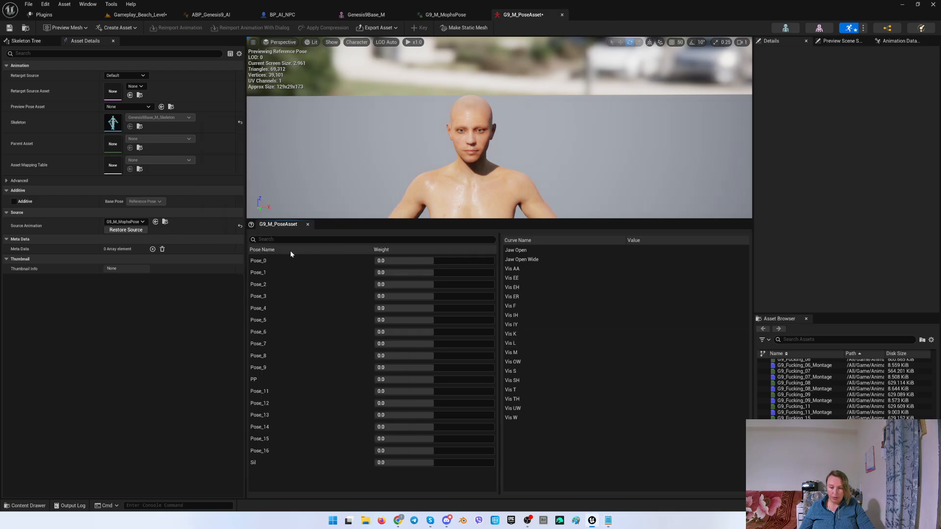
pyautogui.click(267, 273)
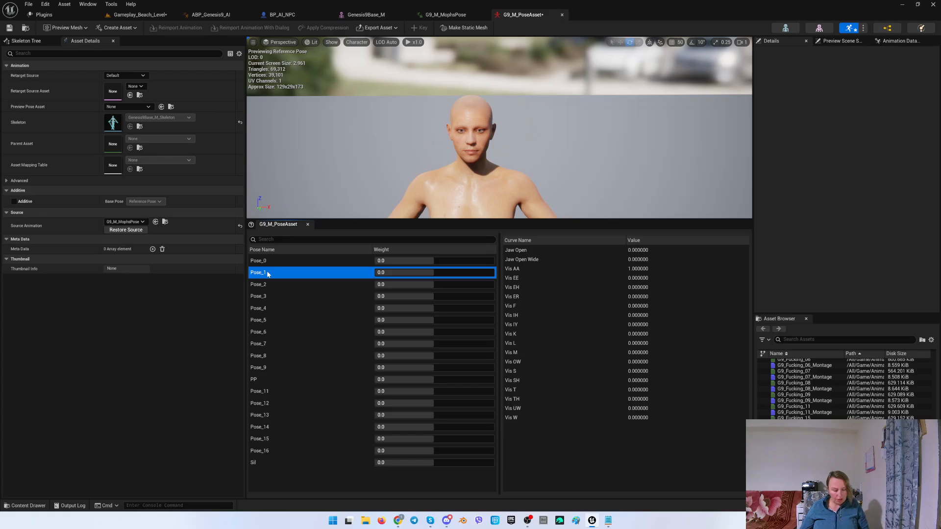
pyautogui.press('Down')
pyautogui.press('Down')
pyautogui.press('Down')
pyautogui.press('Down')
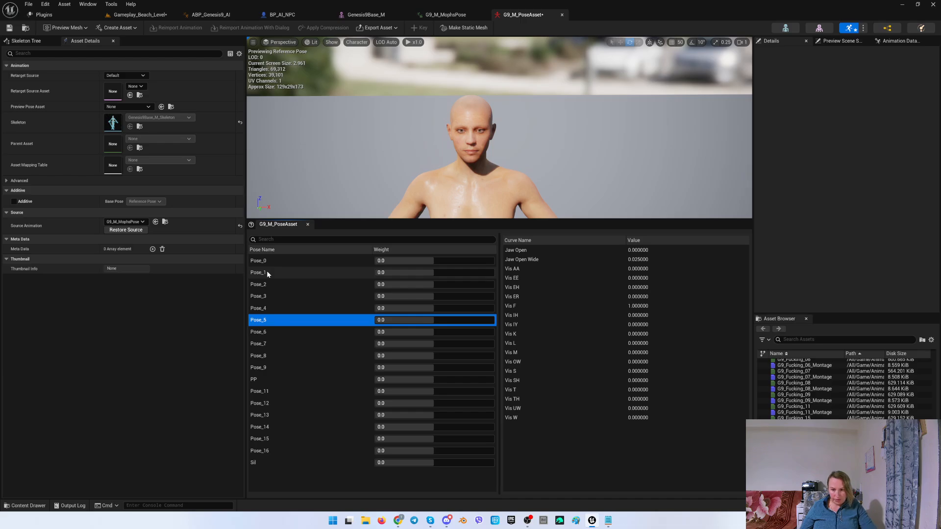
pyautogui.rightClick(262, 320)
pyautogui.click(284, 358)
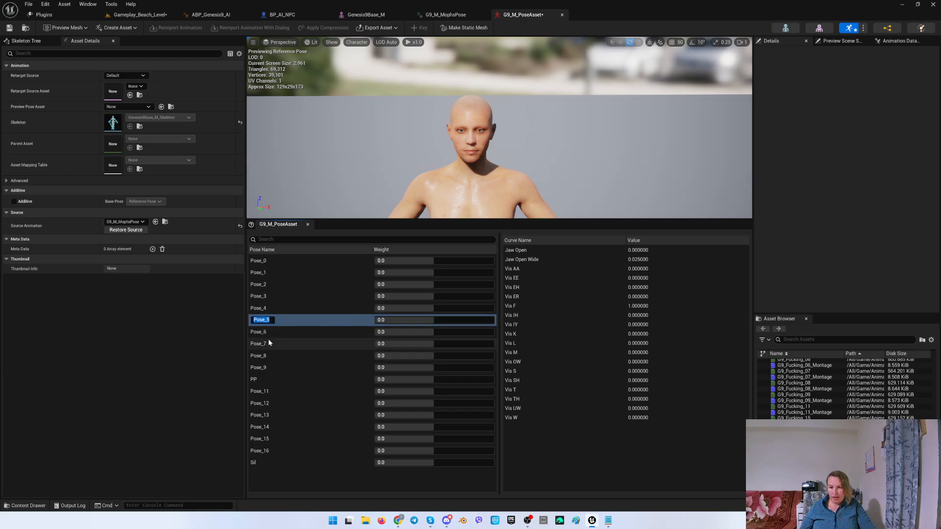
pyautogui.write('FF')
pyautogui.press('Return')
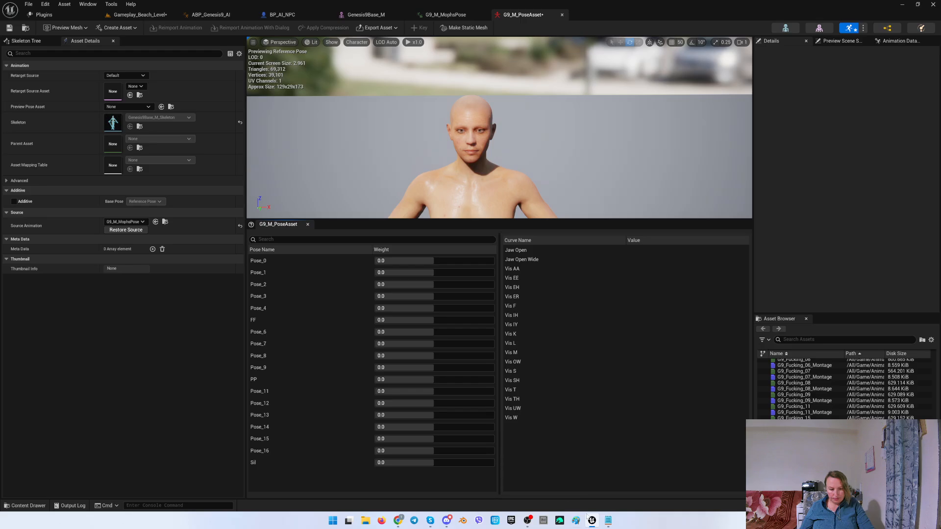
# Look up TH in the viseme list and rename Pose_15, the pose driving Vis TH, to TH.
pyautogui.click(608, 521)
pyautogui.moveTo(226, 176); pyautogui.dragTo(232, 176)
pyautogui.click(565, 315)
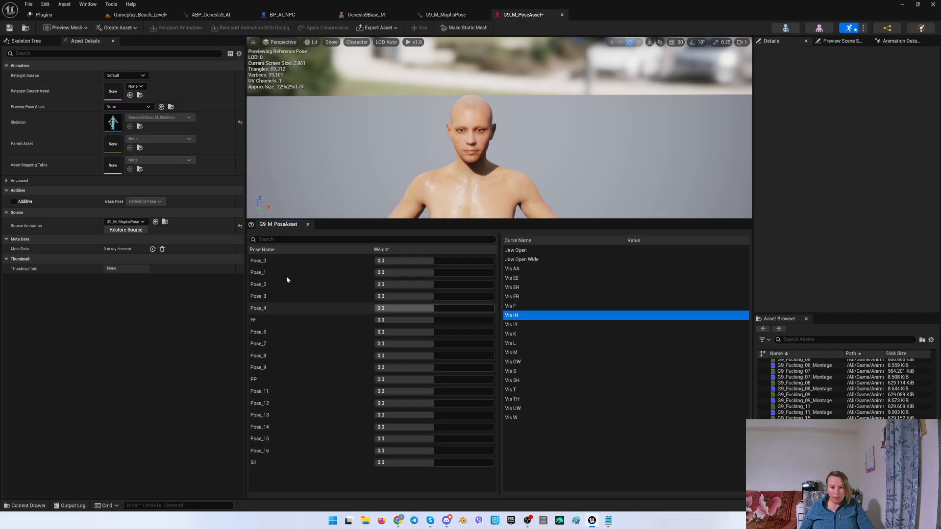
pyautogui.click(266, 260)
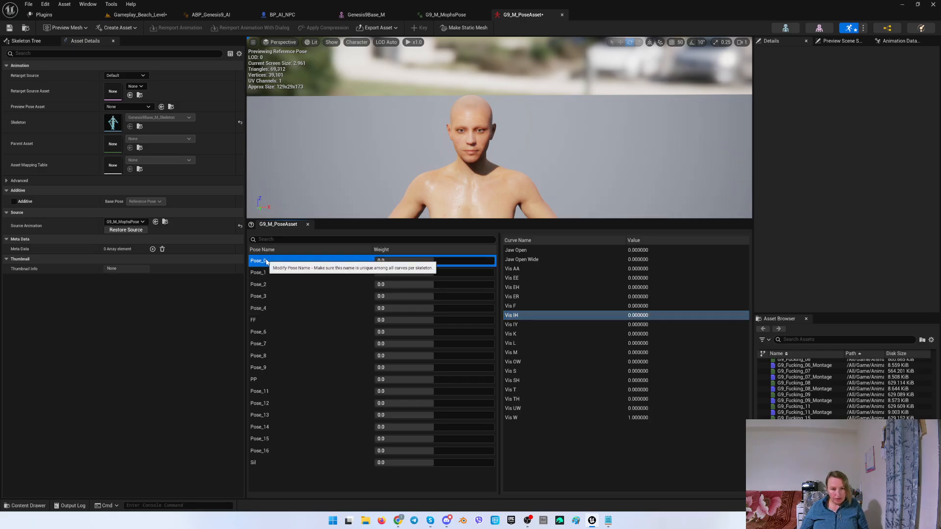
pyautogui.press('Down')
pyautogui.press('Down')
pyautogui.press('Down')
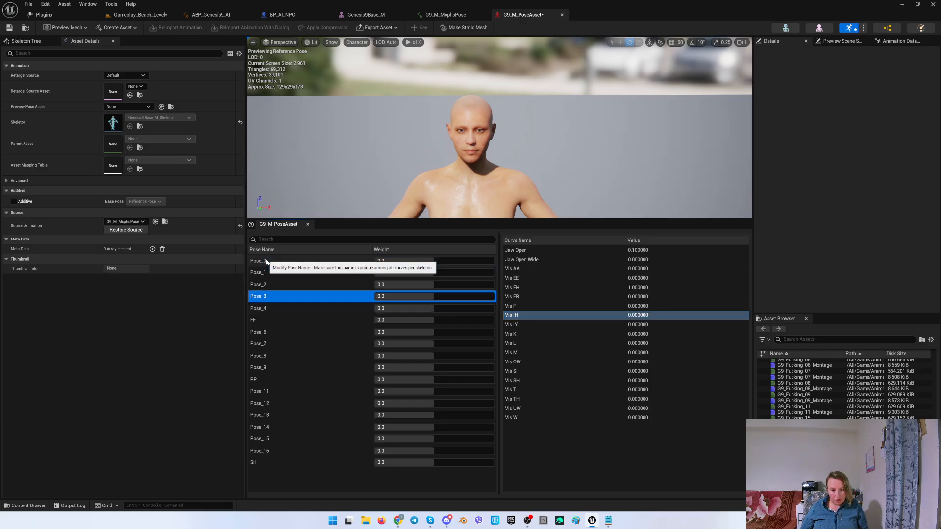
pyautogui.press('Down')
pyautogui.press('Down')
pyautogui.press('Down')
pyautogui.press('Down')
pyautogui.press('Down')
pyautogui.press('Down')
pyautogui.press('Down')
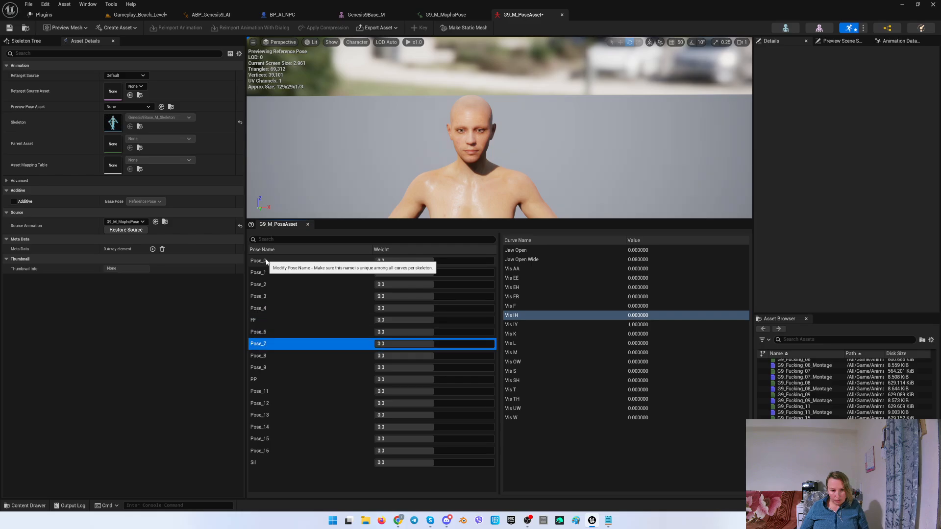
pyautogui.press('Down')
pyautogui.press('Down')
pyautogui.press('Down')
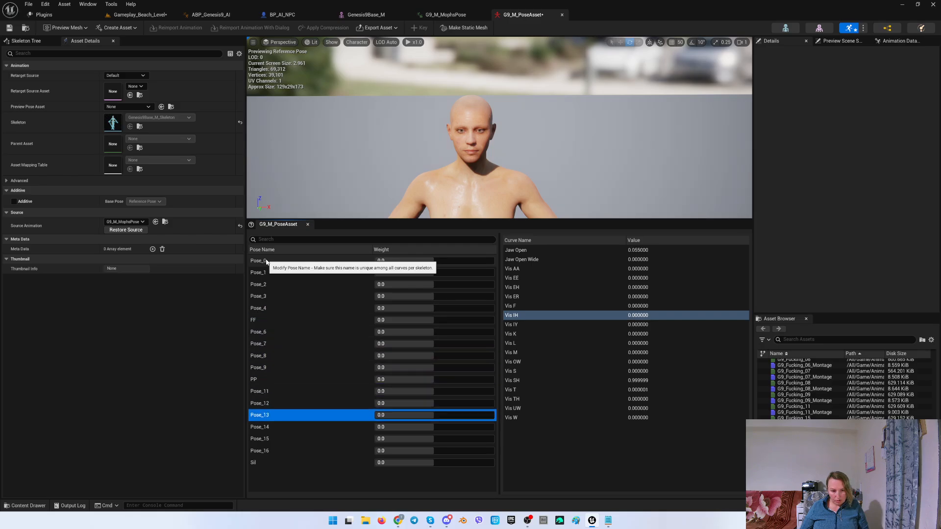
pyautogui.press('Down')
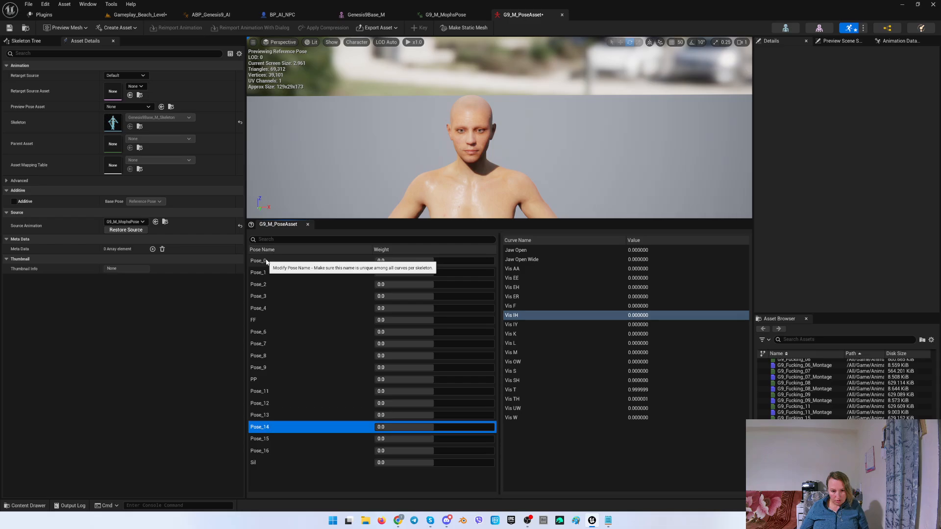
pyautogui.press('Down')
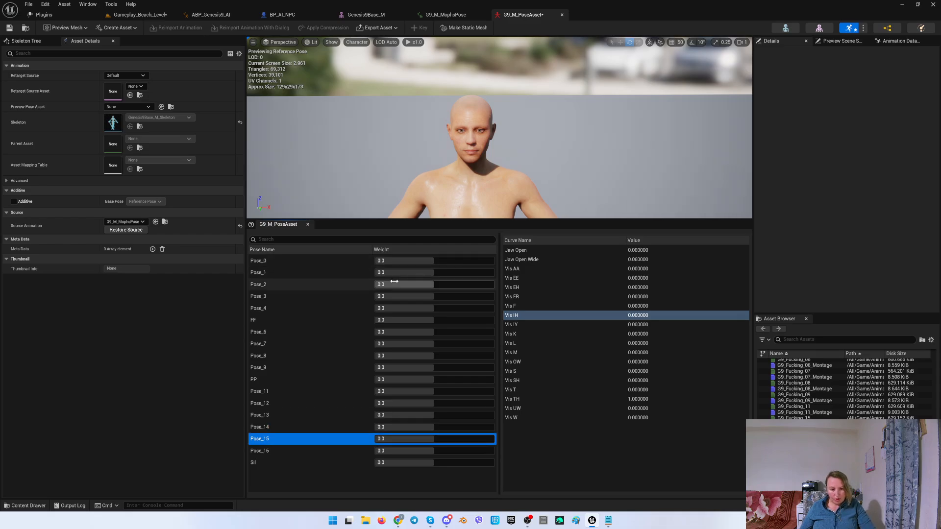
pyautogui.rightClick(283, 440)
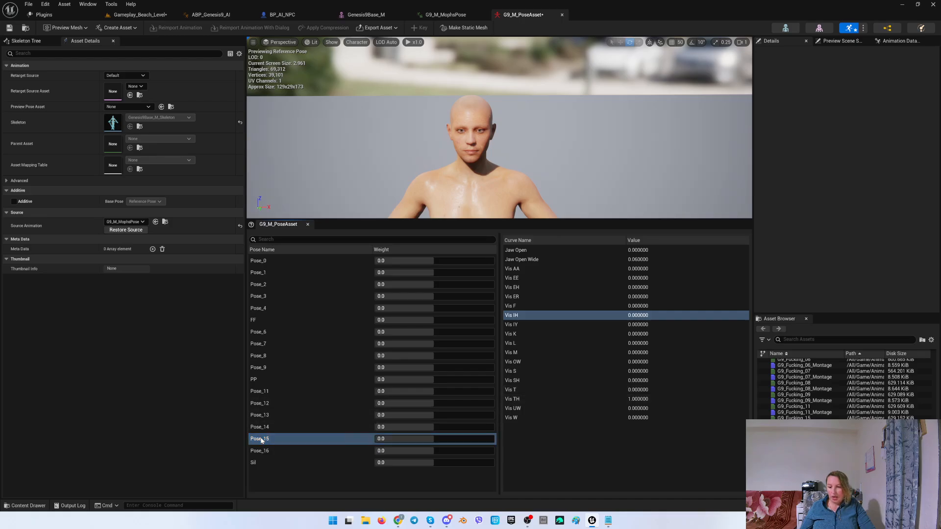
pyautogui.click(292, 477)
pyautogui.write('TH')
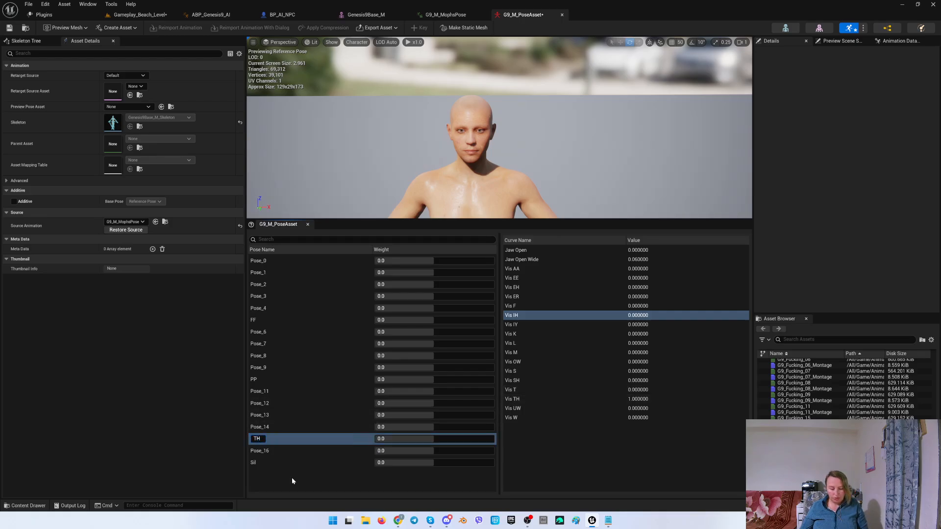
pyautogui.press('Return')
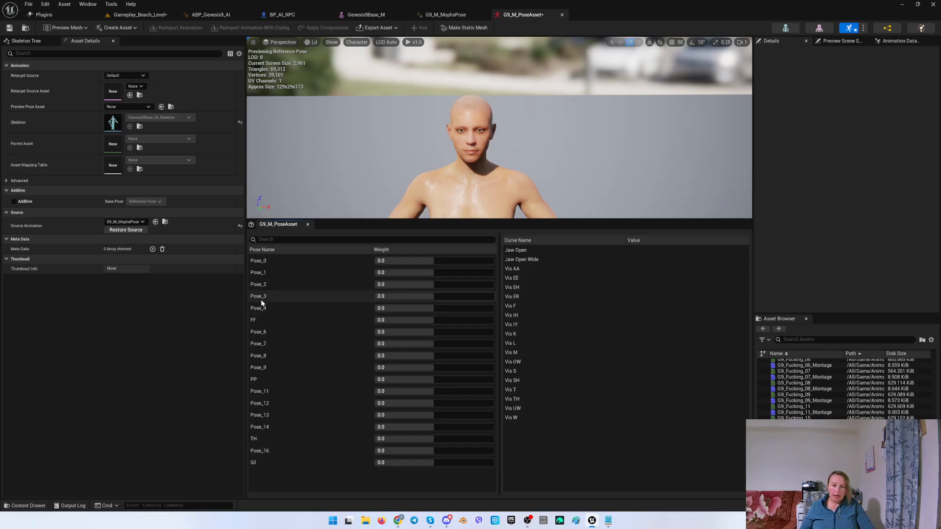
# Look up DD in the viseme list and step through the poses to find the one driving the Vis T curve.
pyautogui.click(608, 521)
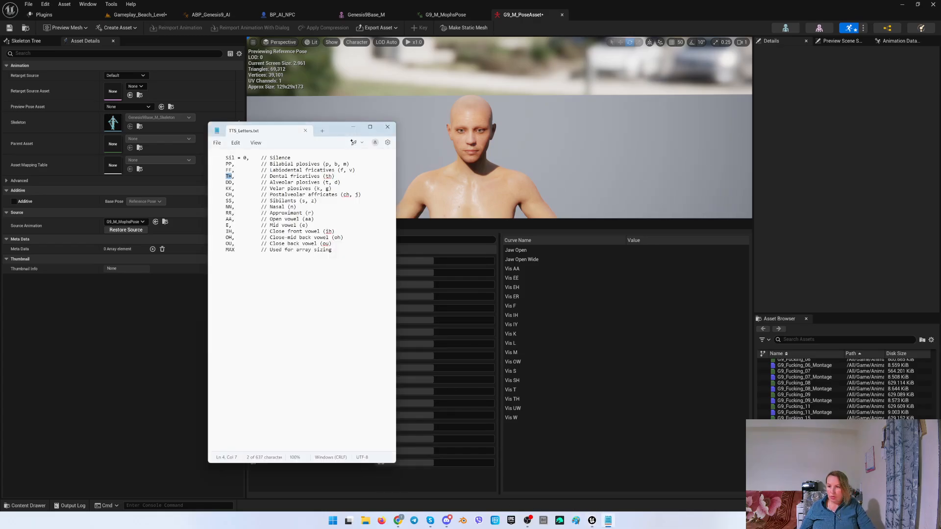
pyautogui.moveTo(225, 182); pyautogui.dragTo(228, 182)
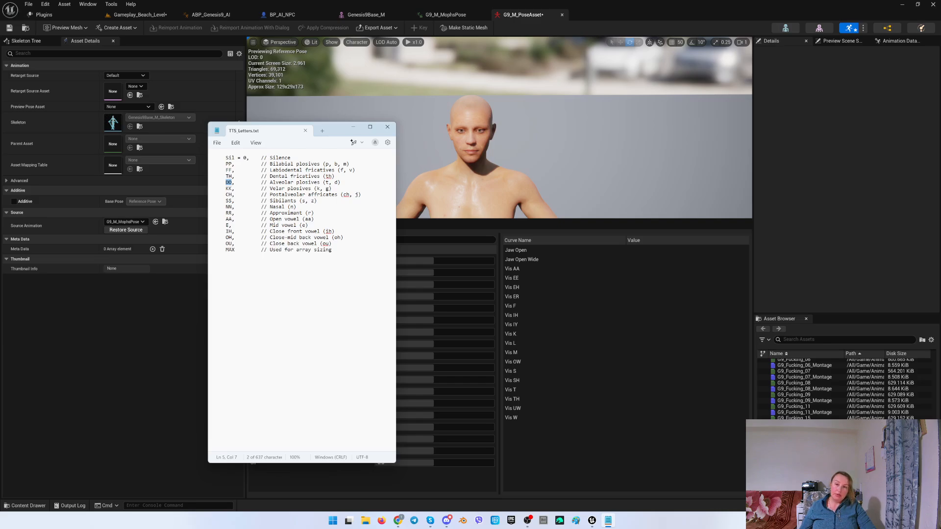
pyautogui.click(565, 463)
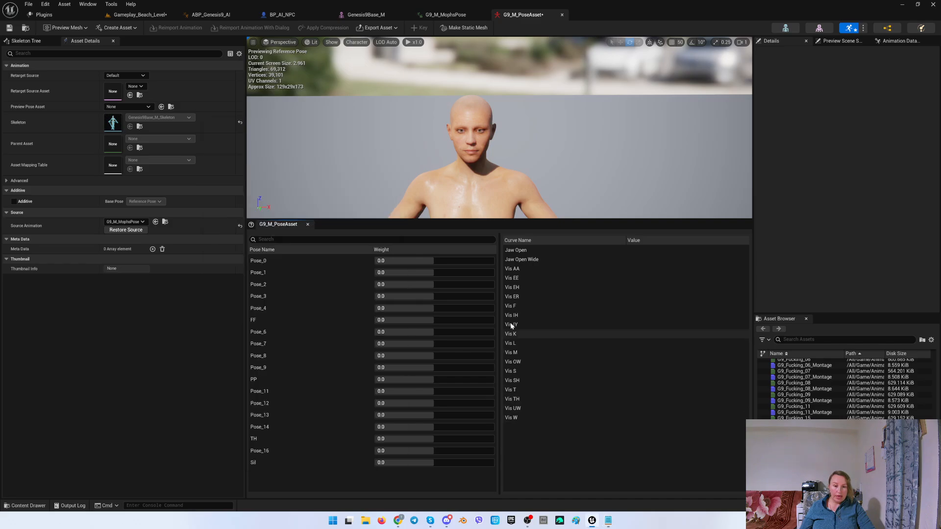
pyautogui.click(513, 389)
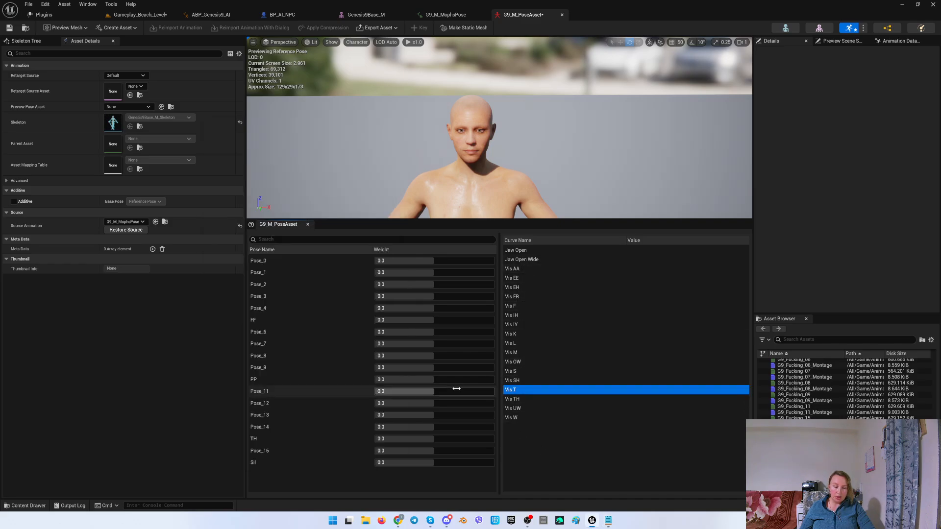
pyautogui.click(271, 264)
pyautogui.press('Down')
pyautogui.press('Down')
pyautogui.press('Down')
pyautogui.press('Down')
pyautogui.press('Down')
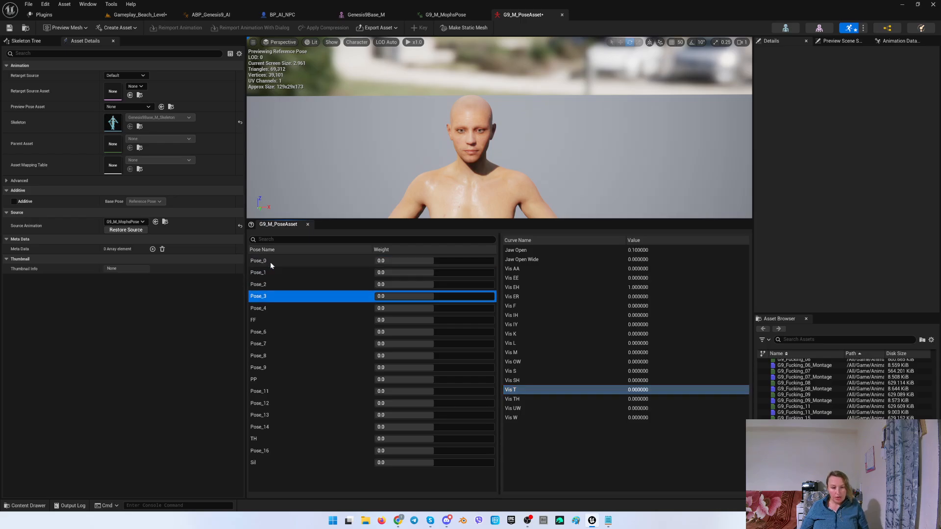
pyautogui.press('Down')
pyautogui.press('Down')
pyautogui.press('Down')
pyautogui.press('Down')
pyautogui.press('Down')
pyautogui.press('Down')
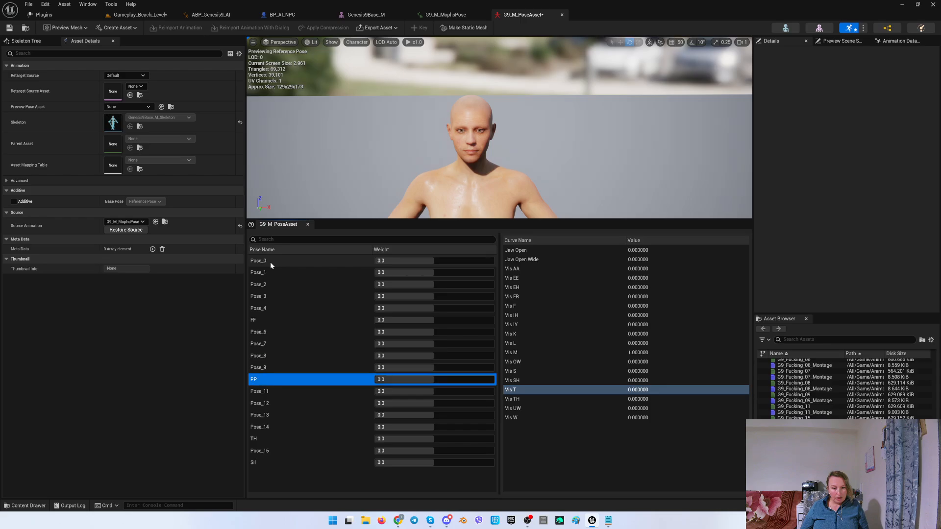
pyautogui.press('Down')
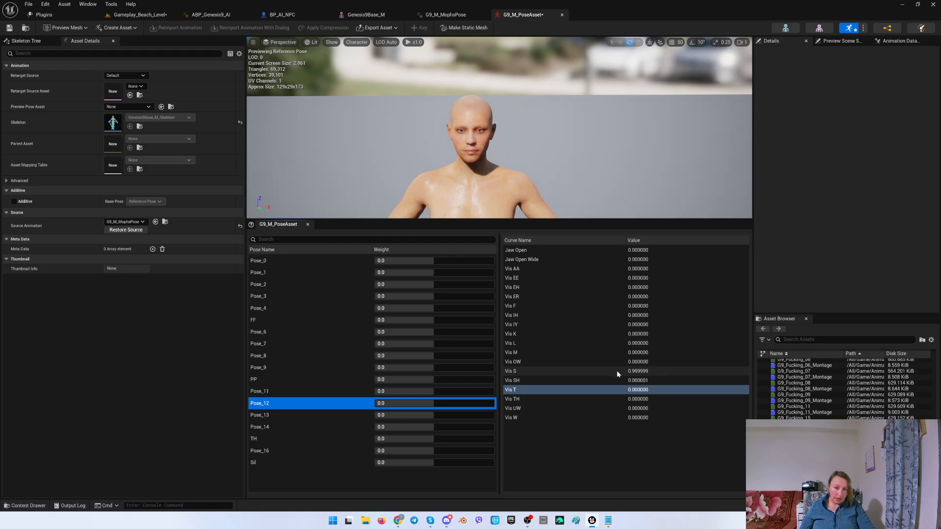
pyautogui.click(271, 416)
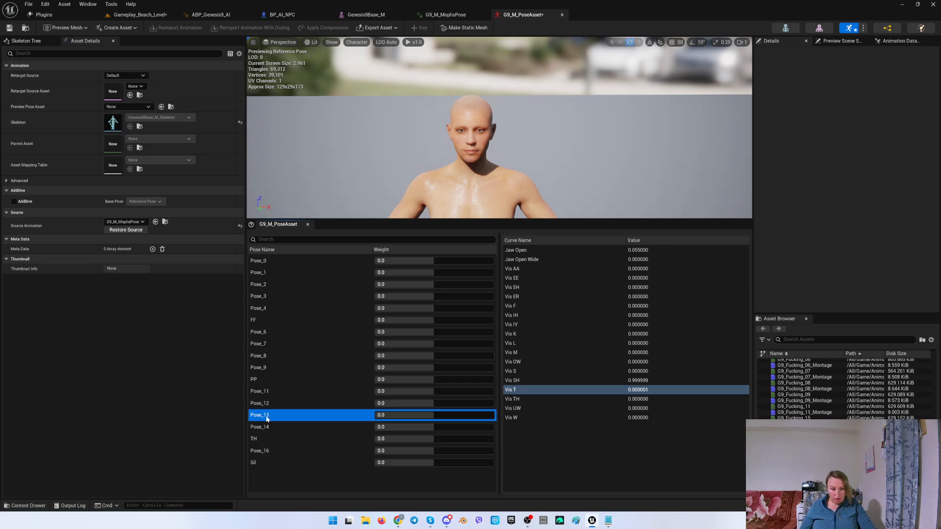
pyautogui.click(256, 429)
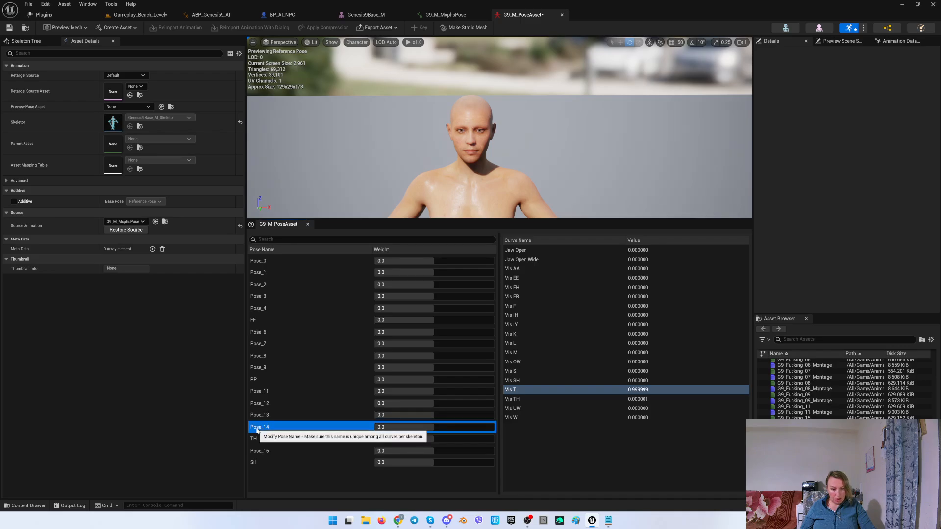
pyautogui.press('Down')
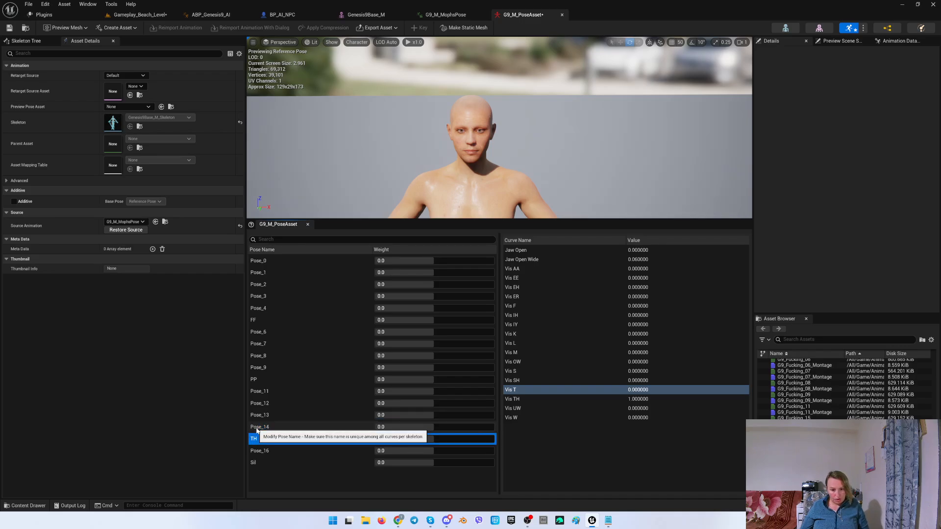
# Rename Pose_14, the pose driving Vis T, to DD.
pyautogui.click(608, 520)
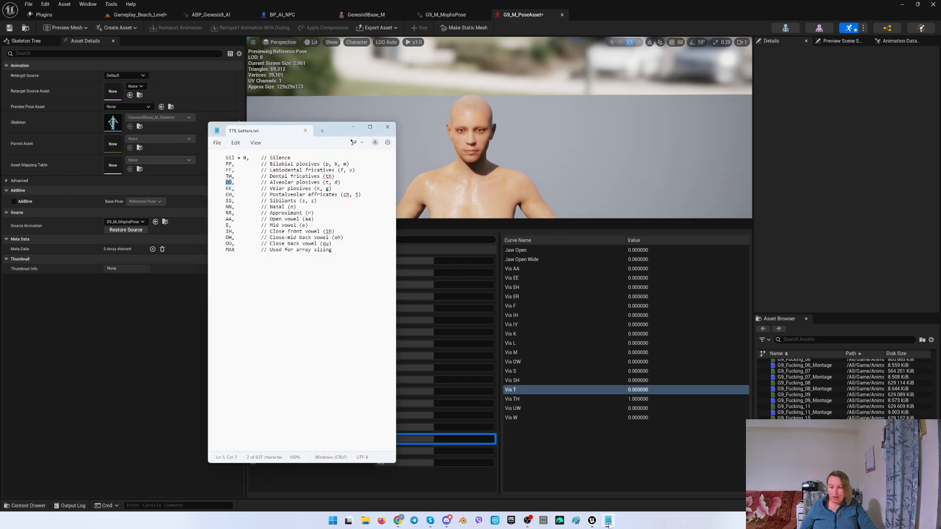
pyautogui.click(608, 520)
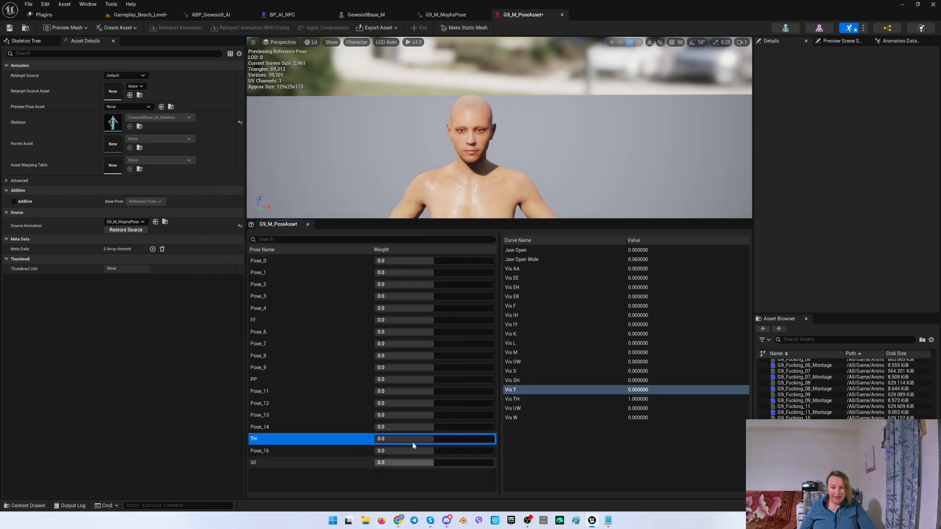
pyautogui.click(271, 427)
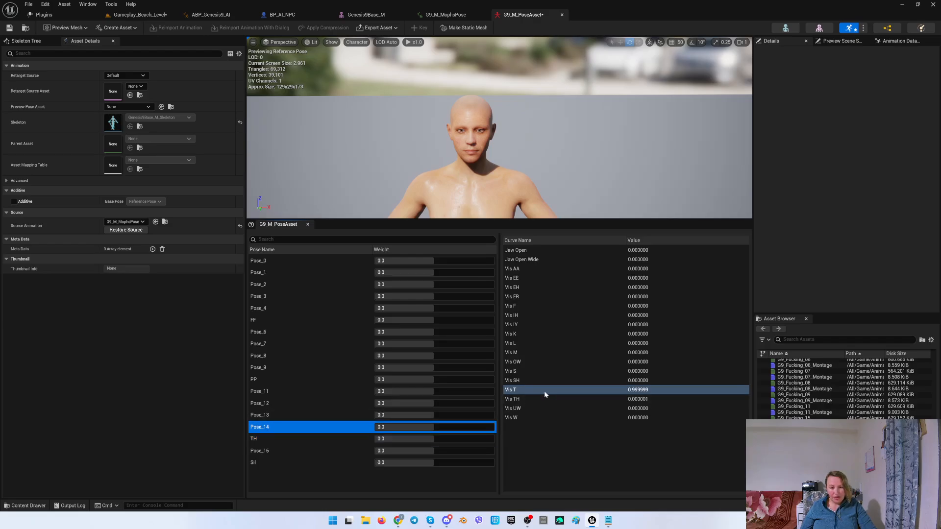
pyautogui.rightClick(264, 427)
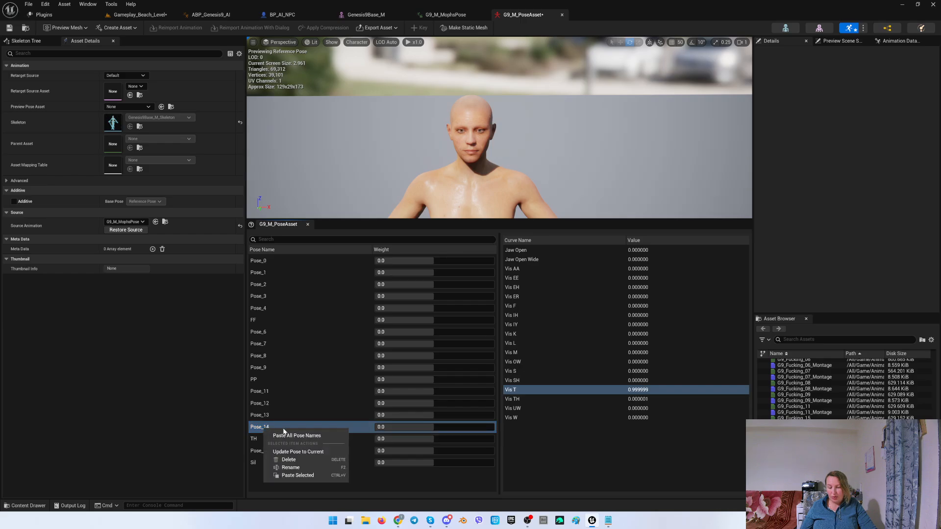
pyautogui.click(300, 469)
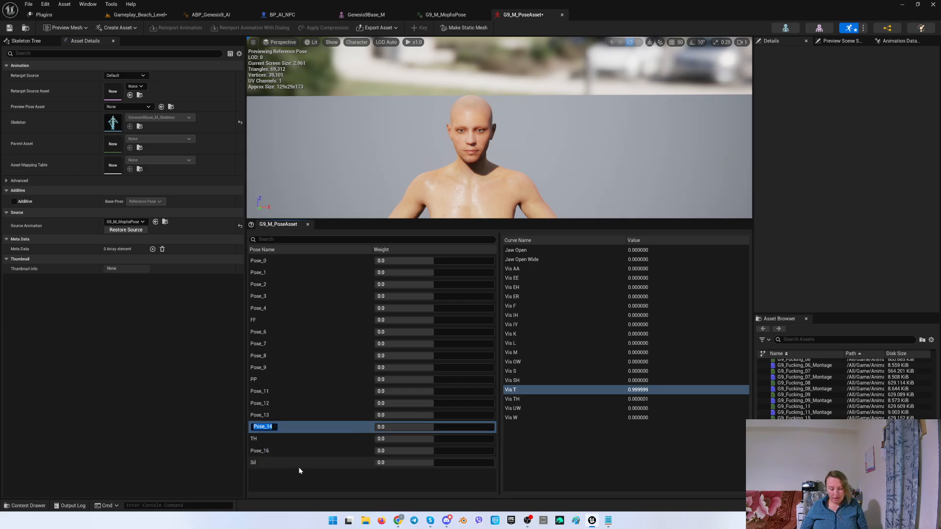
pyautogui.write('DD')
pyautogui.press('Return')
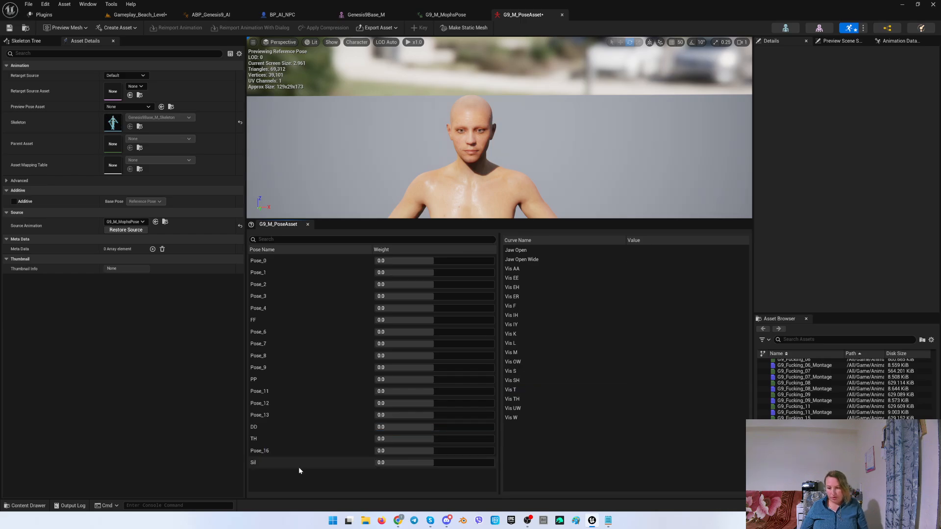
# Look up KK in the viseme list and rename Pose_8, the pose driving Vis K, to KK.
pyautogui.click(607, 520)
pyautogui.moveTo(225, 189); pyautogui.dragTo(232, 188)
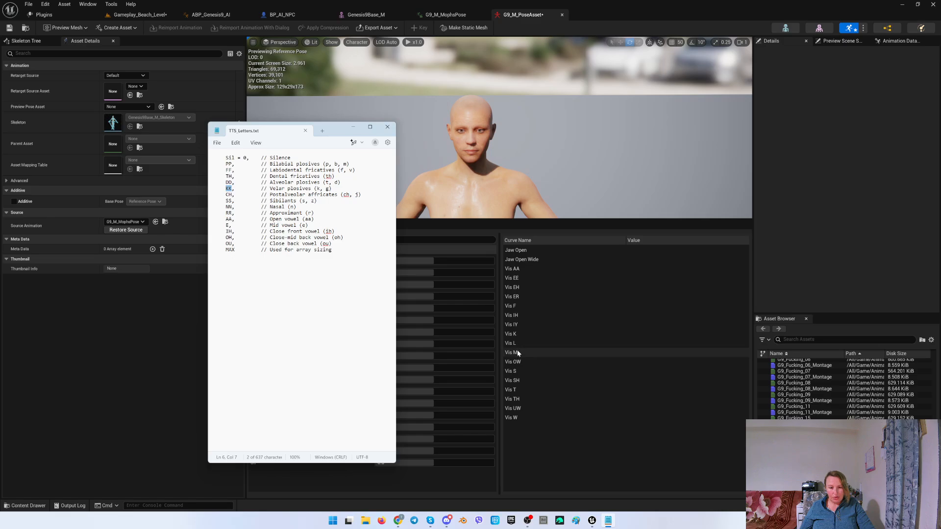
pyautogui.click(518, 334)
pyautogui.click(272, 260)
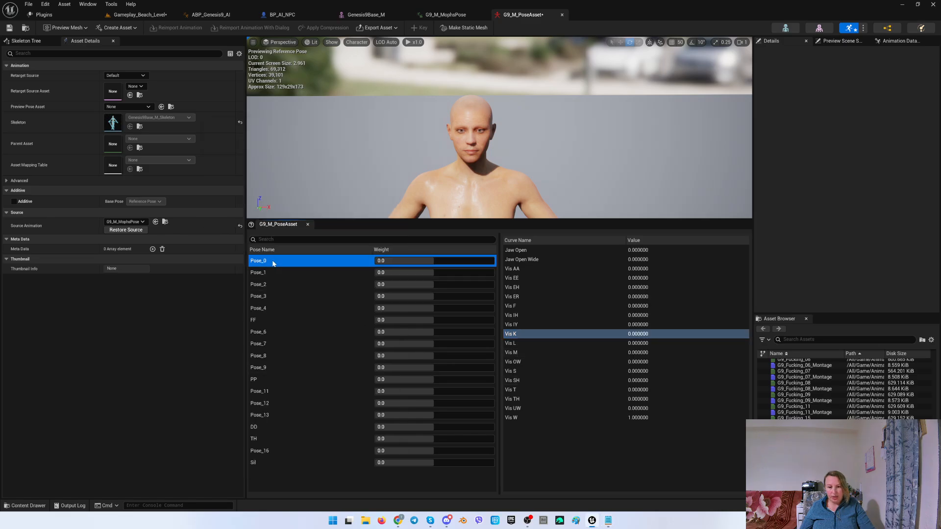
pyautogui.press('Down')
pyautogui.press('Down')
pyautogui.press('Down')
pyautogui.press('Down')
pyautogui.press('Down')
pyautogui.press('Down')
pyautogui.press('Down')
pyautogui.press('Down')
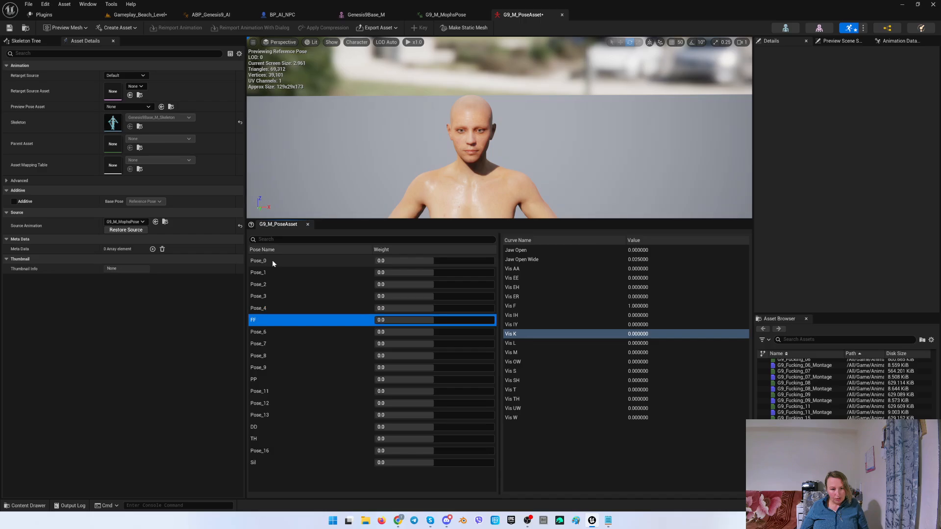
pyautogui.rightClick(263, 356)
pyautogui.click(287, 391)
pyautogui.write('KK')
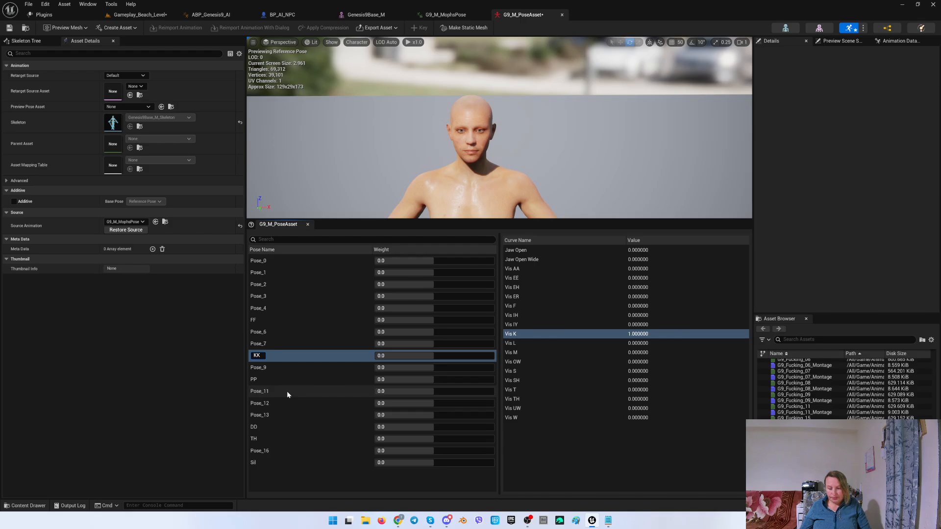
pyautogui.press('Return')
# Look up CH in the viseme list and rename Pose_13, the pose driving Vis SH, to CH.
pyautogui.click(608, 523)
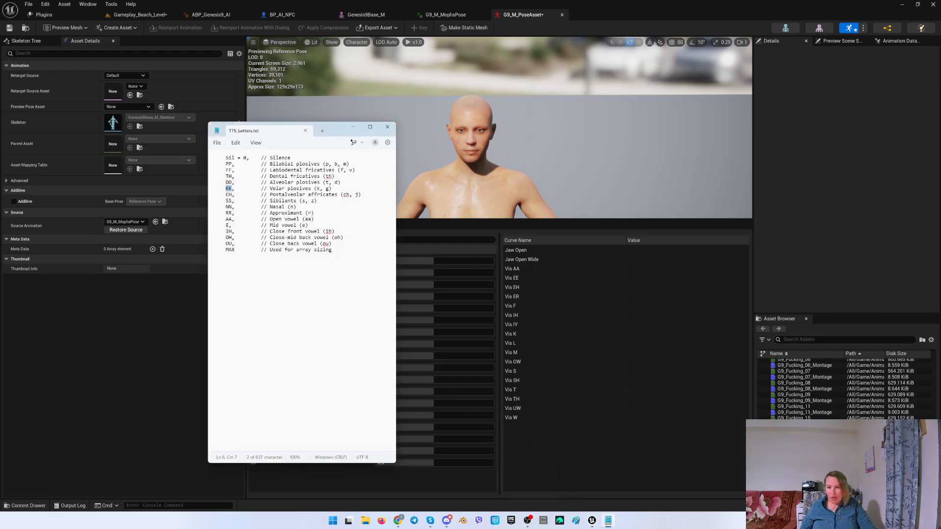
pyautogui.doubleClick(229, 194)
pyautogui.click(606, 442)
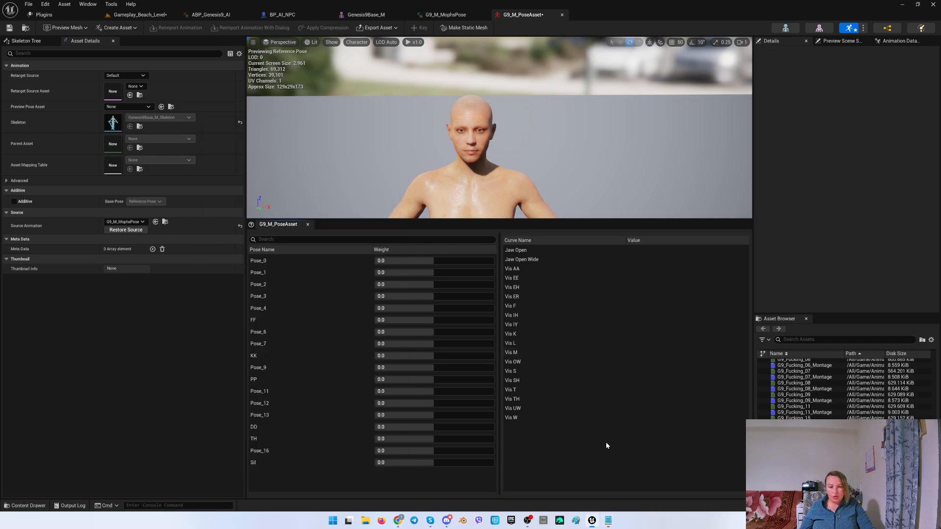
pyautogui.click(514, 380)
pyautogui.press('Down')
pyautogui.press('Down')
pyautogui.press('Down')
pyautogui.press('Down')
pyautogui.press('Down')
pyautogui.press('Down')
pyautogui.press('Down')
pyautogui.press('Down')
pyautogui.press('Down')
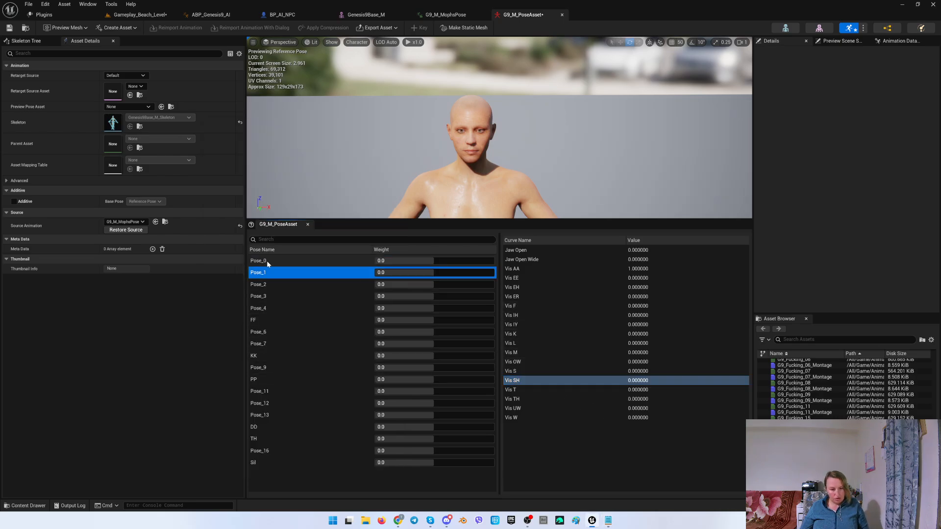
pyautogui.press('Down')
pyautogui.press('Down')
pyautogui.press('Down')
pyautogui.press('Down')
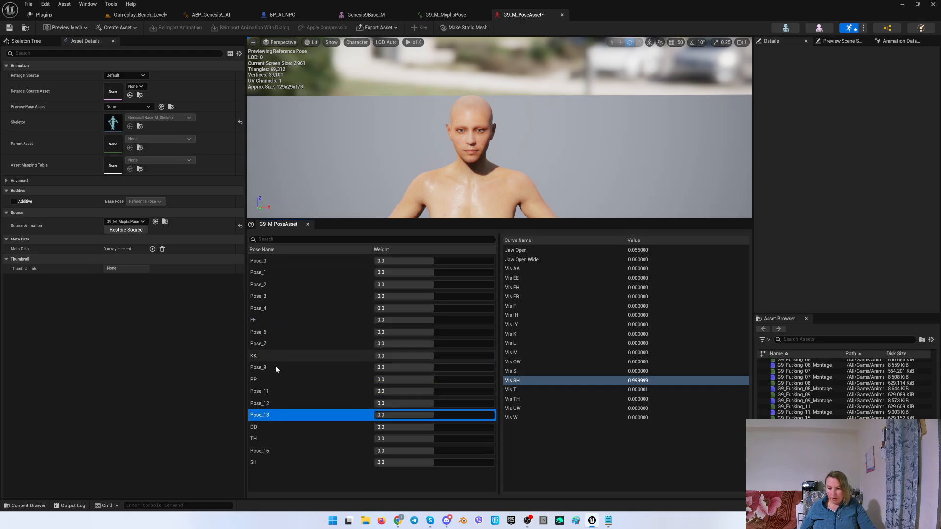
pyautogui.rightClick(253, 417)
pyautogui.click(281, 454)
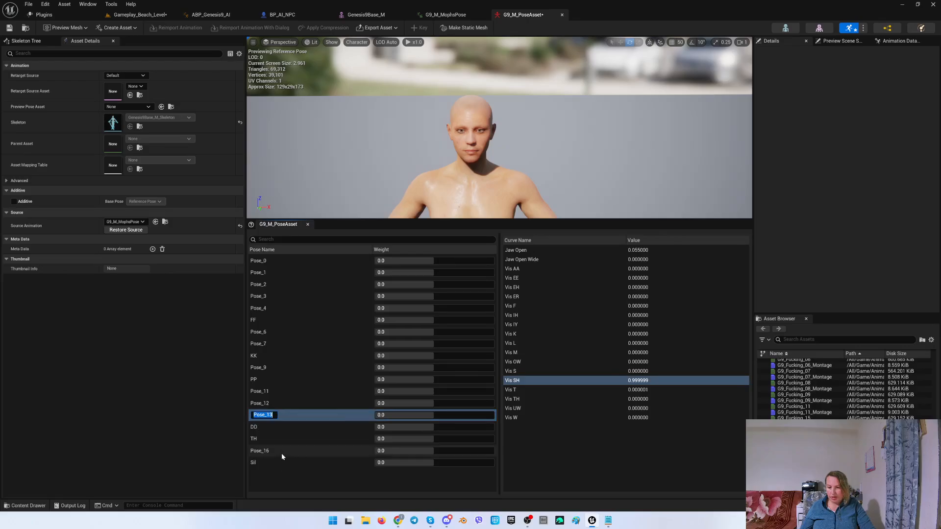
pyautogui.write('CH')
pyautogui.press('Return')
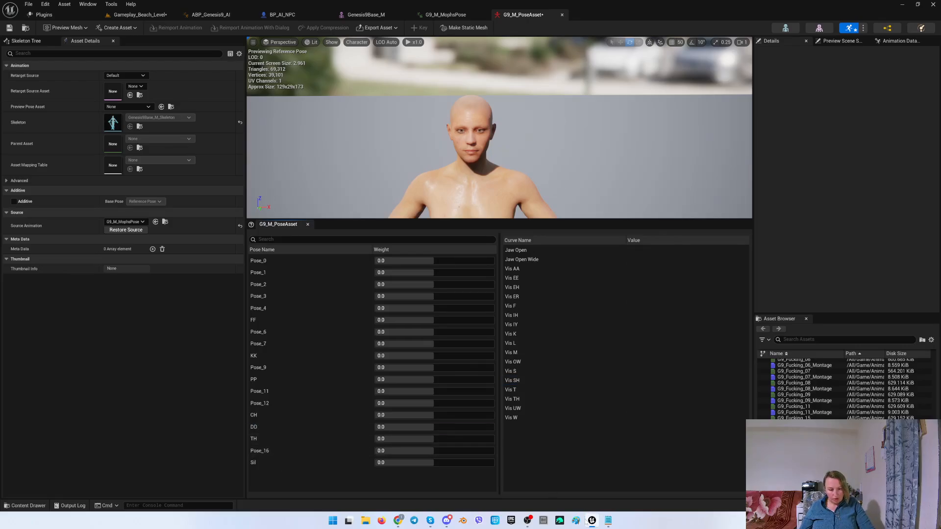
# Look up SS in the viseme list and rename Pose_12, the pose driving Vis S, to SS.
pyautogui.click(608, 520)
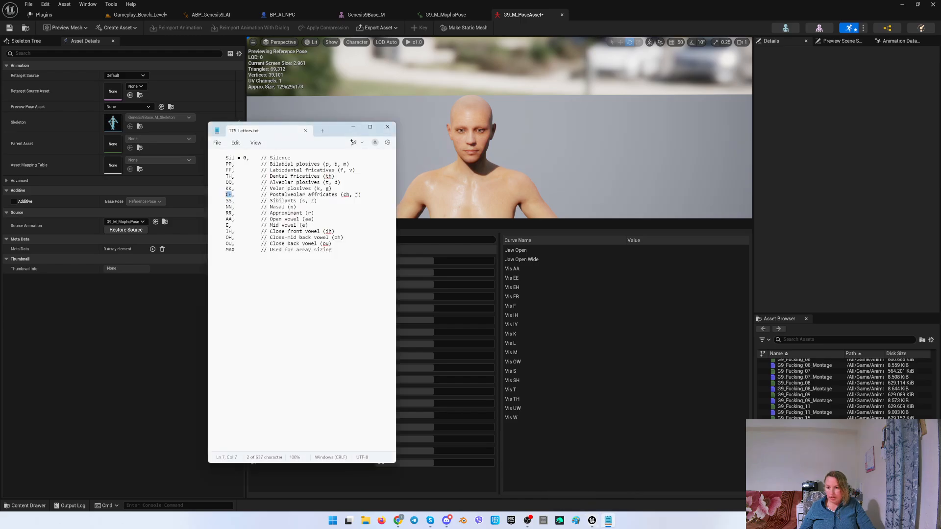
pyautogui.moveTo(225, 201); pyautogui.dragTo(228, 201)
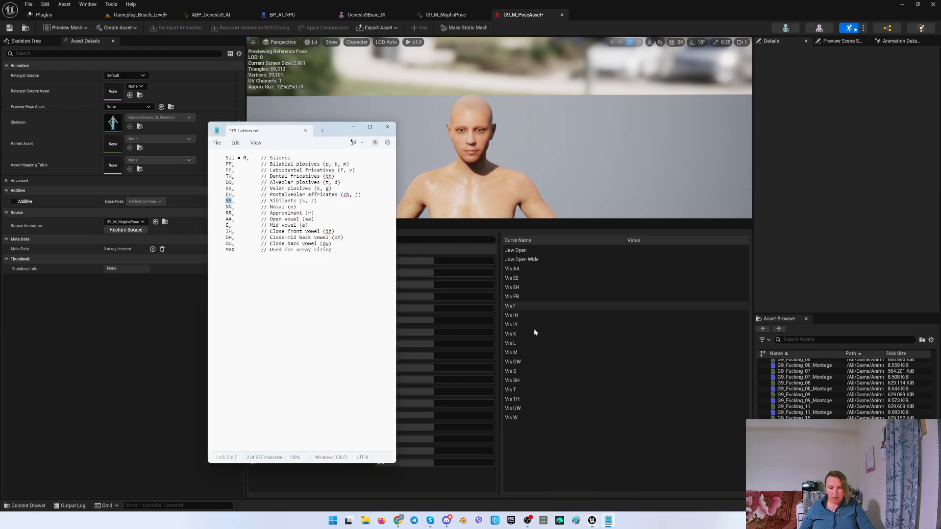
pyautogui.click(509, 372)
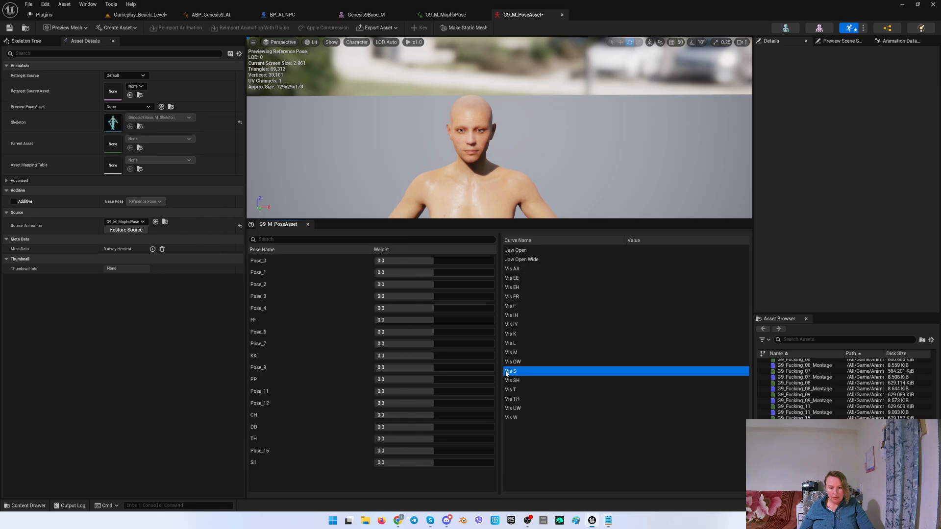
pyautogui.click(266, 260)
pyautogui.press('Down')
pyautogui.press('Down')
pyautogui.press('Down')
pyautogui.press('Down')
pyautogui.press('Down')
pyautogui.press('Down')
pyautogui.press('Down')
pyautogui.press('Down')
pyautogui.press('Down')
pyautogui.press('Down')
pyautogui.press('Down')
pyautogui.press('Down')
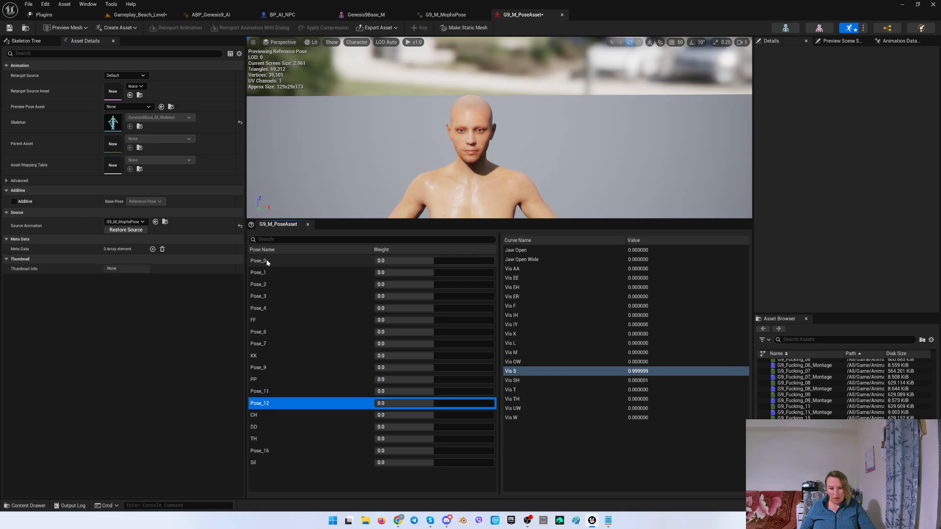
pyautogui.rightClick(264, 404)
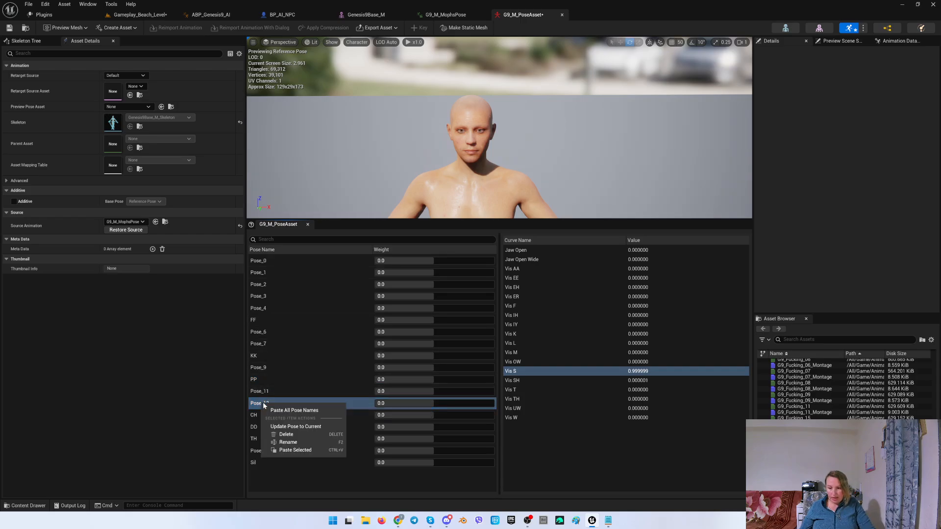
pyautogui.click(288, 442)
pyautogui.write('SS')
pyautogui.press('Return')
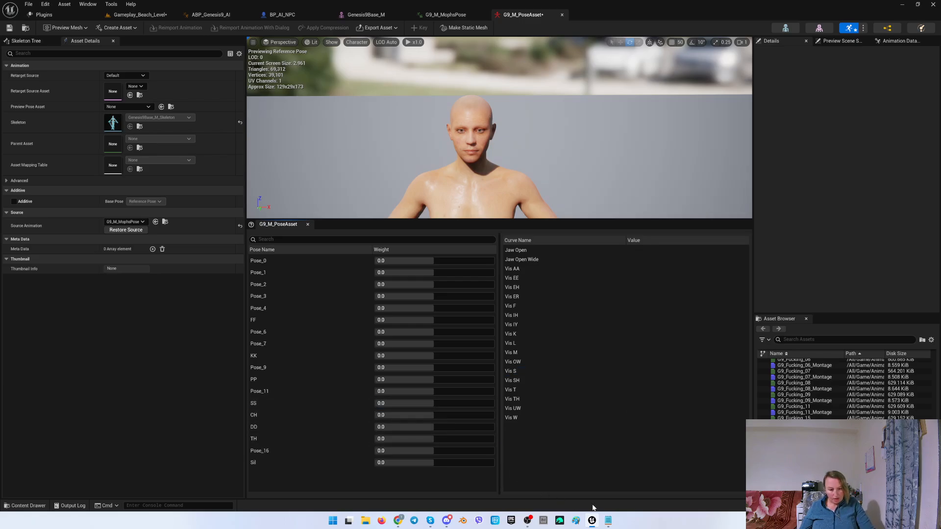
# Look up NN in the viseme list and rename Pose_9, the pose driving Vis L, to NN.
pyautogui.click(608, 521)
pyautogui.moveTo(225, 207); pyautogui.dragTo(235, 207)
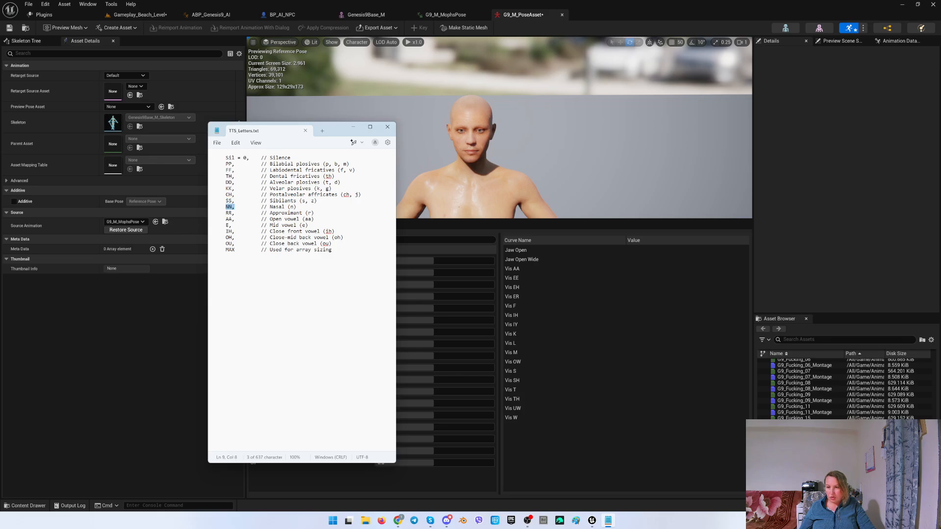
pyautogui.click(520, 354)
pyautogui.click(529, 350)
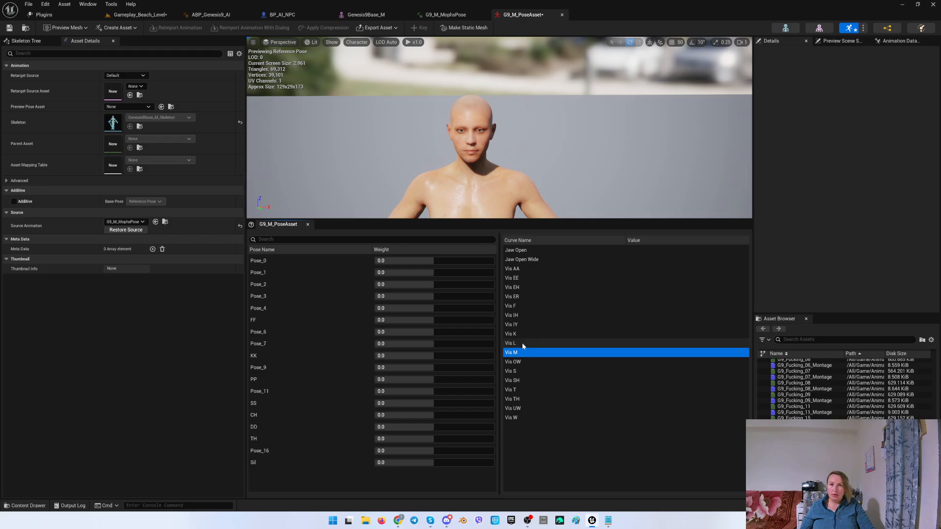
pyautogui.click(269, 264)
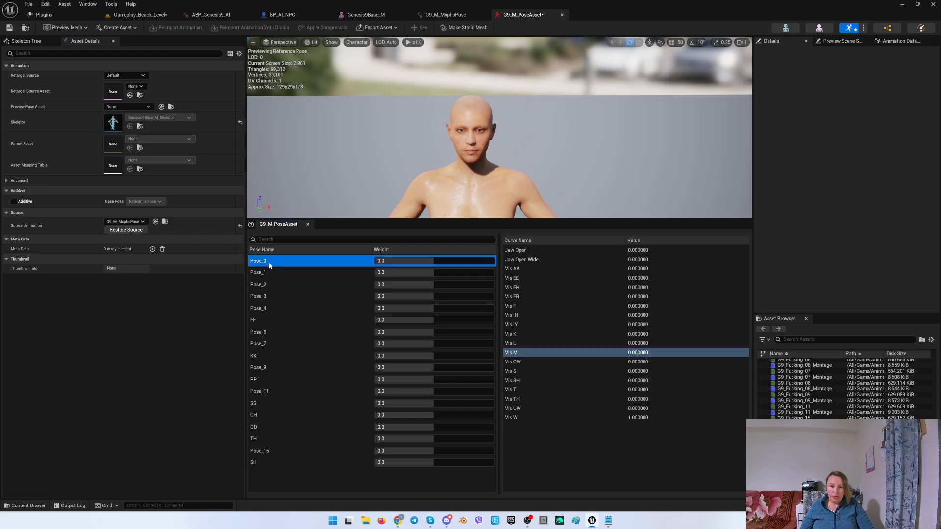
pyautogui.press('Down')
pyautogui.press('Down')
pyautogui.press('Down')
pyautogui.press('Down')
pyautogui.press('Down')
pyautogui.press('Down')
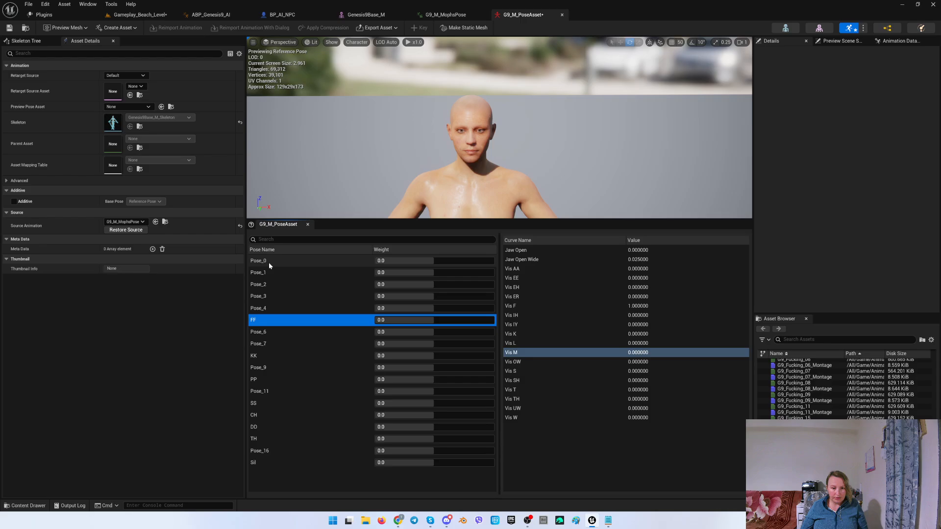
pyautogui.press('Down')
pyautogui.press('Down')
pyautogui.press('Down')
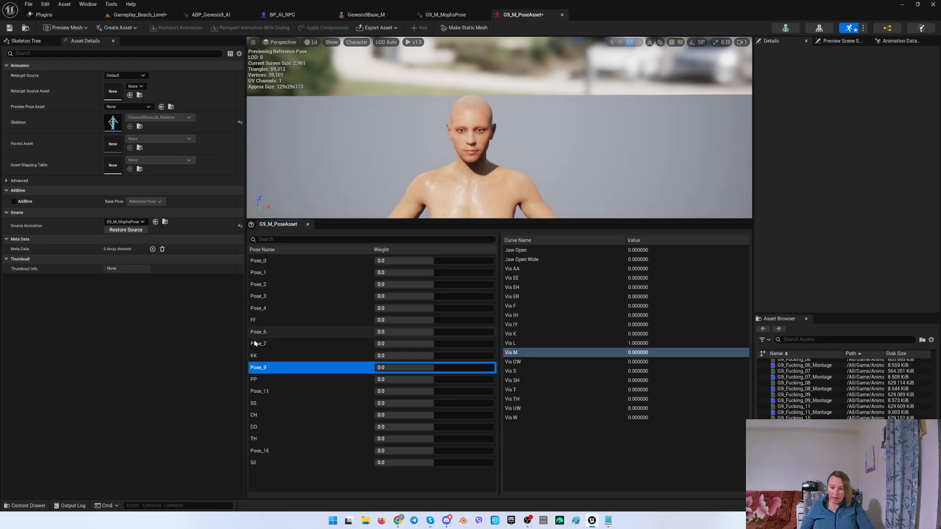
pyautogui.rightClick(255, 368)
pyautogui.click(292, 407)
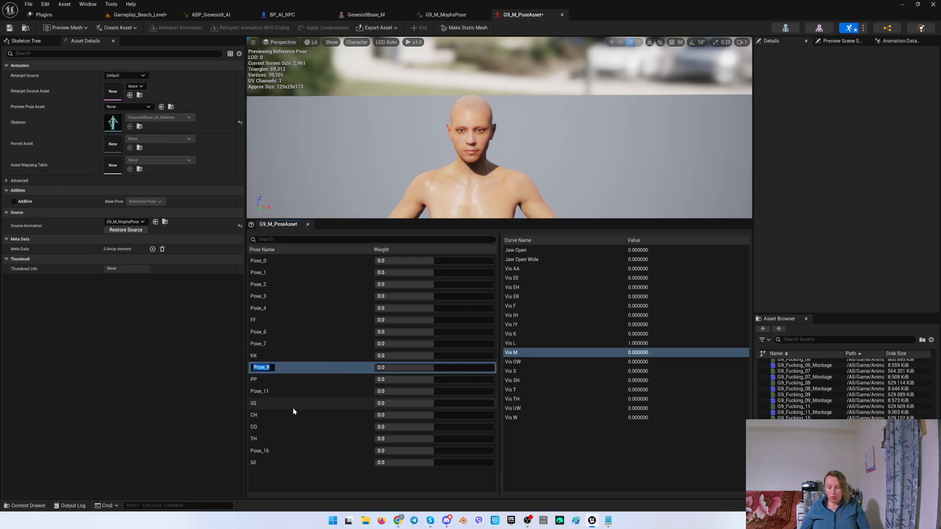
pyautogui.write('NN')
pyautogui.press('Return')
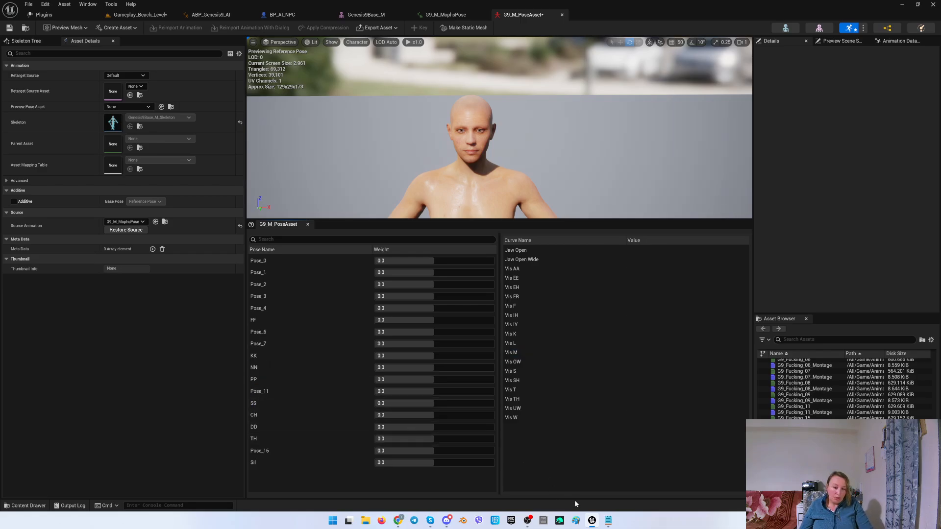
# Look up RR in the viseme list and find the pose driving the Vis ER curve.
pyautogui.click(608, 523)
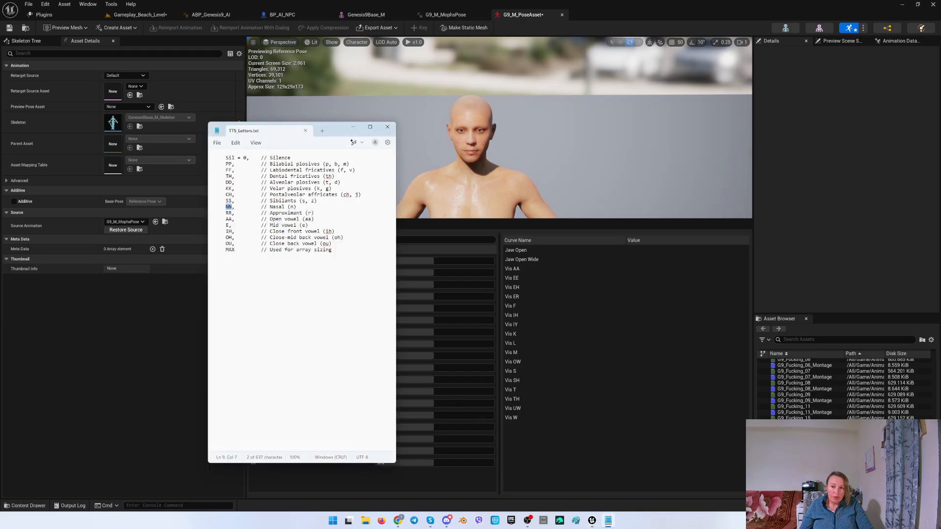
pyautogui.click(225, 213)
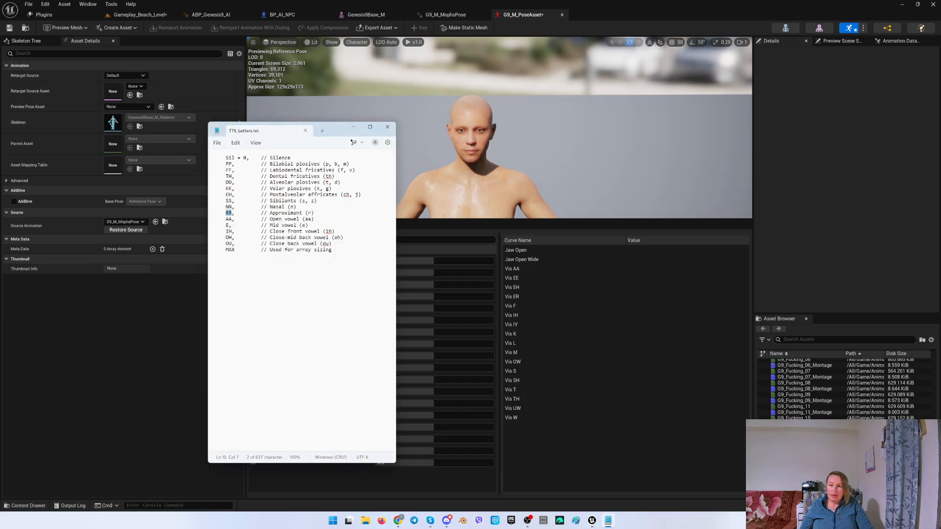
pyautogui.click(522, 300)
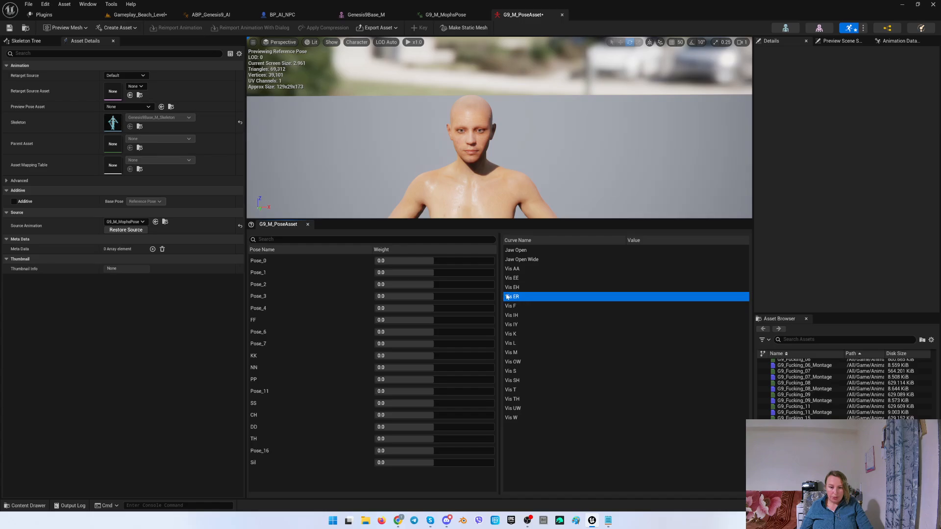
pyautogui.click(265, 261)
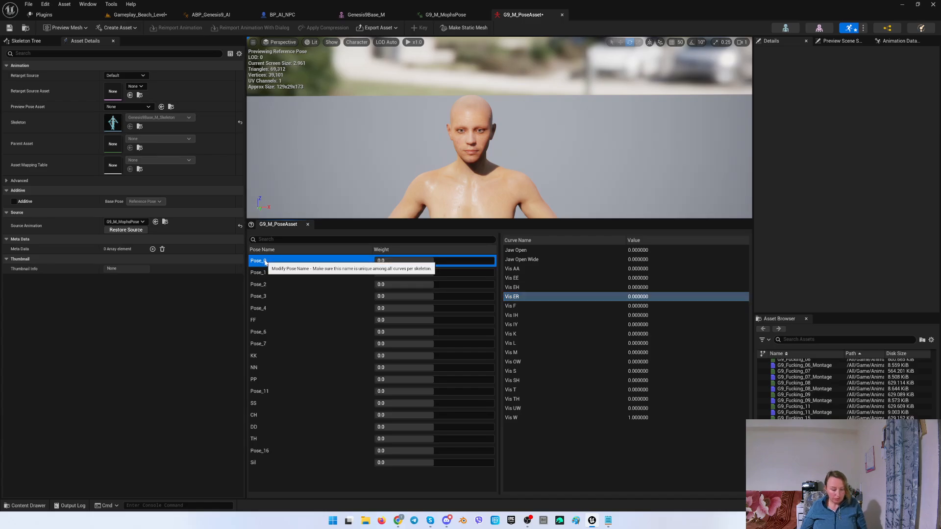
pyautogui.press('Down')
pyautogui.press('Down')
pyautogui.press('Down')
pyautogui.press('Down')
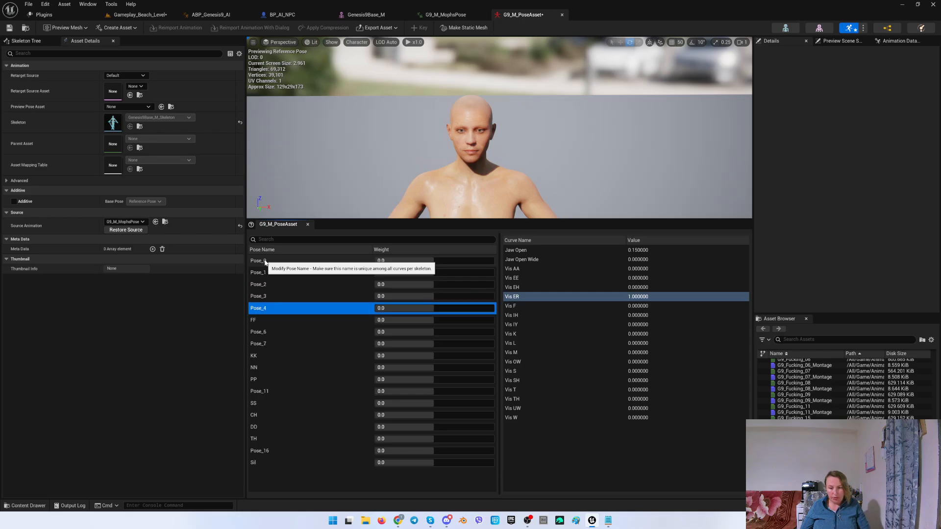
pyautogui.rightClick(260, 308)
pyautogui.click(294, 342)
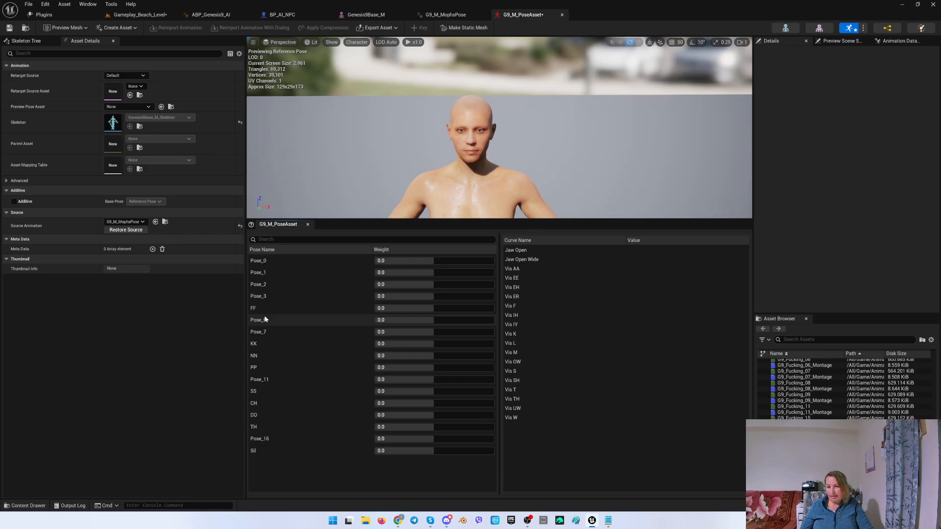
pyautogui.hotkey('ctrl', 'z')
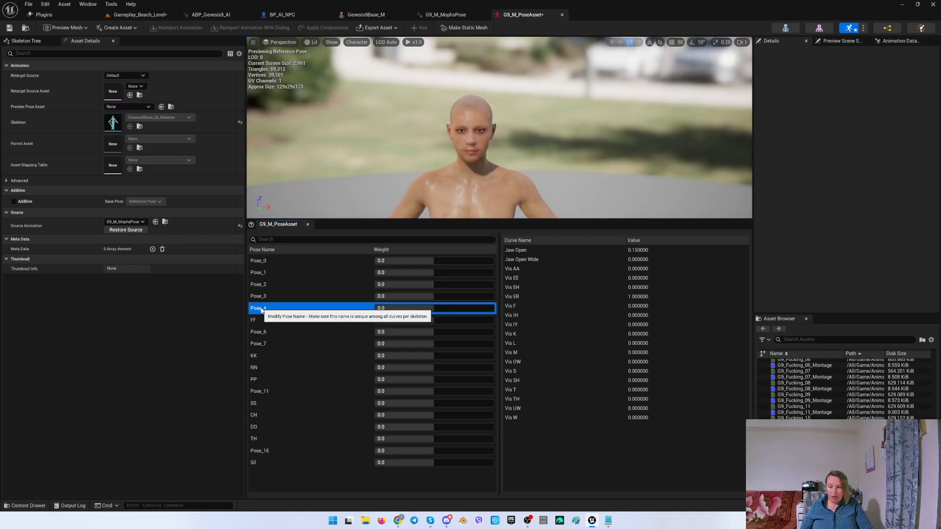
# Rename Pose_4, the pose driving Vis ER, to RR.
pyautogui.rightClick(261, 310)
pyautogui.click(283, 344)
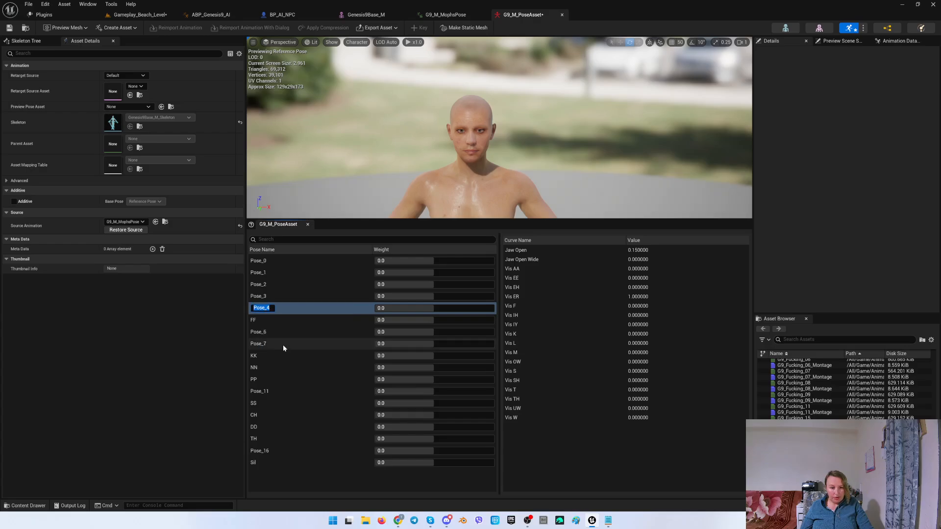
pyautogui.write('RR')
pyautogui.press('Return')
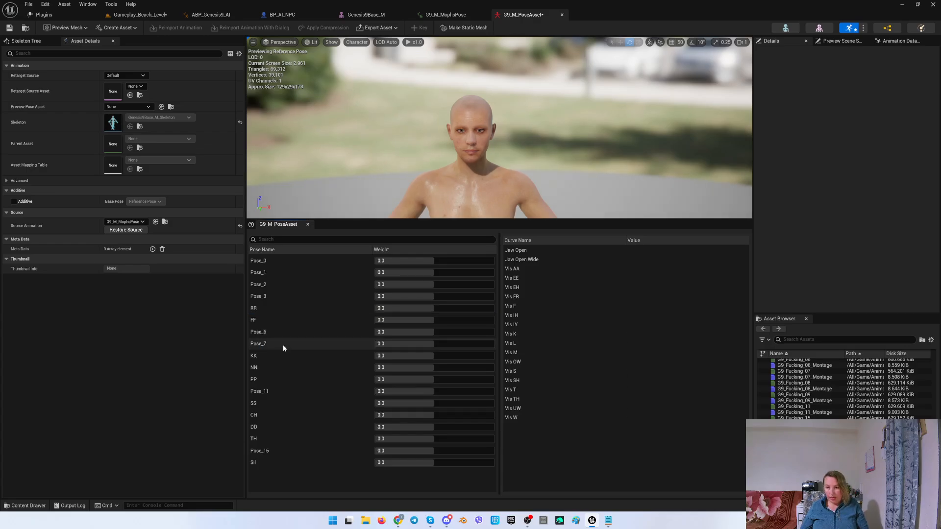
# Look up AA in the viseme list and rename Pose_1, the pose driving Vis AA, to AA.
pyautogui.click(608, 520)
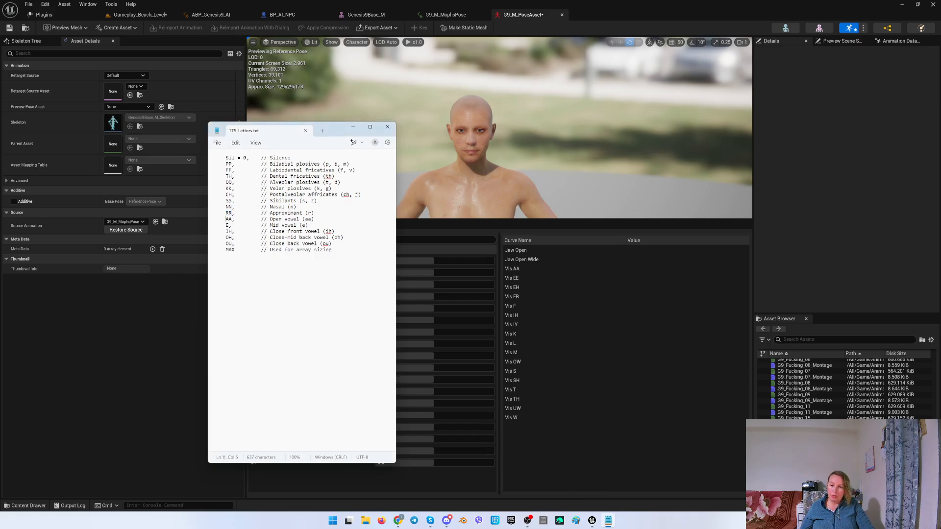
pyautogui.moveTo(226, 219); pyautogui.dragTo(231, 219)
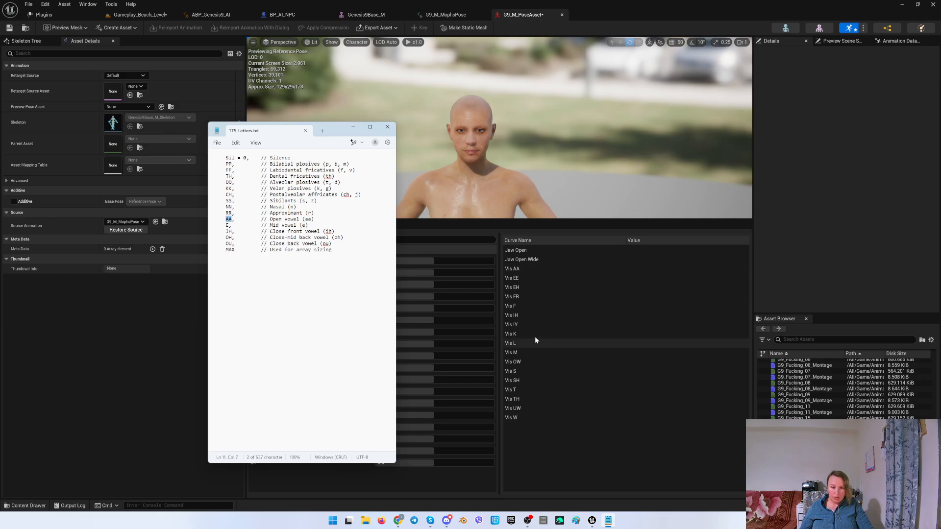
pyautogui.click(512, 268)
pyautogui.click(265, 259)
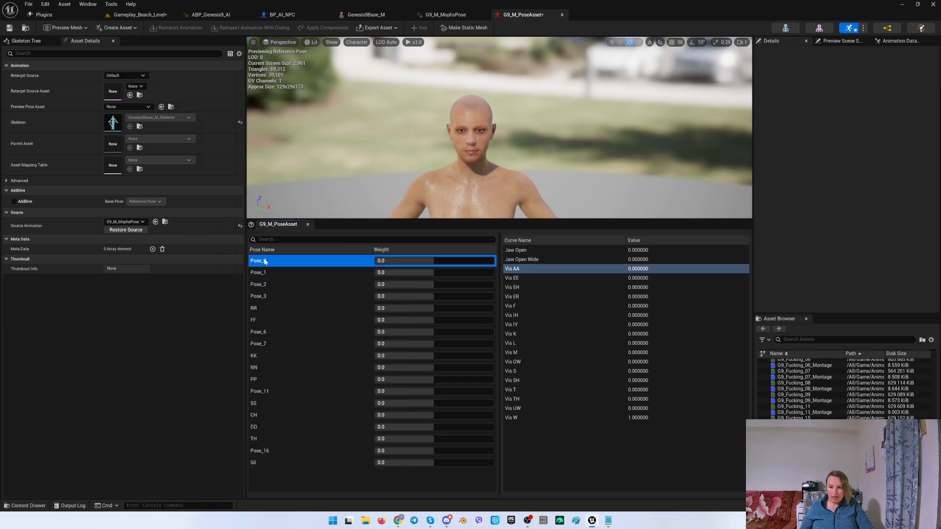
pyautogui.press('Down')
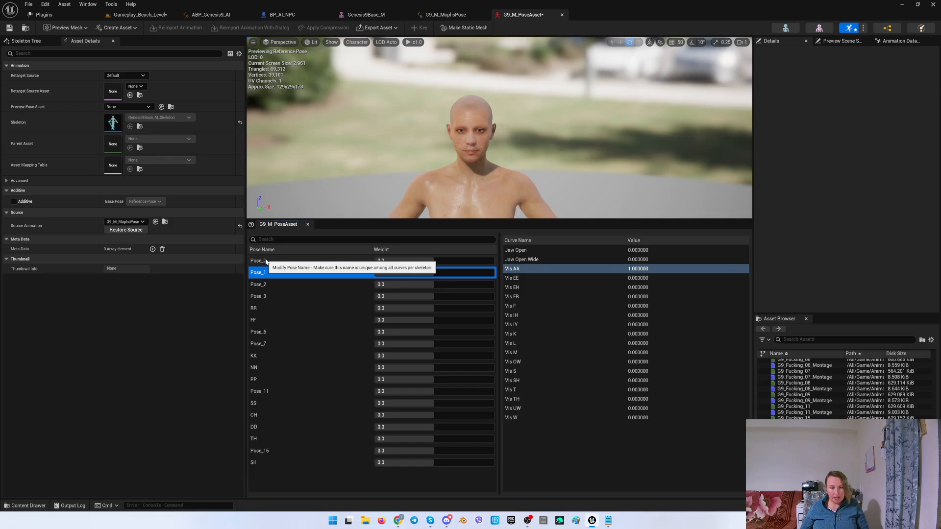
pyautogui.rightClick(265, 275)
pyautogui.click(293, 313)
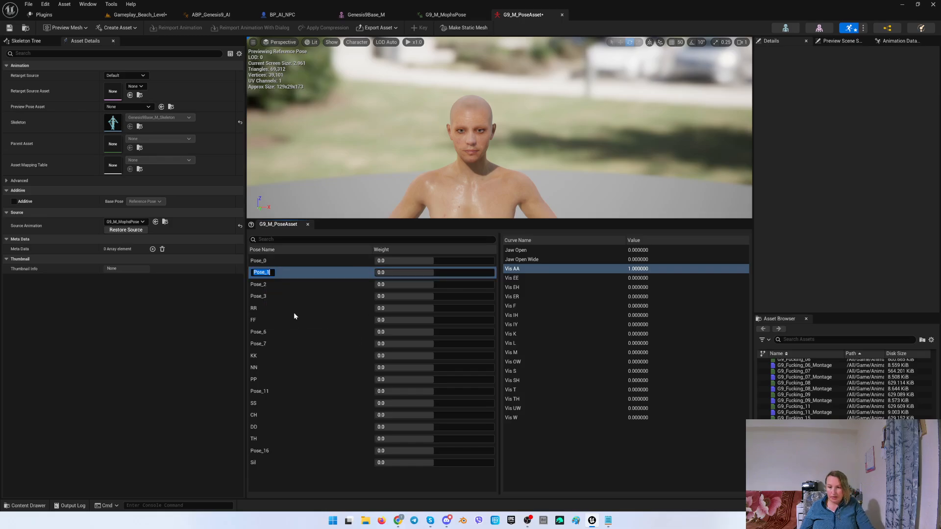
pyautogui.write('AA')
pyautogui.press('Return')
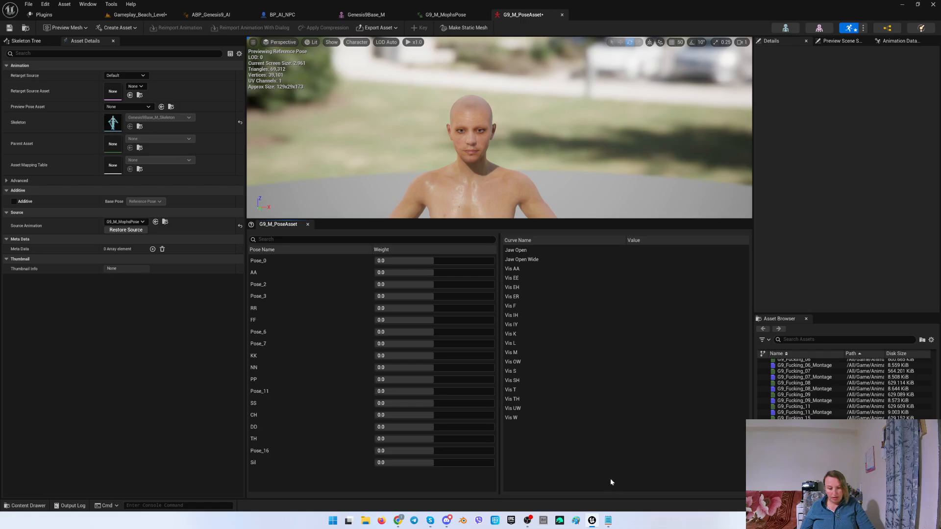
# Look up E in the viseme list and rename Pose_2, the pose driving Vis EE, to E.
pyautogui.click(608, 521)
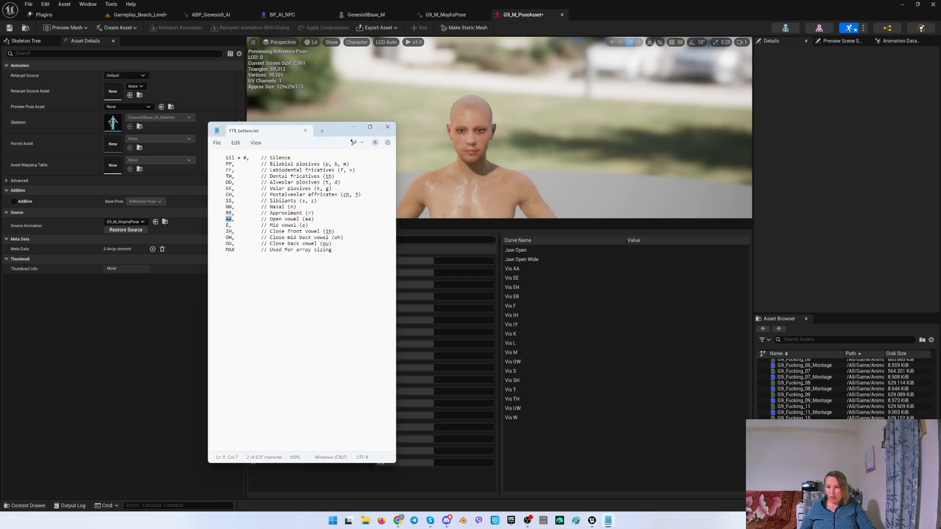
pyautogui.doubleClick(228, 226)
pyautogui.click(515, 280)
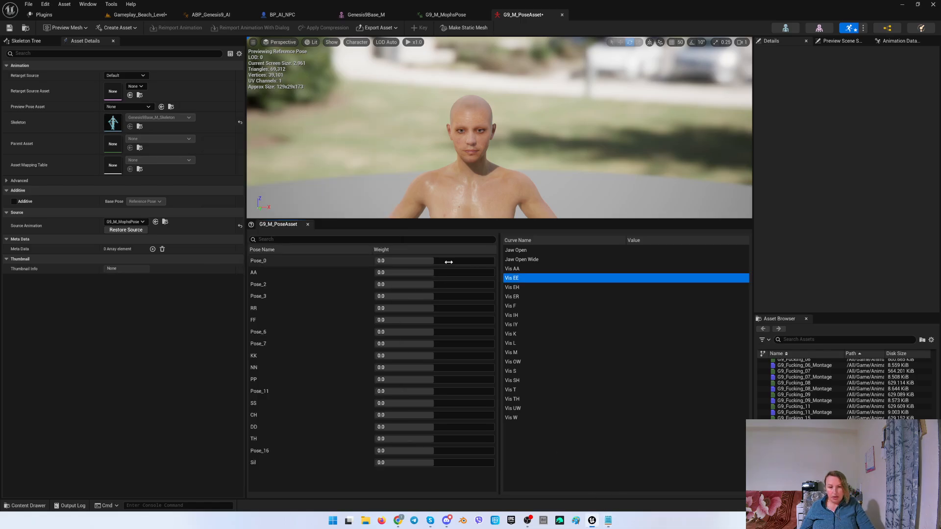
pyautogui.click(274, 260)
pyautogui.press('Down')
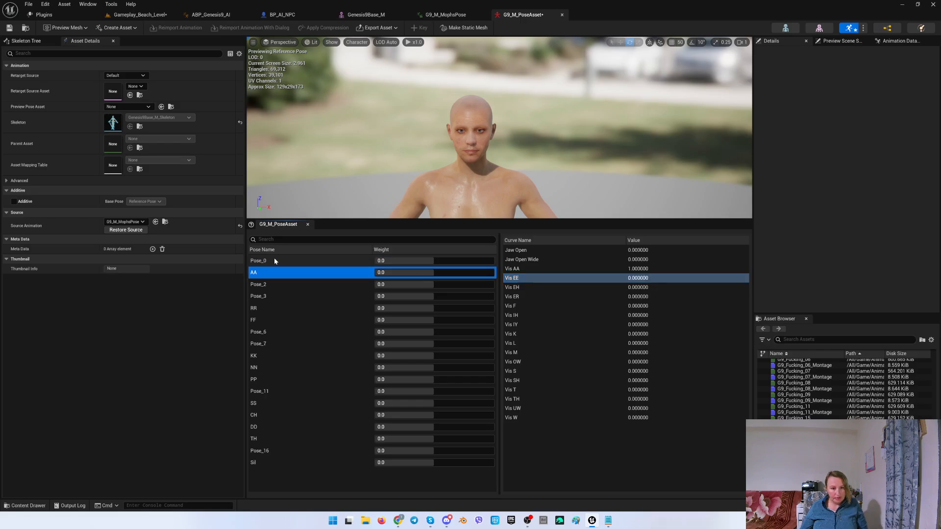
pyautogui.press('Down')
pyautogui.rightClick(255, 283)
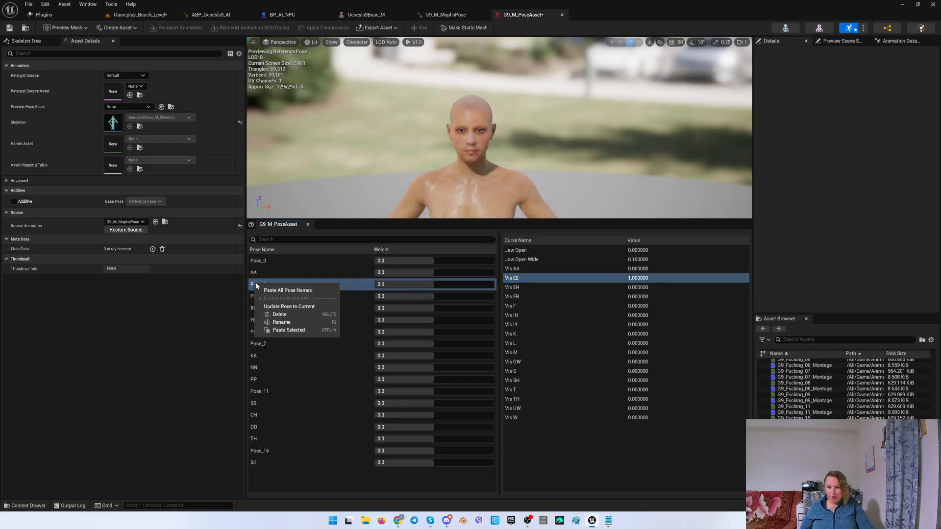
pyautogui.click(280, 321)
pyautogui.write('E')
pyautogui.press('Return')
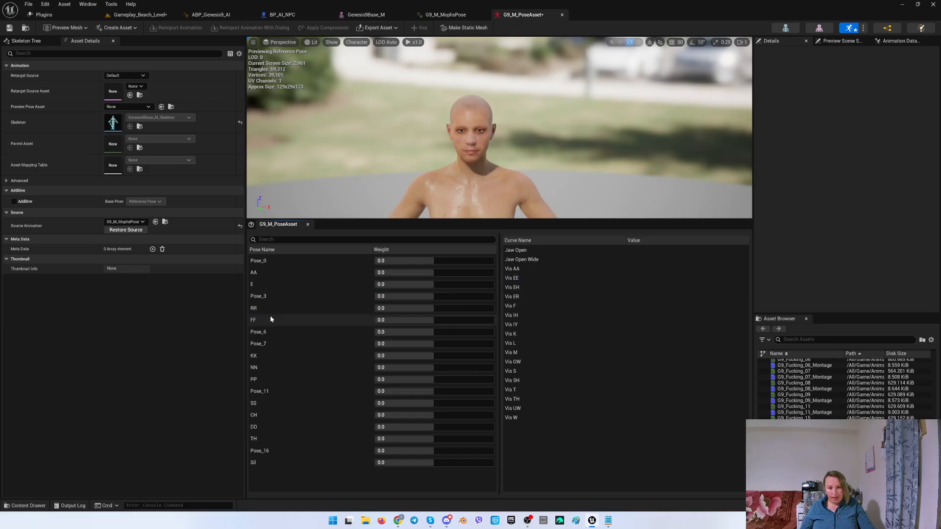
# Look up IH in the viseme list and rename Pose_6, the pose driving Vis IH, to IH.
pyautogui.click(608, 520)
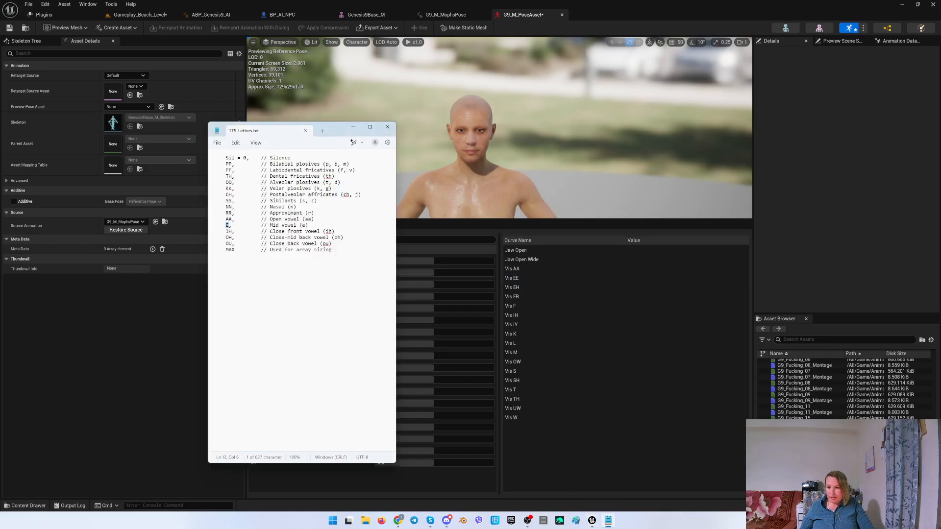
pyautogui.click(561, 324)
pyautogui.click(260, 273)
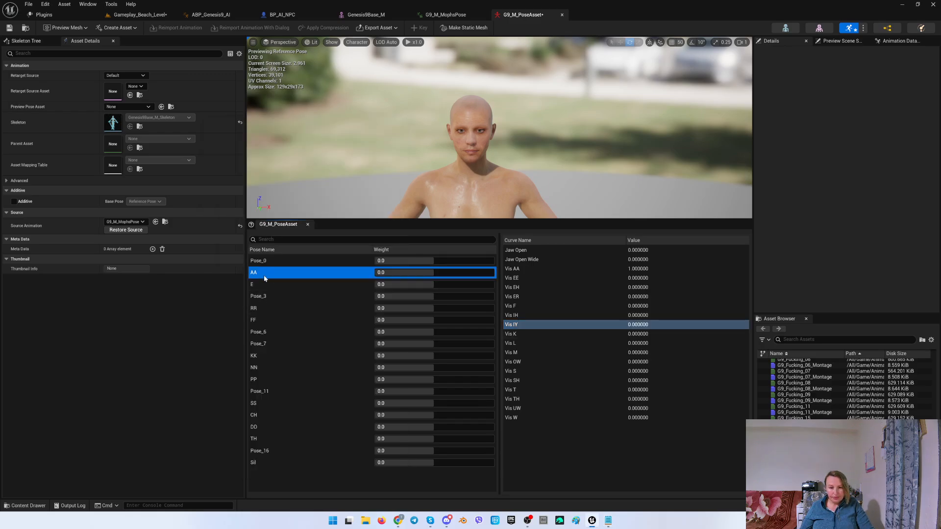
pyautogui.press('Down')
pyautogui.press('Down')
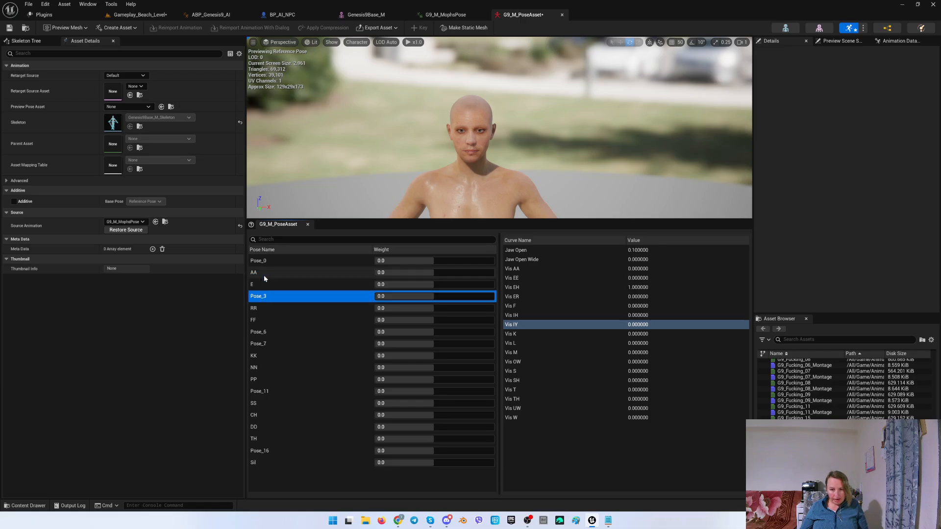
pyautogui.press('Down')
pyautogui.press('Down')
pyautogui.press('Down')
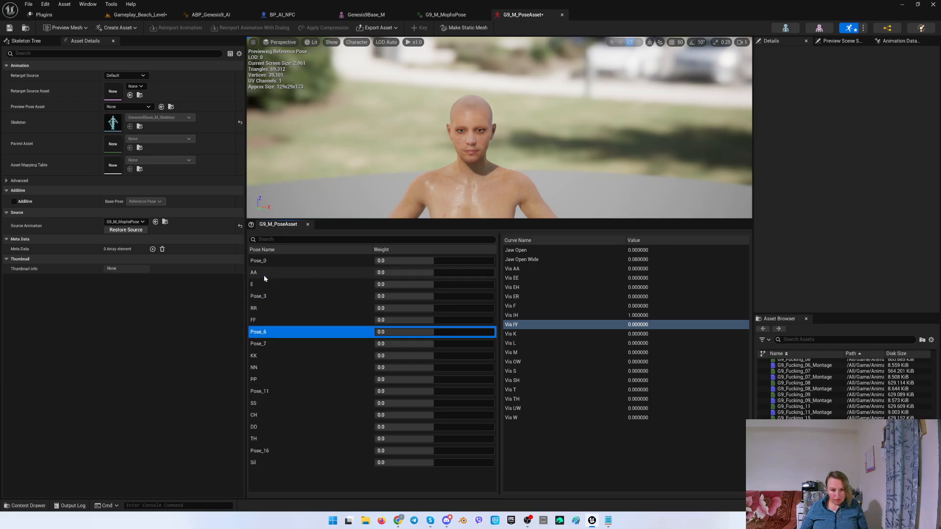
pyautogui.rightClick(265, 332)
pyautogui.click(304, 370)
pyautogui.write('IH')
pyautogui.press('Return')
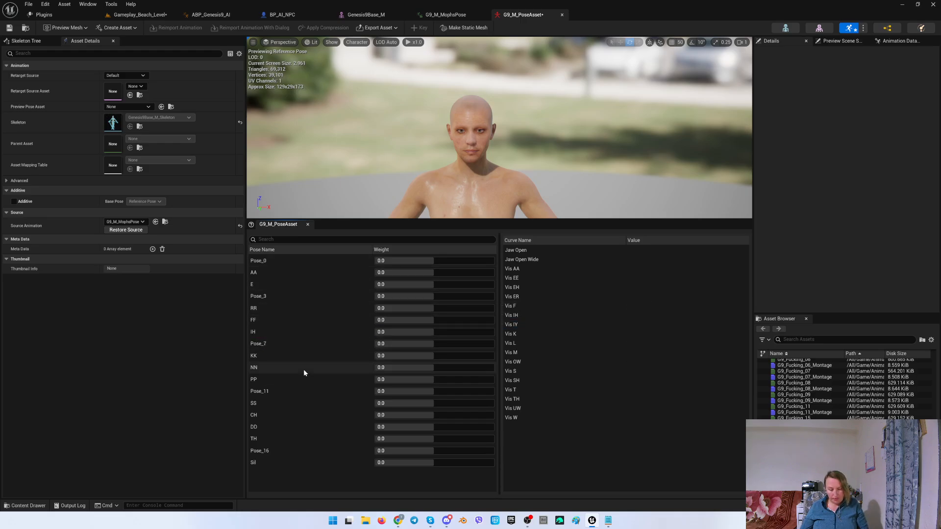
# Look up OH in the viseme list and rename Pose_11, the pose driving Vis OW, to OH.
pyautogui.click(608, 521)
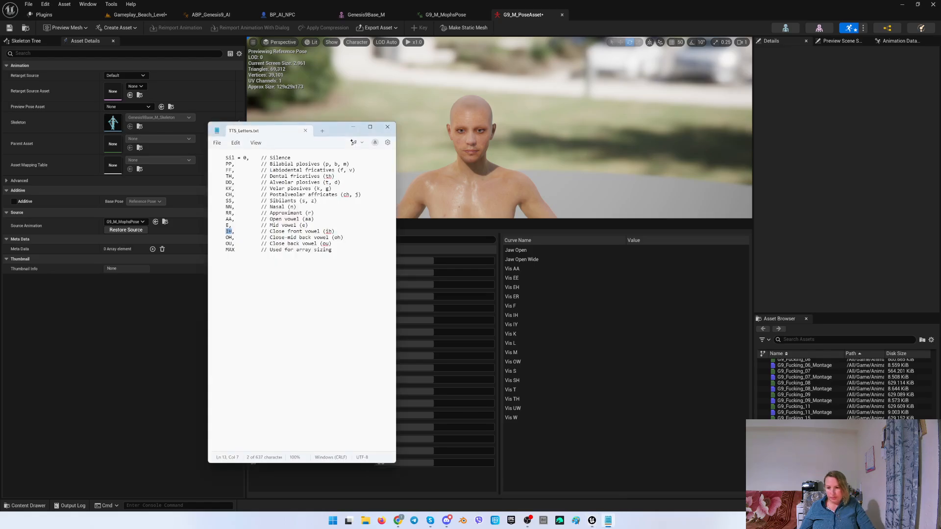
pyautogui.click(226, 238)
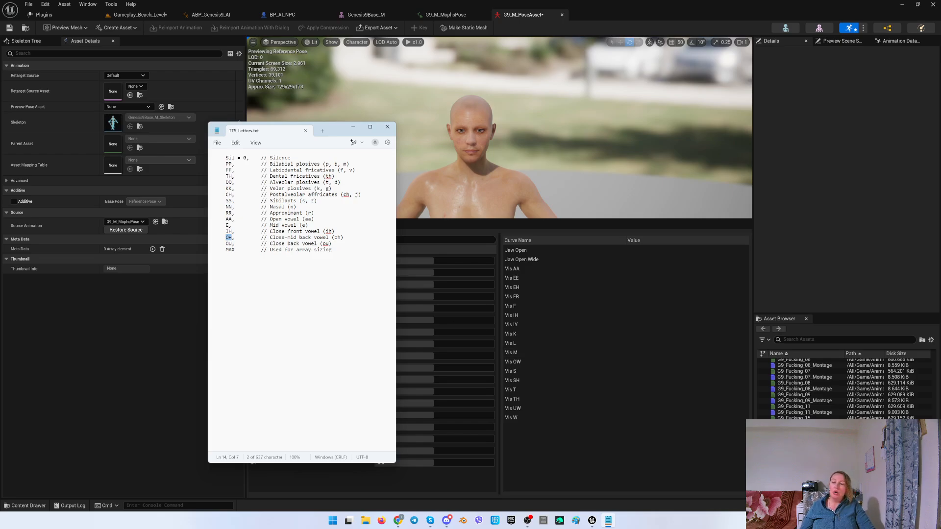
pyautogui.click(522, 362)
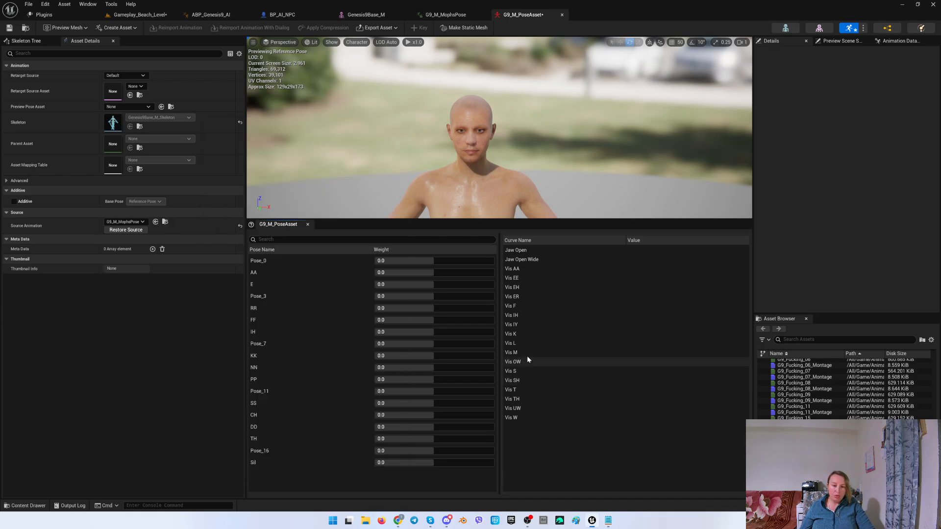
pyautogui.click(266, 261)
pyautogui.press('Down')
pyautogui.press('Down')
pyautogui.press('Down')
pyautogui.press('Down')
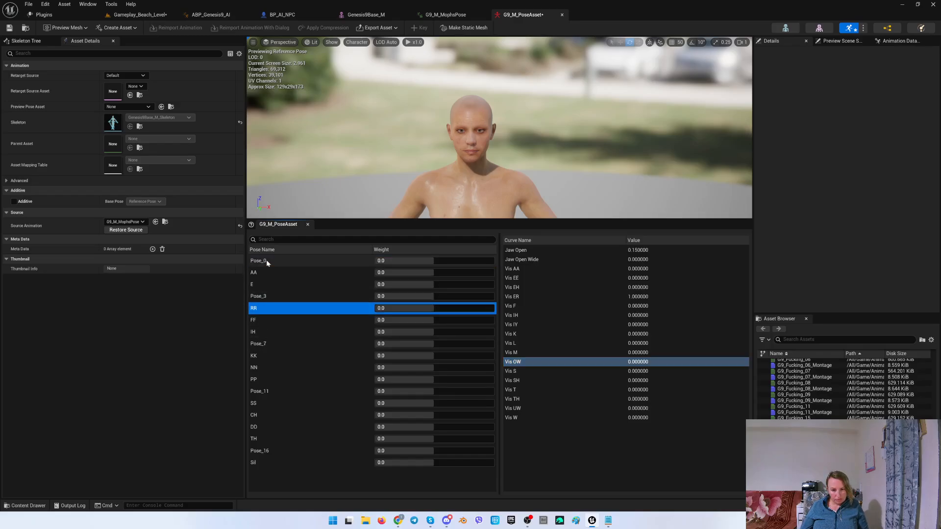
pyautogui.press('Down')
pyautogui.press('Down')
pyautogui.press('Down')
pyautogui.press('Down')
pyautogui.press('Down')
pyautogui.press('Down')
pyautogui.press('Down')
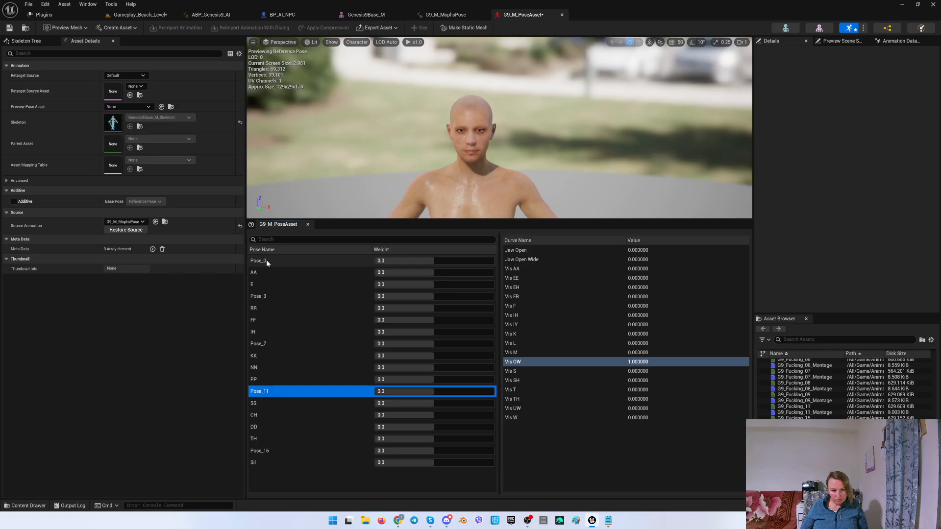
pyautogui.rightClick(257, 391)
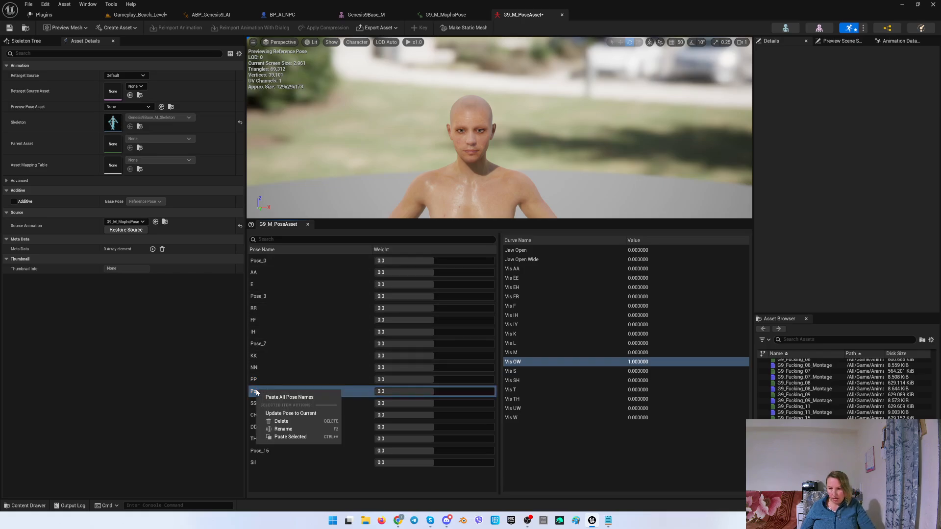
pyautogui.click(284, 428)
pyautogui.write('OH')
pyautogui.press('Return')
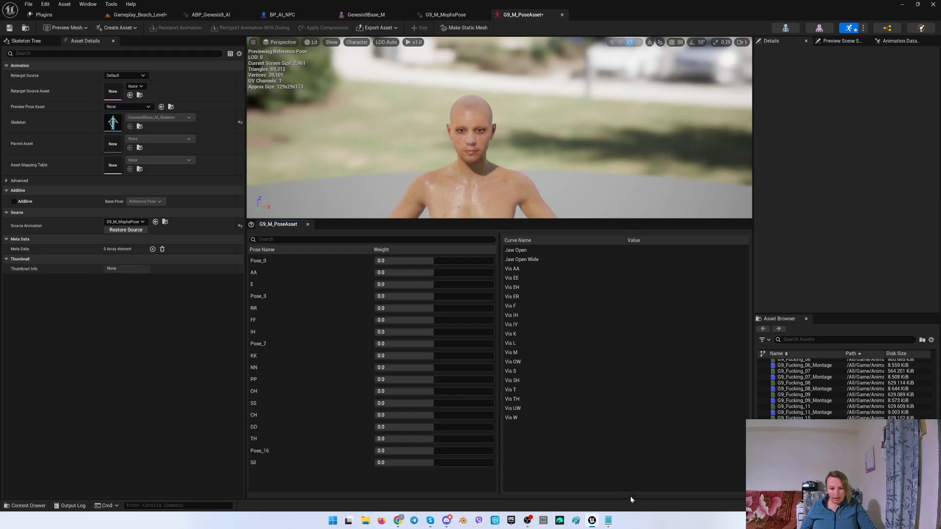
# Look up OU in the viseme list and rename Pose_16, the pose driving Vis UW, to OU.
pyautogui.click(607, 522)
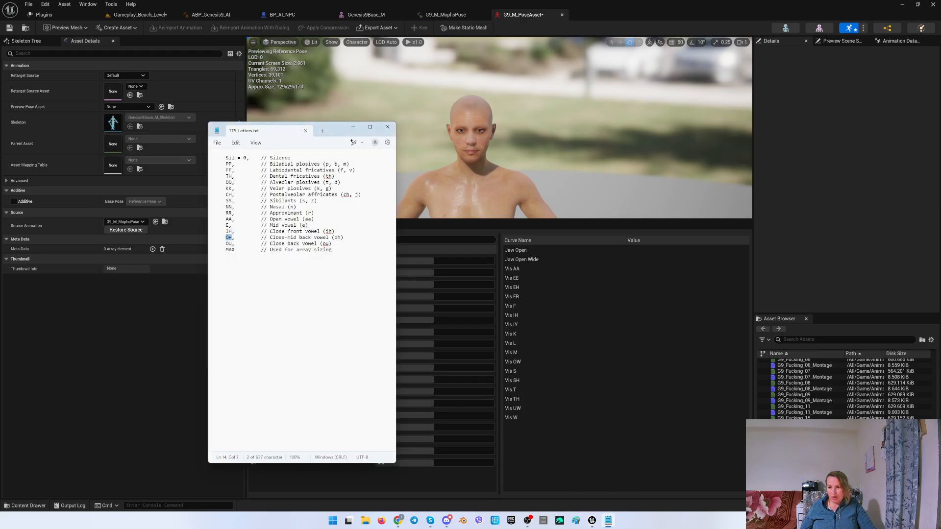
pyautogui.click(514, 408)
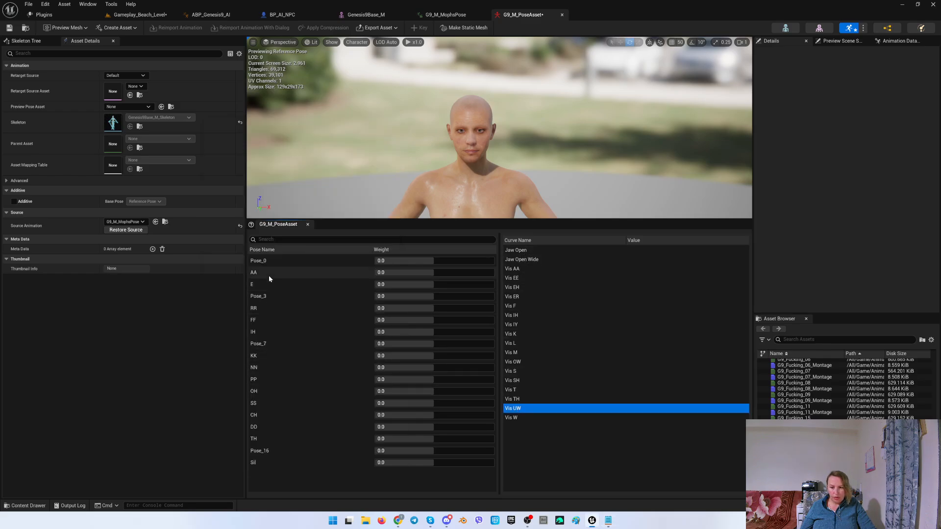
pyautogui.click(268, 259)
pyautogui.press('Down')
pyautogui.press('Down')
pyautogui.press('Down')
pyautogui.press('Down')
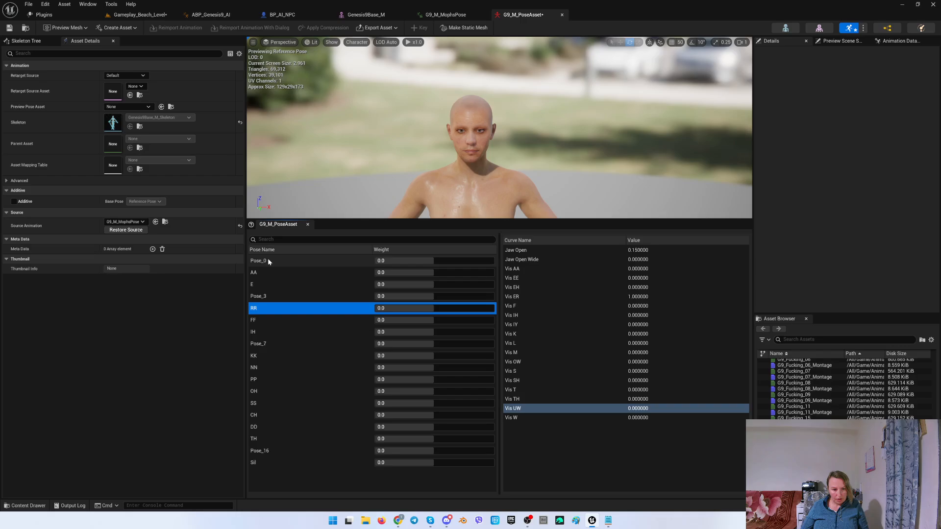
pyautogui.press('Down')
pyautogui.press('Down')
pyautogui.press('Down')
pyautogui.press('Down')
pyautogui.press('Down')
pyautogui.press('Down')
pyautogui.press('Down')
pyautogui.press('Down')
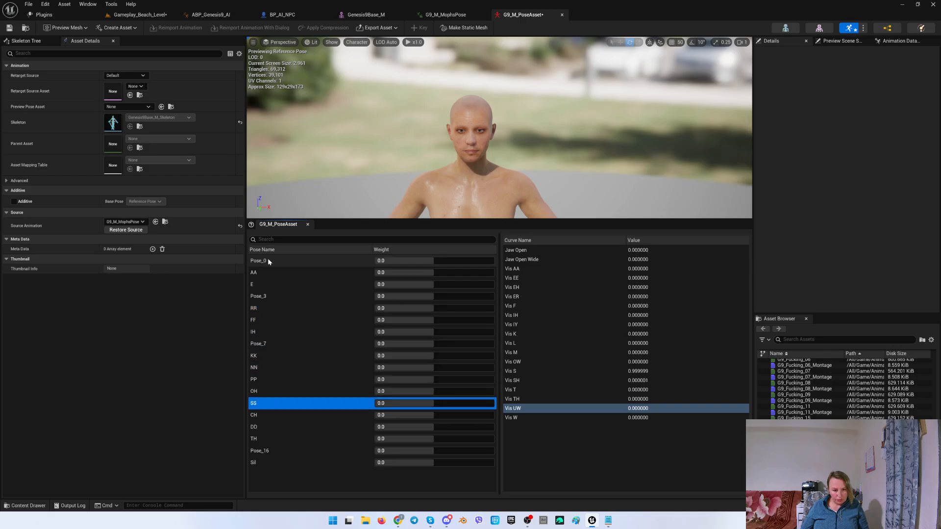
pyautogui.press('Down')
pyautogui.press('Down')
pyautogui.press('Down')
pyautogui.press('Down')
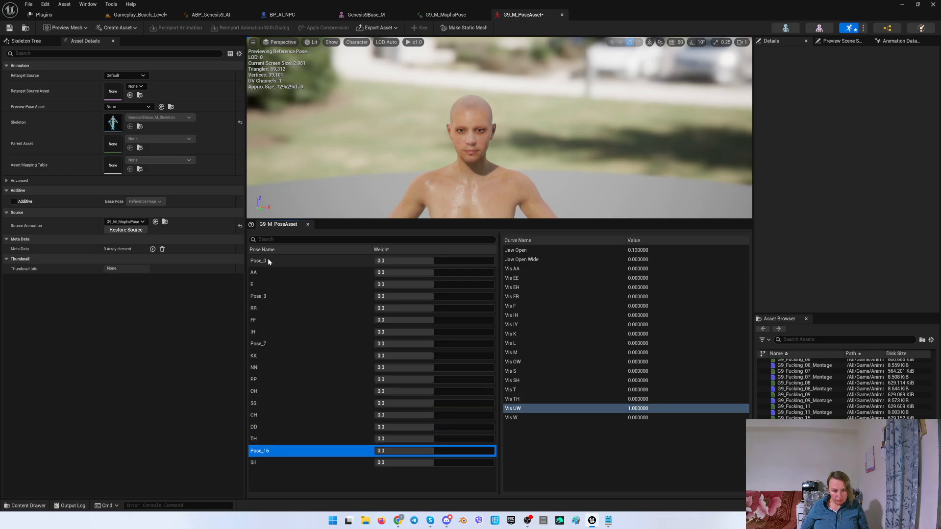
pyautogui.rightClick(264, 453)
pyautogui.click(289, 489)
pyautogui.write('OU')
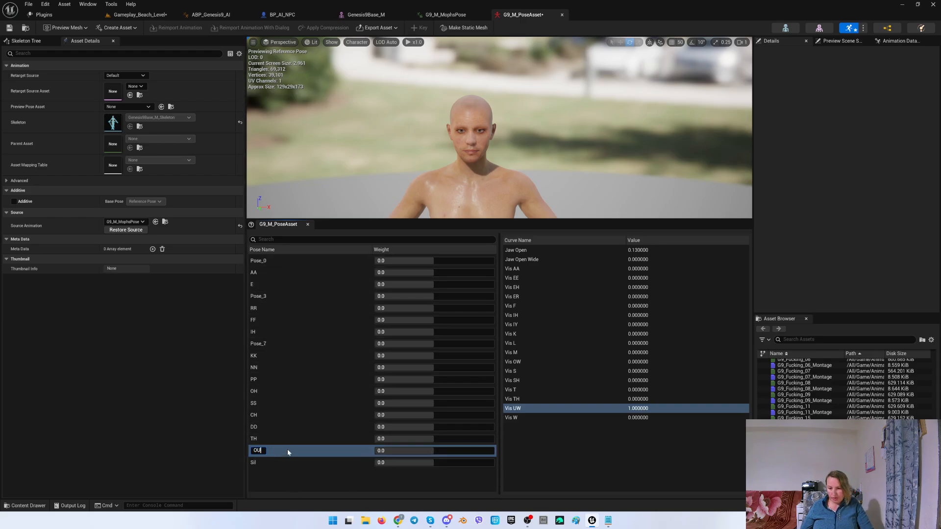
pyautogui.press('Return')
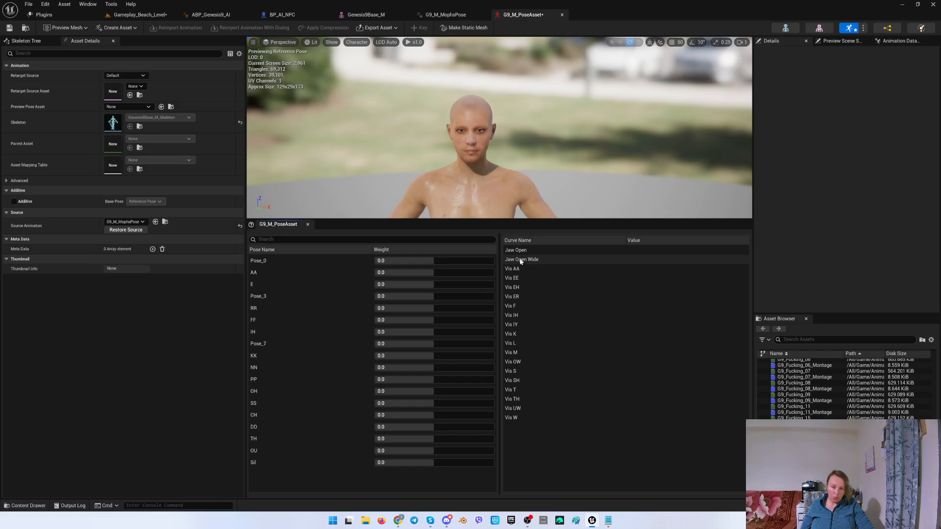
# Check the curves of Pose_0, Pose_3 and Pose_7, then delete these three unused poses.
pyautogui.click(281, 262)
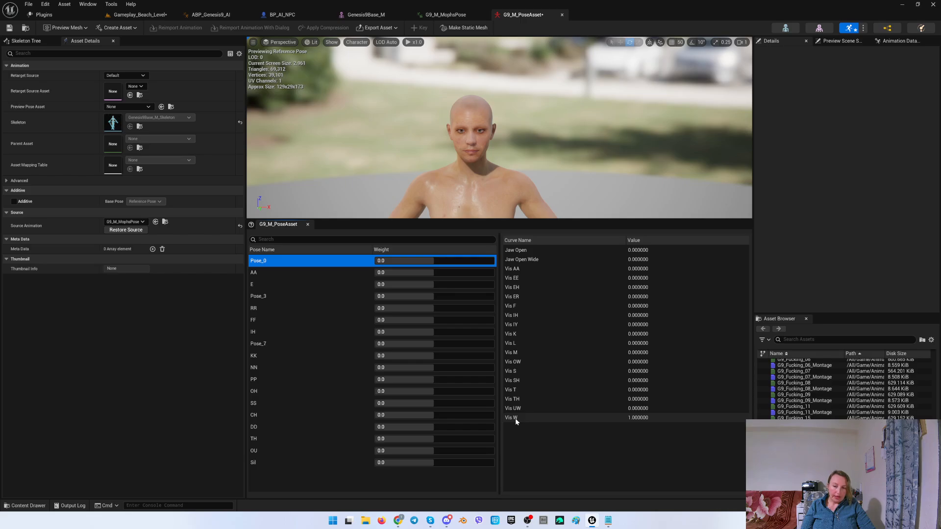
pyautogui.click(270, 296)
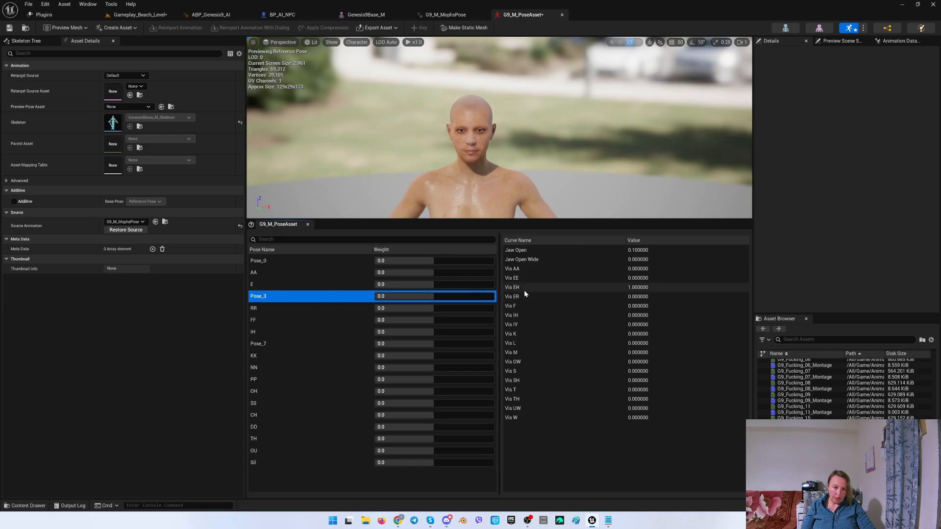
pyautogui.click(274, 343)
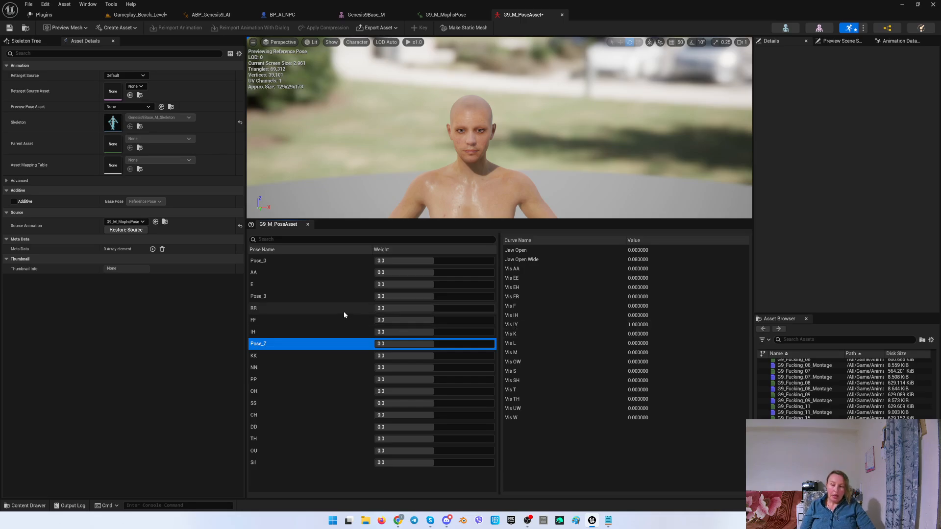
pyautogui.click(269, 262)
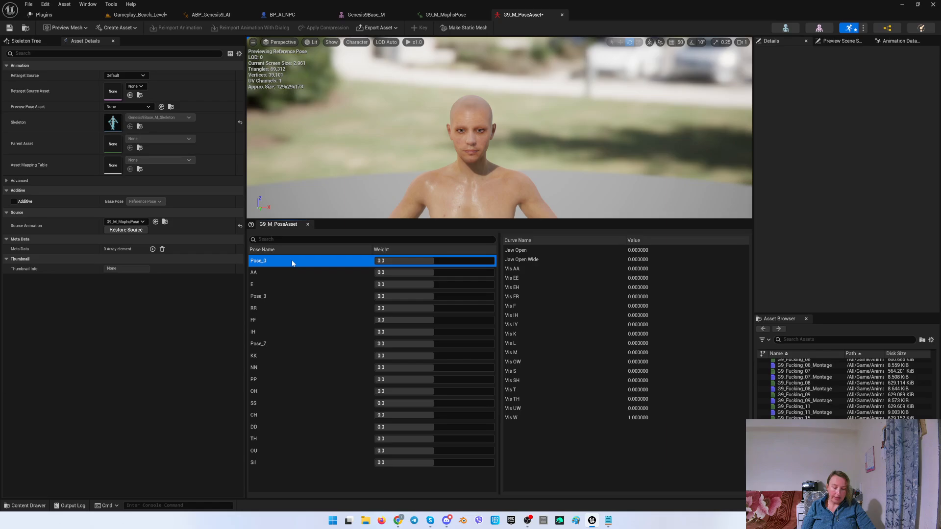
pyautogui.press('Delete')
pyautogui.click(262, 284)
pyautogui.press('Delete')
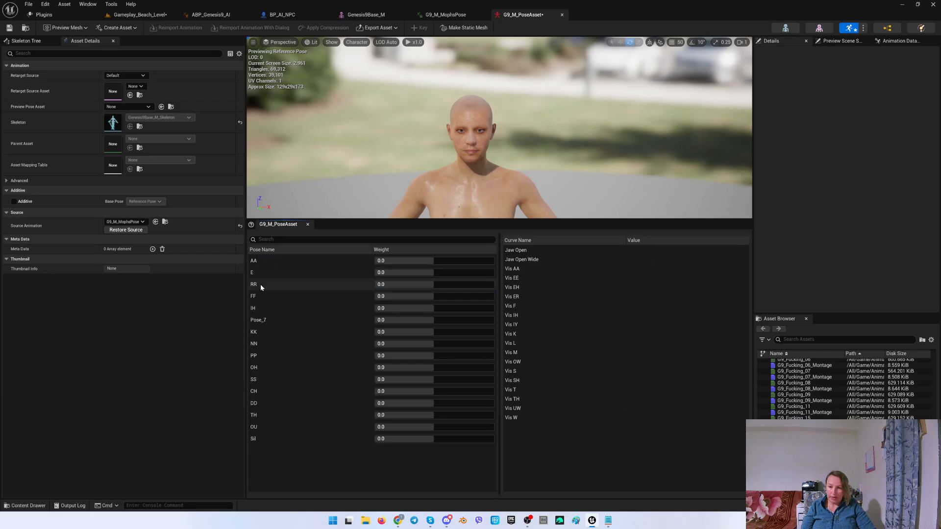
pyautogui.click(268, 319)
pyautogui.press('Delete')
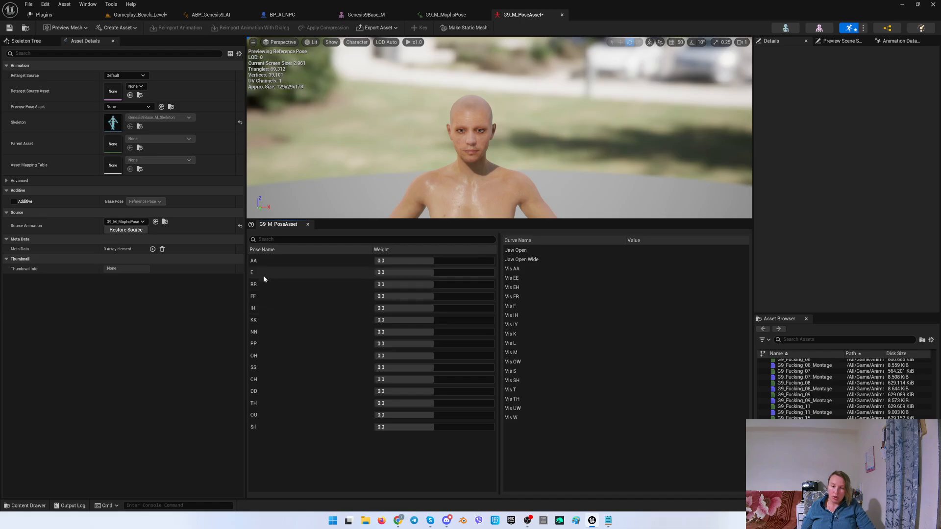
# Save the pose asset and set the OU pose weight to 0.
pyautogui.click(8, 29)
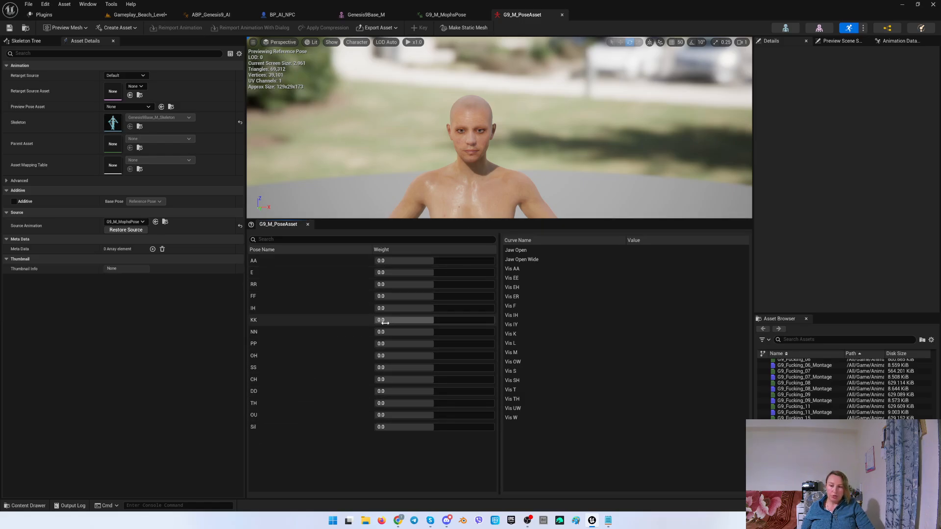
pyautogui.click(392, 415)
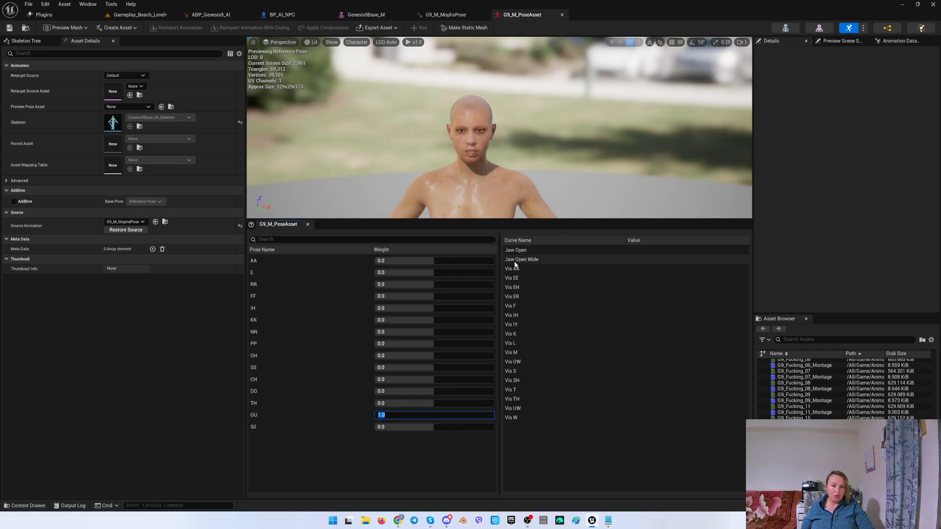
pyautogui.write('0')
pyautogui.press('Return')
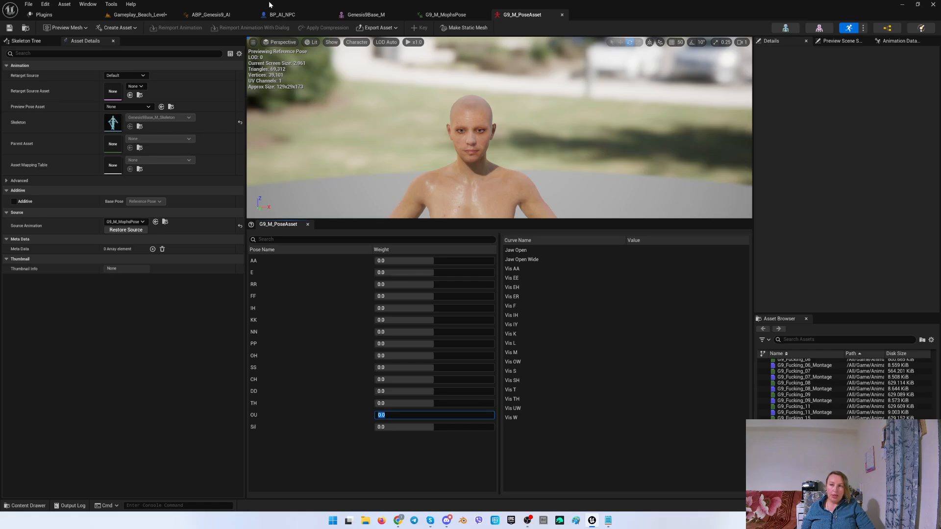
# In BP_AI_NPC, locate the Genesis9 component's animation blueprint ABP_Genesis9_AI and open it.
pyautogui.click(284, 13)
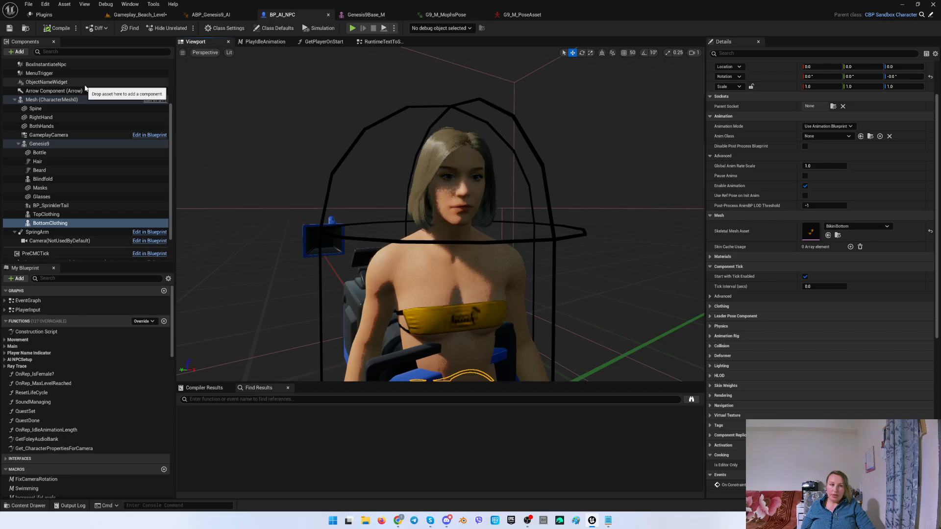
pyautogui.click(52, 99)
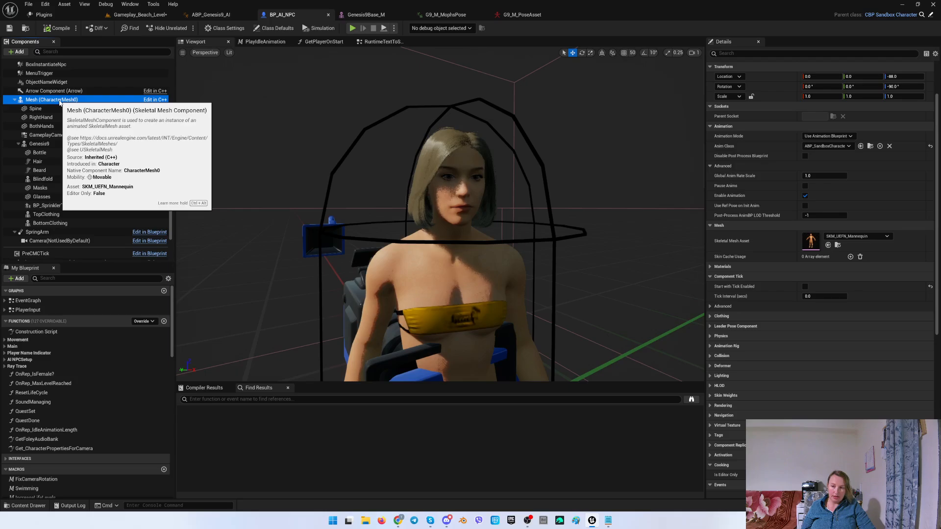
pyautogui.click(50, 144)
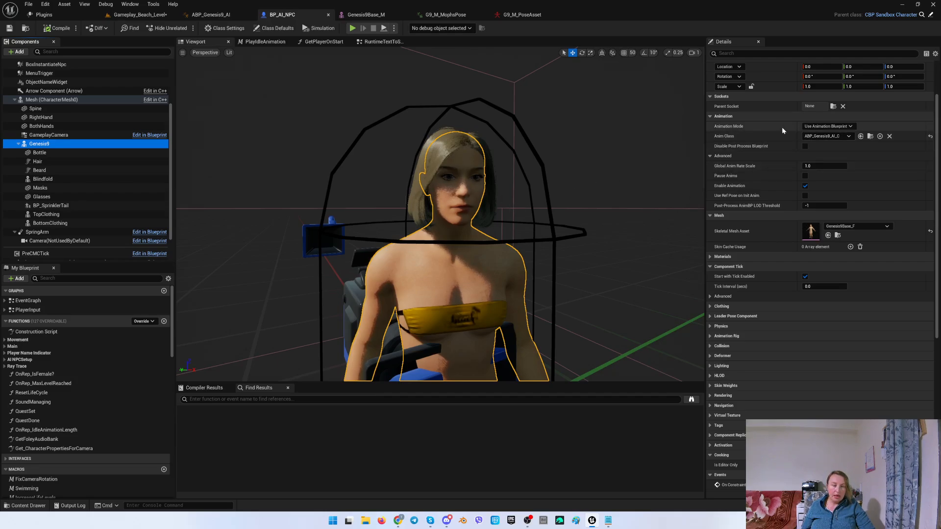
pyautogui.click(870, 136)
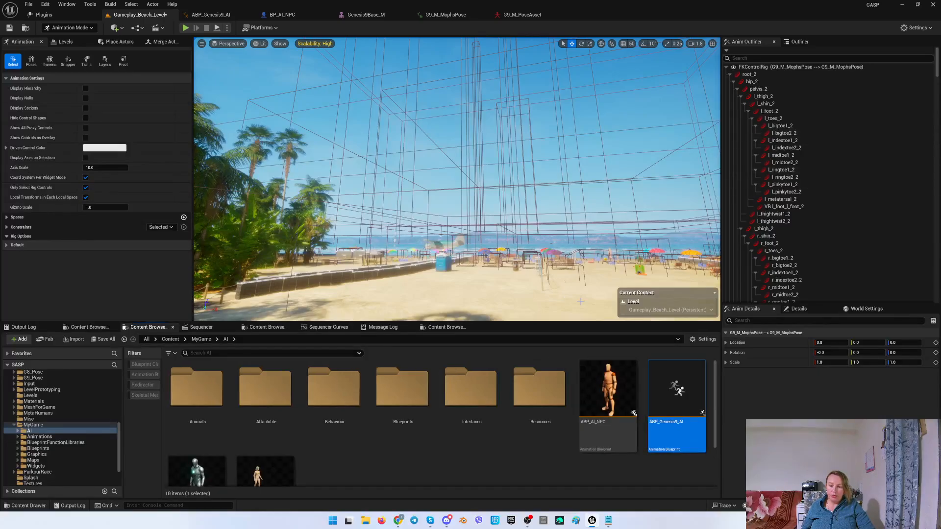
pyautogui.doubleClick(676, 392)
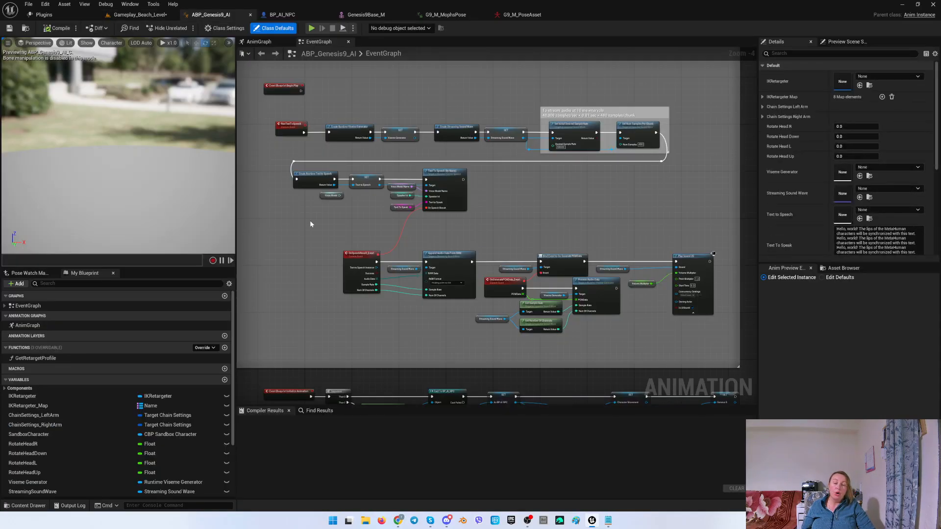
# Switch to the browser to view the Runtime MetaHuman Lip Sync plugin page, then return to the editor.
pyautogui.moveTo(310, 224)
pyautogui.mouseDown(button='right')
pyautogui.moveTo(330, 224)
pyautogui.moveTo(307, 226)
pyautogui.mouseUp(button='right')
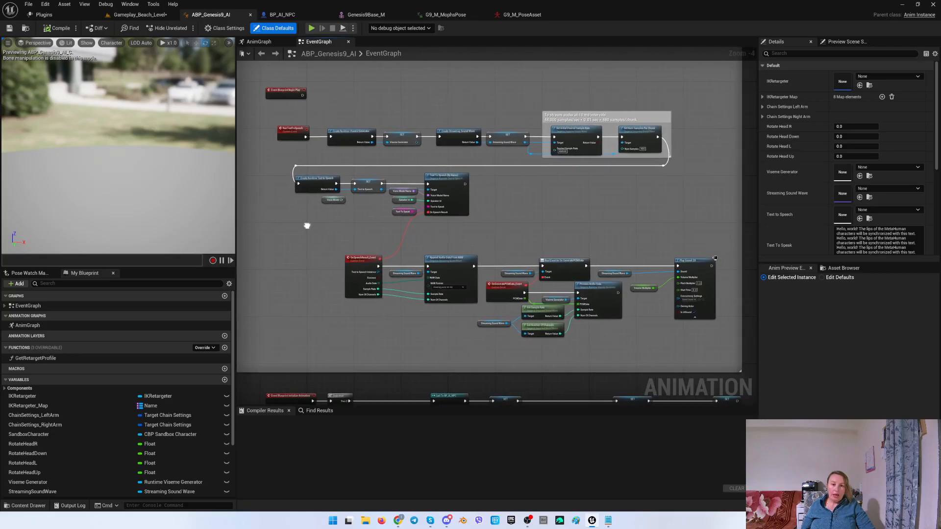
pyautogui.click(398, 520)
pyautogui.click(73, 8)
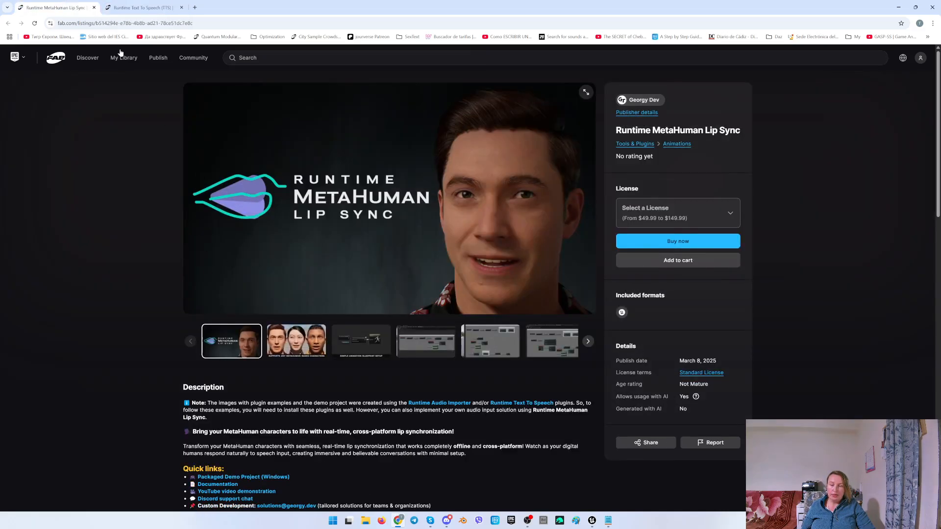
pyautogui.click(898, 8)
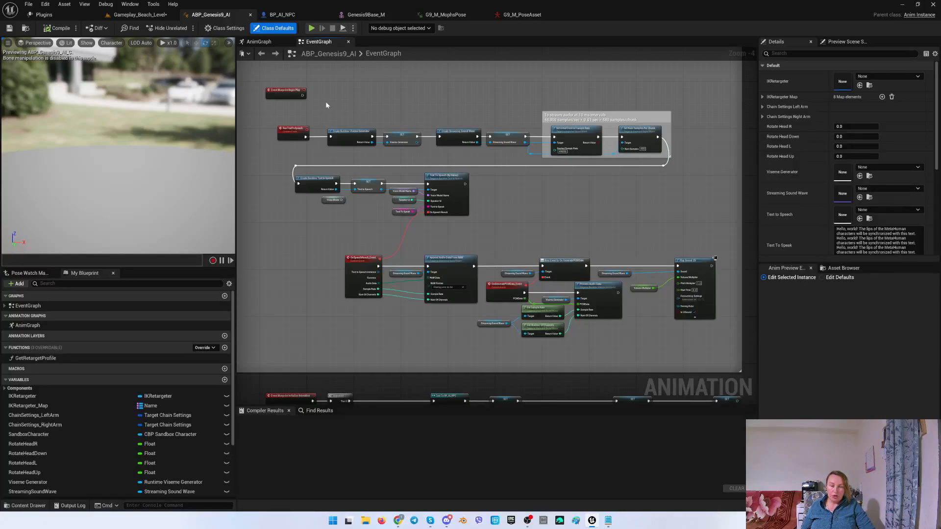
# Move the RunTextToSpeech event aside and wire Event BeginPlay into Create Runtime Viseme Generator in the event graph.
pyautogui.scroll(3, 326, 107)
pyautogui.moveTo(364, 131); pyautogui.dragTo(351, 106, button='right')
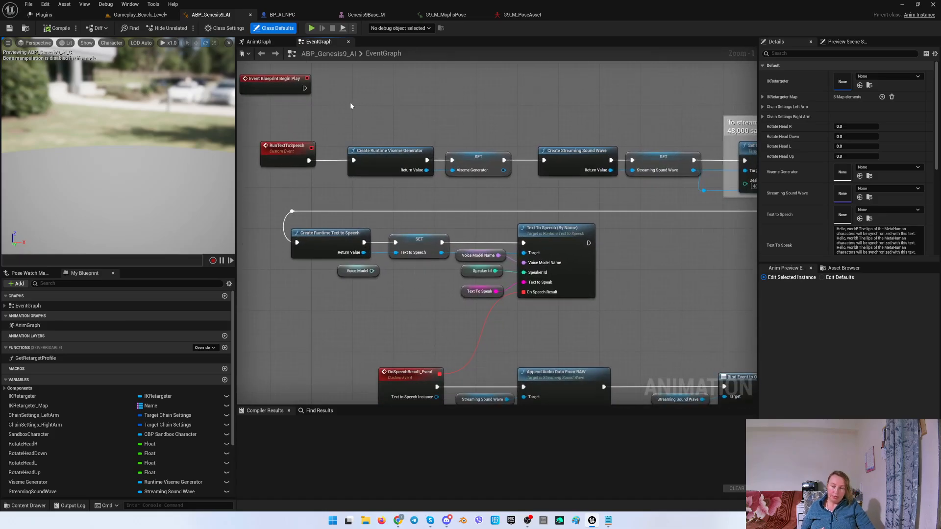
pyautogui.keyDown('alt'); pyautogui.click(310, 159); pyautogui.keyUp('alt')
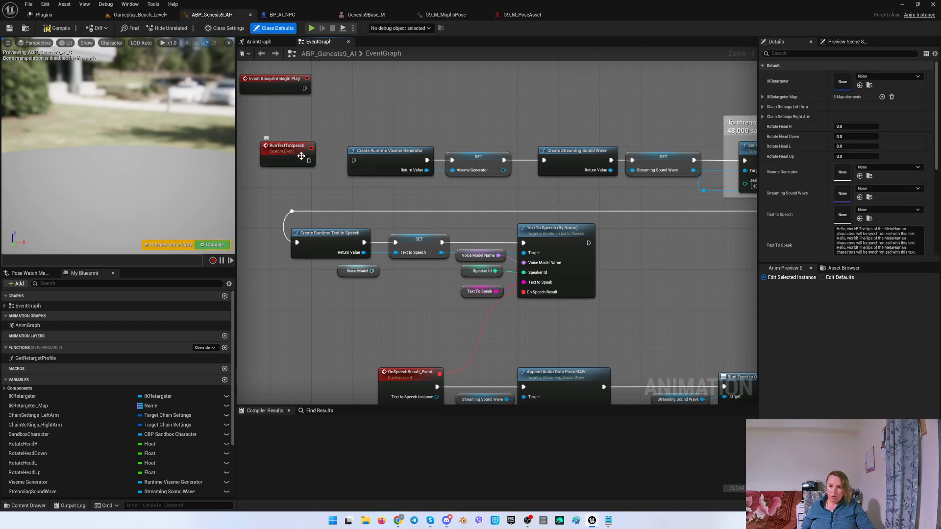
pyautogui.moveTo(300, 156); pyautogui.dragTo(232, 155)
pyautogui.moveTo(294, 81); pyautogui.dragTo(378, 161)
pyautogui.moveTo(370, 183); pyautogui.dragTo(341, 182, button='right')
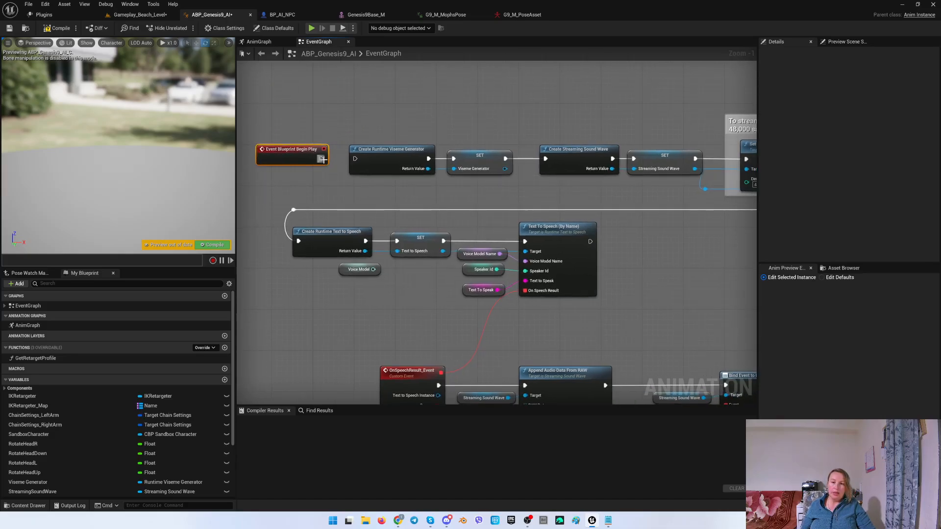
pyautogui.moveTo(321, 159); pyautogui.dragTo(355, 158)
pyautogui.moveTo(329, 171)
pyautogui.mouseDown(button='right')
pyautogui.moveTo(341, 181)
pyautogui.moveTo(341, 169)
pyautogui.mouseUp(button='right')
pyautogui.moveTo(542, 309); pyautogui.dragTo(522, 263, button='right')
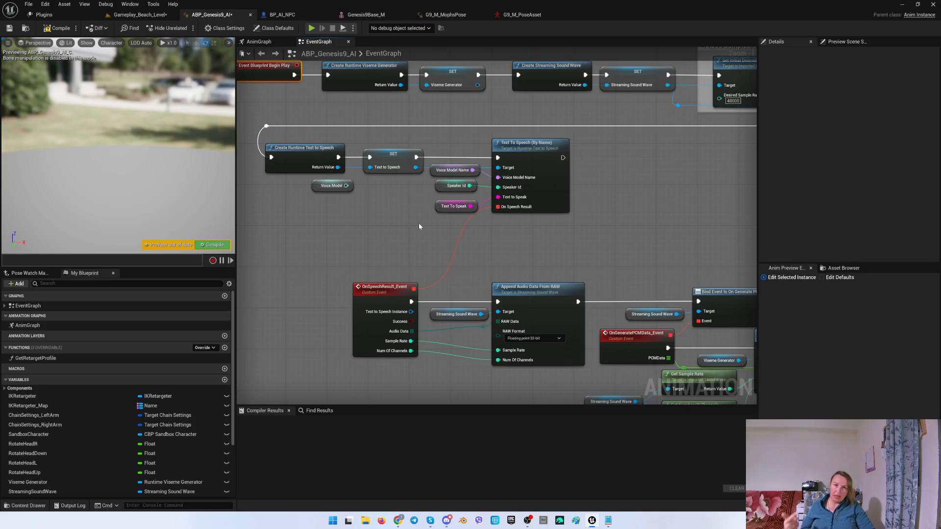
# Detach the Text To Speak variable from Text To Speech and paste its default sentence directly into the Text To Speak pin.
pyautogui.keyDown('alt'); pyautogui.click(470, 206); pyautogui.keyUp('alt')
pyautogui.moveTo(435, 206); pyautogui.dragTo(338, 211)
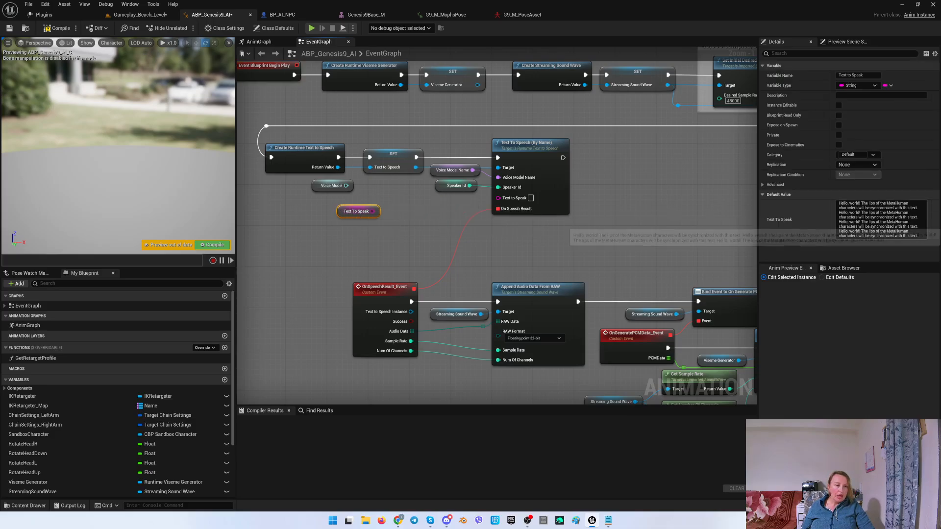
pyautogui.click(881, 223)
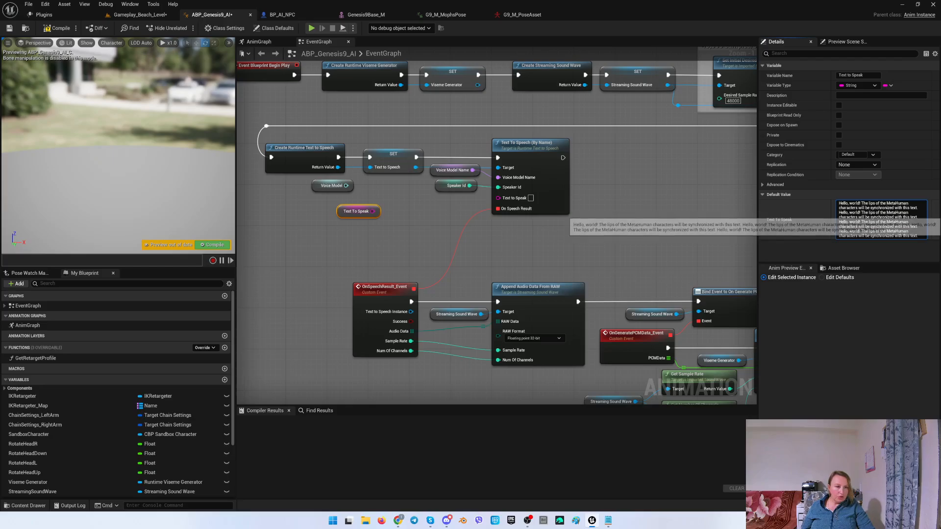
pyautogui.hotkey('ctrl', 'a')
pyautogui.hotkey('ctrl', 'c')
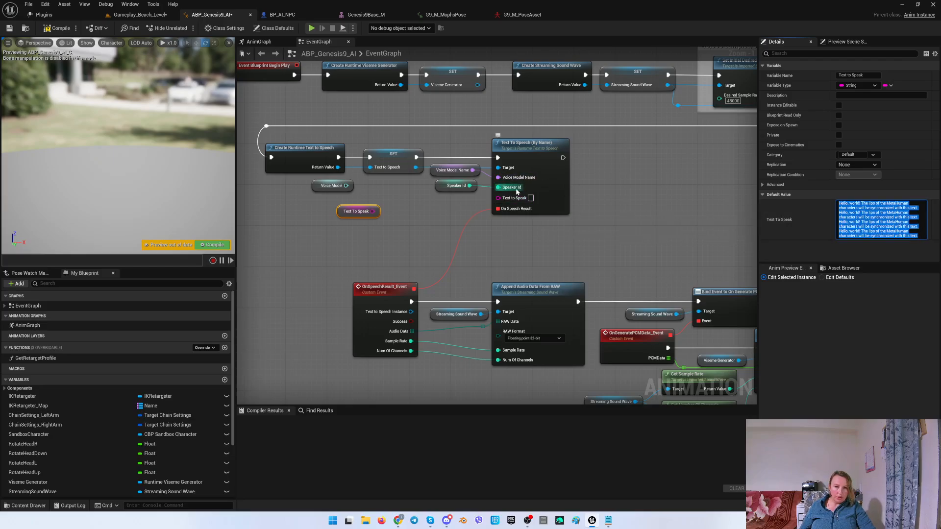
pyautogui.click(606, 210)
pyautogui.hotkey('ctrl', 'v')
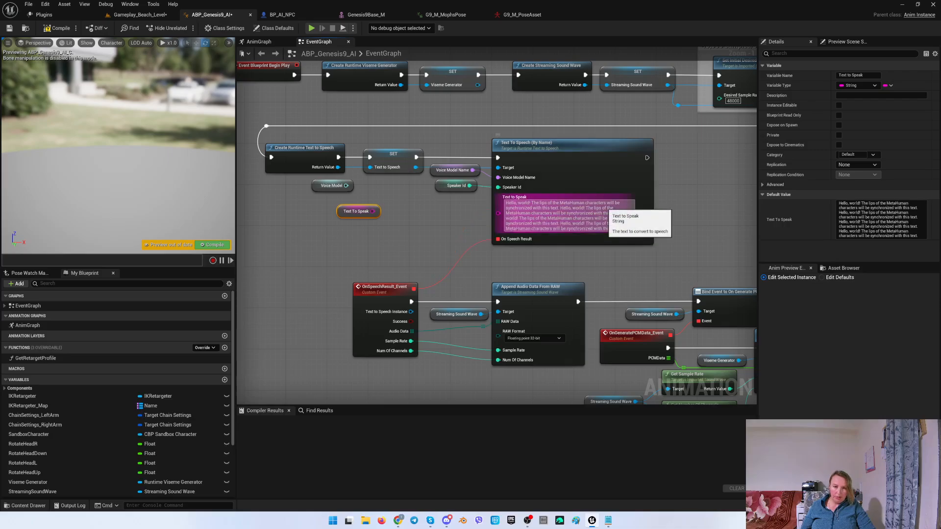
pyautogui.click(699, 188)
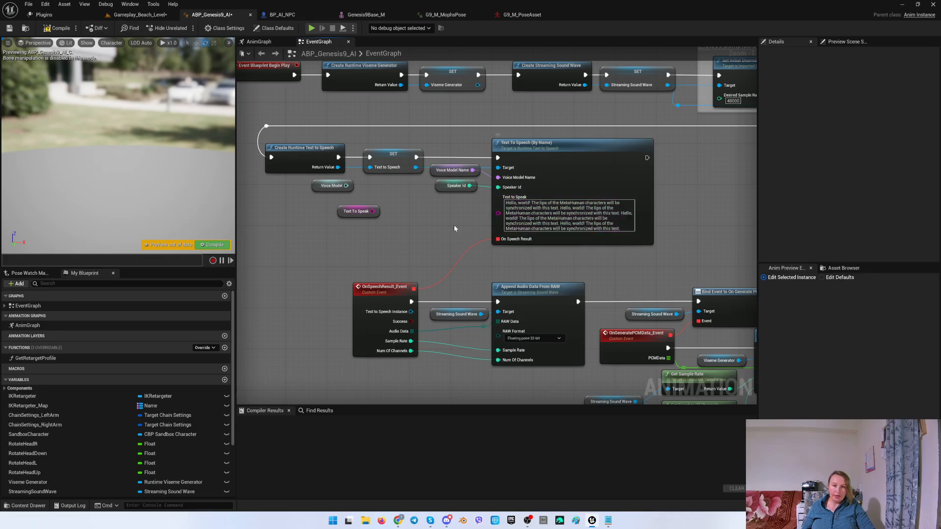
# Detach the Voice Model Name variable and set the Voice Model Name pin to English (United States) - Kokoro (Adam).
pyautogui.moveTo(454, 224); pyautogui.dragTo(428, 187)
pyautogui.click(429, 175)
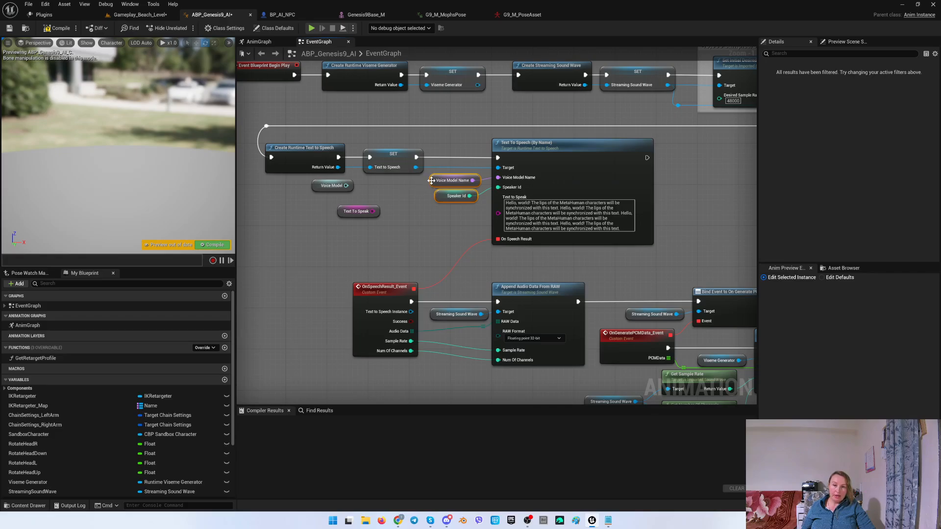
pyautogui.click(430, 180)
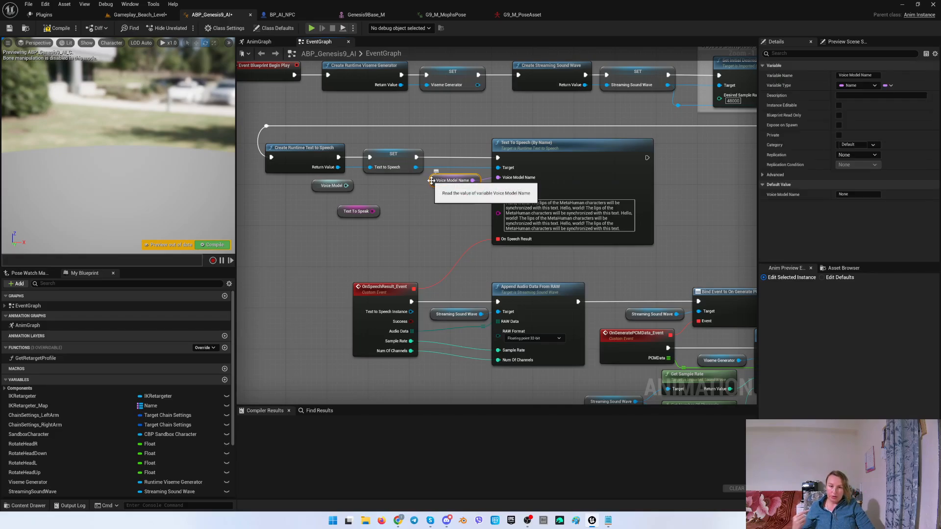
pyautogui.keyDown('alt'); pyautogui.click(473, 180); pyautogui.keyUp('alt')
pyautogui.moveTo(441, 184); pyautogui.dragTo(403, 188)
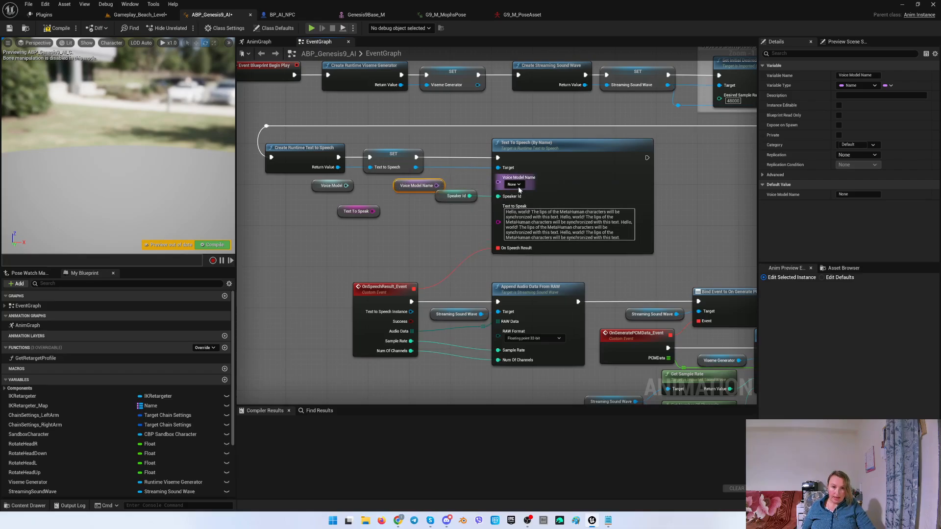
pyautogui.click(516, 185)
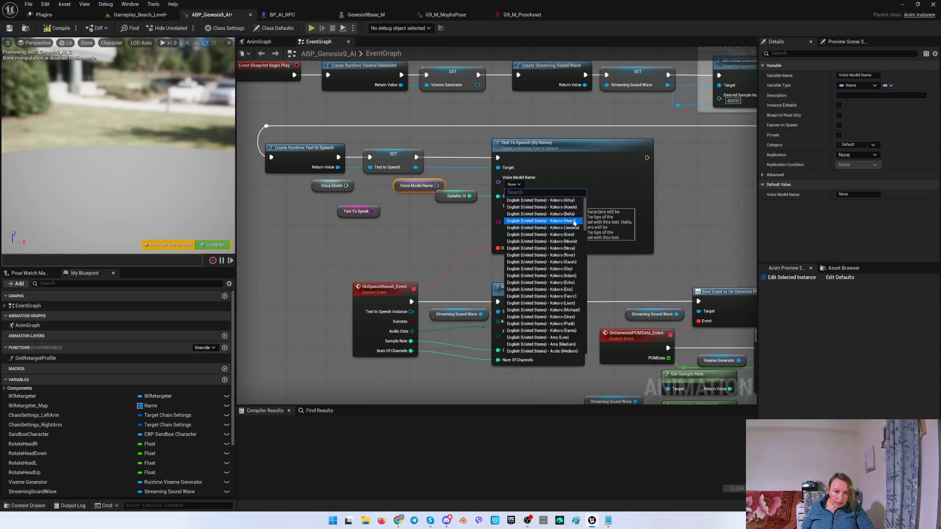
pyautogui.click(574, 276)
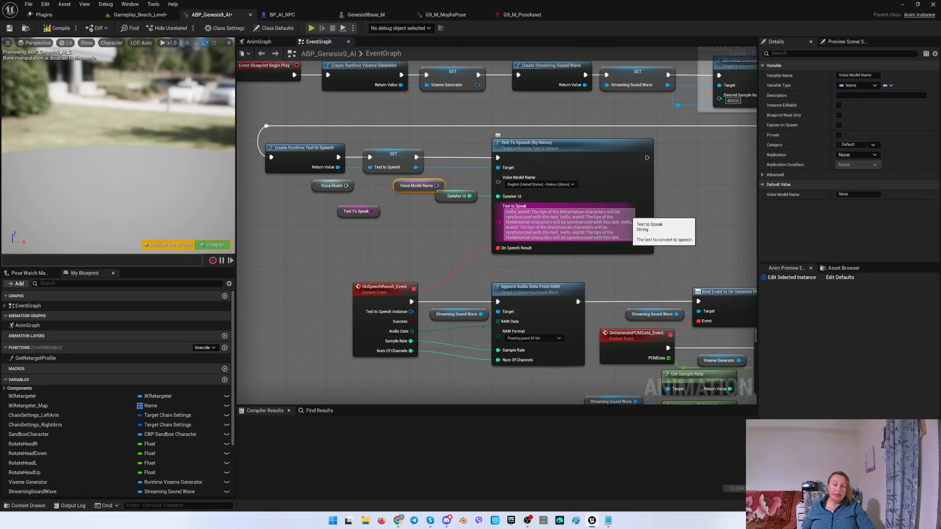
# Compile and save the ABP_Genesis9_AI animation blueprint.
pyautogui.click(58, 28)
pyautogui.click(9, 29)
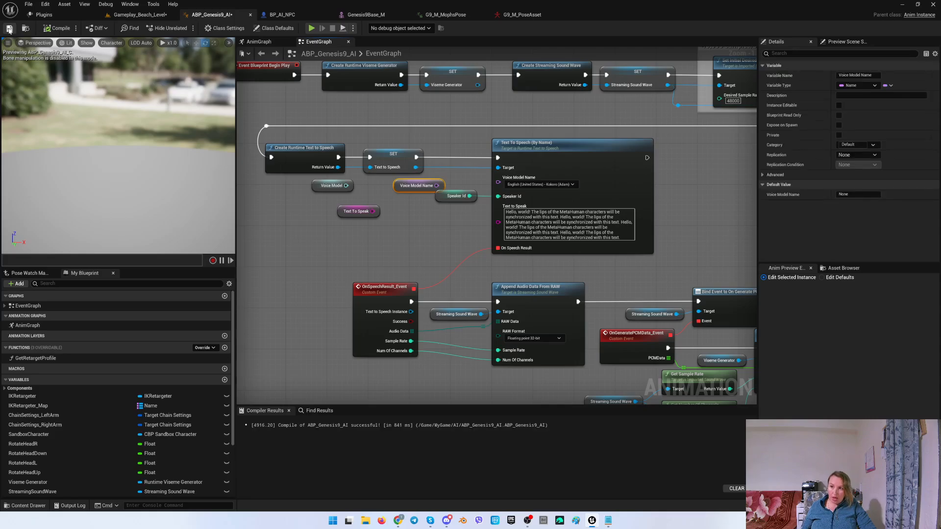
pyautogui.moveTo(392, 219); pyautogui.dragTo(393, 221, button='right')
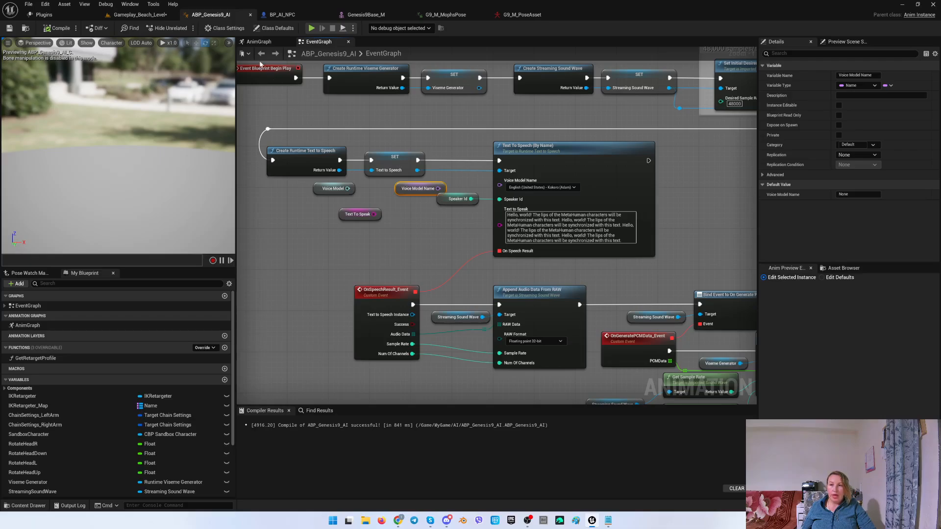
# In the AnimGraph, move the Viseme Generator, base pose and Blend Runtime MetaHuman Lip Sync nodes upward.
pyautogui.click(258, 41)
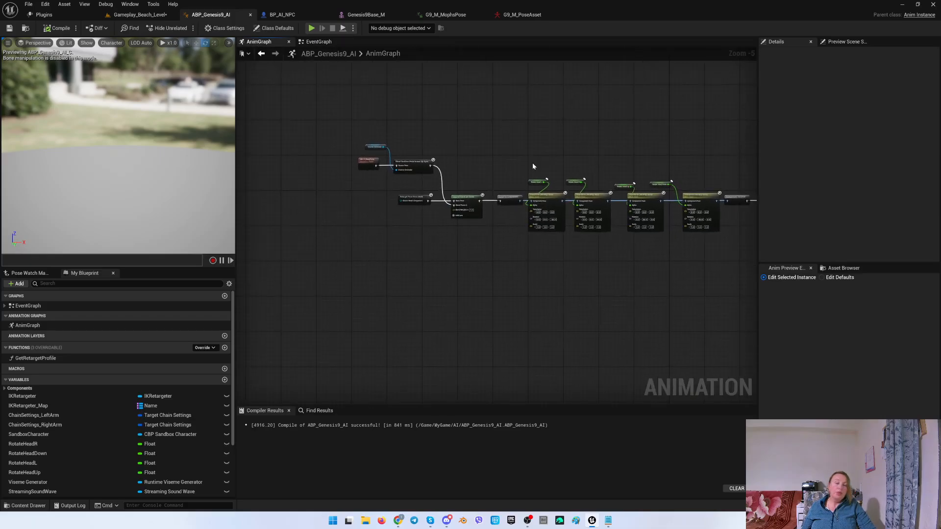
pyautogui.scroll(3, 513, 171)
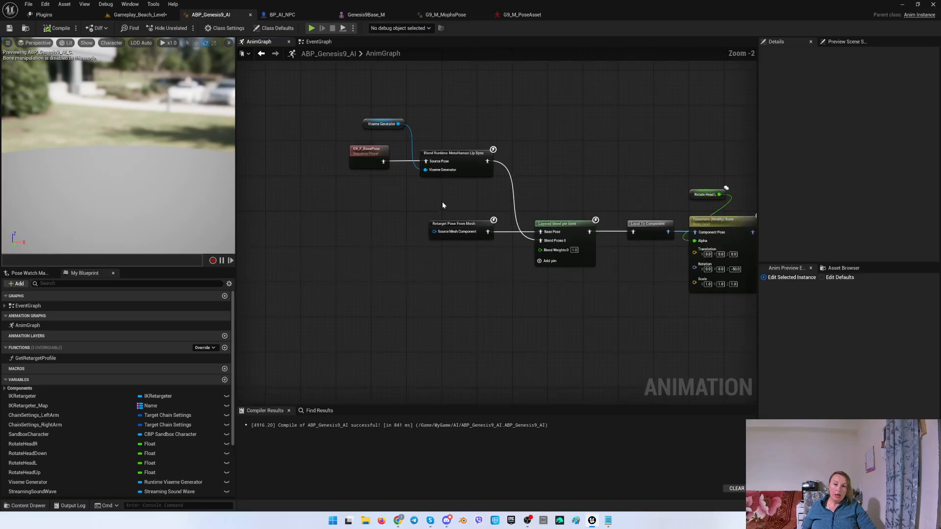
pyautogui.moveTo(442, 205); pyautogui.dragTo(450, 242, button='right')
pyautogui.scroll(-3, 166, 433)
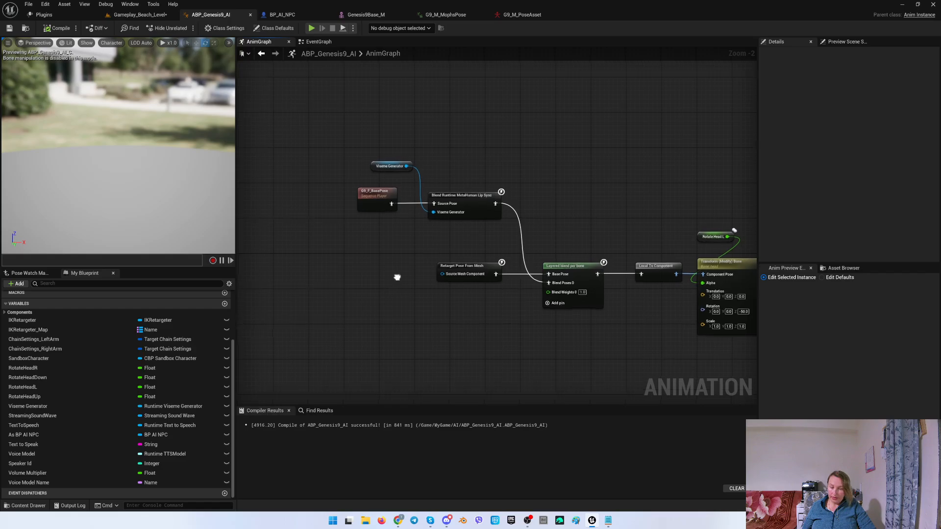
pyautogui.moveTo(358, 157); pyautogui.dragTo(359, 196, button='right')
pyautogui.moveTo(415, 215); pyautogui.dragTo(447, 185)
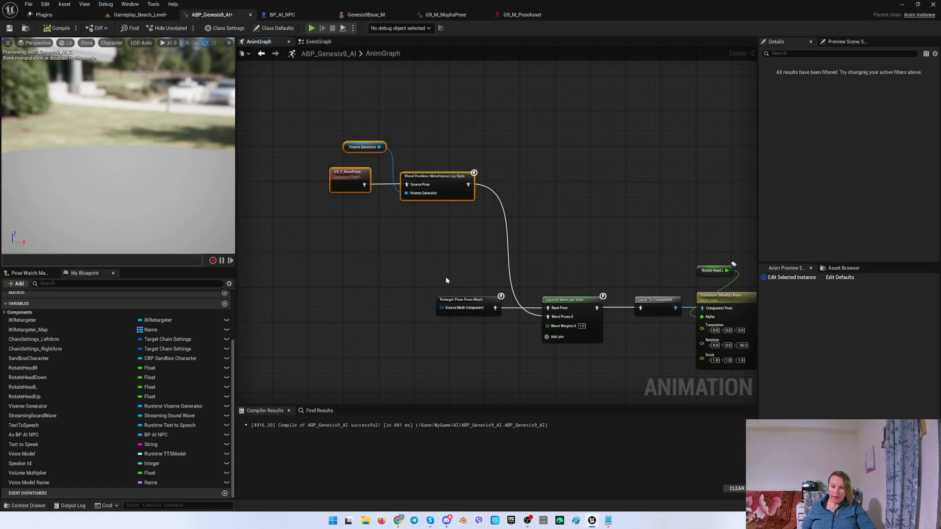
pyautogui.moveTo(576, 320); pyautogui.dragTo(554, 319, button='right')
pyautogui.click(535, 320)
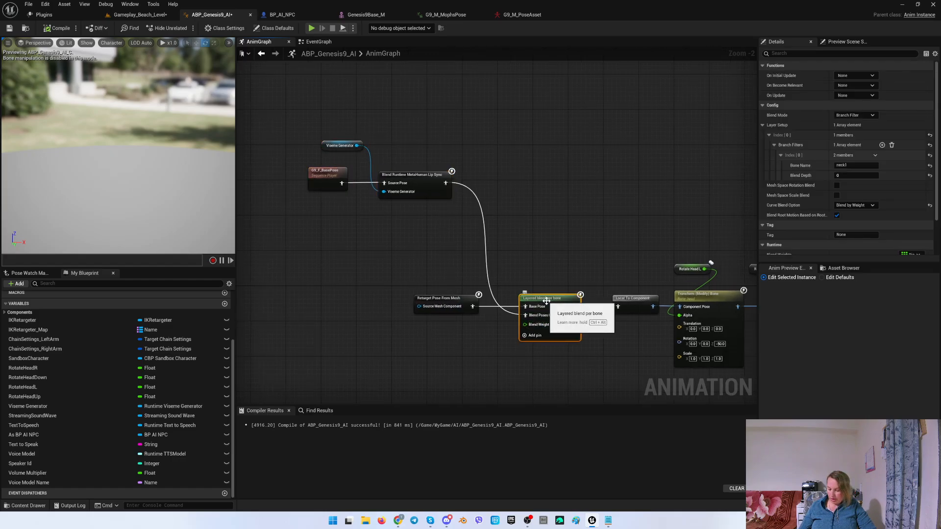
pyautogui.hotkey('ctrl', 'c')
pyautogui.hotkey('ctrl', 'v')
pyautogui.moveTo(489, 261); pyautogui.dragTo(525, 315)
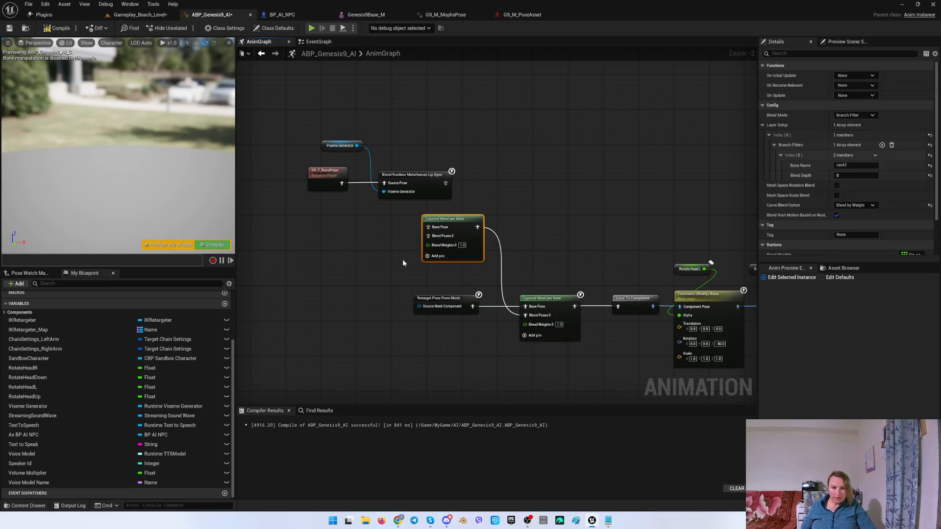
pyautogui.moveTo(402, 259); pyautogui.dragTo(472, 266, button='right')
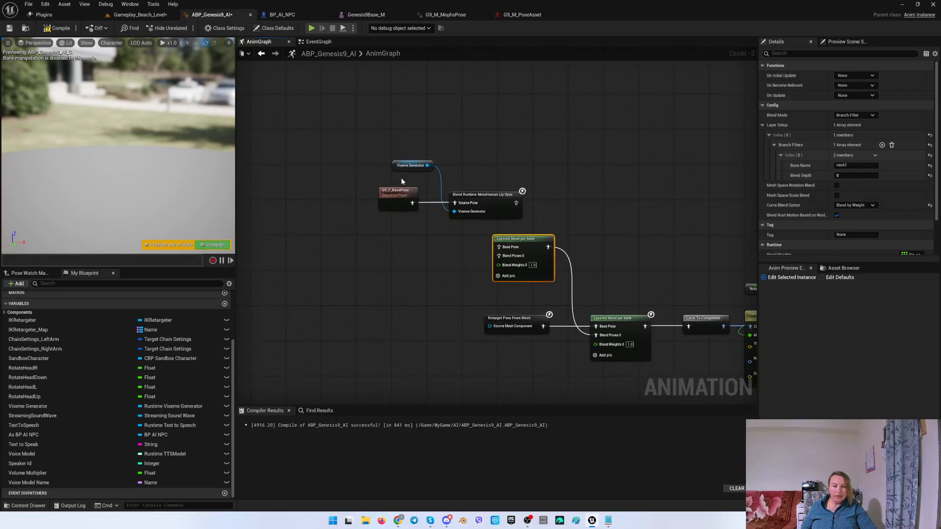
pyautogui.press('Delete')
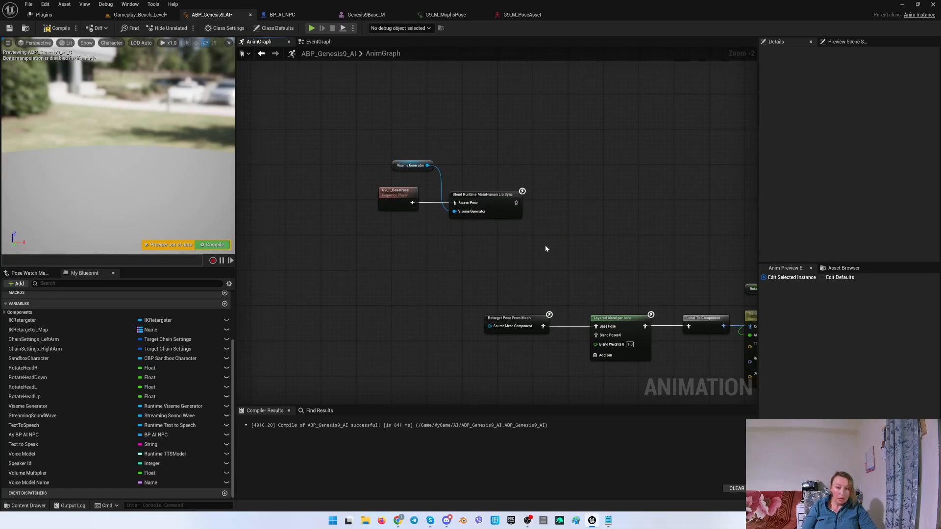
# Search the AnimGraph's node menu for a Layered blend per bone node near the head transform chain.
pyautogui.moveTo(545, 249); pyautogui.dragTo(508, 248, button='right')
pyautogui.rightClick(508, 248)
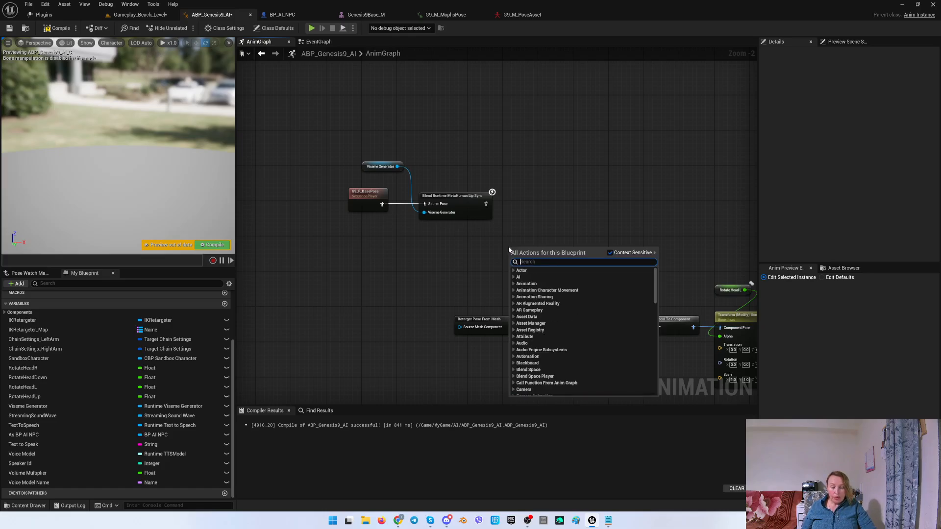
pyautogui.write('layer')
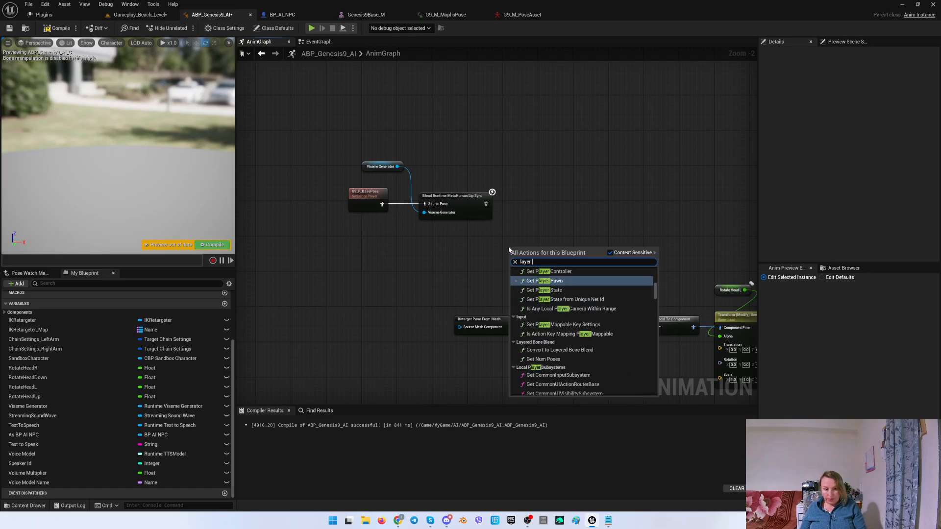
pyautogui.write(' blend')
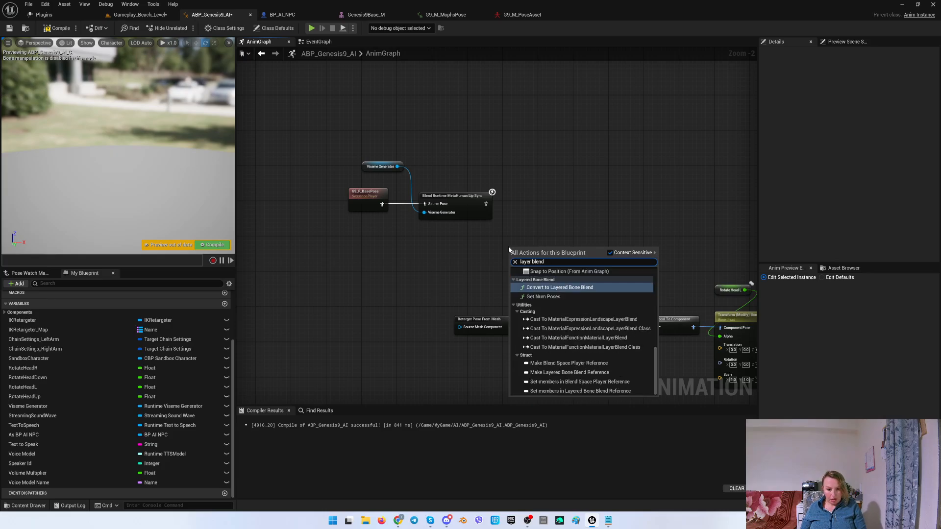
pyautogui.click(669, 237)
pyautogui.moveTo(668, 237); pyautogui.dragTo(609, 236, button='right')
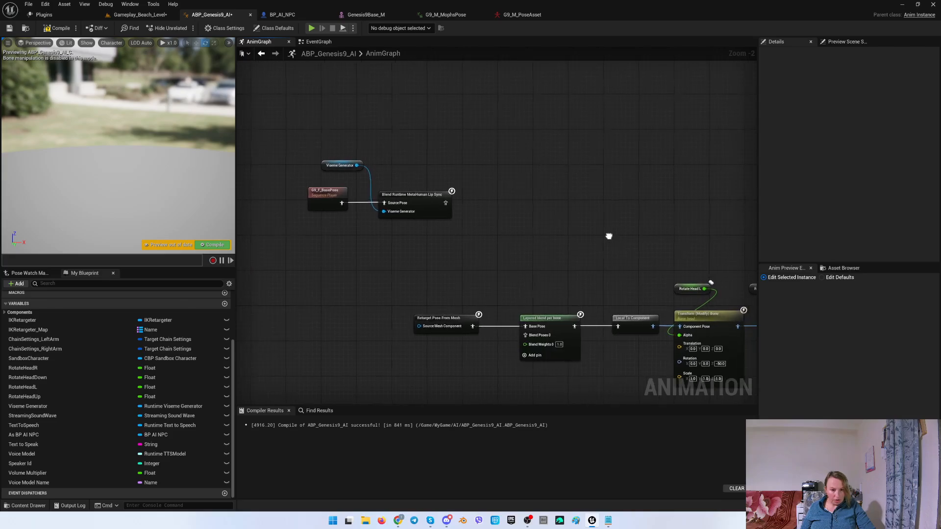
pyautogui.rightClick(533, 221)
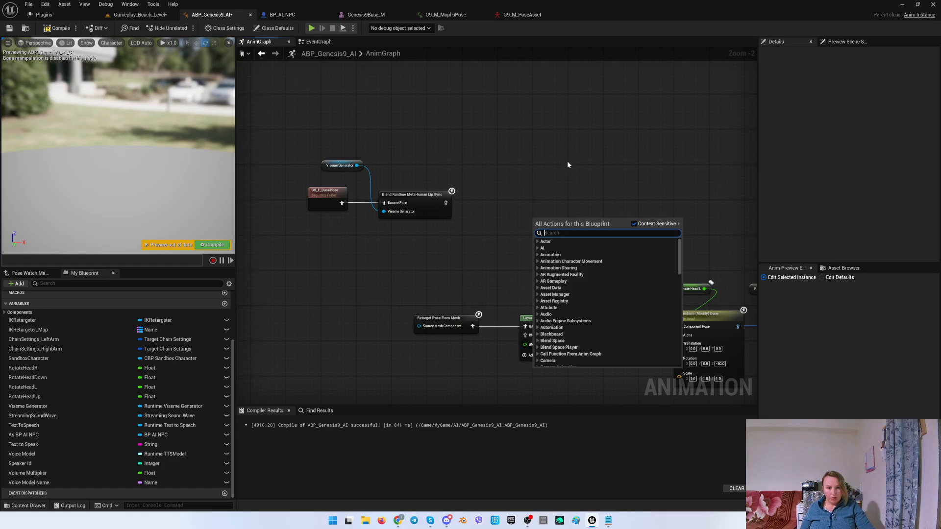
pyautogui.moveTo(567, 161); pyautogui.dragTo(327, 70, button='right')
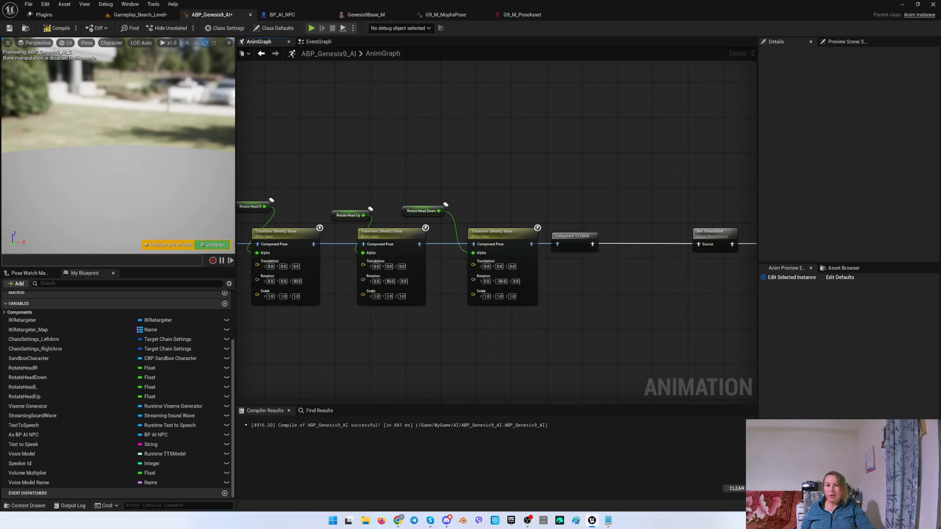
pyautogui.moveTo(397, 143); pyautogui.dragTo(585, 180, button='right')
pyautogui.rightClick(402, 146)
pyautogui.write('lay')
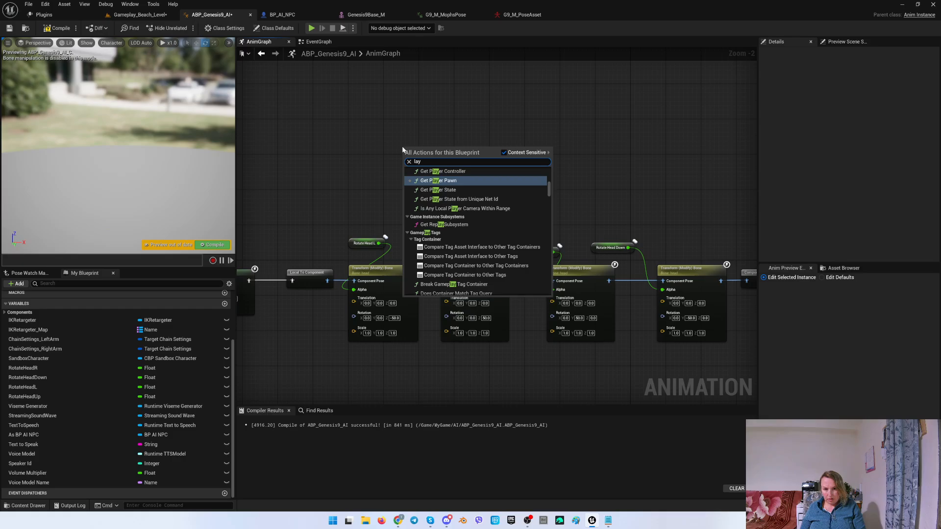
pyautogui.write('er ble')
pyautogui.write('nd')
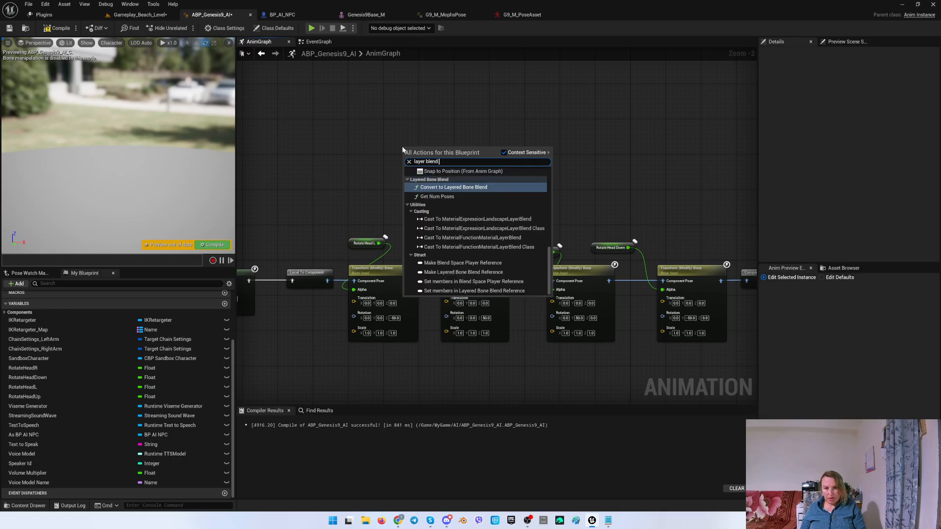
pyautogui.write(' per')
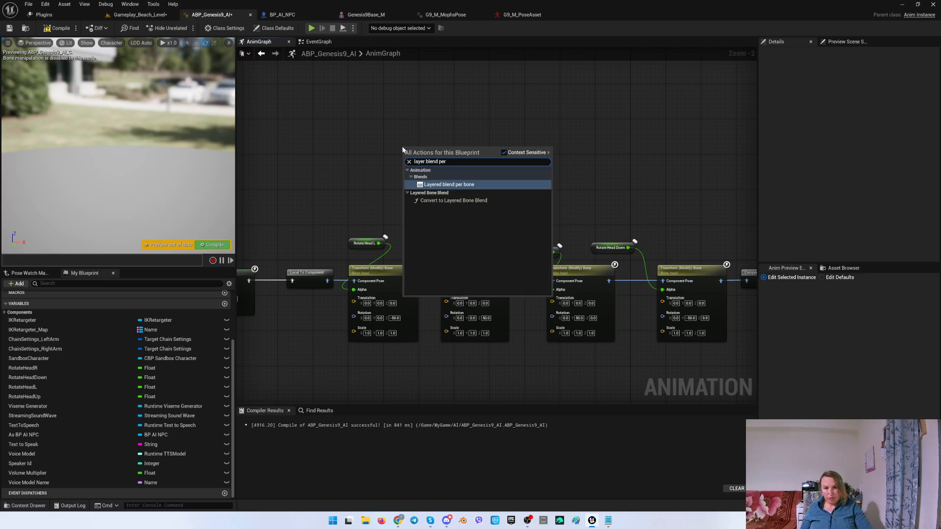
pyautogui.click(378, 155)
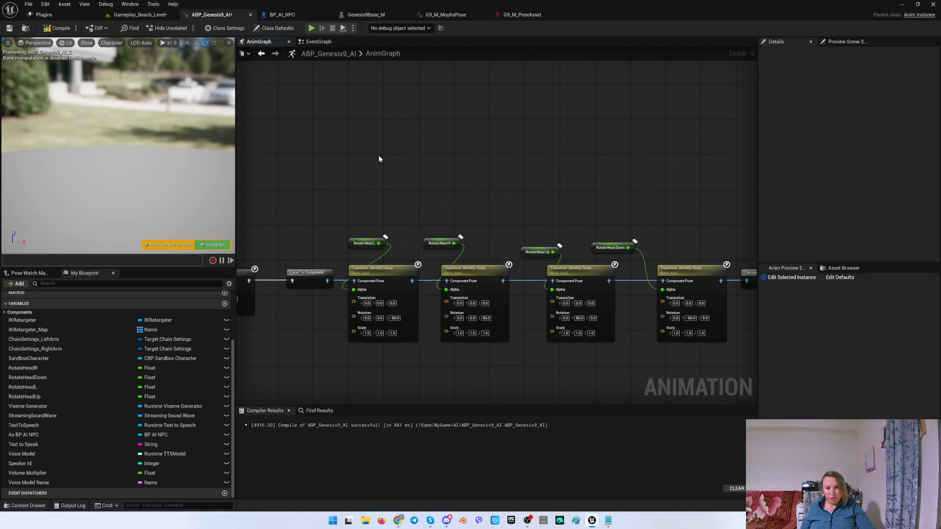
# Open ABP_AI_NPC from the AI folder and view its MyCustomMovement graph.
pyautogui.click(141, 15)
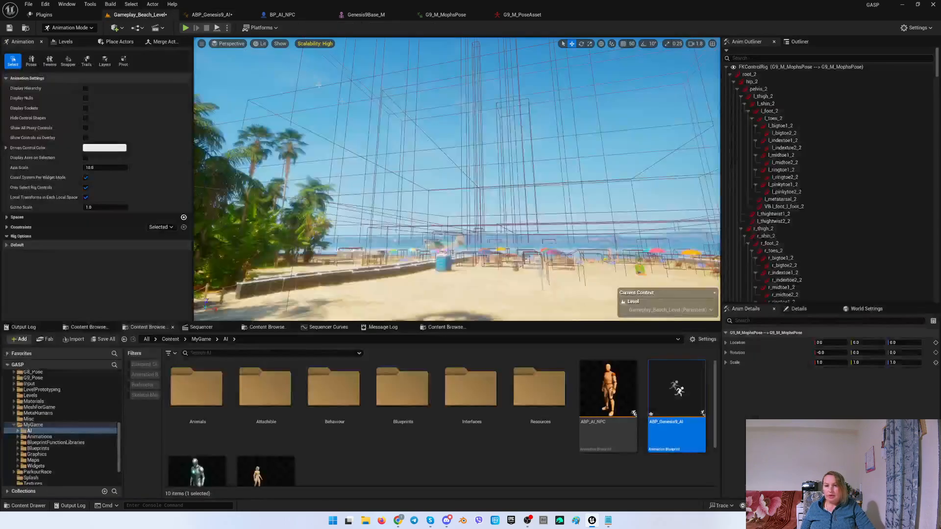
pyautogui.click(212, 15)
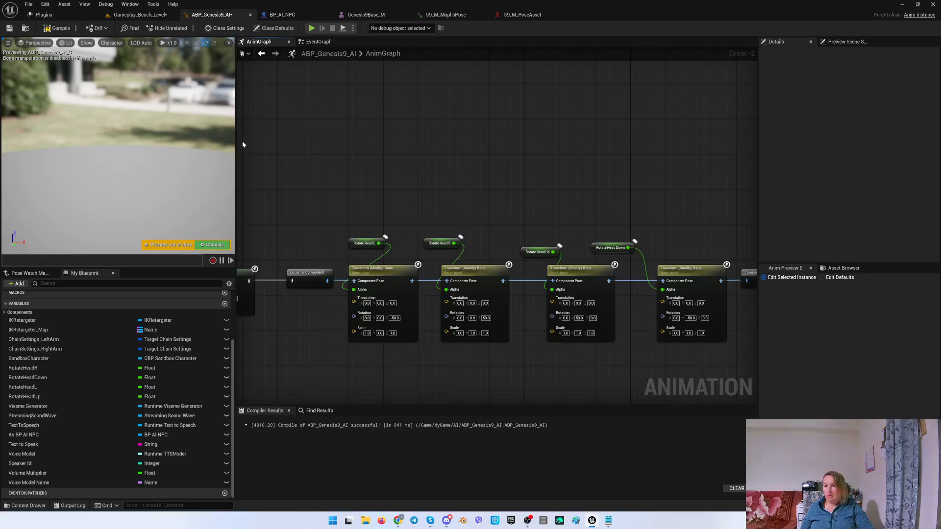
pyautogui.click(138, 16)
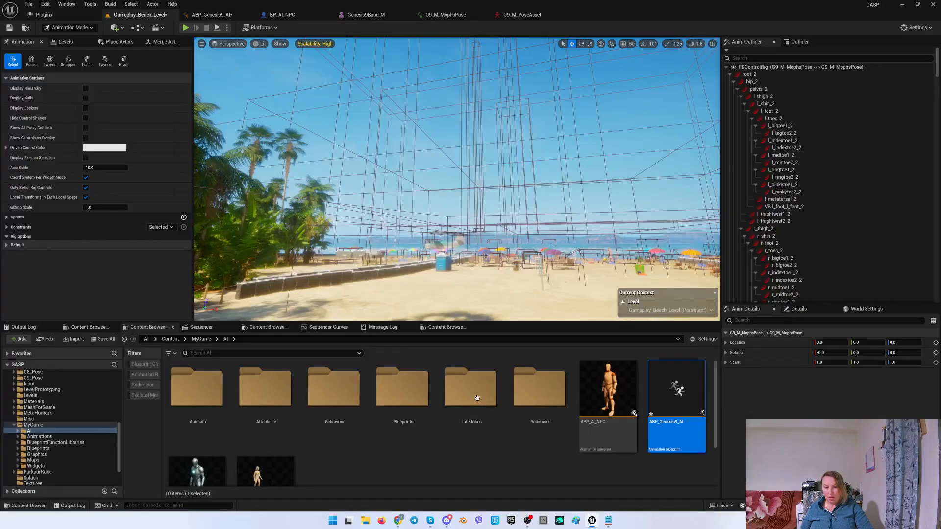
pyautogui.doubleClick(594, 427)
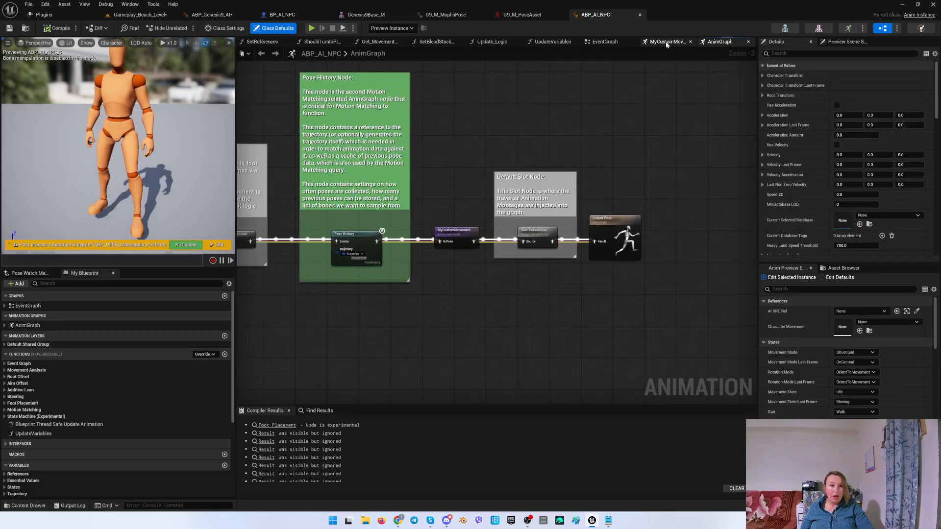
pyautogui.click(667, 43)
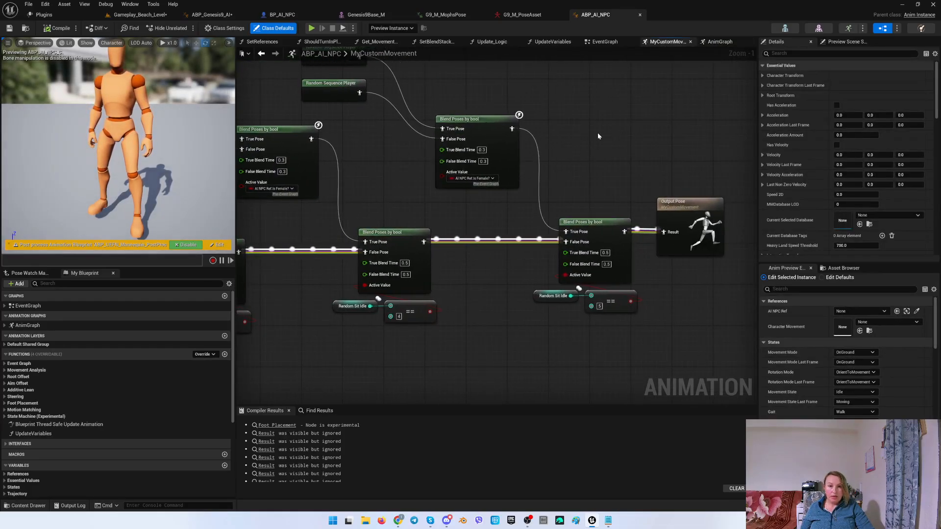
# Return to the ABP_Genesis9_AI AnimGraph and add a Blend Poses by bool node.
pyautogui.click(199, 16)
pyautogui.rightClick(481, 187)
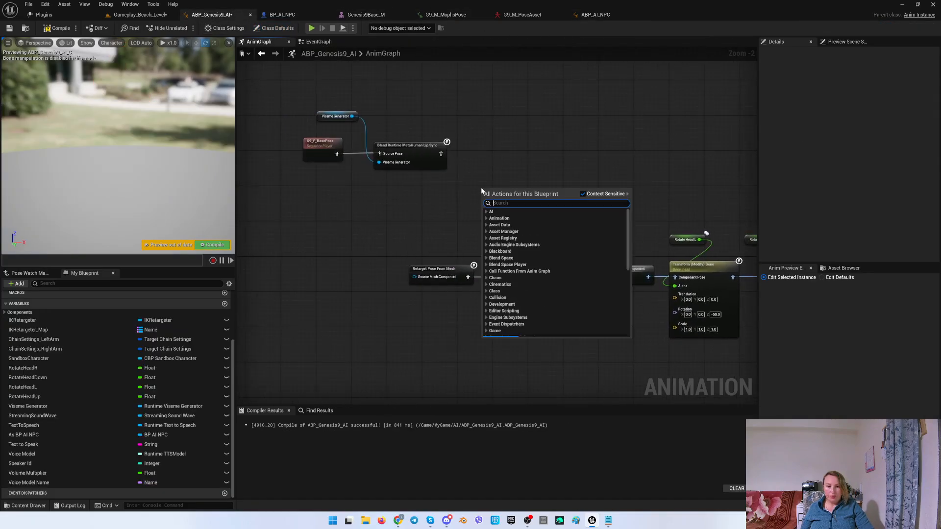
pyautogui.write('blend p')
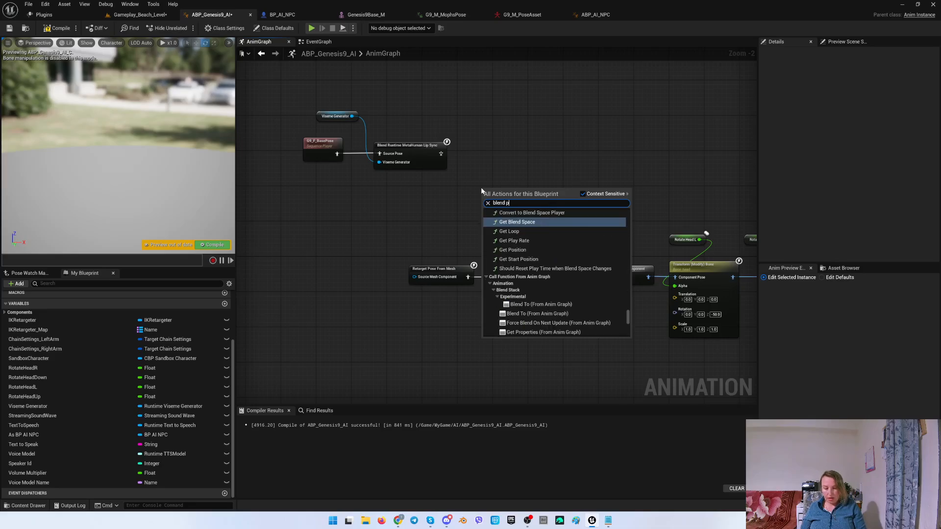
pyautogui.write('ose per ')
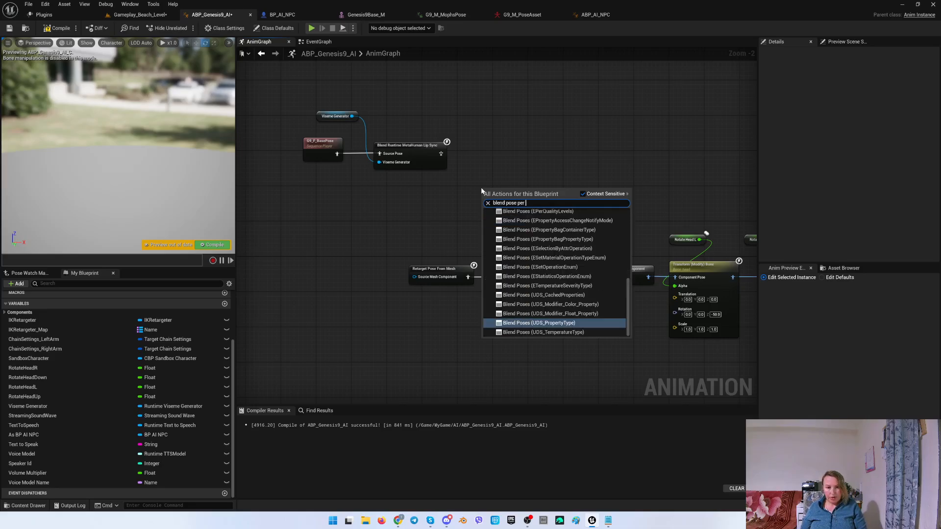
pyautogui.write('boo')
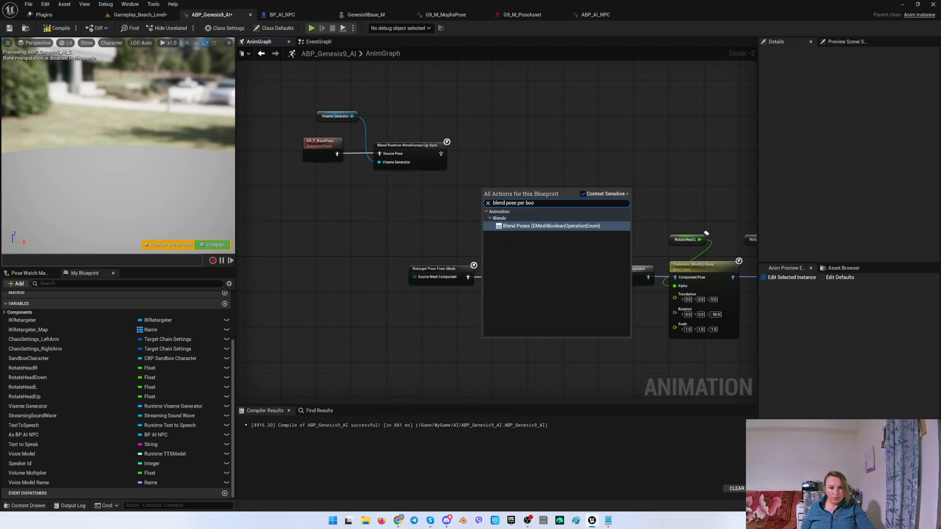
pyautogui.hotkey('ctrl', 'shift', 'Left')
pyautogui.hotkey('ctrl', 'shift', 'Left')
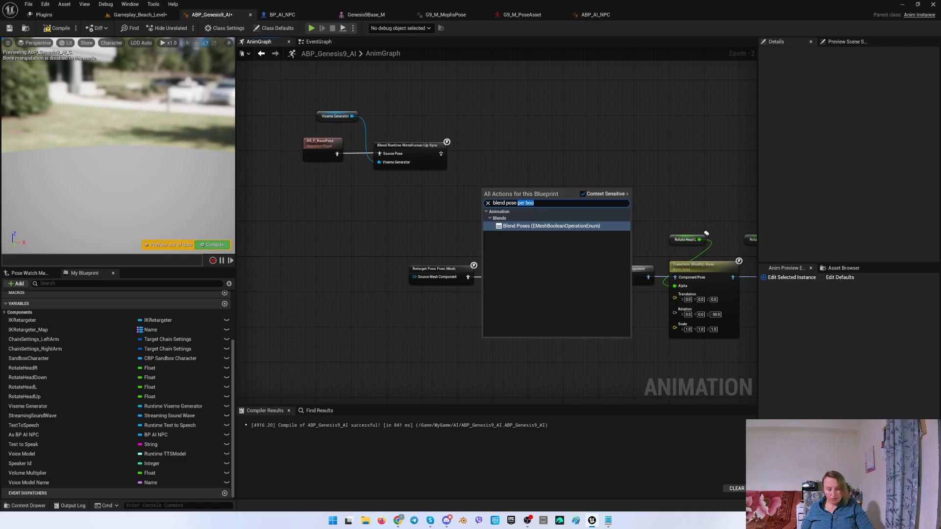
pyautogui.press('BackSpace')
pyautogui.hotkey('ctrl', 'BackSpace')
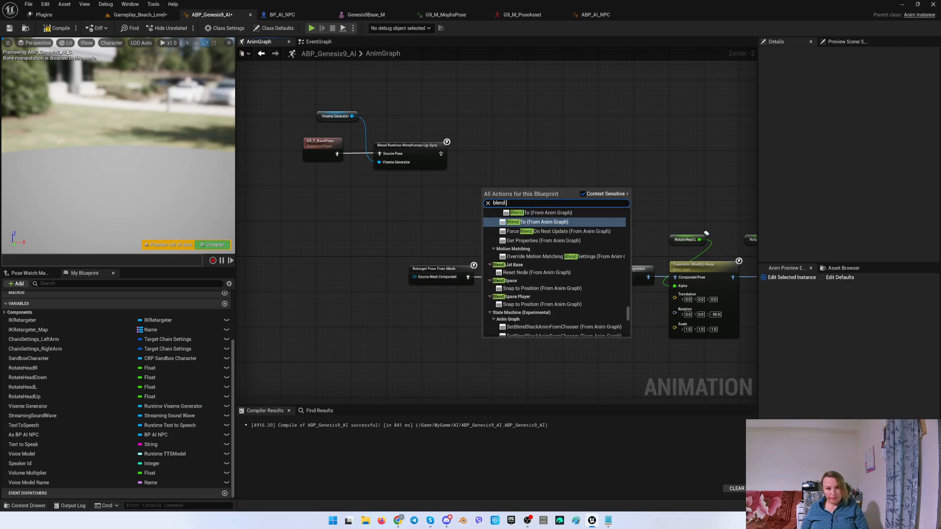
pyautogui.write('by')
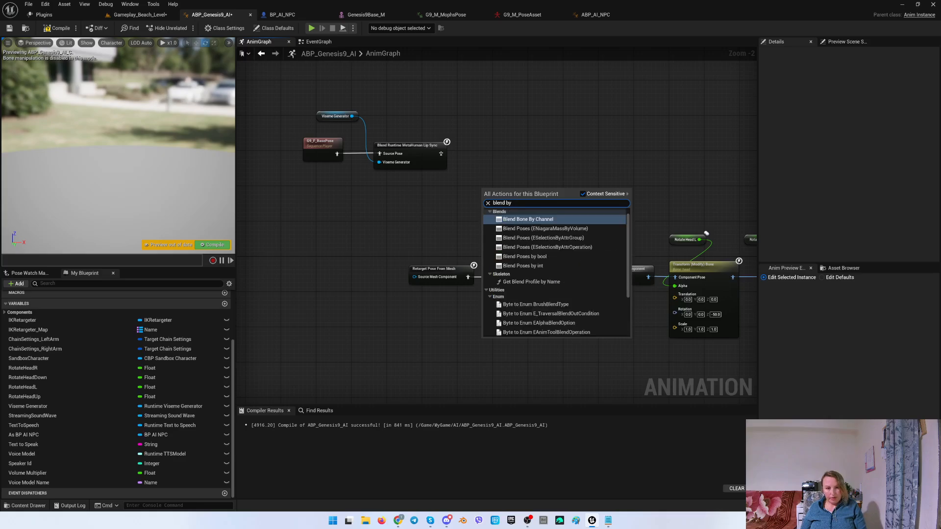
pyautogui.press('Down')
pyautogui.press('Down')
pyautogui.press('Down')
pyautogui.press('Down')
pyautogui.press('Return')
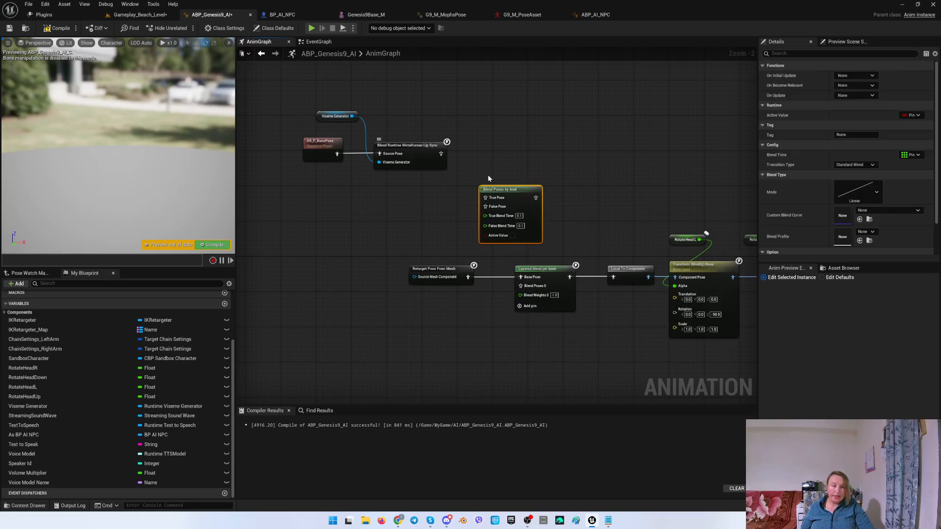
# Position the Blend Poses by bool node and connect its output to the Layered blend per bone's Blend Poses 0 input.
pyautogui.moveTo(488, 178); pyautogui.dragTo(507, 174, button='right')
pyautogui.moveTo(487, 186); pyautogui.dragTo(438, 187)
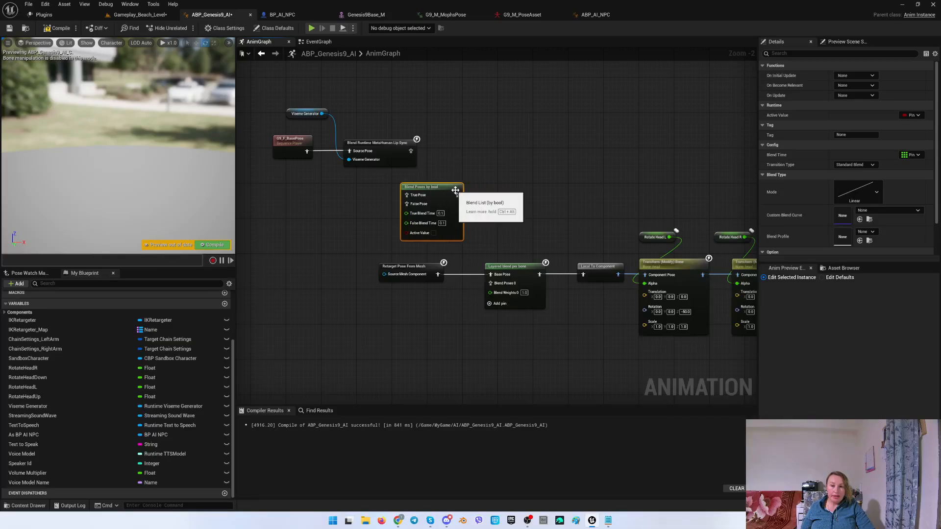
pyautogui.moveTo(487, 195); pyautogui.dragTo(495, 210, button='right')
pyautogui.scroll(1, 496, 212)
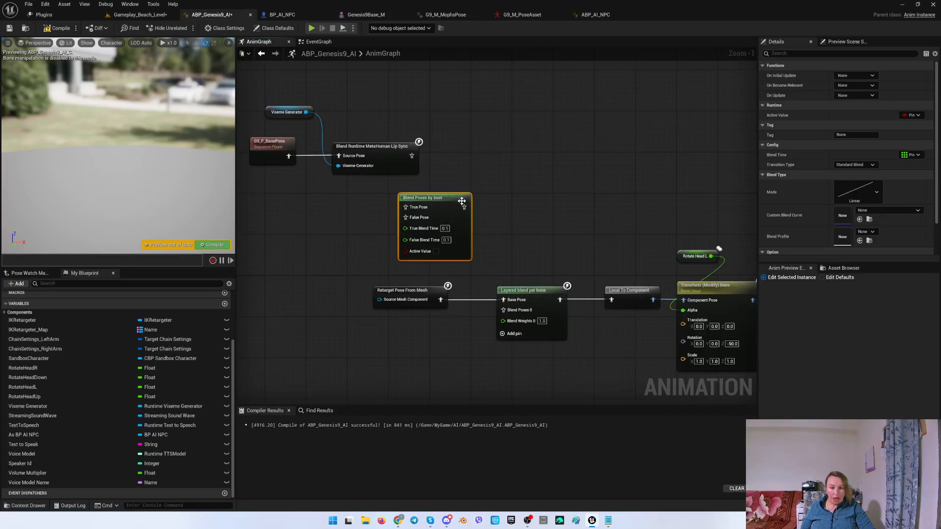
pyautogui.moveTo(463, 206); pyautogui.dragTo(503, 310)
pyautogui.moveTo(522, 261); pyautogui.dragTo(527, 206, button='right')
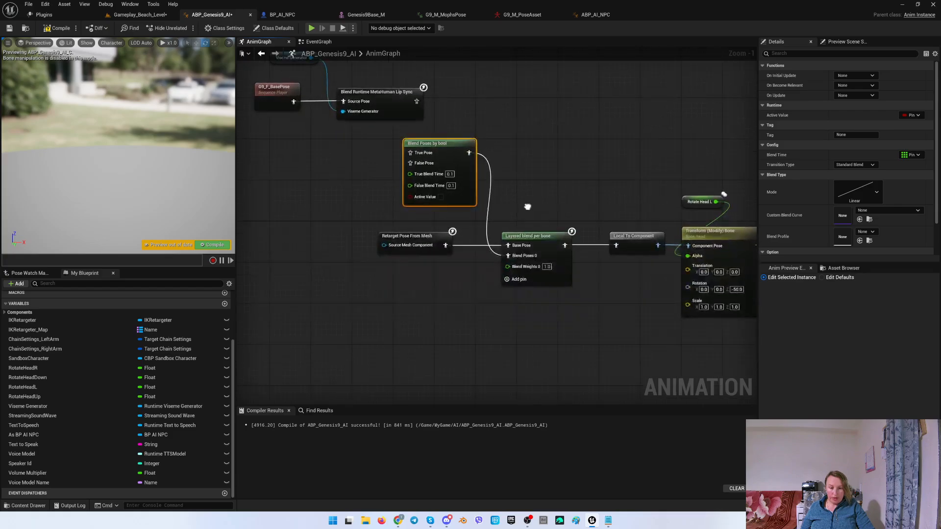
# Inspect the Layered blend per bone's branch filter bone and locate neck1 in the Genesis9Base_M skeleton tree.
pyautogui.click(531, 239)
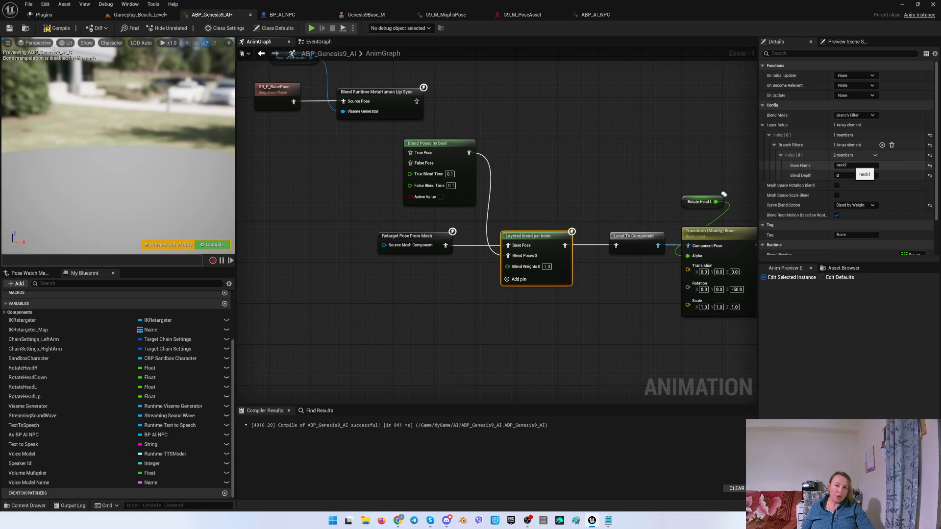
pyautogui.click(367, 15)
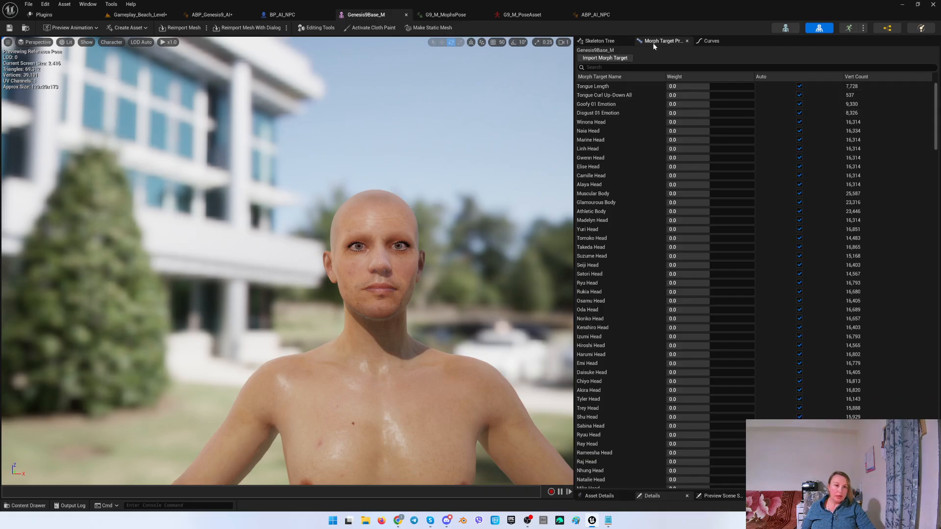
pyautogui.click(600, 40)
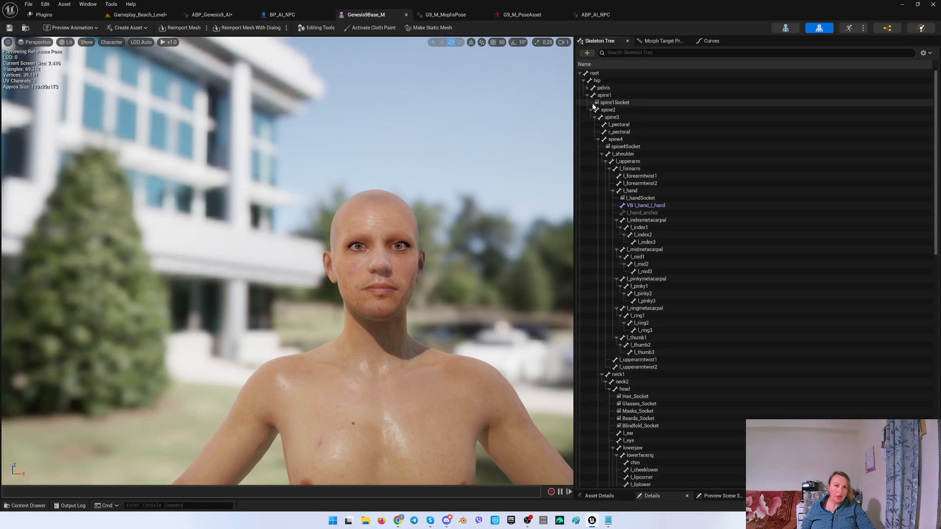
pyautogui.click(602, 155)
pyautogui.click(617, 161)
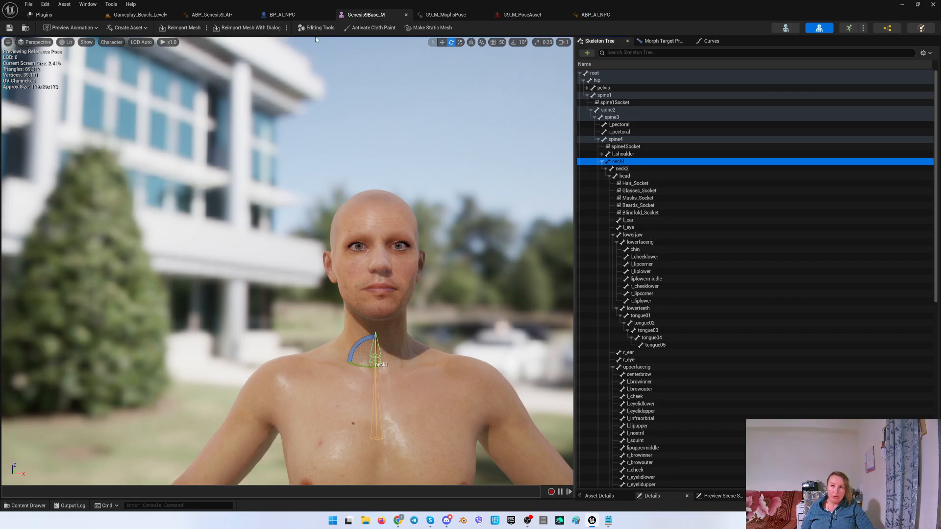
pyautogui.click(212, 14)
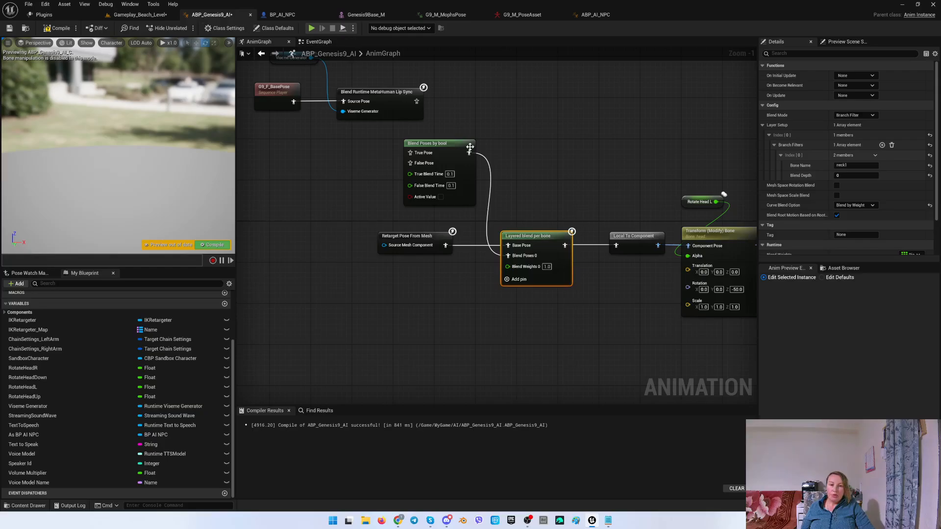
# Reposition the Viseme Generator, base pose and Blend Runtime MetaHuman Lip Sync nodes above the Blend Poses by bool node.
pyautogui.moveTo(329, 161); pyautogui.dragTo(408, 184, button='right')
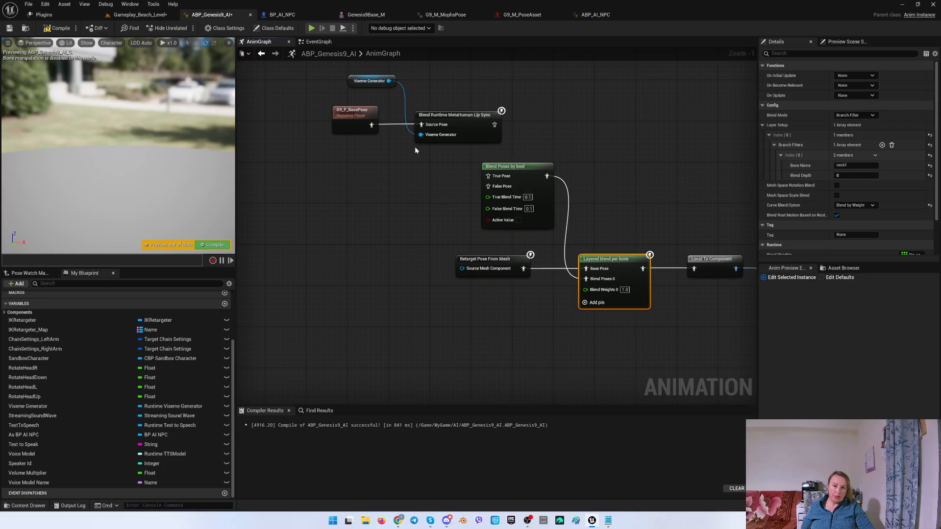
pyautogui.moveTo(415, 148); pyautogui.dragTo(443, 161, button='right')
pyautogui.moveTo(468, 168); pyautogui.dragTo(367, 84)
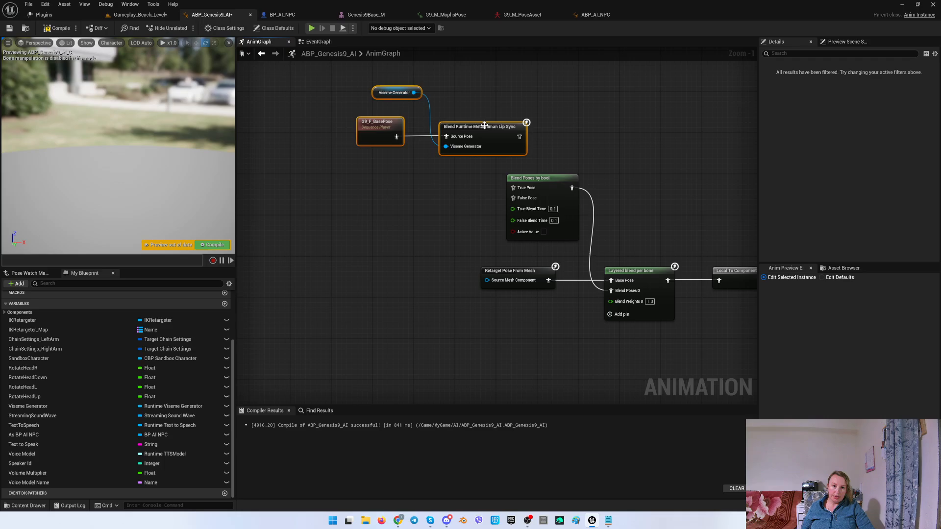
pyautogui.moveTo(484, 126); pyautogui.dragTo(427, 131)
pyautogui.moveTo(529, 138); pyautogui.dragTo(474, 134, button='right')
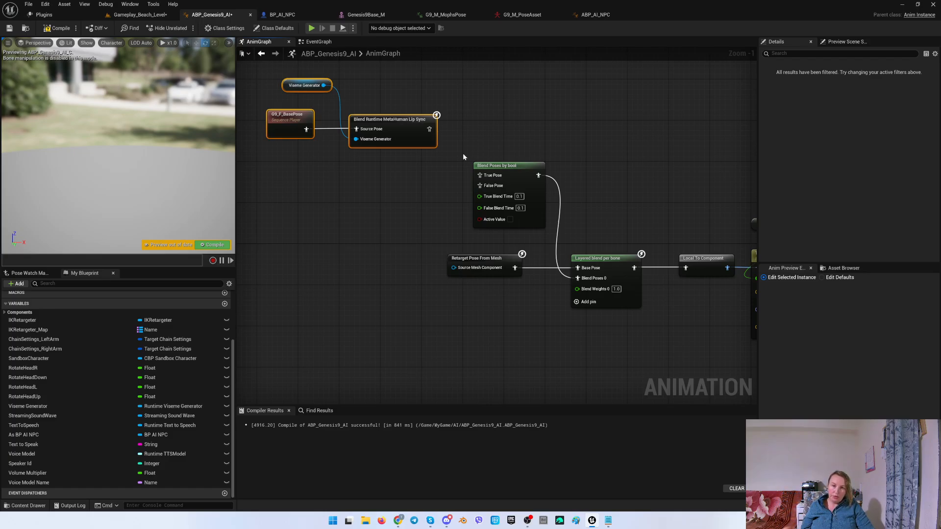
pyautogui.moveTo(463, 156); pyautogui.dragTo(521, 171, button='right')
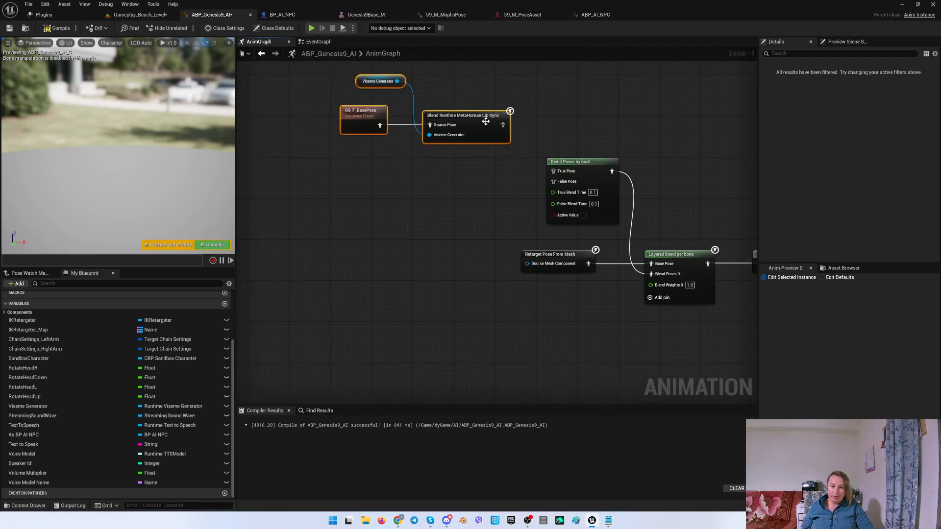
pyautogui.moveTo(469, 192); pyautogui.dragTo(500, 220, button='right')
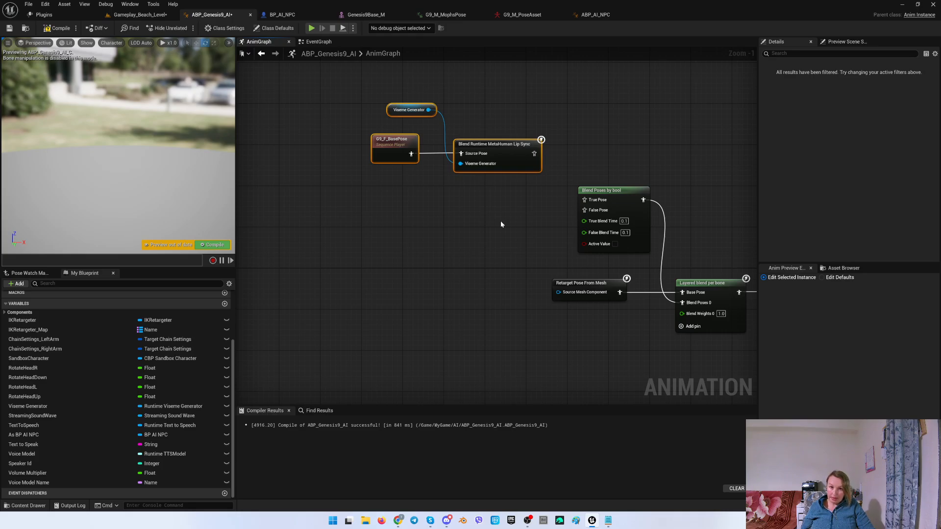
# In the EventGraph, pull a Get Is Female node from the As BP AI NPC reference.
pyautogui.click(318, 41)
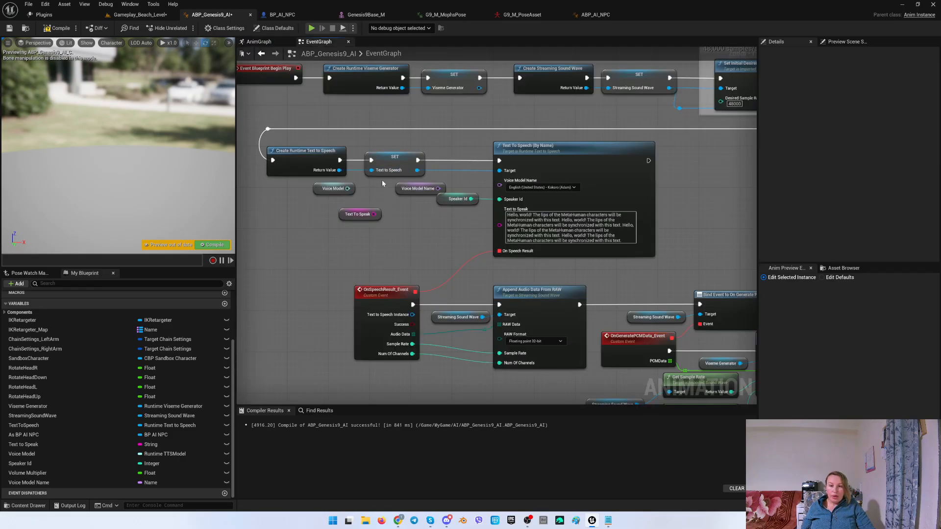
pyautogui.moveTo(396, 204)
pyautogui.mouseDown(button='right')
pyautogui.moveTo(412, 200)
pyautogui.moveTo(412, 86)
pyautogui.mouseUp(button='right')
pyautogui.moveTo(414, 220); pyautogui.dragTo(451, 58, button='right')
pyautogui.scroll(-1, 436, 121)
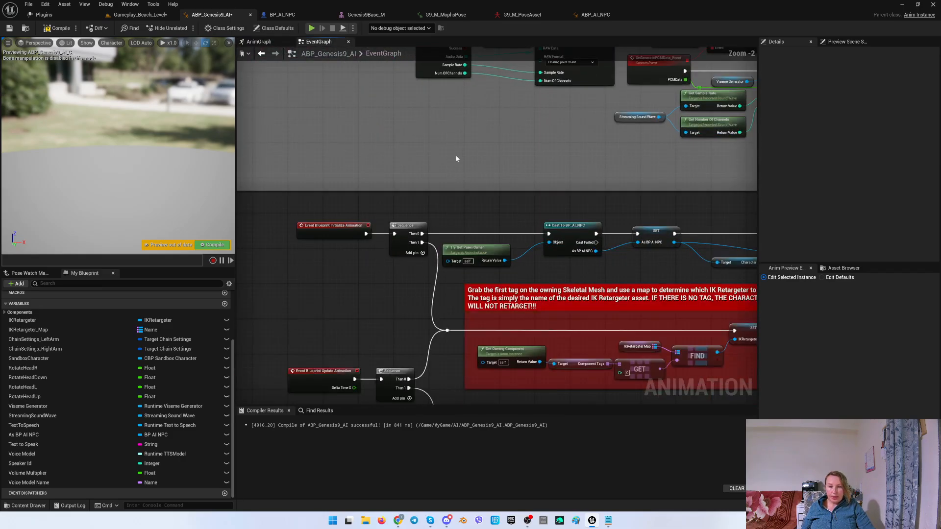
pyautogui.moveTo(456, 158); pyautogui.dragTo(317, 136, button='right')
pyautogui.moveTo(421, 138); pyautogui.dragTo(260, 134, button='right')
pyautogui.moveTo(393, 146); pyautogui.dragTo(315, 146, button='right')
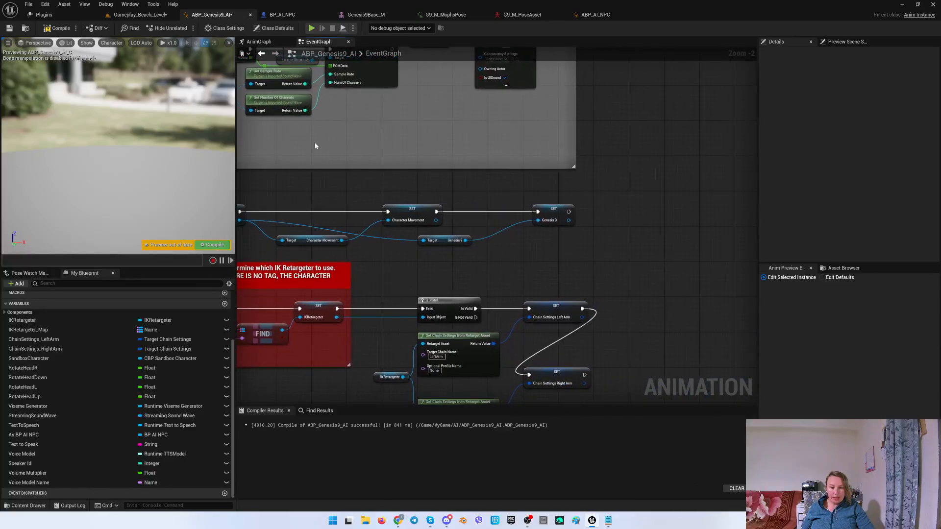
pyautogui.moveTo(281, 210); pyautogui.dragTo(371, 148, button='right')
pyautogui.moveTo(509, 130); pyautogui.dragTo(470, 174, button='right')
pyautogui.moveTo(310, 182); pyautogui.dragTo(627, 221)
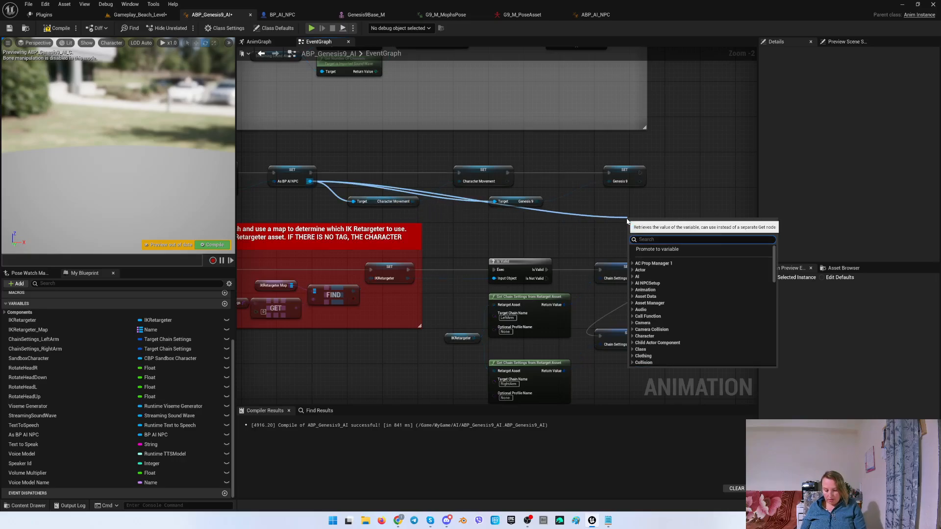
pyautogui.write('is fema')
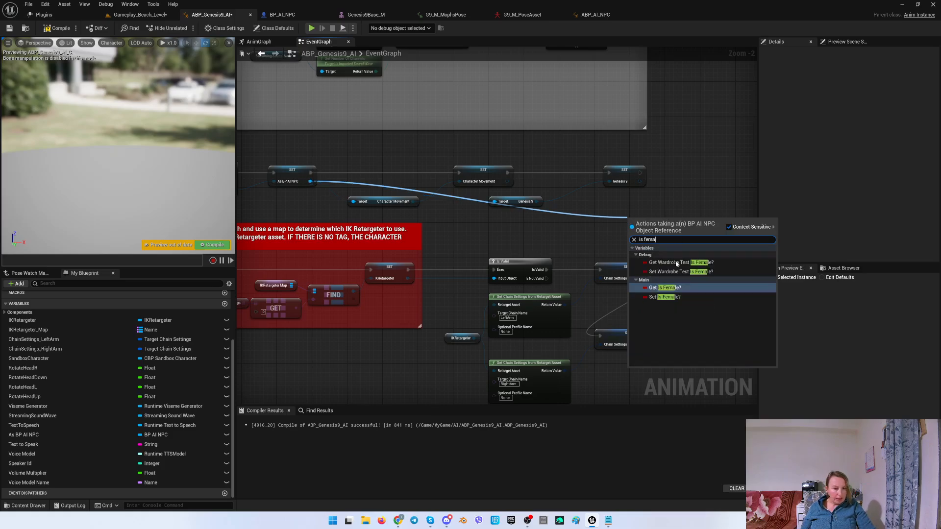
pyautogui.click(675, 288)
# Store the NPC's Is Female value in a new Is Female? boolean variable set in the initialization chain.
pyautogui.moveTo(669, 194); pyautogui.dragTo(552, 196, button='right')
pyautogui.moveTo(565, 216); pyautogui.dragTo(605, 173)
pyautogui.click(626, 239)
pyautogui.moveTo(522, 176); pyautogui.dragTo(585, 175)
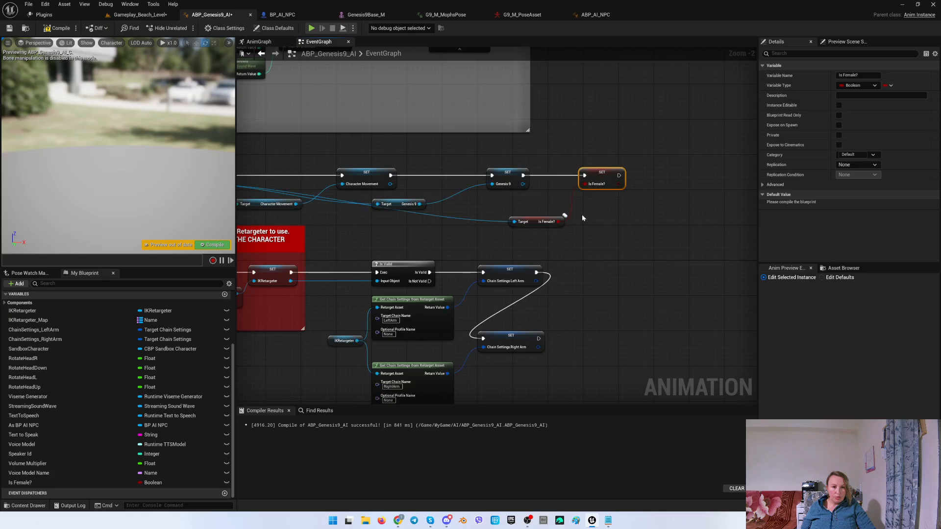
pyautogui.moveTo(581, 213); pyautogui.dragTo(681, 214, button='right')
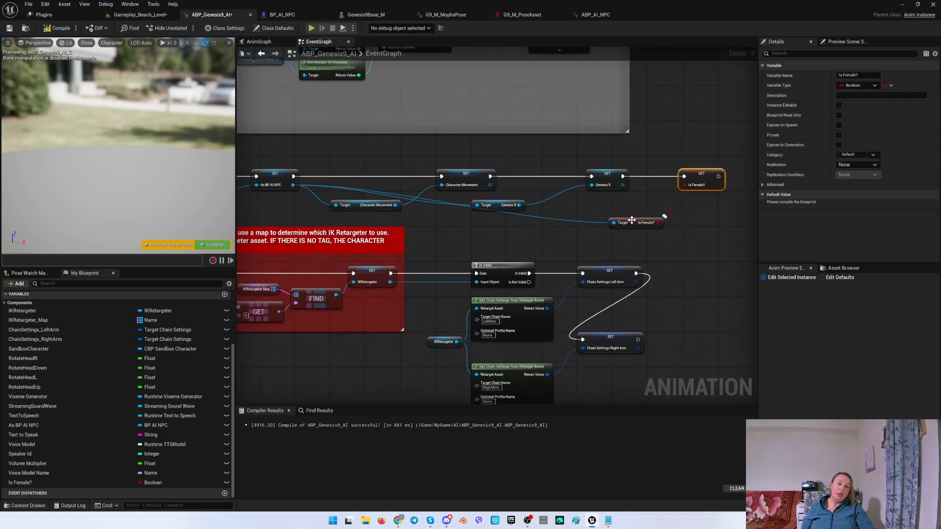
pyautogui.moveTo(633, 223); pyautogui.dragTo(582, 155)
pyautogui.moveTo(657, 148); pyautogui.dragTo(636, 166, button='right')
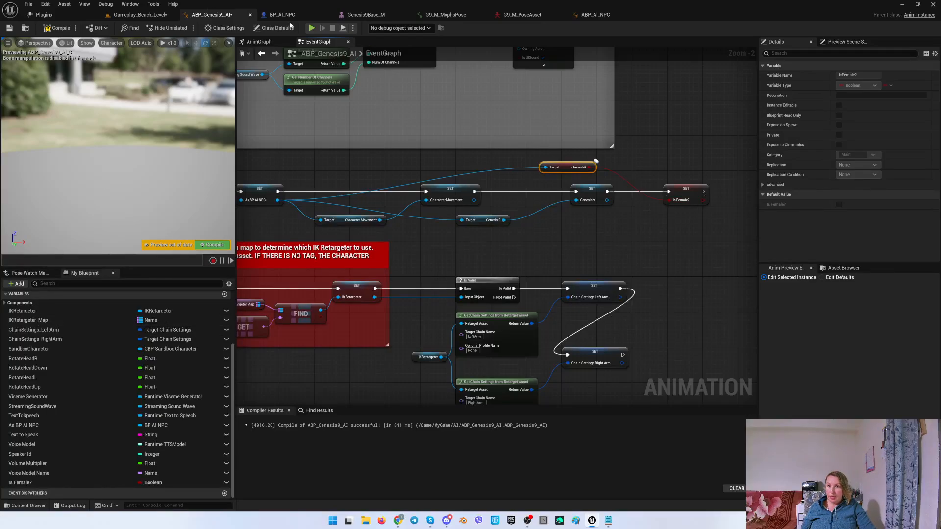
# Add an Is Female? getter to the AnimGraph and connect the lip sync blend output to the Blend Poses by bool True Pose.
pyautogui.click(260, 42)
pyautogui.moveTo(508, 208); pyautogui.dragTo(487, 190, button='right')
pyautogui.moveTo(22, 483); pyautogui.dragTo(520, 223)
pyautogui.moveTo(519, 222); pyautogui.dragTo(474, 241, button='right')
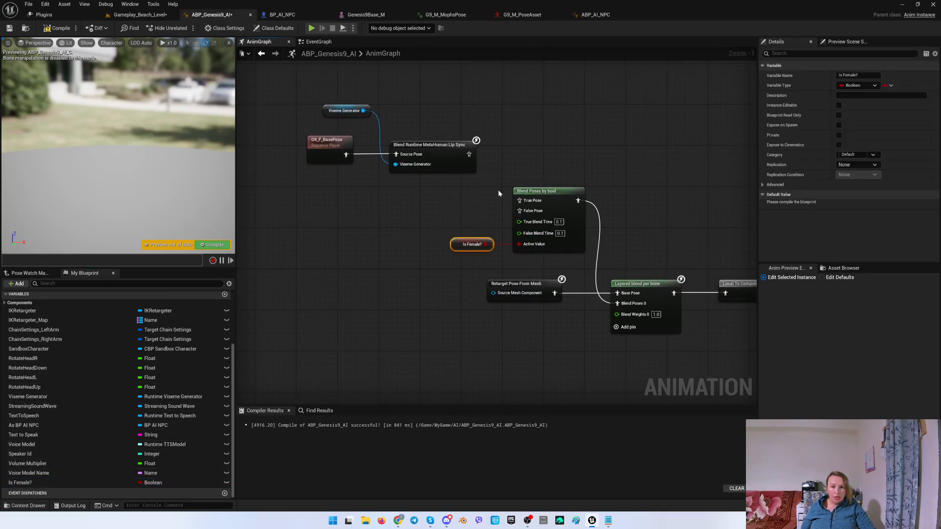
pyautogui.moveTo(469, 154); pyautogui.dragTo(519, 201)
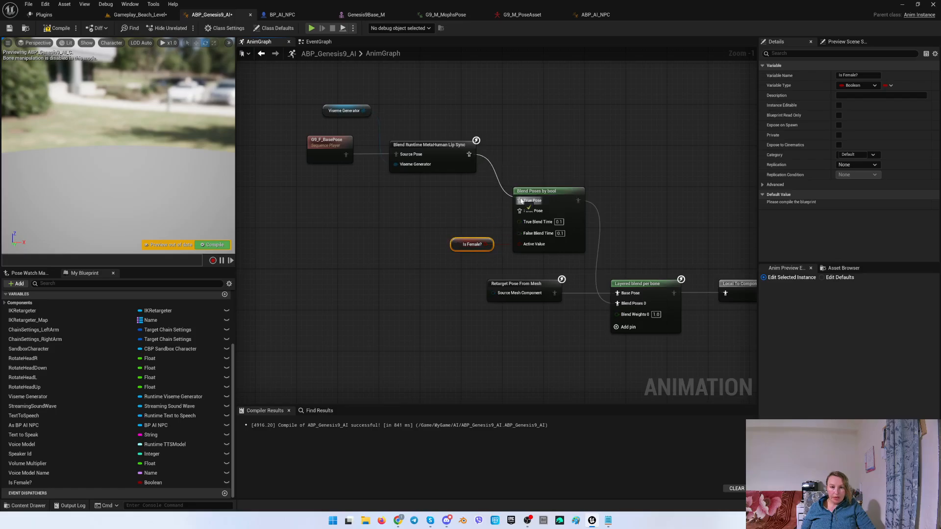
pyautogui.moveTo(444, 198); pyautogui.dragTo(495, 193, button='right')
pyautogui.moveTo(354, 85); pyautogui.dragTo(484, 172)
pyautogui.hotkey('ctrl', 'v')
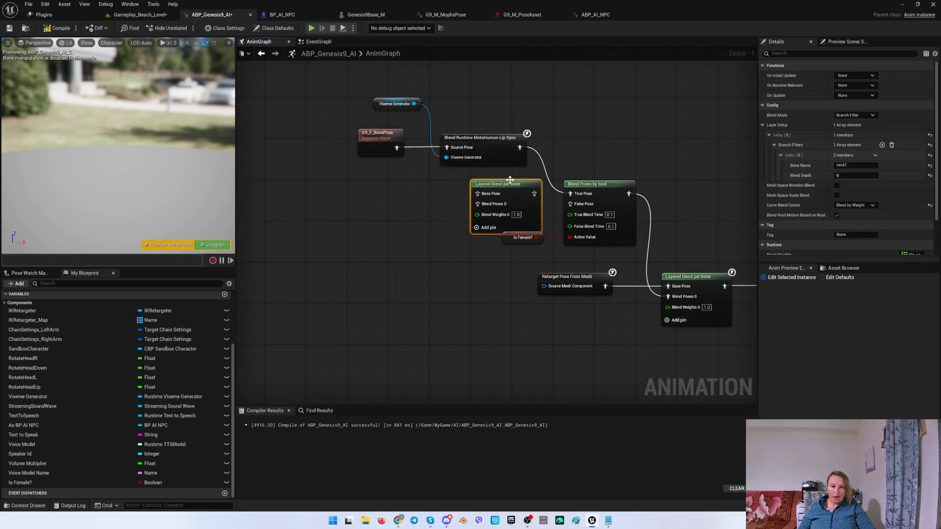
pyautogui.press('Delete')
# Duplicate the Viseme Generator, base pose and lip sync blend nodes, arrange the copy below, and select its lip sync node.
pyautogui.moveTo(362, 85); pyautogui.dragTo(571, 203)
pyautogui.click(458, 196)
pyautogui.hotkey('ctrl', 'v')
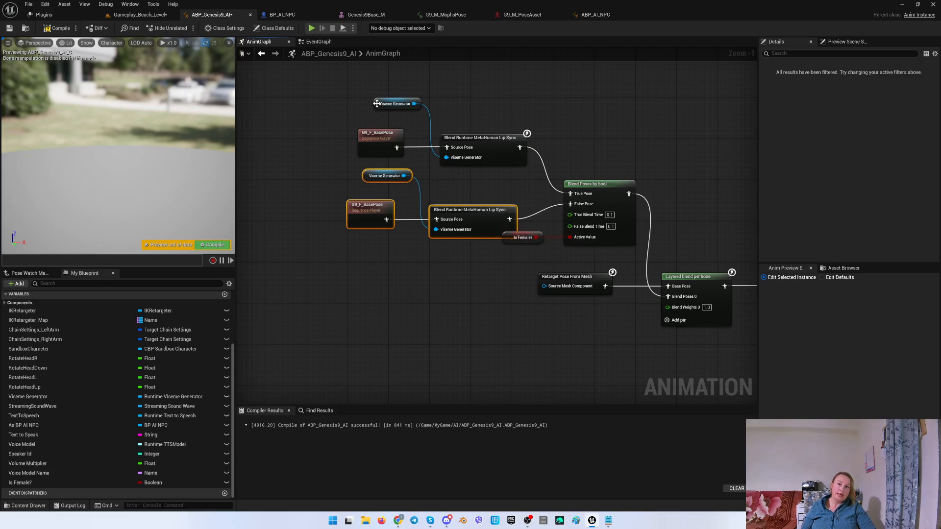
pyautogui.moveTo(377, 103); pyautogui.dragTo(474, 161)
pyautogui.moveTo(486, 143); pyautogui.dragTo(476, 116)
pyautogui.moveTo(363, 160); pyautogui.dragTo(469, 202)
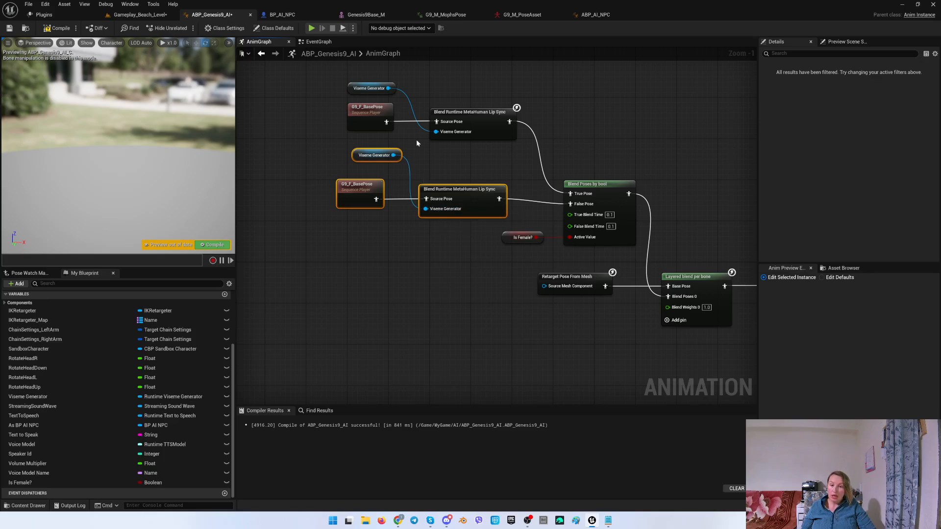
pyautogui.click(474, 194)
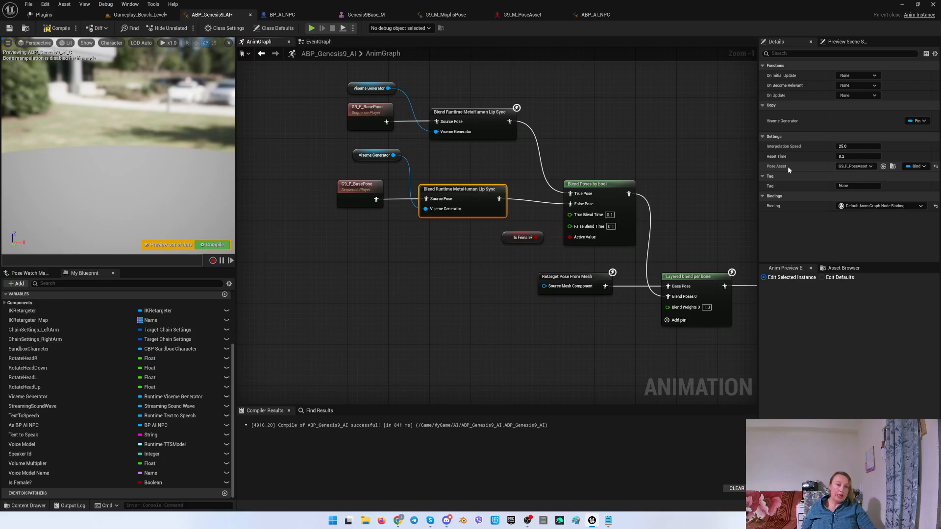
# Set the duplicated lip sync node's Pose Asset to G9_M_PoseAsset and save the animation blueprint.
pyautogui.click(854, 166)
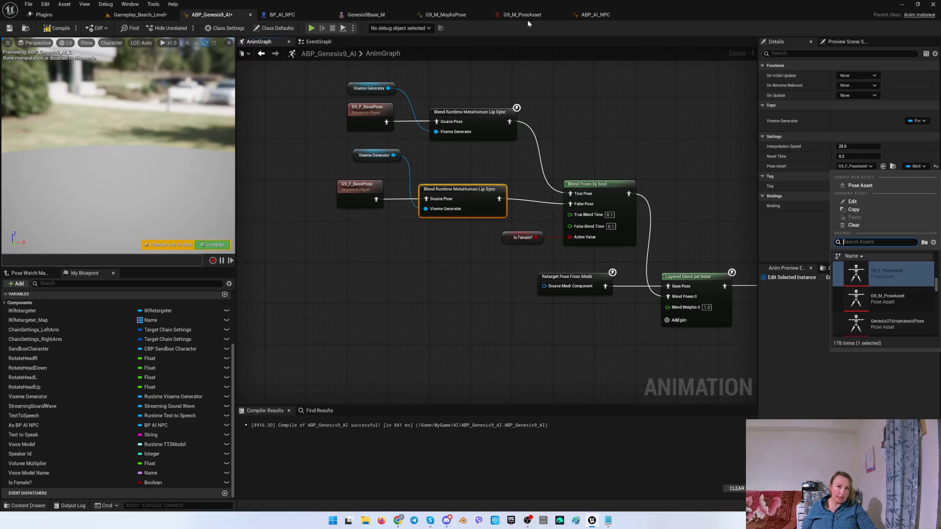
pyautogui.click(885, 299)
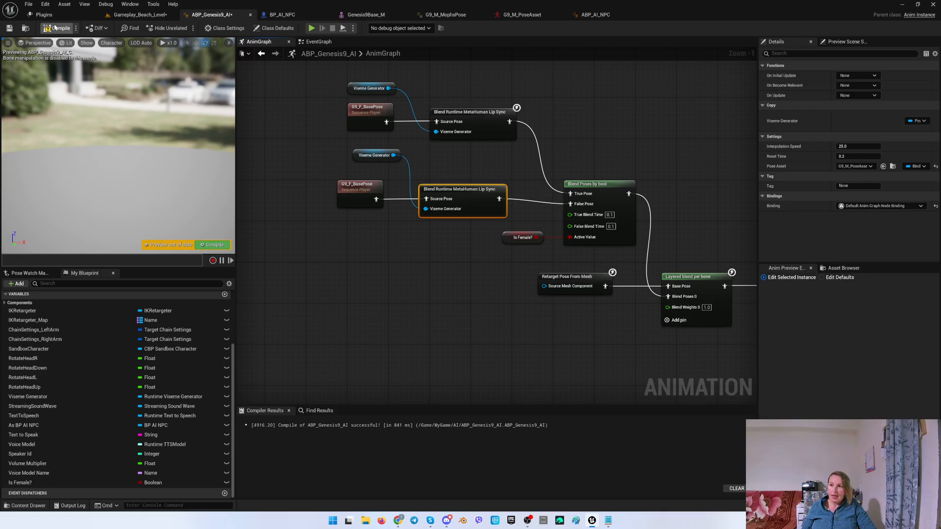
pyautogui.click(9, 29)
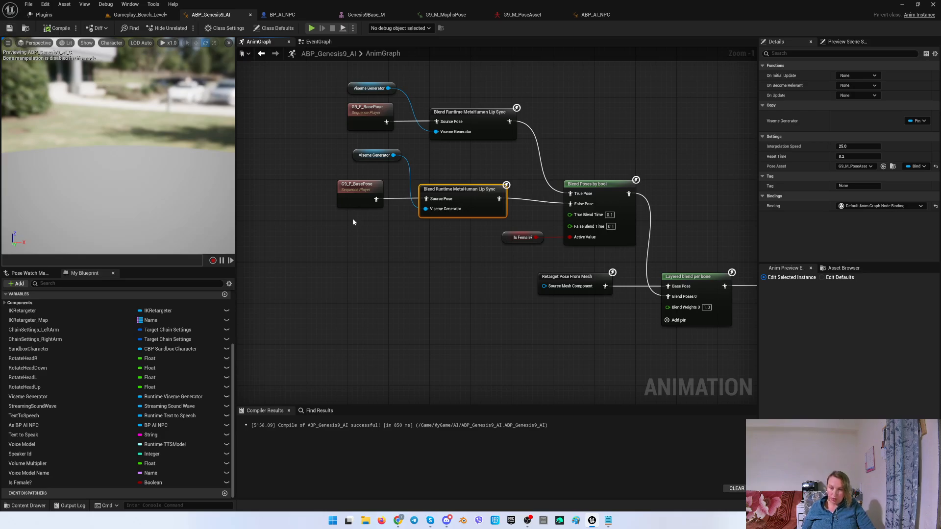
# Duplicate the G9_M_MophsPose animation sequence and name the copy G9_M_BasePose.
pyautogui.click(348, 195)
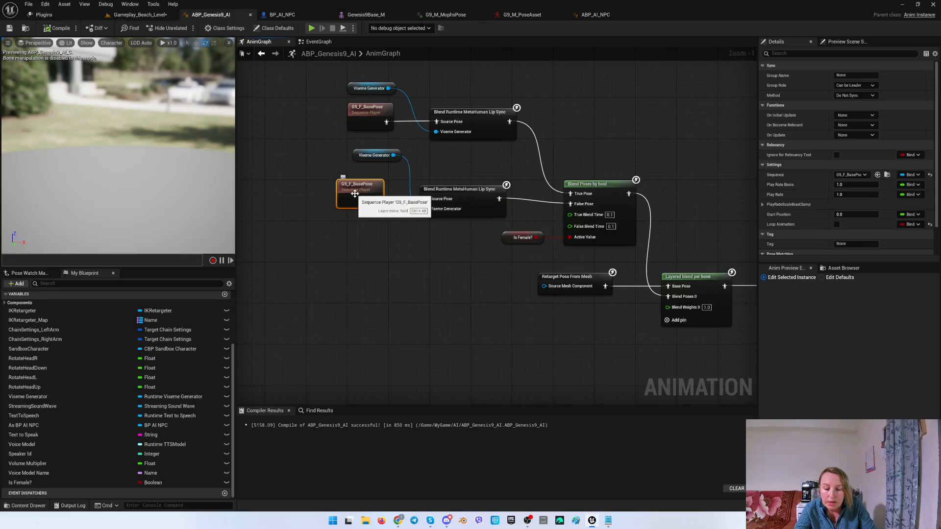
pyautogui.click(446, 14)
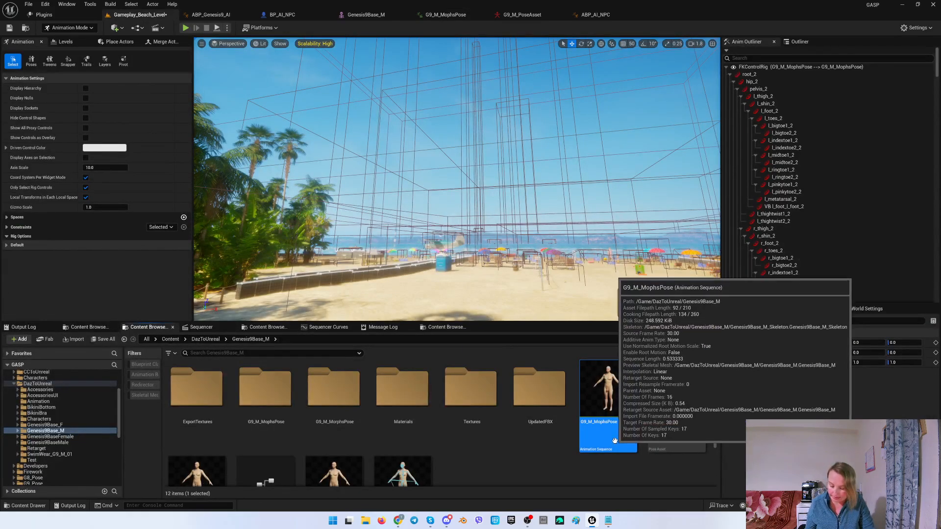
pyautogui.hotkey('ctrl', 'd')
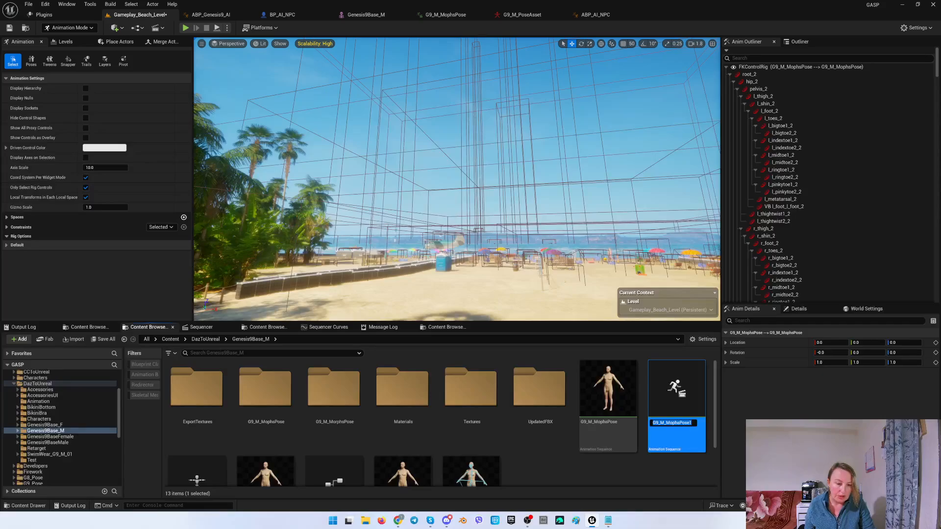
pyautogui.write('G9_M_Base')
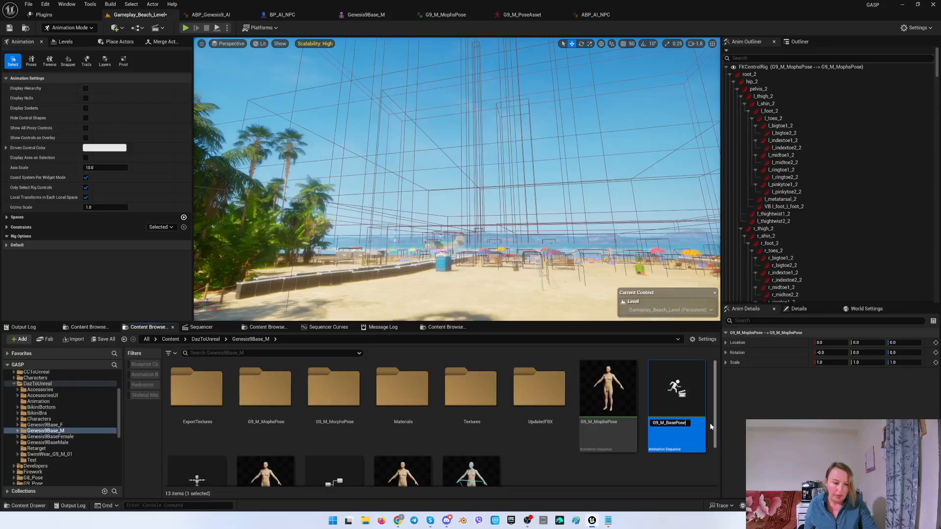
pyautogui.write('Pose')
pyautogui.press('Return')
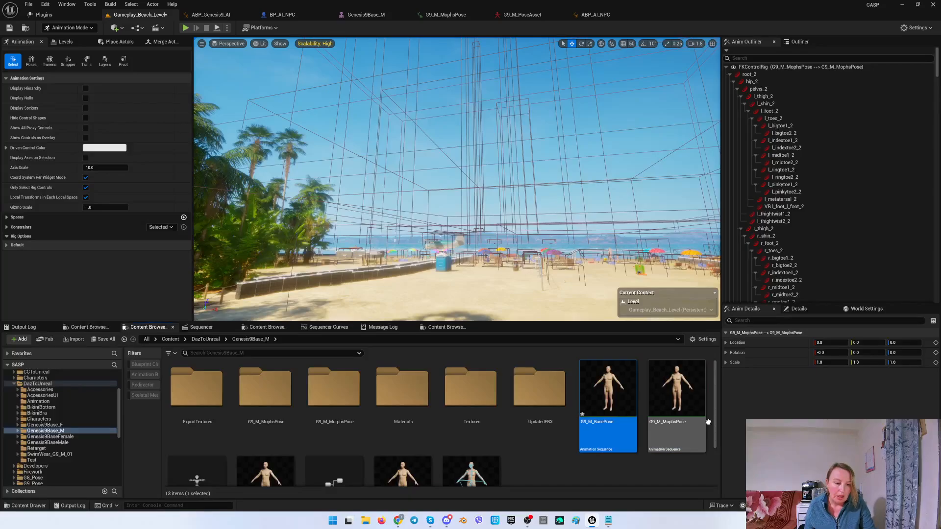
# Open G9_M_BasePose, select all its curves in the Curve Editor, set every key value to 0, and save.
pyautogui.doubleClick(606, 436)
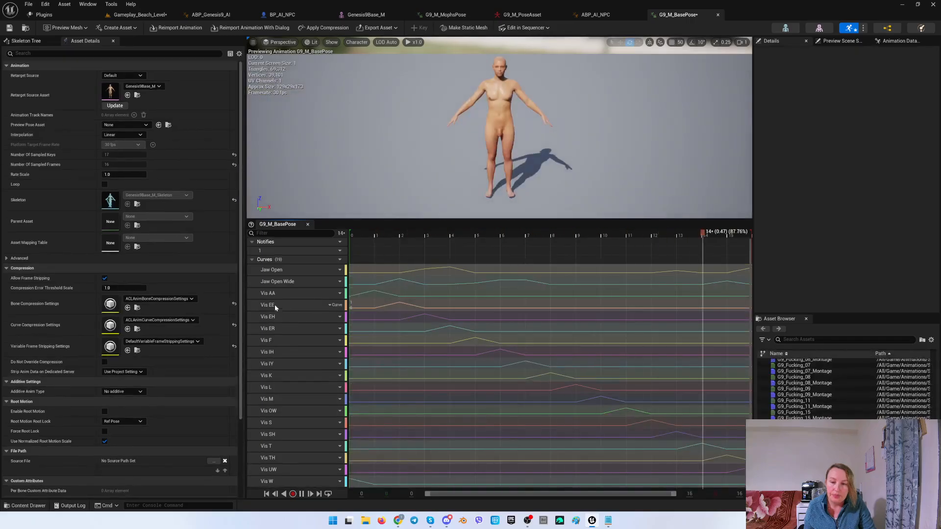
pyautogui.click(301, 494)
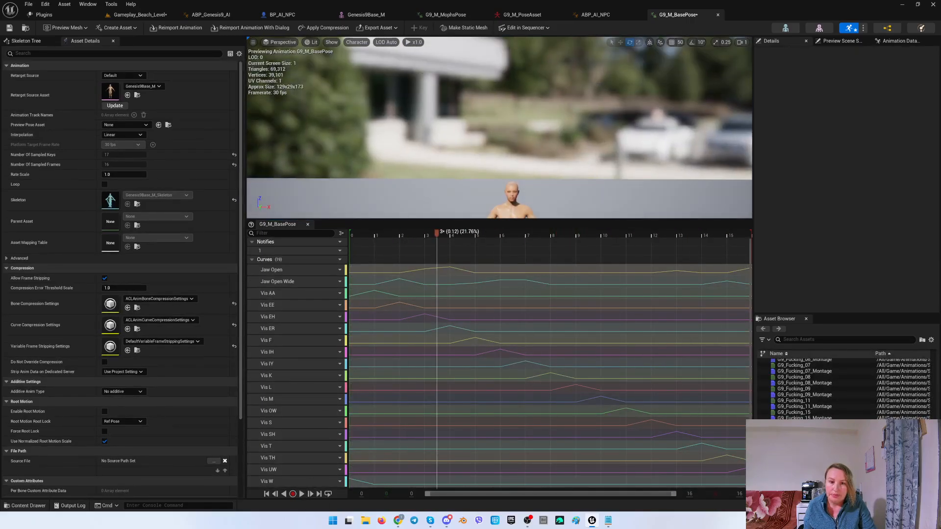
pyautogui.click(275, 271)
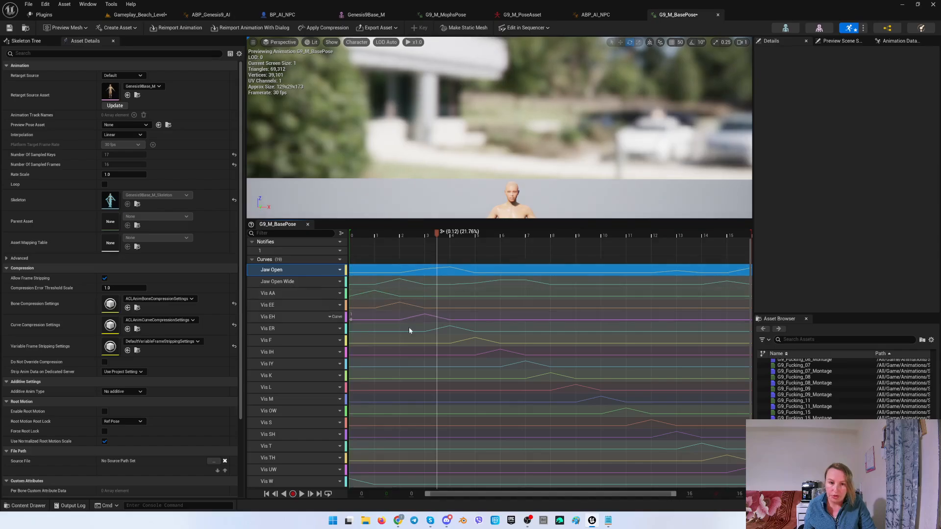
pyautogui.click(302, 494)
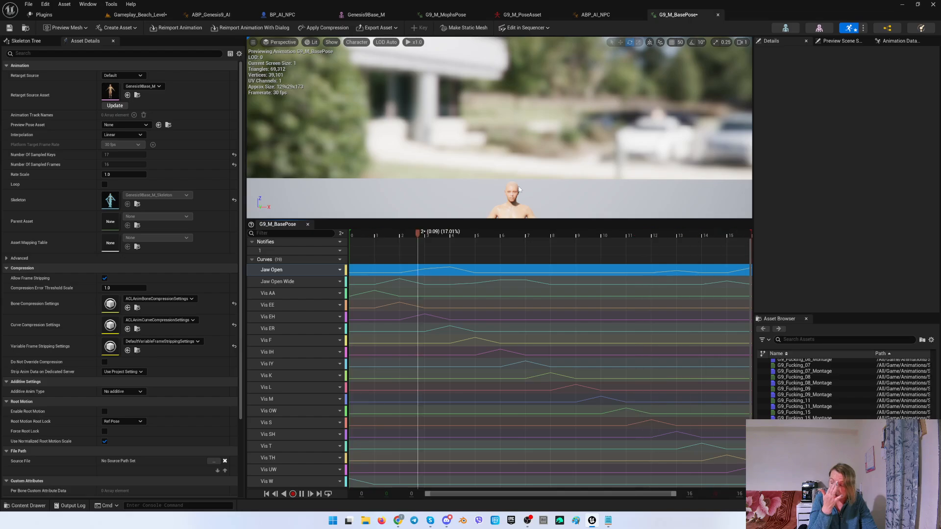
pyautogui.click(302, 494)
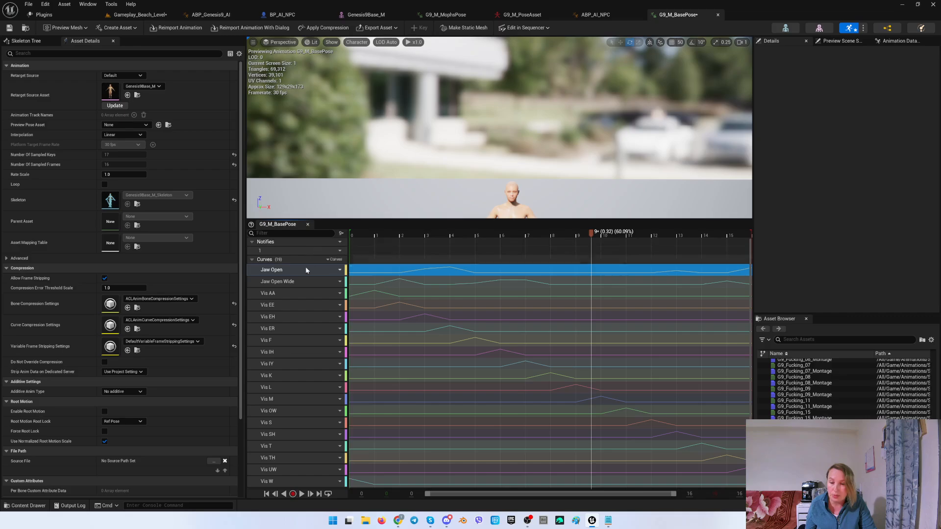
pyautogui.keyDown('shift'); pyautogui.click(267, 482); pyautogui.keyUp('shift')
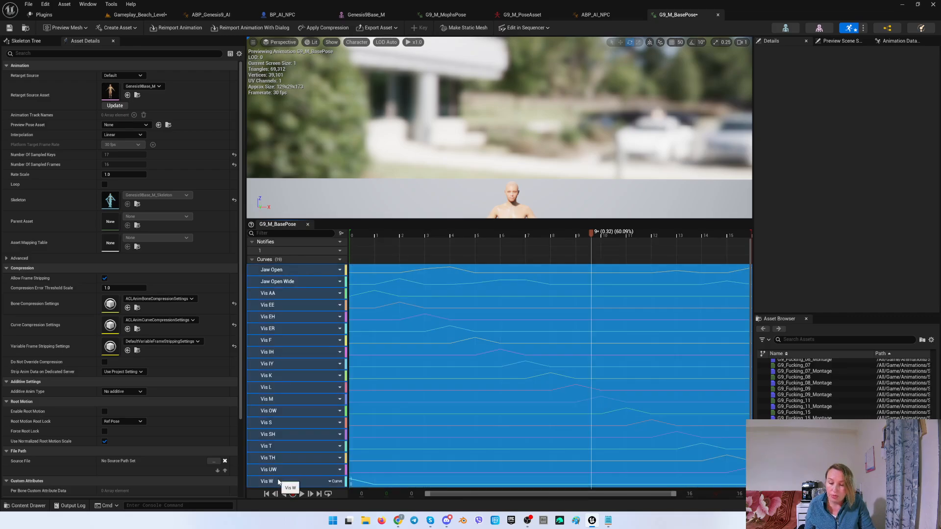
pyautogui.rightClick(278, 482)
pyautogui.click(326, 464)
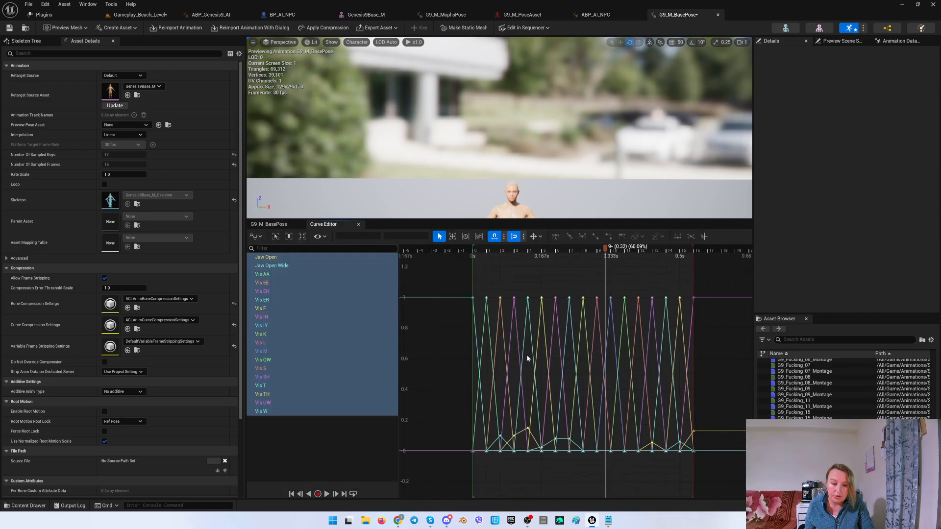
pyautogui.moveTo(444, 276); pyautogui.dragTo(725, 449)
pyautogui.click(411, 235)
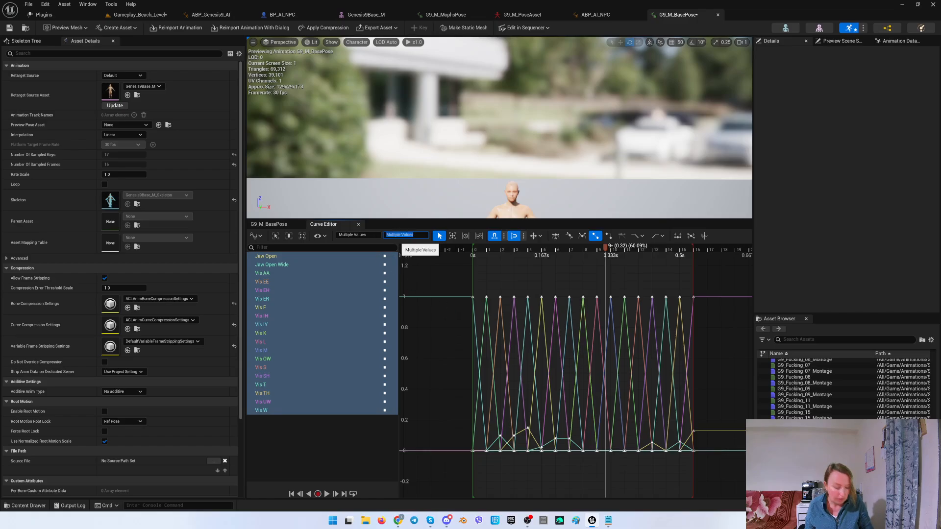
pyautogui.write('0')
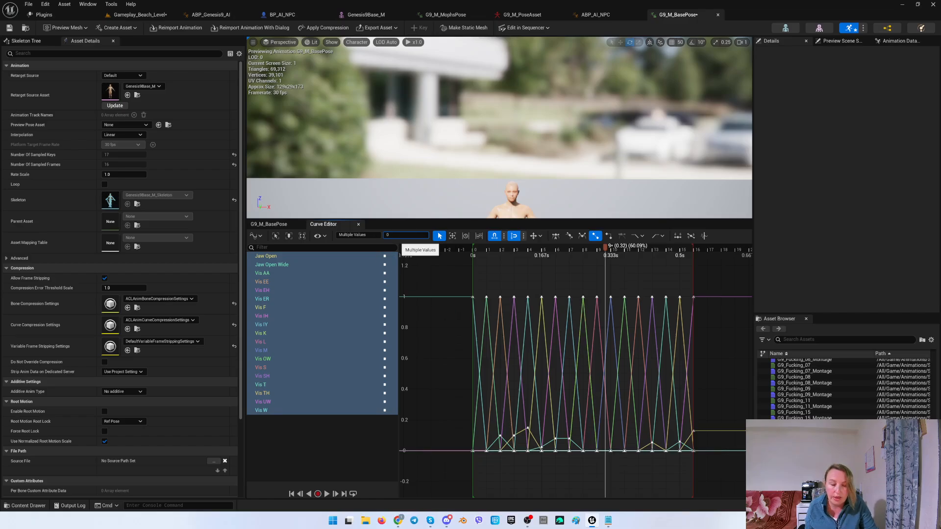
pyautogui.press('Return')
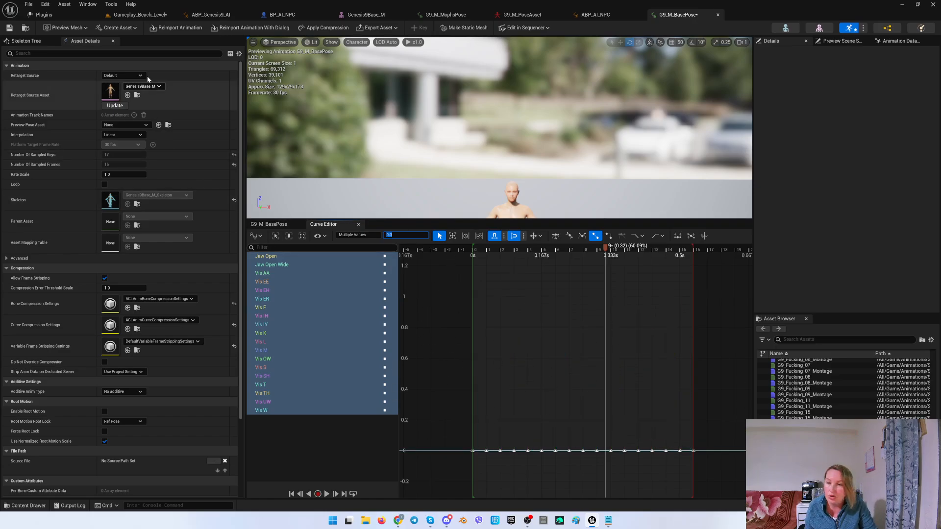
pyautogui.click(10, 28)
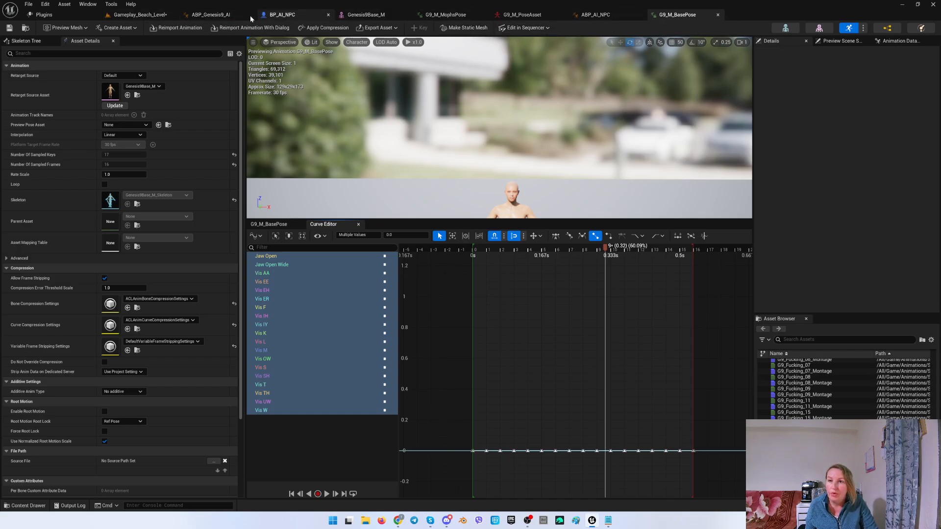
# Replace the lower G9_F_BasePose player with G9_M_BasePose, connect it to the copied lip sync Source Pose, and compile.
pyautogui.click(215, 15)
pyautogui.moveTo(309, 128); pyautogui.dragTo(327, 144, button='right')
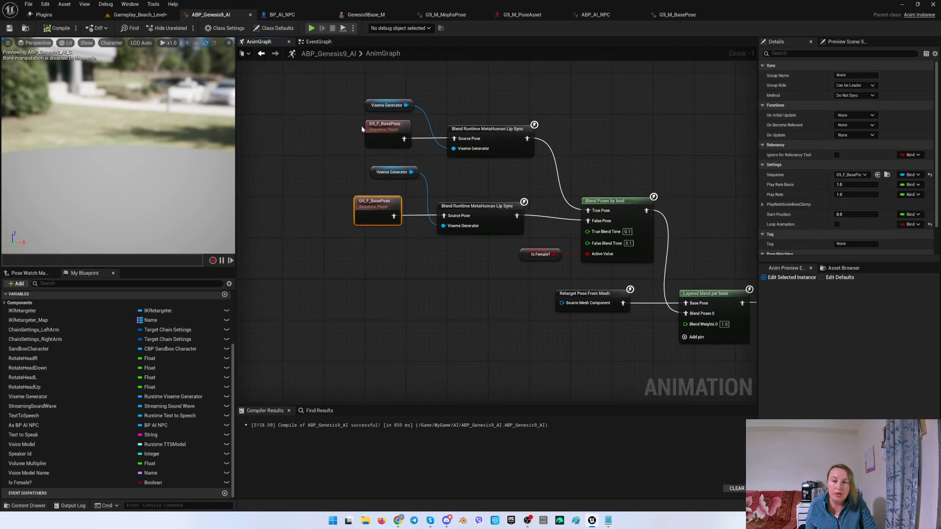
pyautogui.press('Delete')
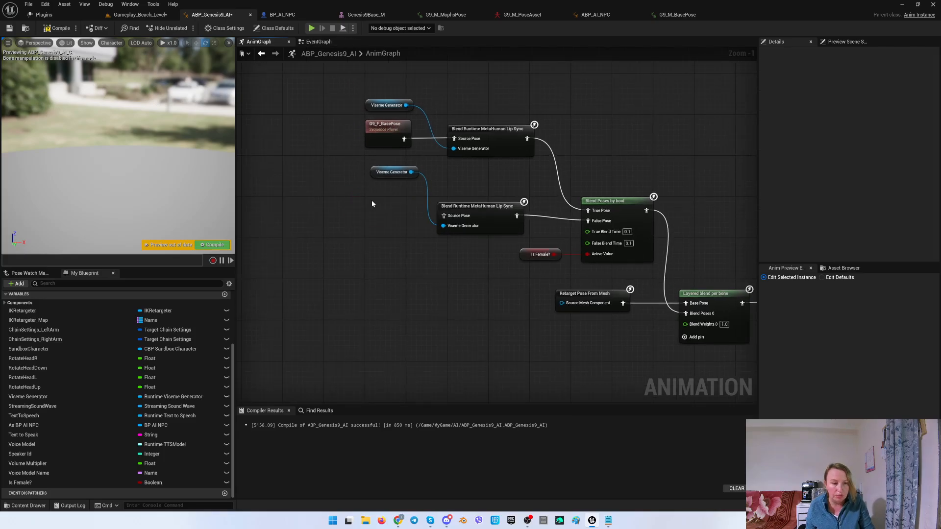
pyautogui.click(843, 268)
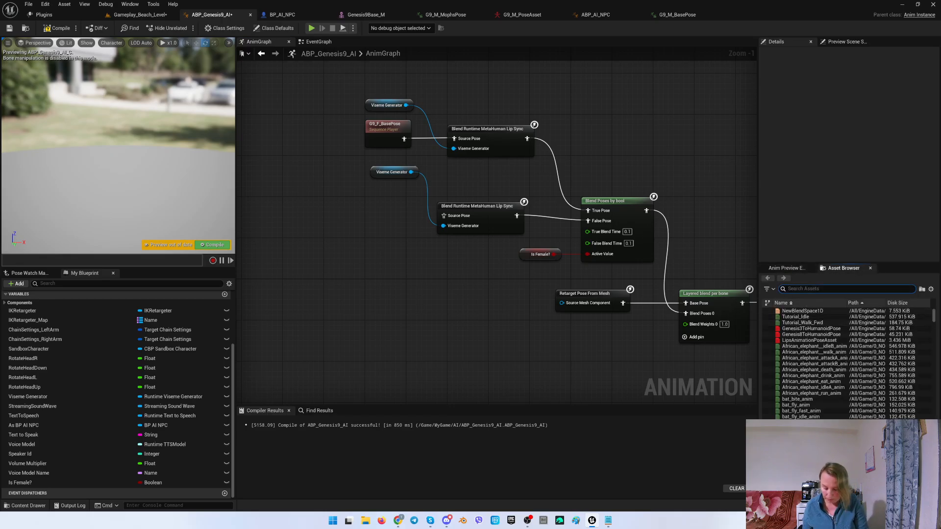
pyautogui.write('basepose')
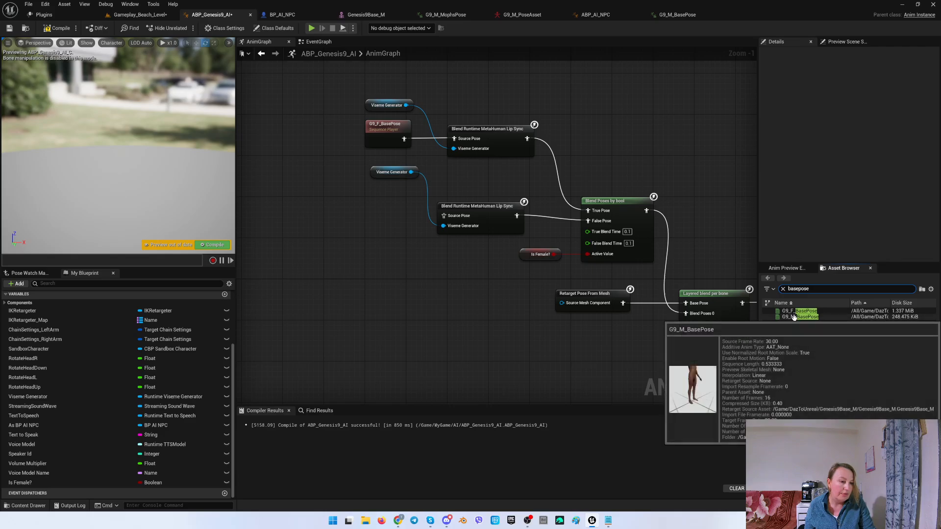
pyautogui.moveTo(794, 317); pyautogui.dragTo(444, 215)
pyautogui.moveTo(363, 217); pyautogui.dragTo(389, 201)
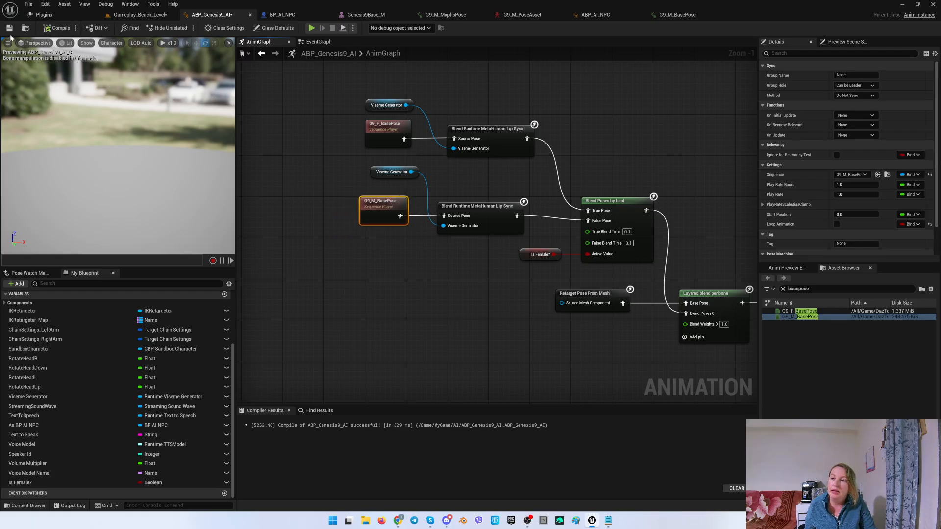
pyautogui.click(9, 28)
# Place a BP_AI_NPC character into the beach level from the MyGame AI folder.
pyautogui.click(137, 17)
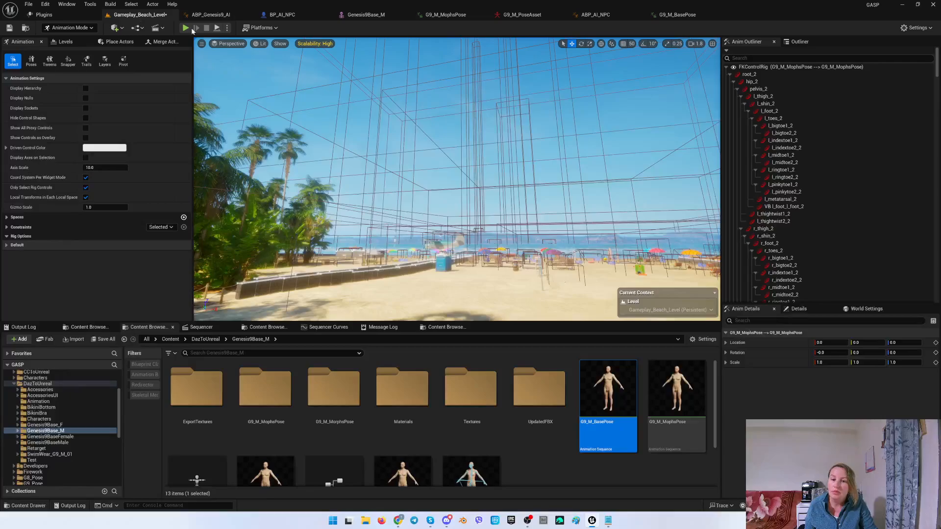
pyautogui.moveTo(456, 196); pyautogui.dragTo(429, 134, button='right')
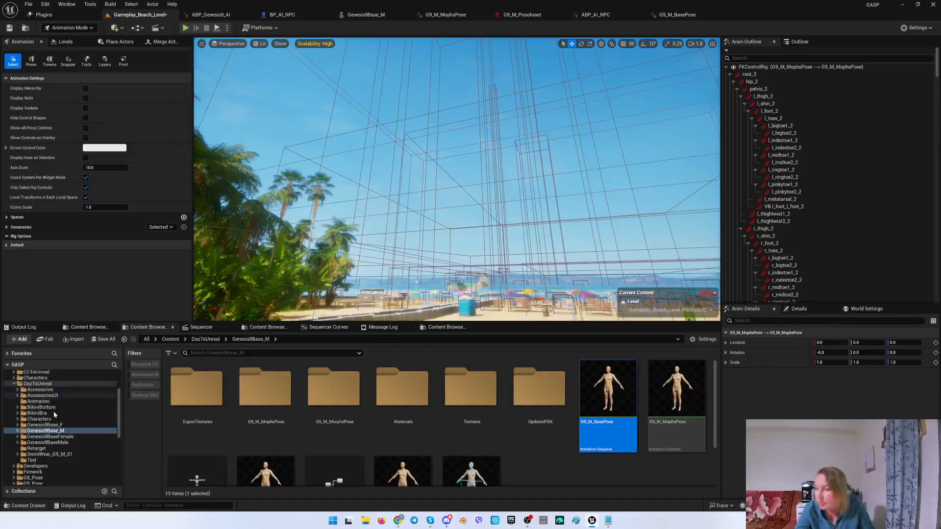
pyautogui.scroll(-6, 49, 426)
pyautogui.click(30, 431)
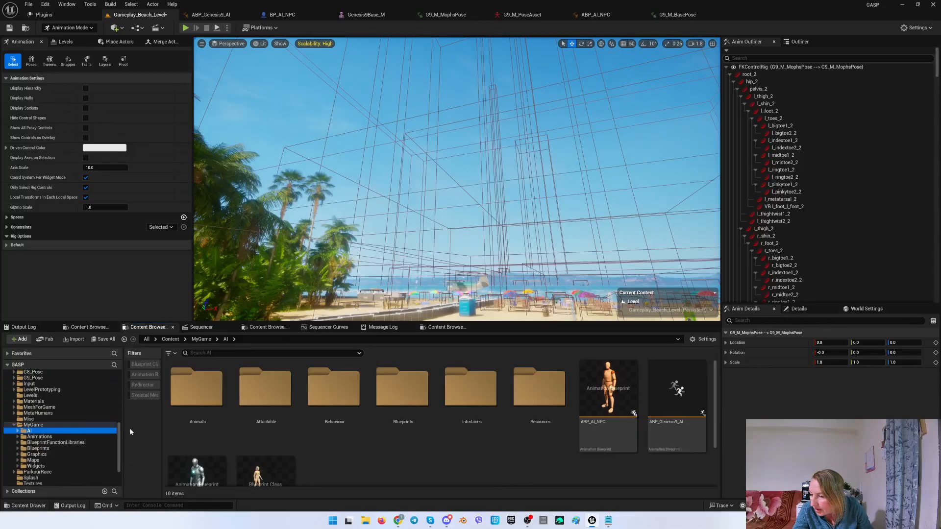
pyautogui.scroll(-1, 369, 465)
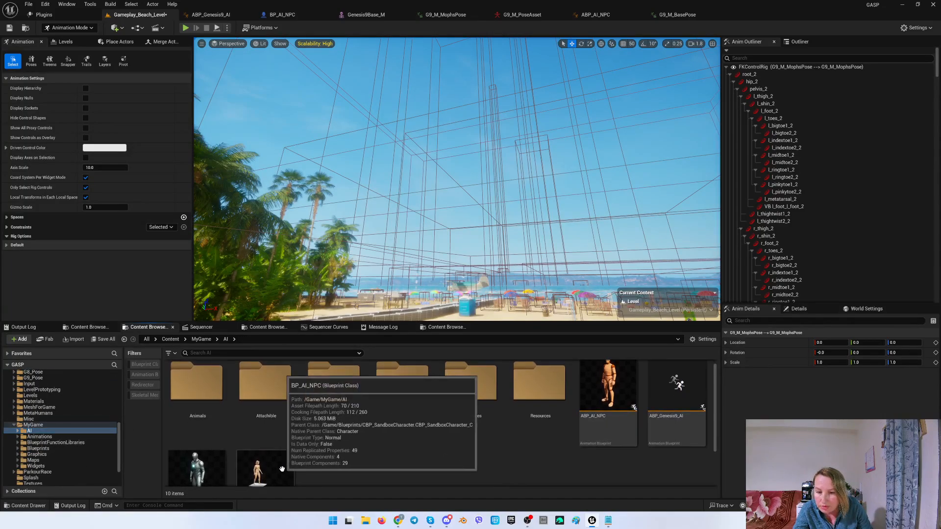
pyautogui.moveTo(392, 225); pyautogui.dragTo(402, 291, button='right')
pyautogui.moveTo(265, 468); pyautogui.dragTo(248, 223)
pyautogui.moveTo(352, 222); pyautogui.dragTo(321, 222, button='right')
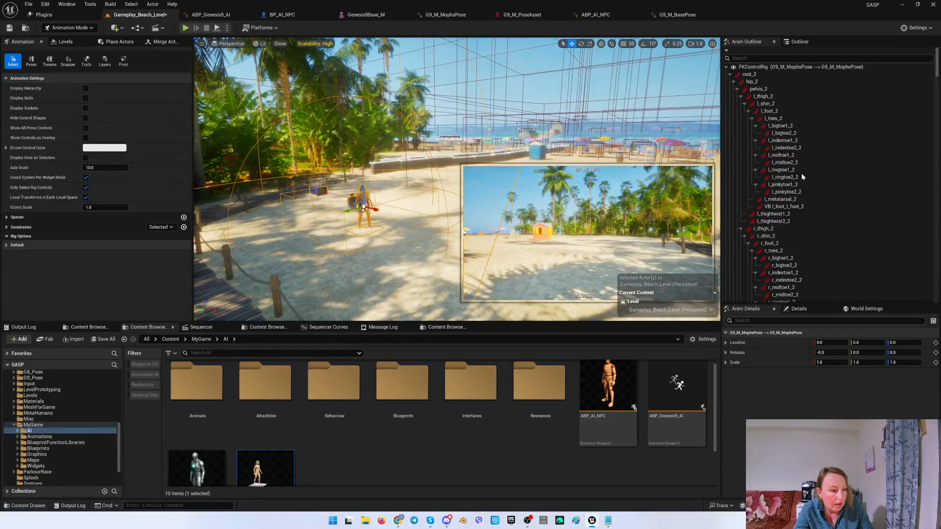
# Select the placed BP_AI_NPC actor in the Outliner and open its details.
pyautogui.click(799, 41)
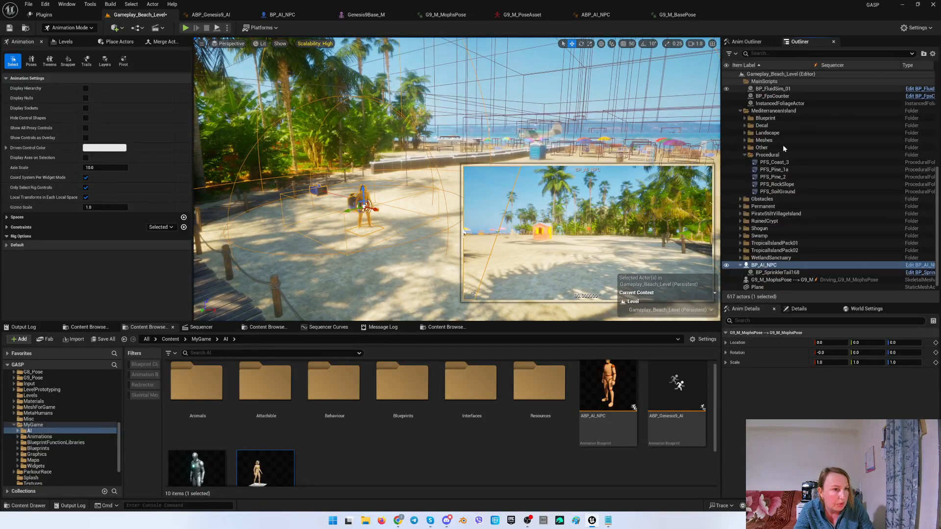
pyautogui.click(765, 265)
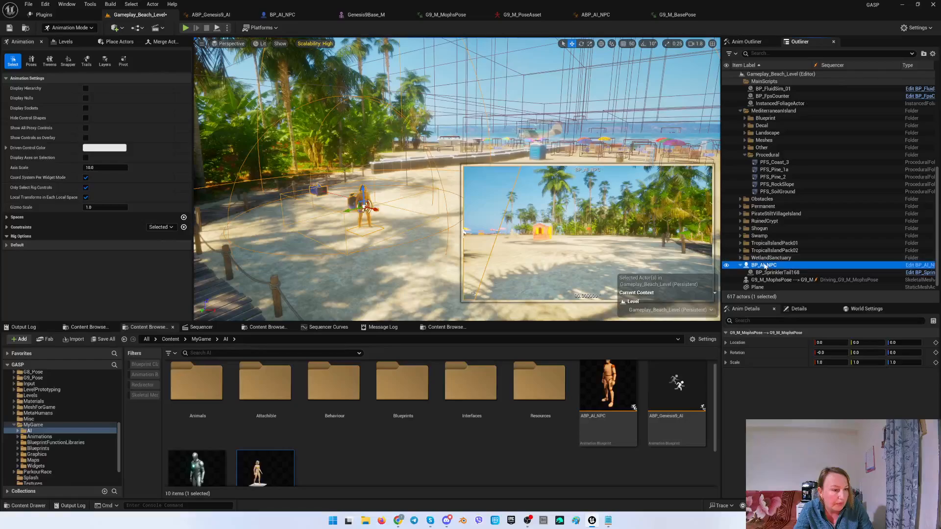
pyautogui.click(799, 309)
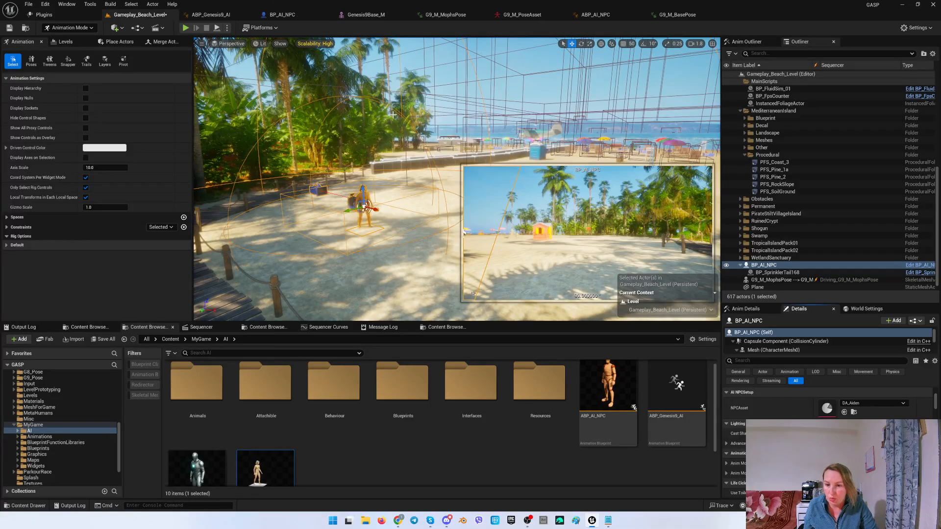
pyautogui.moveTo(393, 114); pyautogui.dragTo(406, 121, button='right')
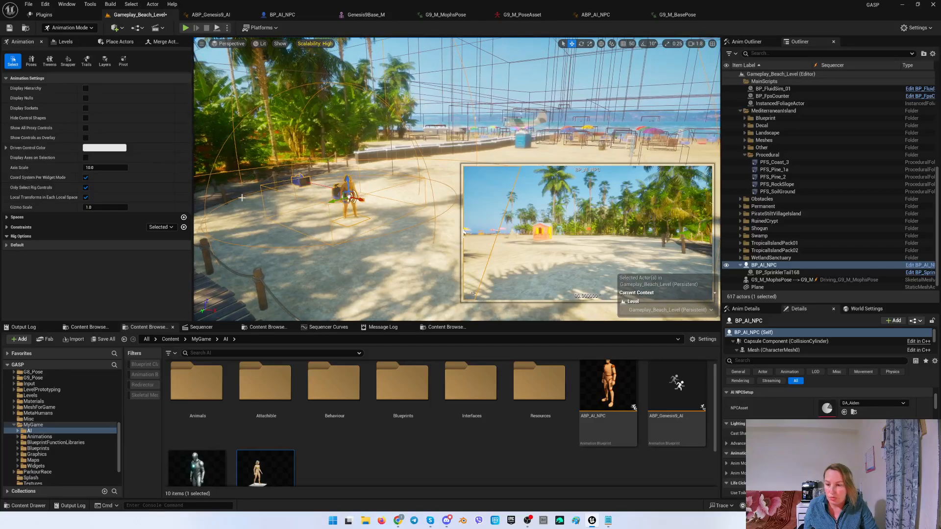
pyautogui.click(105, 340)
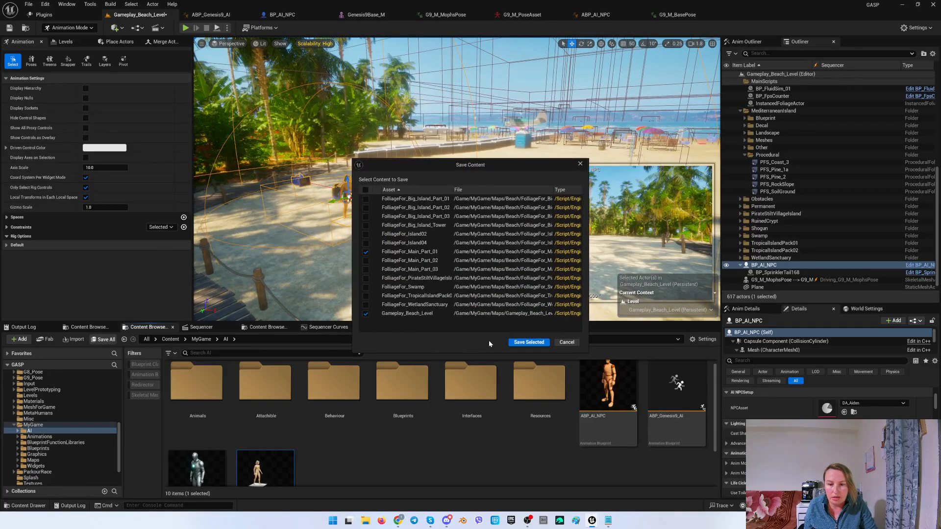
pyautogui.click(366, 252)
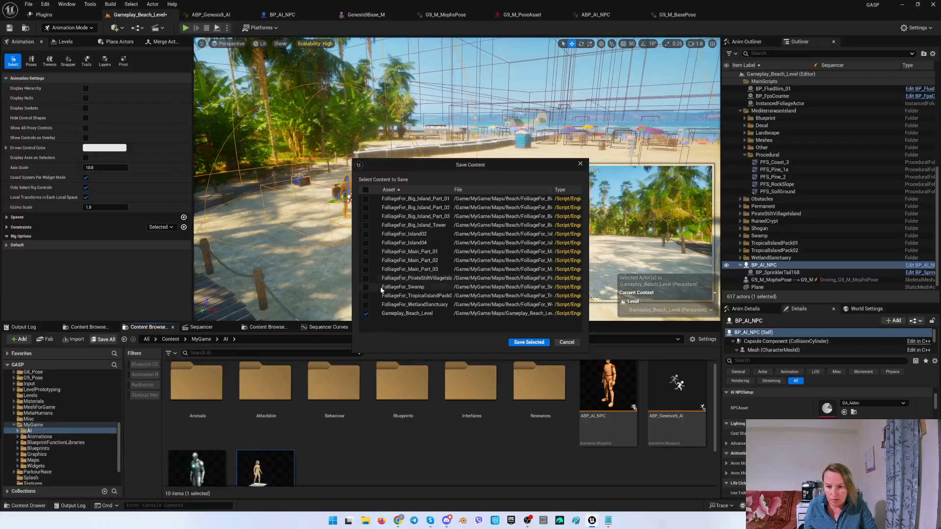
pyautogui.click(566, 342)
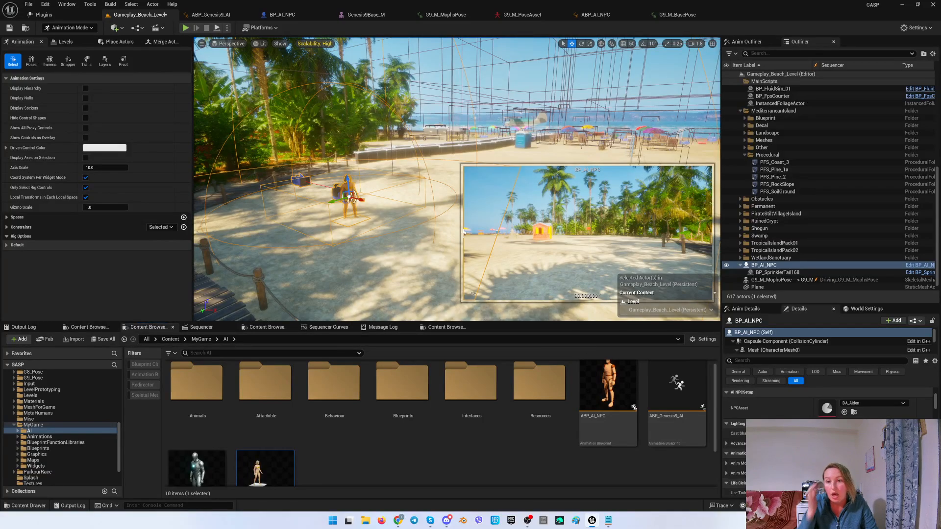
# Play the level to test the NPC, walking the player toward it, and stop the session.
pyautogui.moveTo(398, 241); pyautogui.dragTo(399, 127, button='right')
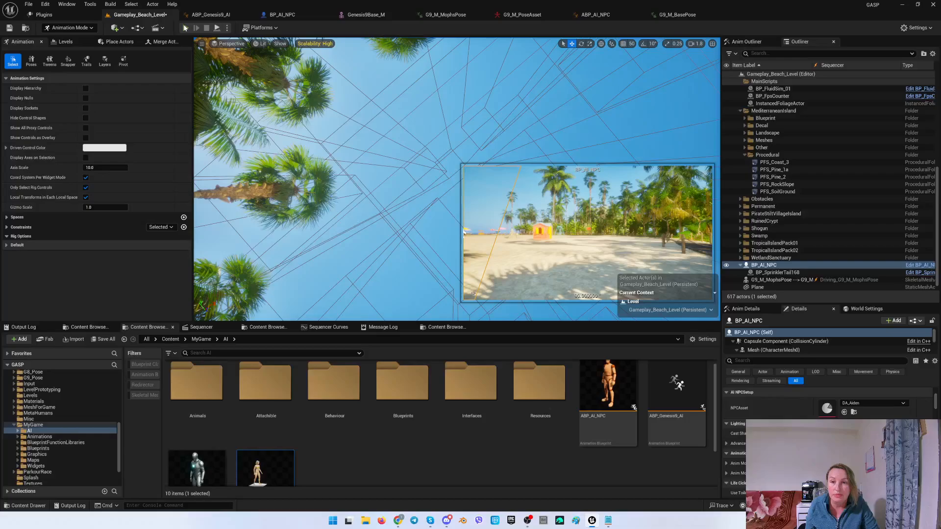
pyautogui.hotkey('alt', 'p')
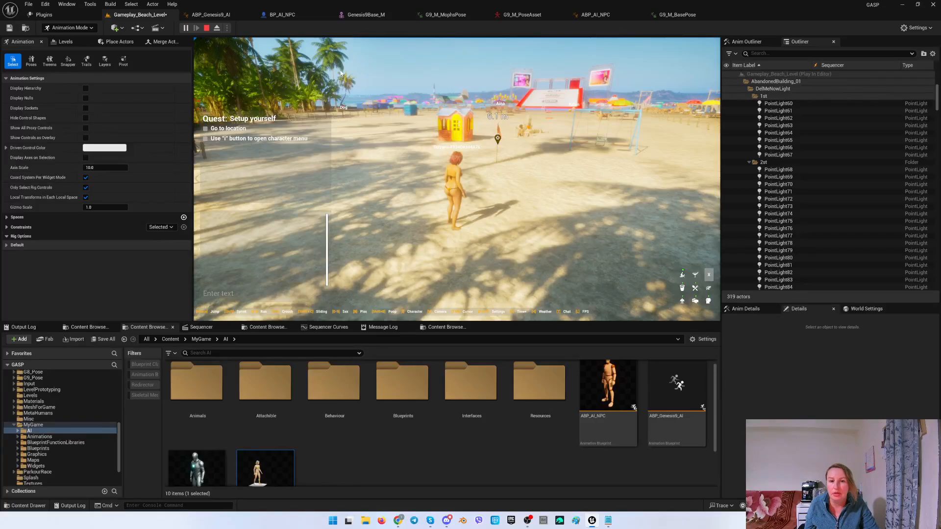
pyautogui.press('Escape')
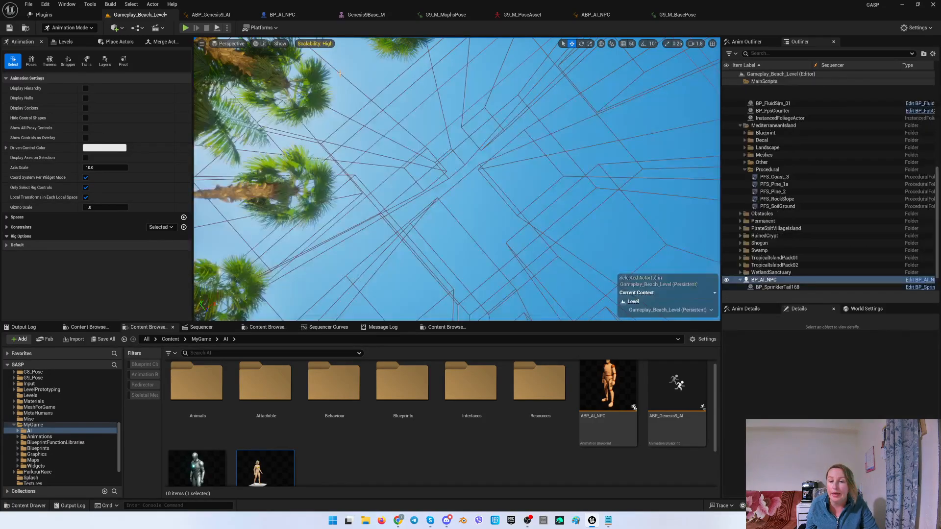
pyautogui.moveTo(463, 233); pyautogui.dragTo(464, 232, button='right')
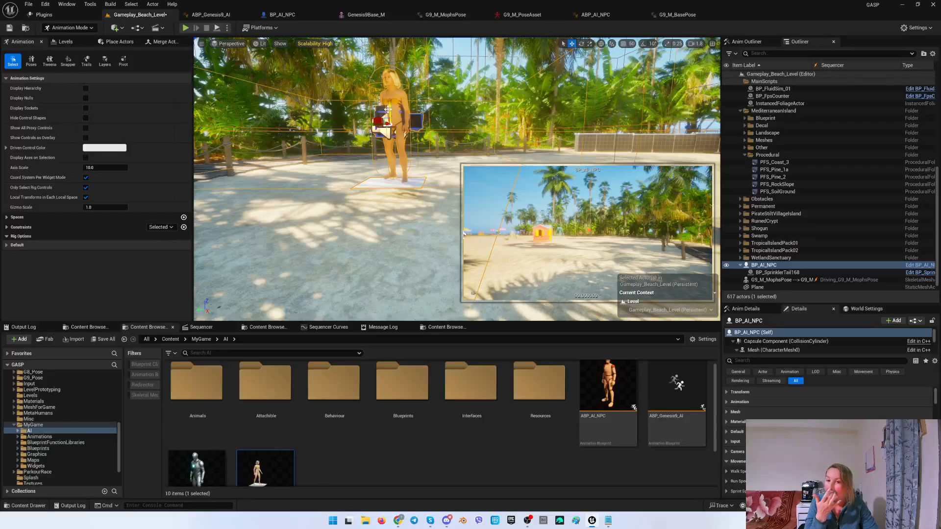
pyautogui.moveTo(464, 232); pyautogui.dragTo(464, 232, button='right')
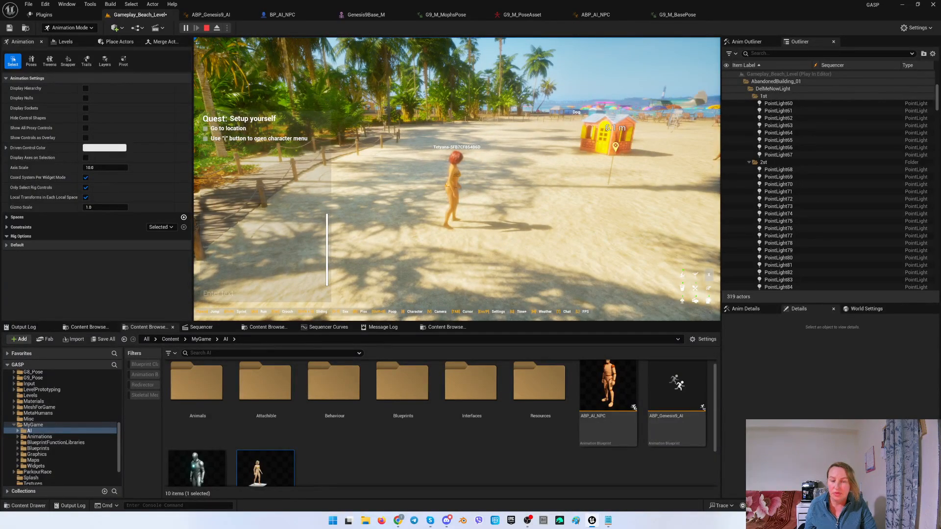
pyautogui.press('w')
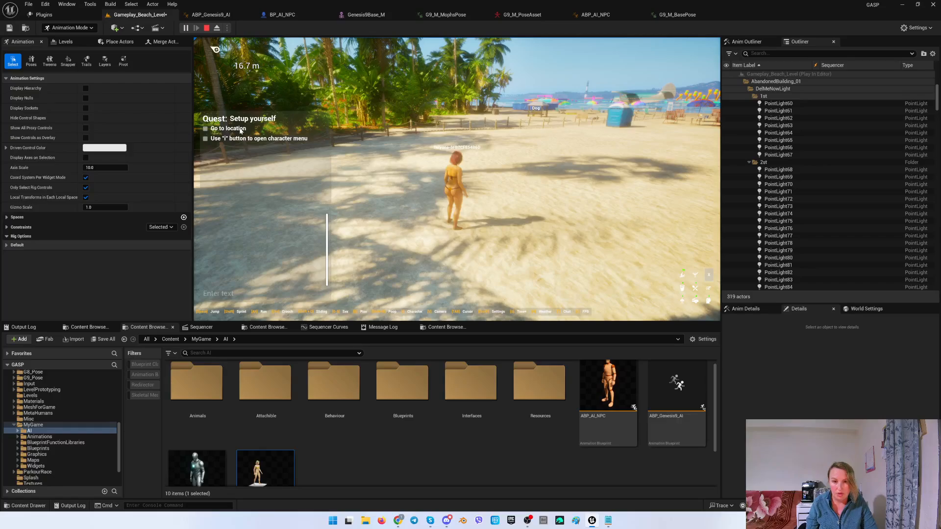
pyautogui.press('Escape')
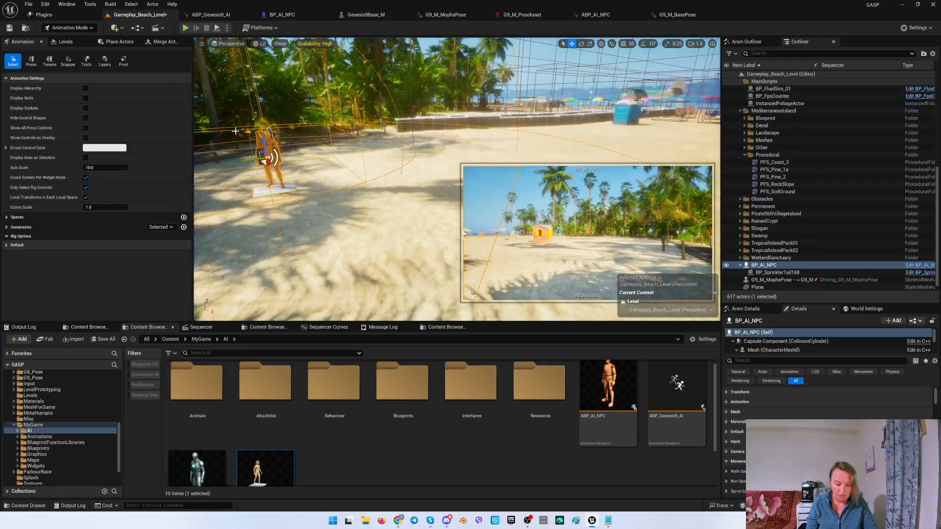
# Place a Plane shape near the NPC and set its scale to 3 on X and Y.
pyautogui.moveTo(364, 126); pyautogui.dragTo(257, 163, button='right')
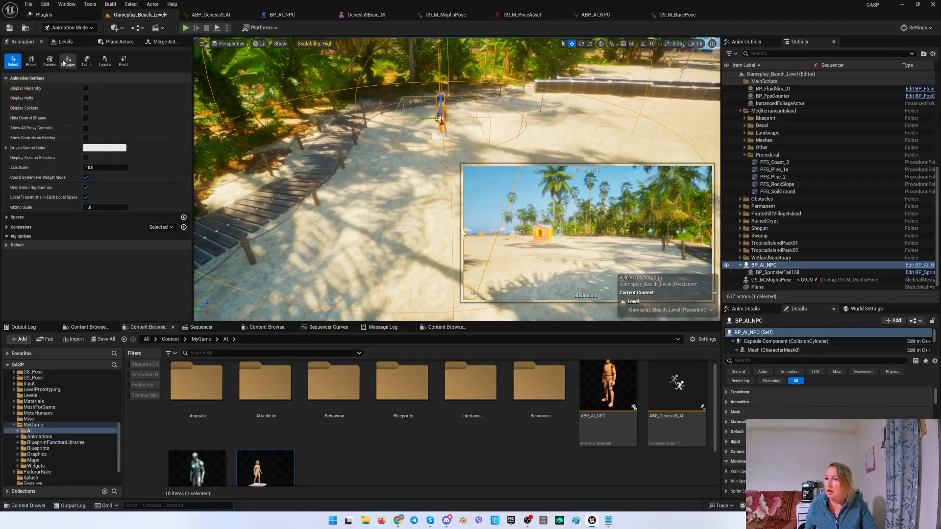
pyautogui.click(66, 42)
pyautogui.click(117, 42)
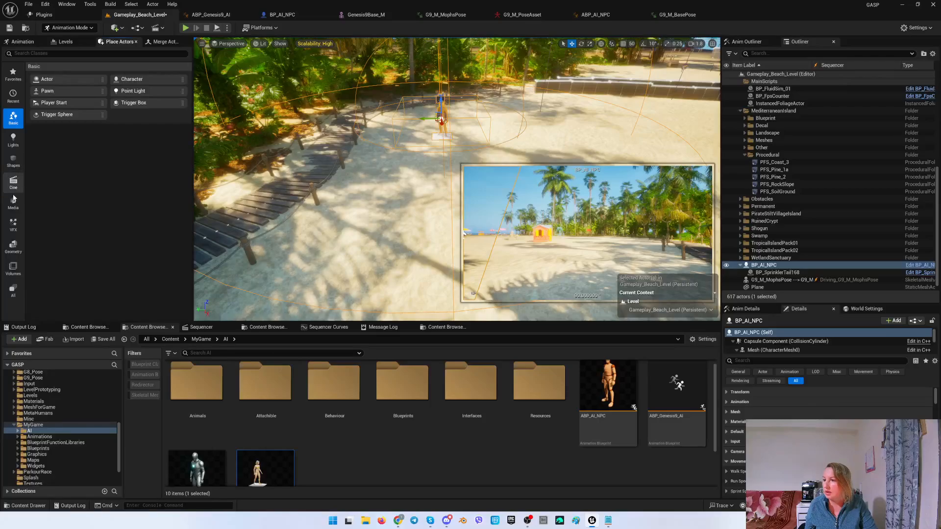
pyautogui.click(13, 162)
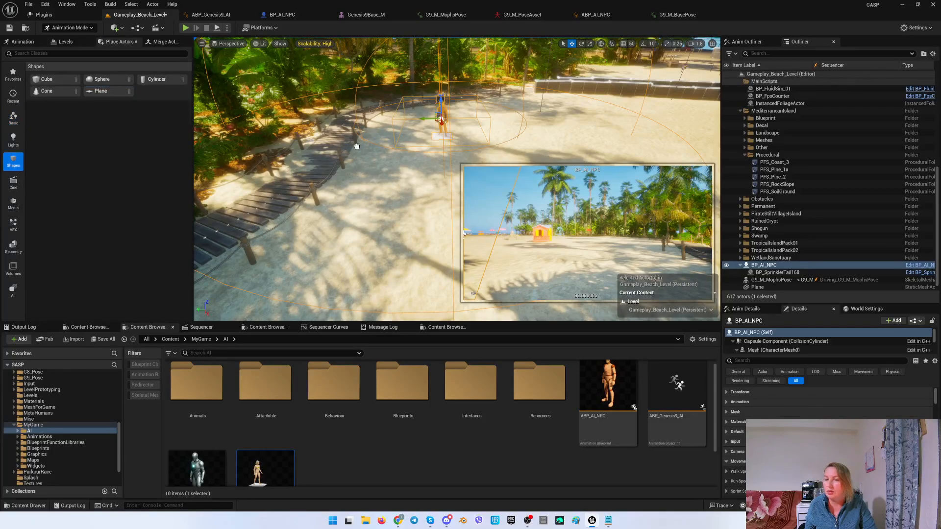
pyautogui.moveTo(413, 154); pyautogui.dragTo(412, 144)
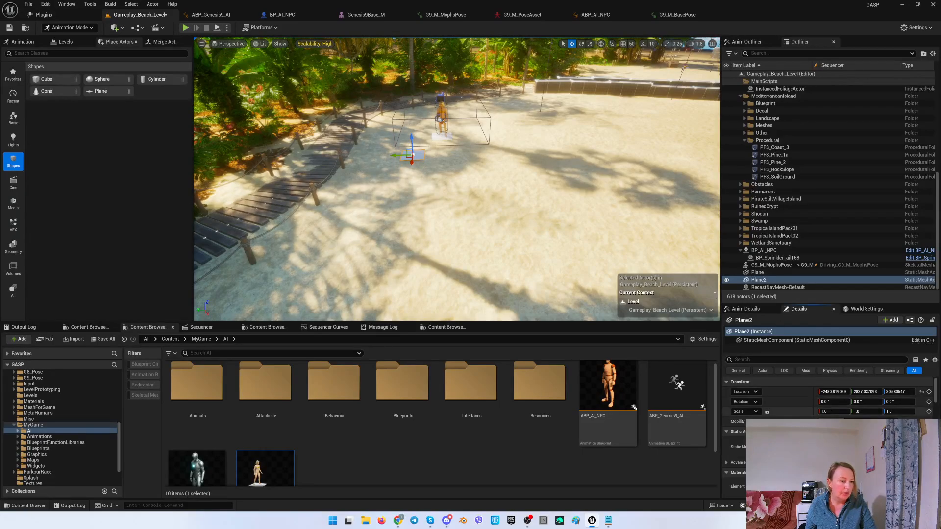
pyautogui.click(833, 412)
pyautogui.write('3')
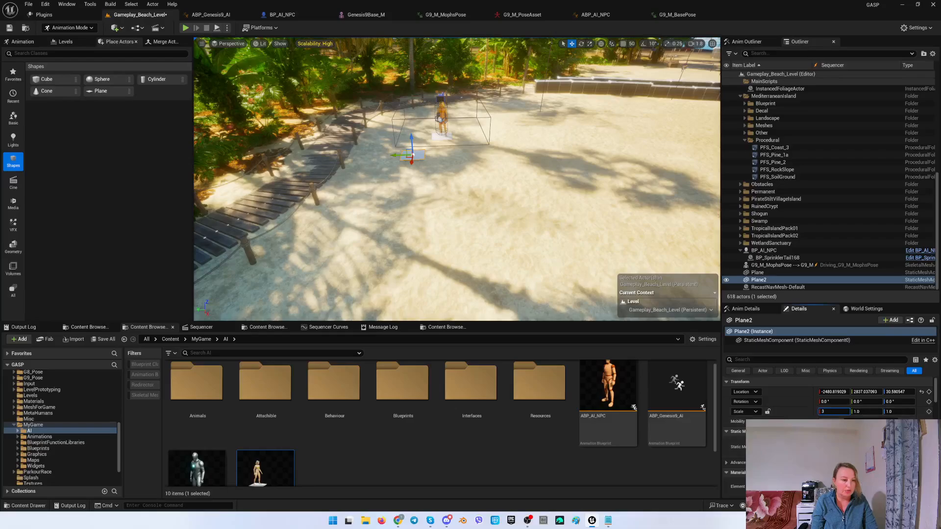
pyautogui.press('Tab')
pyautogui.write('3')
pyautogui.press('Return')
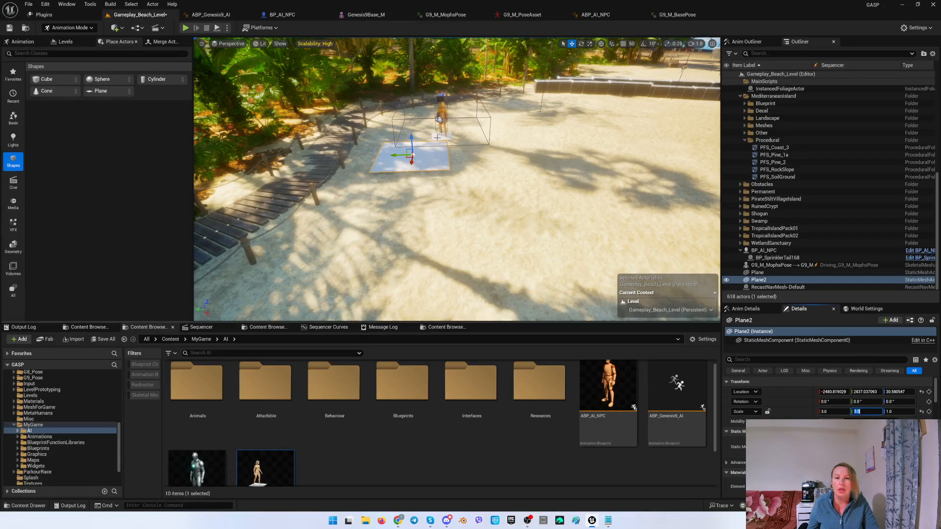
# Move the BP_AI_NPC actor onto the plane and snap it to the floor.
pyautogui.click(442, 121)
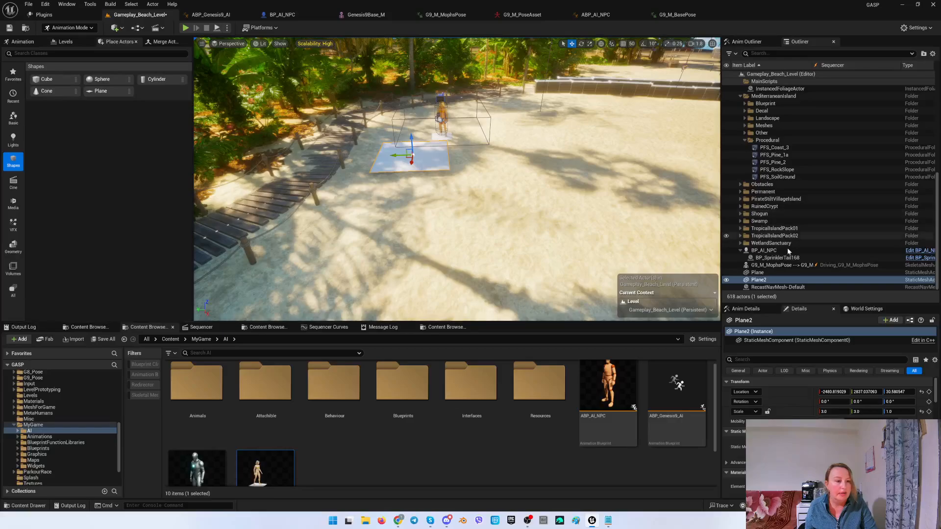
pyautogui.click(765, 251)
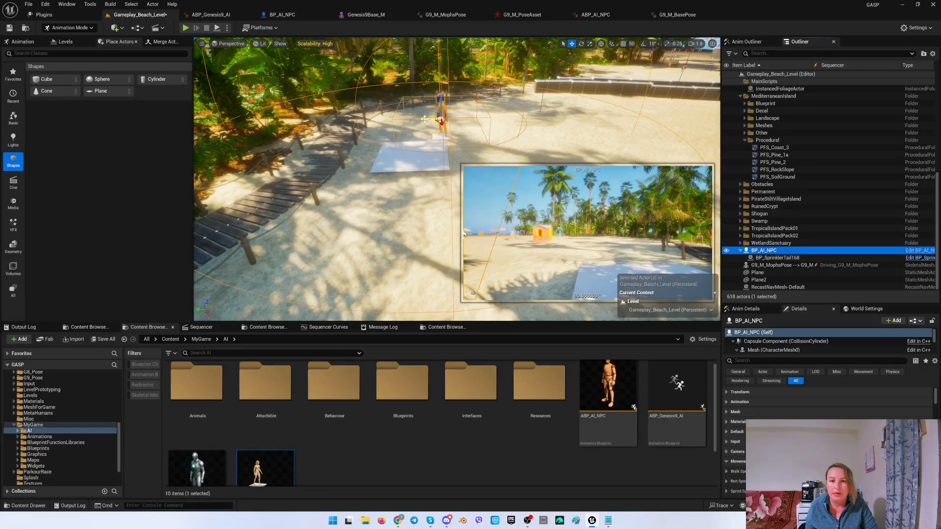
pyautogui.moveTo(424, 119); pyautogui.dragTo(410, 90)
pyautogui.press('End')
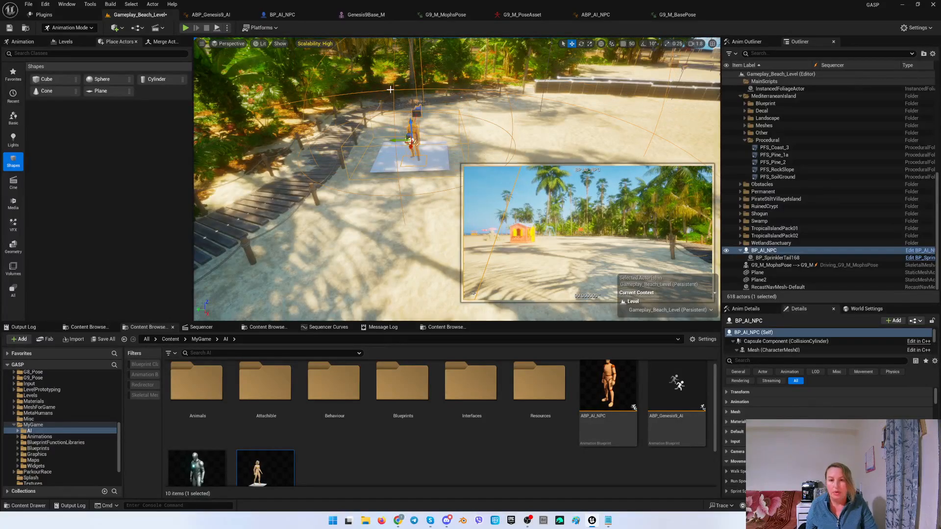
pyautogui.moveTo(390, 90); pyautogui.dragTo(405, 153, button='right')
# Place a second Plane shape nearby and set its scale to 3 on X and Y.
pyautogui.moveTo(93, 93); pyautogui.dragTo(324, 251)
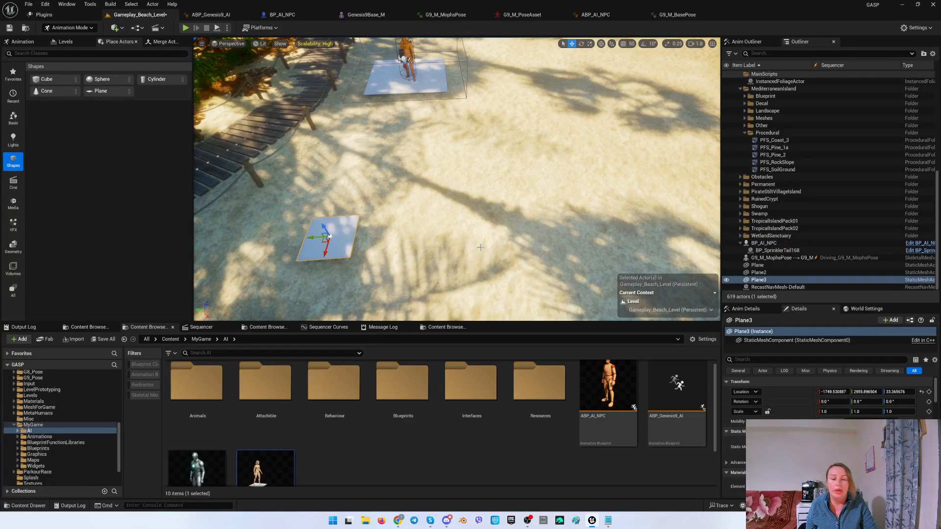
pyautogui.click(835, 410)
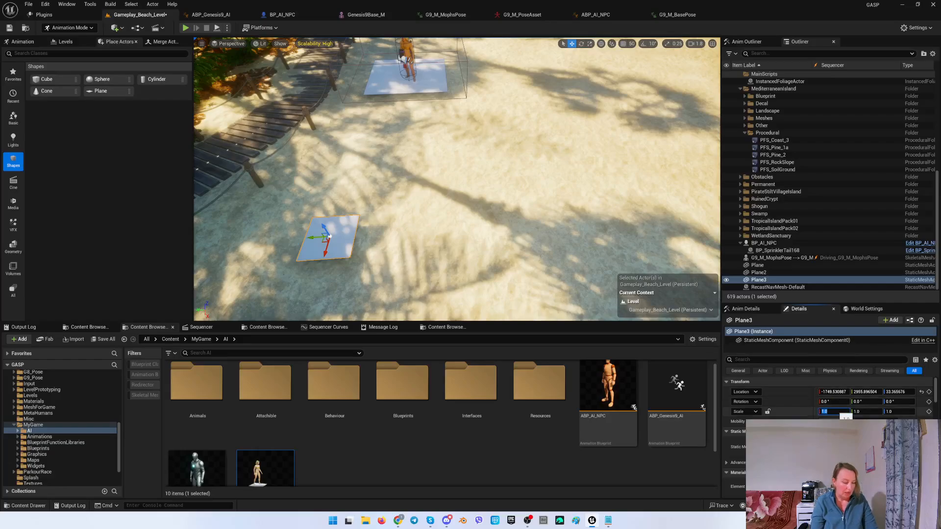
pyautogui.write('2')
pyautogui.press('BackSpace')
pyautogui.write('3')
pyautogui.click(862, 411)
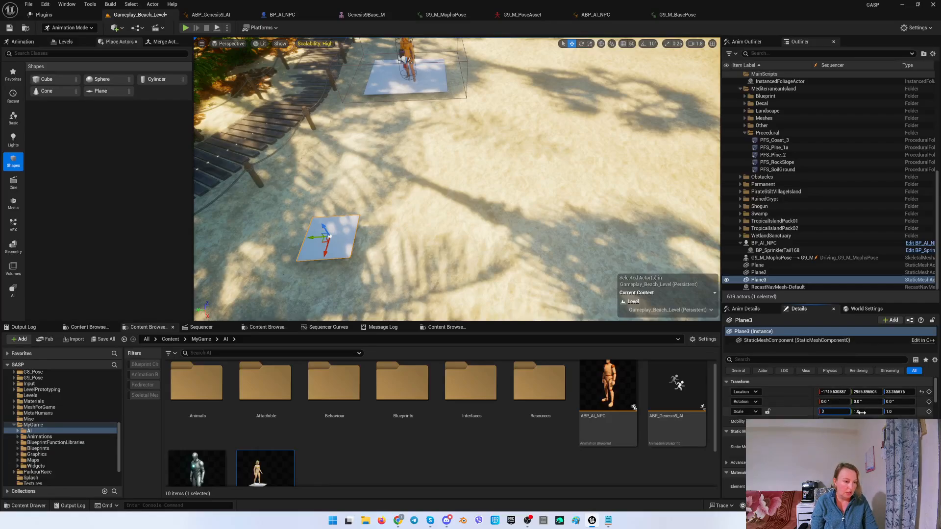
pyautogui.write('3')
pyautogui.press('Return')
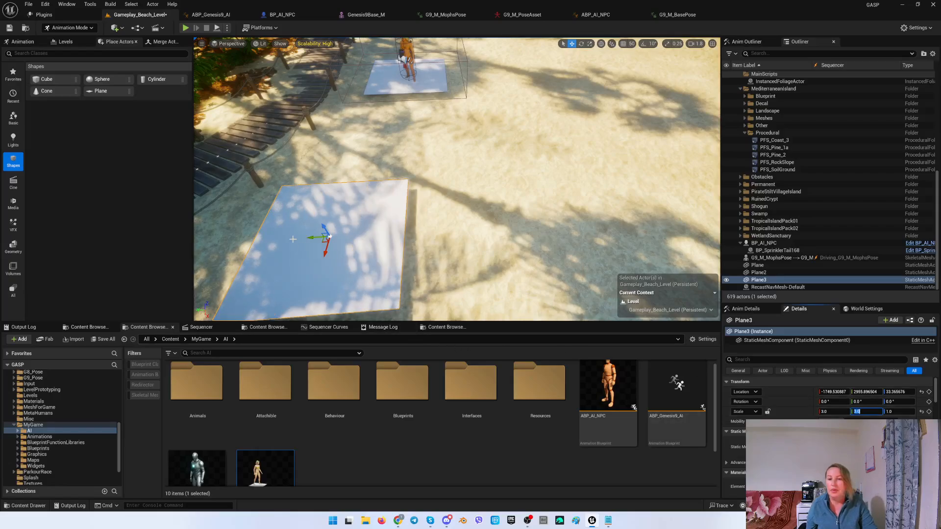
# Close the Sequencer editor.
pyautogui.click(289, 251)
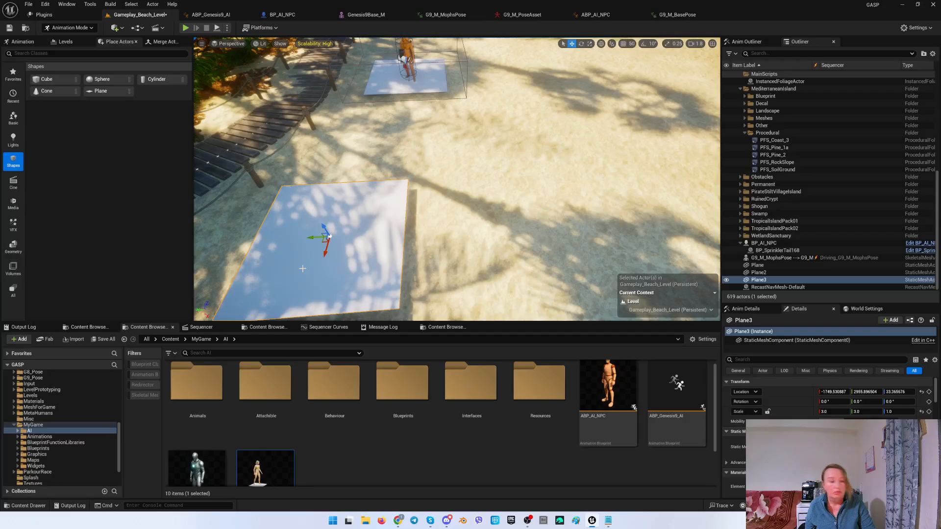
pyautogui.moveTo(297, 269); pyautogui.dragTo(196, 235, button='right')
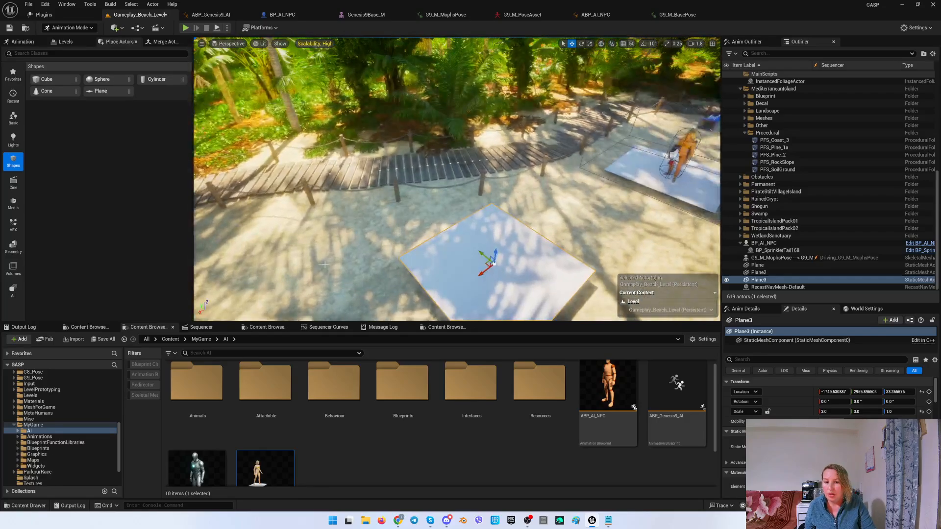
pyautogui.click(211, 326)
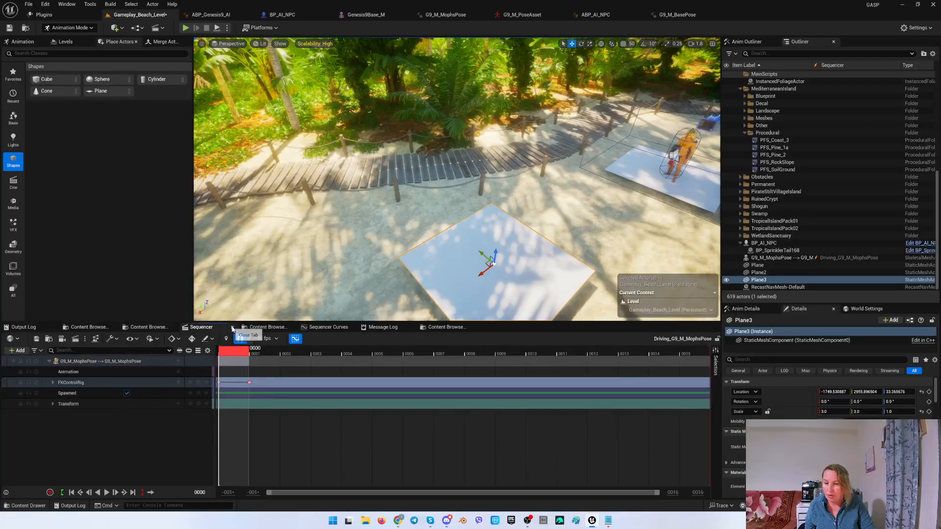
pyautogui.click(232, 327)
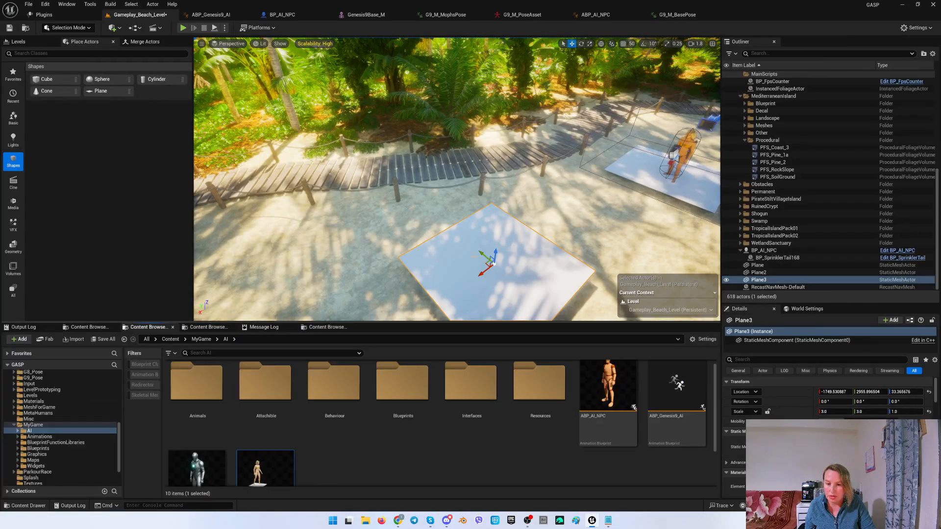
# Play the level starting from the second plane, then eject from the player to inspect the scene.
pyautogui.moveTo(482, 269); pyautogui.dragTo(578, 298, button='right')
pyautogui.moveTo(423, 255); pyautogui.dragTo(433, 245, button='right')
pyautogui.rightClick(422, 255)
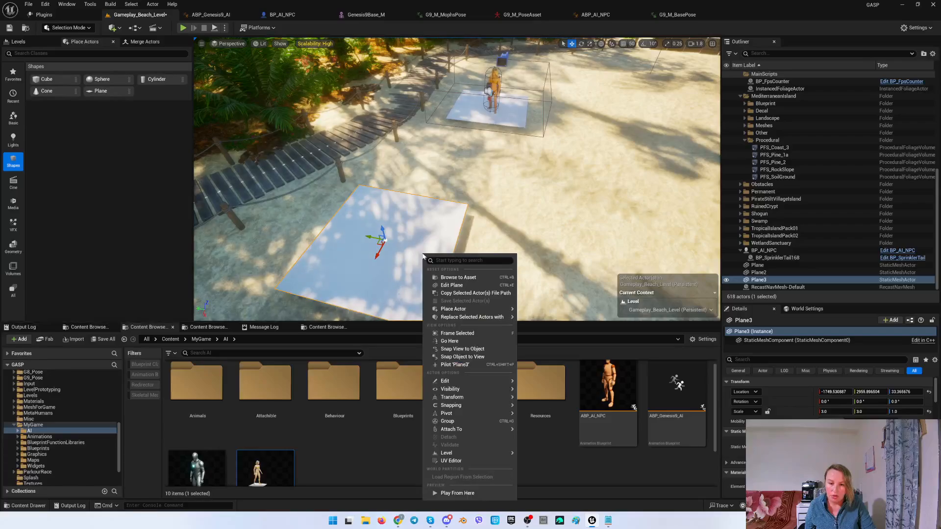
pyautogui.rightClick(347, 265)
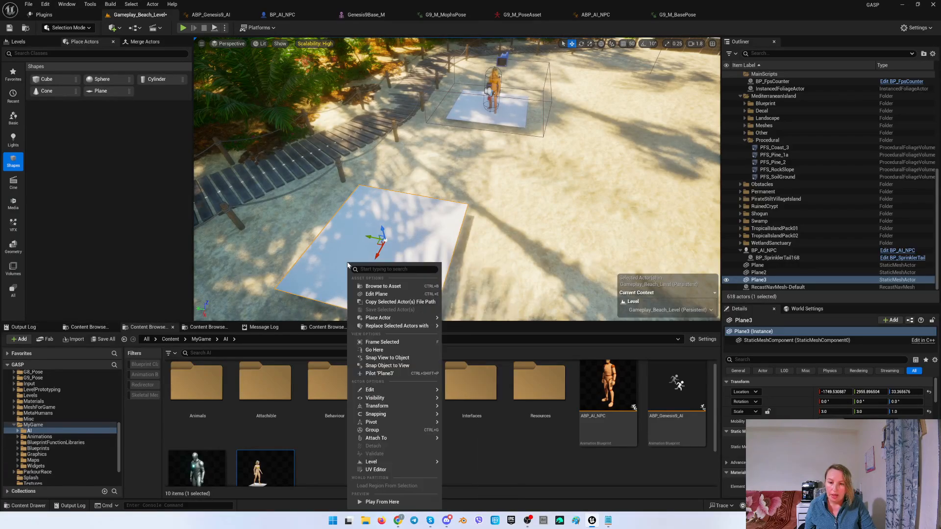
pyautogui.click(386, 500)
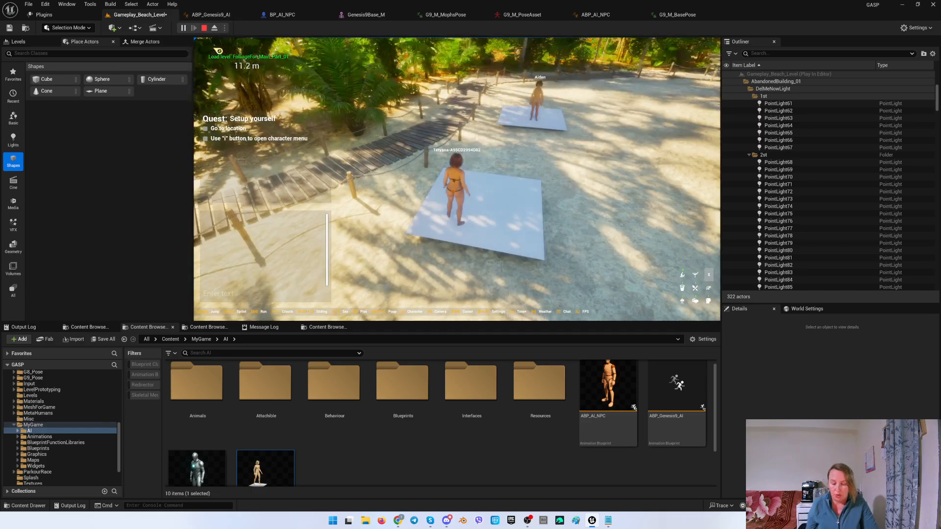
pyautogui.press('F8')
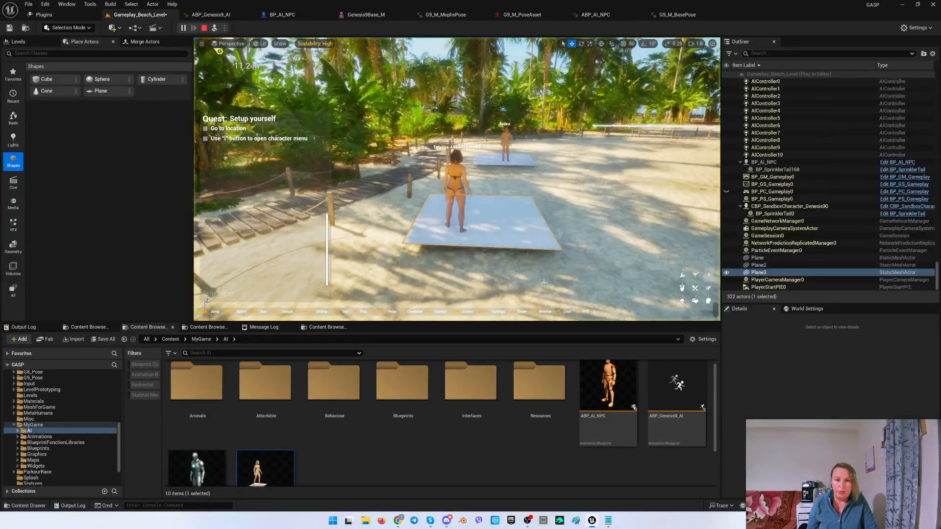
# Fly the camera around the running beach scene to inspect the NPCs standing on the planes.
pyautogui.moveTo(398, 292); pyautogui.dragTo(397, 260, button='right')
pyautogui.press('w')
pyautogui.moveTo(564, 268); pyautogui.dragTo(546, 258, button='right')
pyautogui.press('s')
pyautogui.scroll(-4, 564, 268)
pyautogui.press('w')
pyautogui.press('w')
pyautogui.press('w')
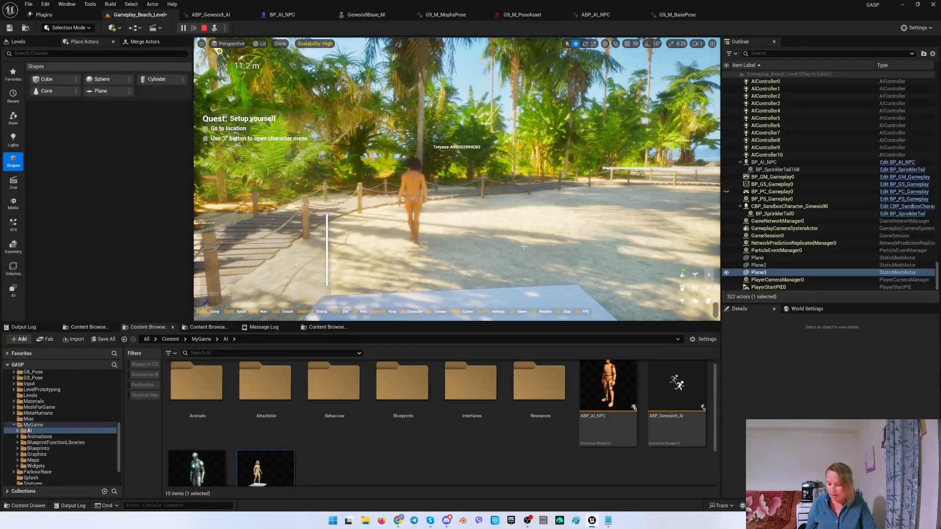
# Open the BP_AI_NPC blueprint's event graph, browse its nodes, and save the blueprint.
pyautogui.click(284, 15)
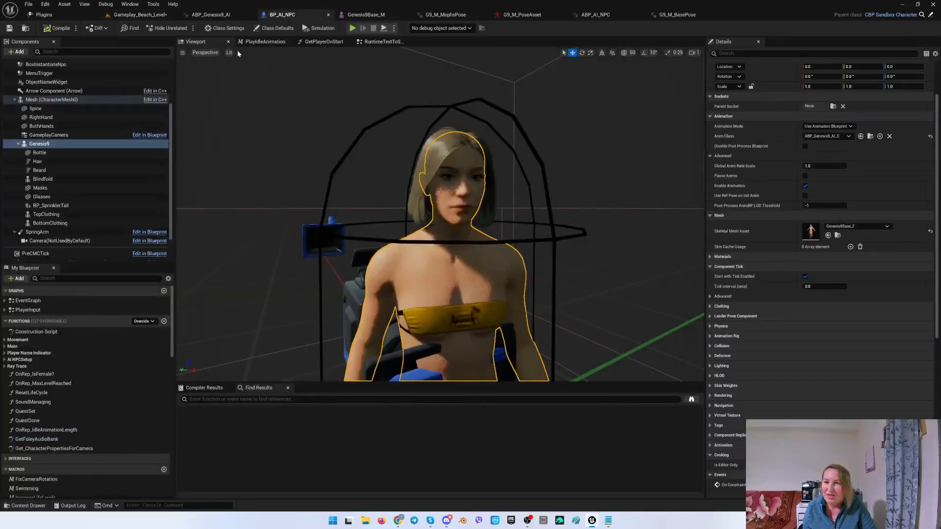
pyautogui.click(375, 41)
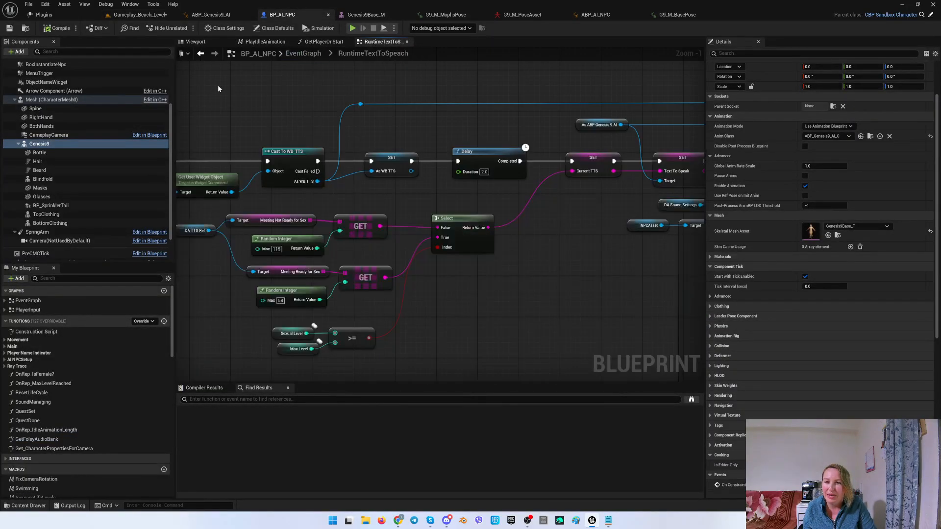
pyautogui.click(49, 300)
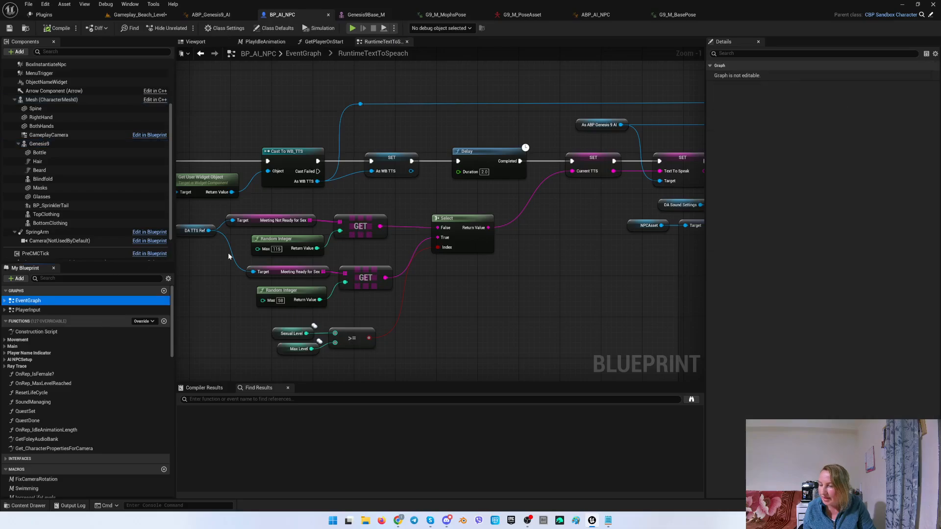
pyautogui.moveTo(261, 202); pyautogui.dragTo(574, 311, button='right')
pyautogui.scroll(-1, 417, 299)
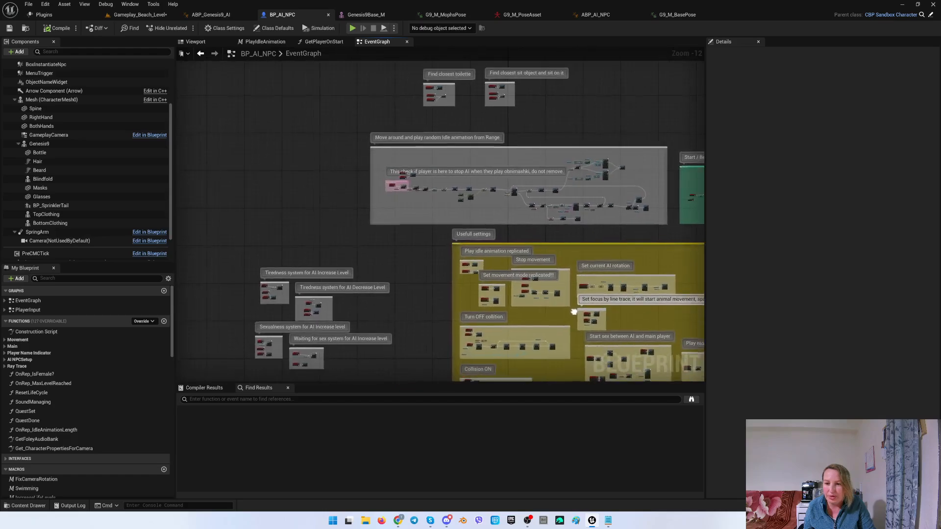
pyautogui.scroll(10, 377, 196)
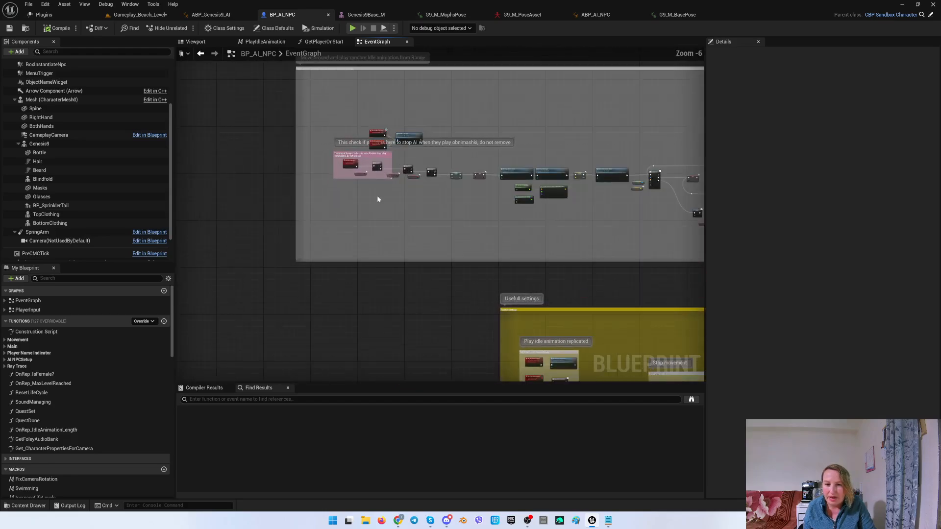
pyautogui.moveTo(376, 190); pyautogui.dragTo(378, 261, button='right')
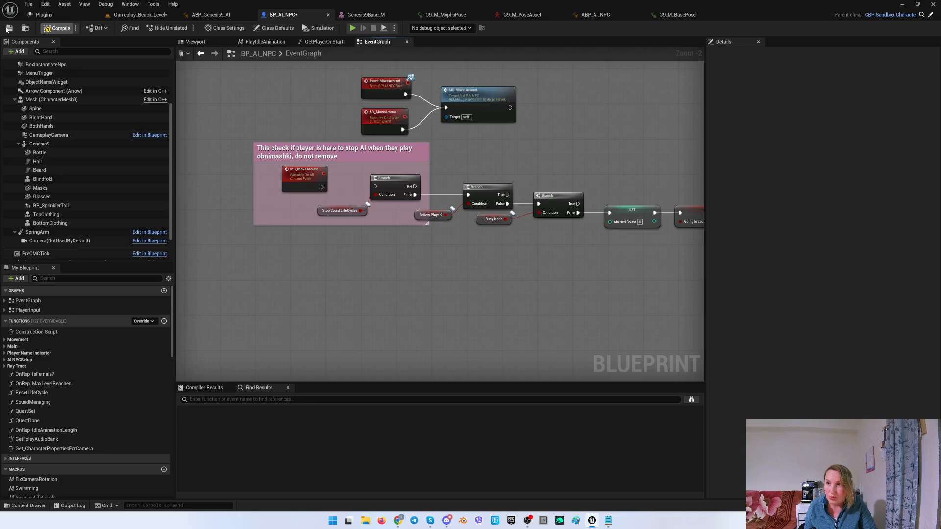
pyautogui.click(9, 28)
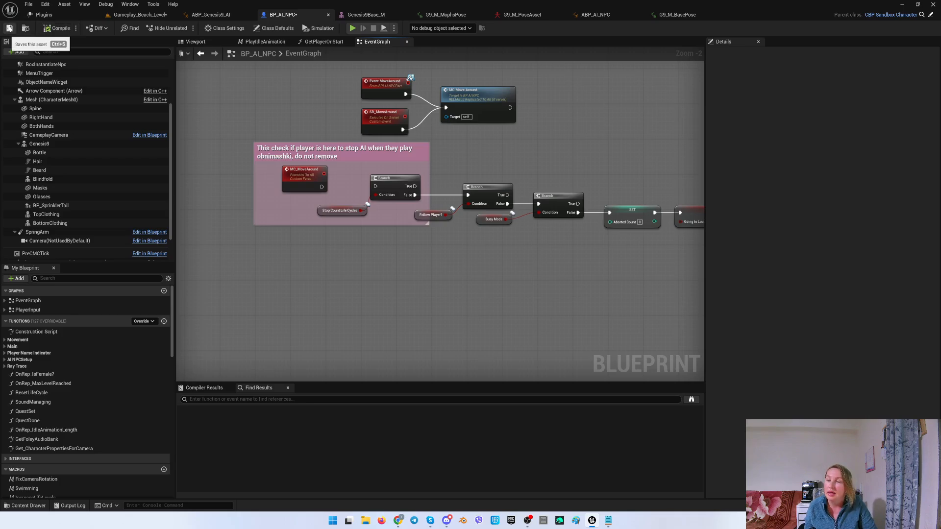
# Return to the beach level and play it again starting from the second plane.
pyautogui.click(139, 15)
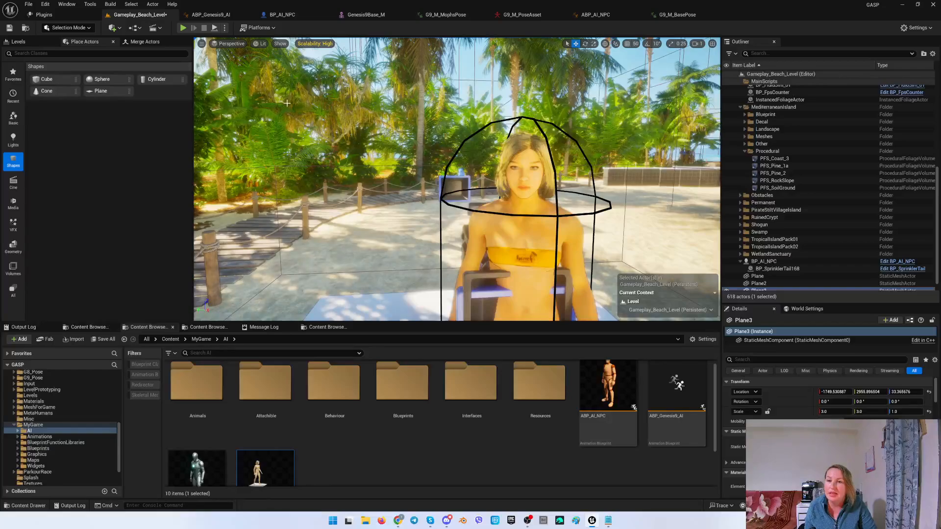
pyautogui.press('w')
pyautogui.moveTo(457, 179); pyautogui.dragTo(461, 198, button='right')
pyautogui.press('s')
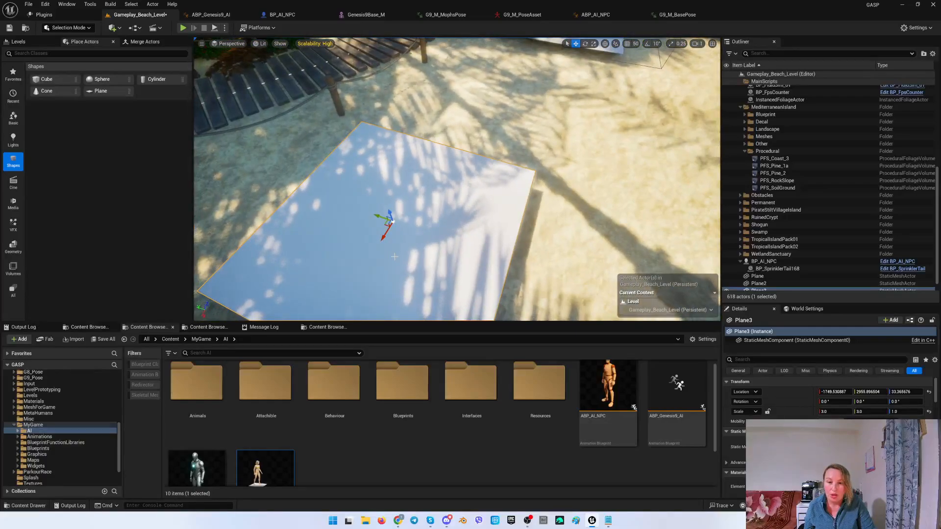
pyautogui.rightClick(395, 256)
pyautogui.click(437, 497)
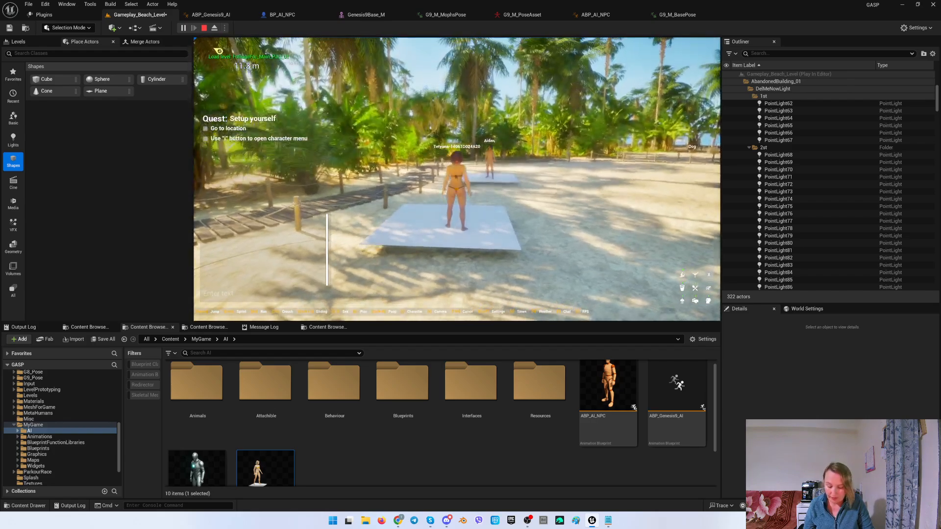
# Eject from the player and move the camera up close to the NPC to check it.
pyautogui.press('F8')
pyautogui.press('w')
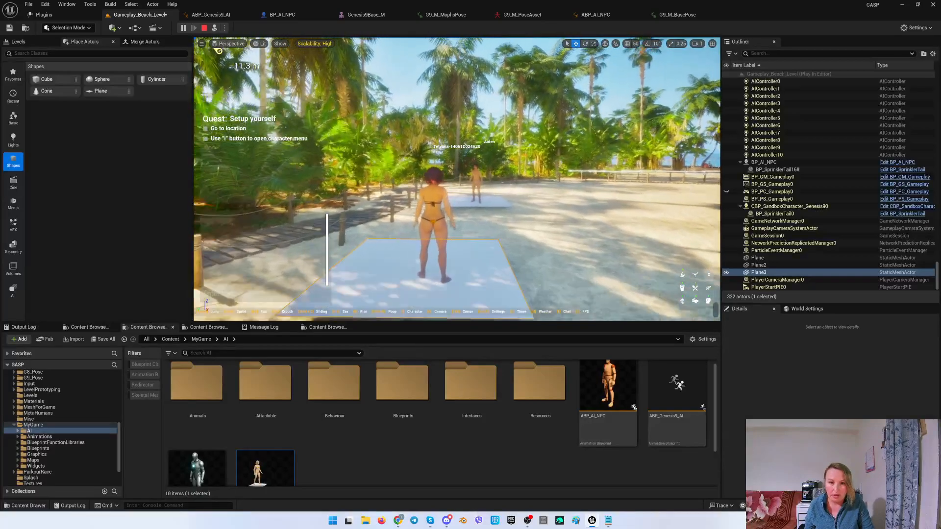
pyautogui.press('w')
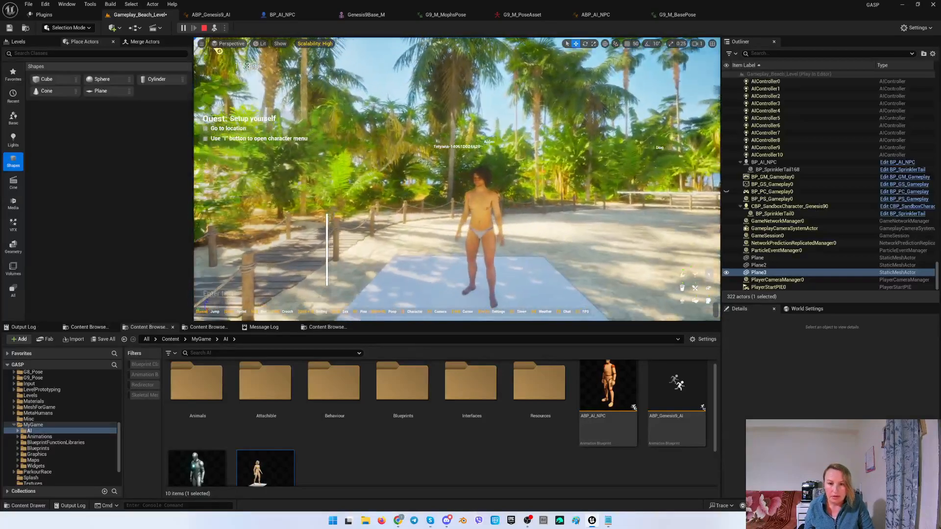
pyautogui.press('w')
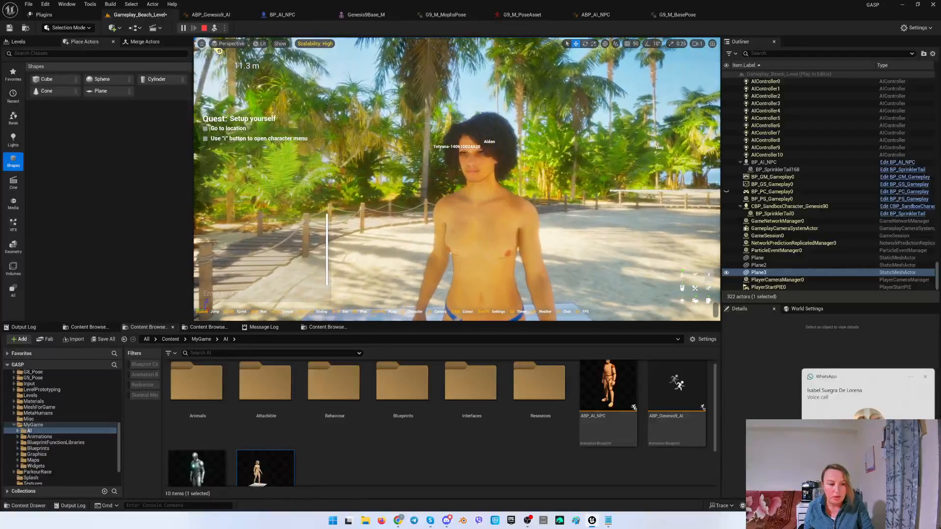